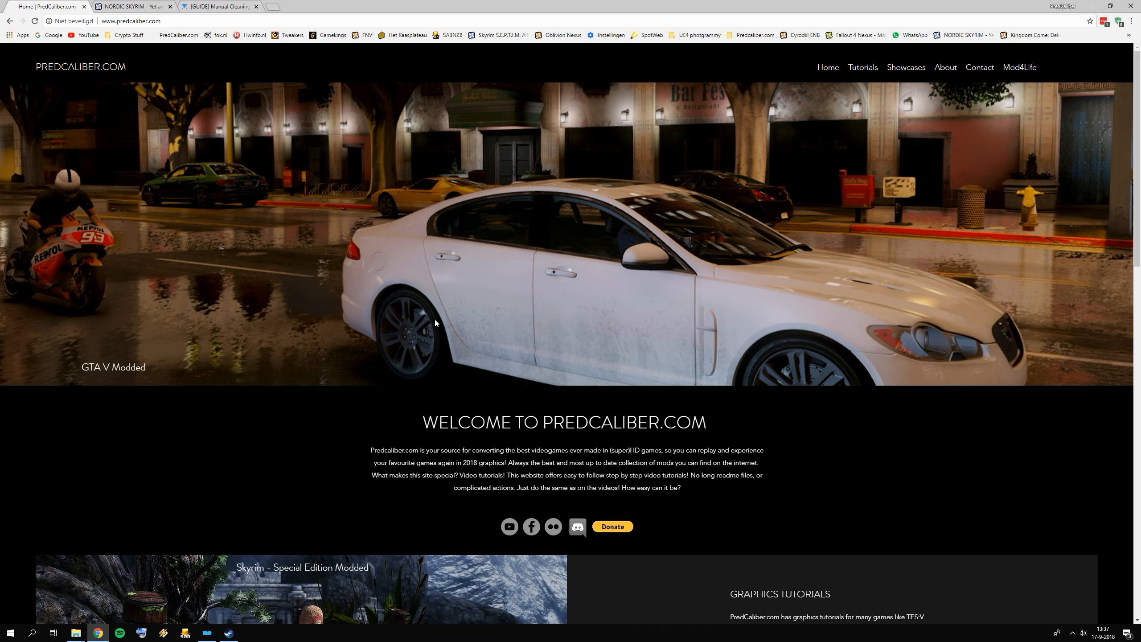
- Open the Skyrim:SE 2018 graphics tutorial on the website and view its "PART 1: Preparation and Tools" section
{"action": "mouse_move", "coordinate": [859, 68]}
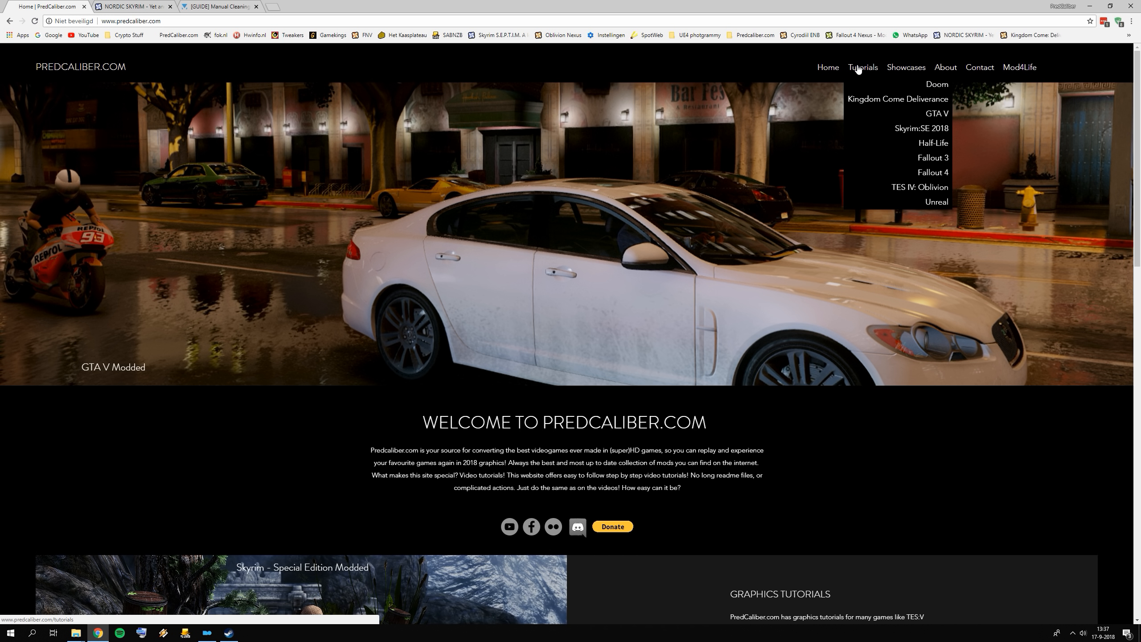
{"action": "left_click", "coordinate": [922, 129]}
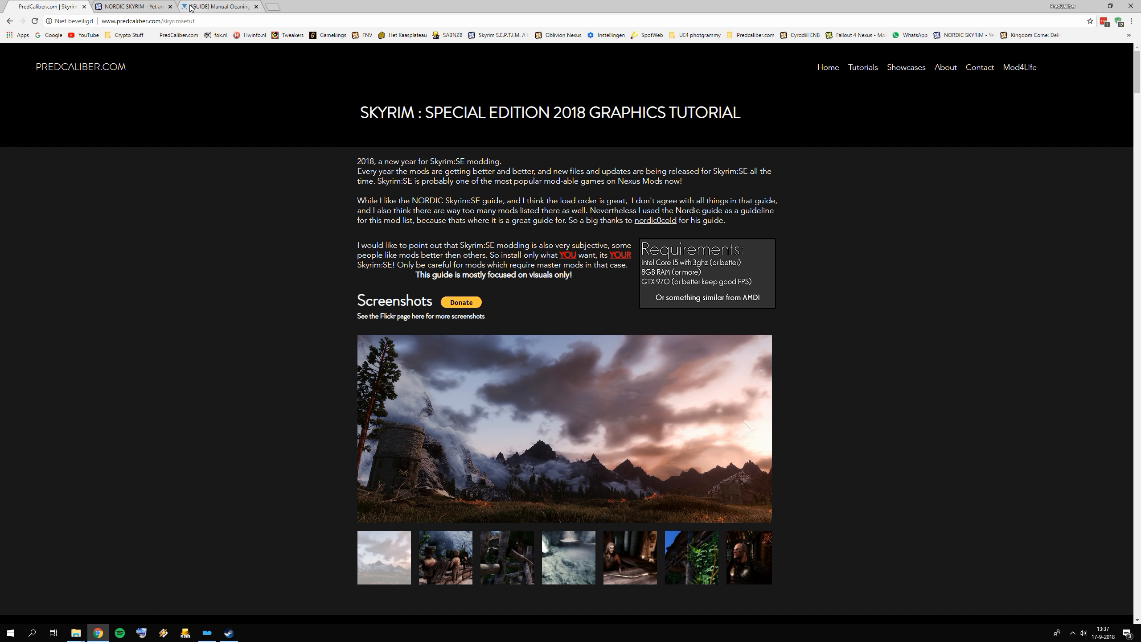
{"action": "scroll", "coordinate": [455, 268], "scroll_direction": "down", "scroll_amount": 8}
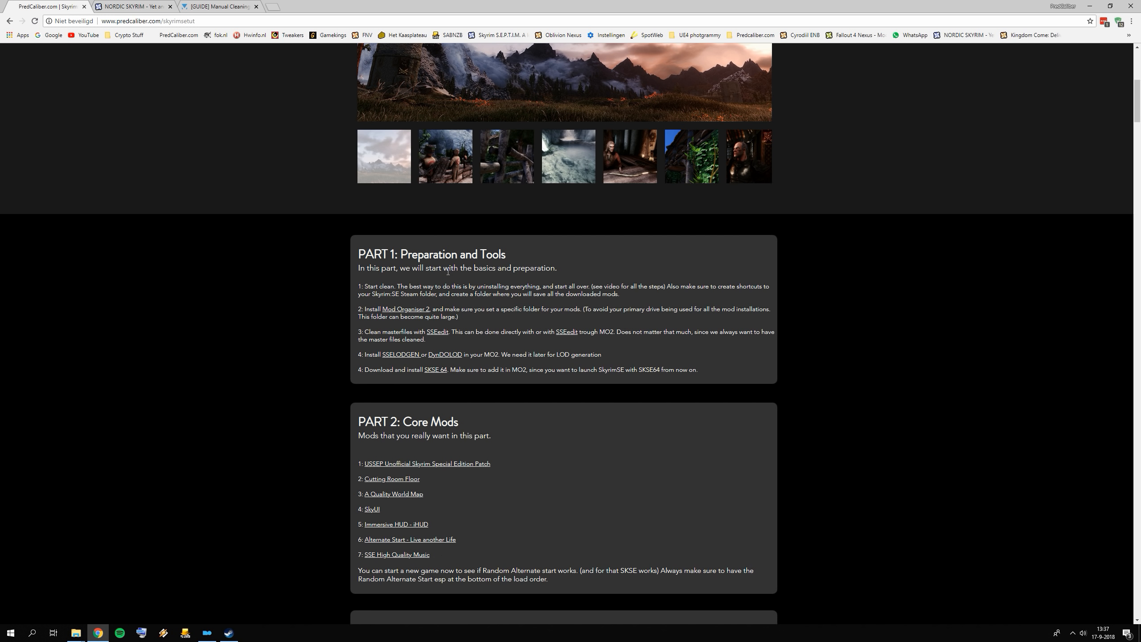
- Switch to Mod Organizer and remove all installed mods from the Default profile's mod list
{"action": "left_click", "coordinate": [207, 632]}
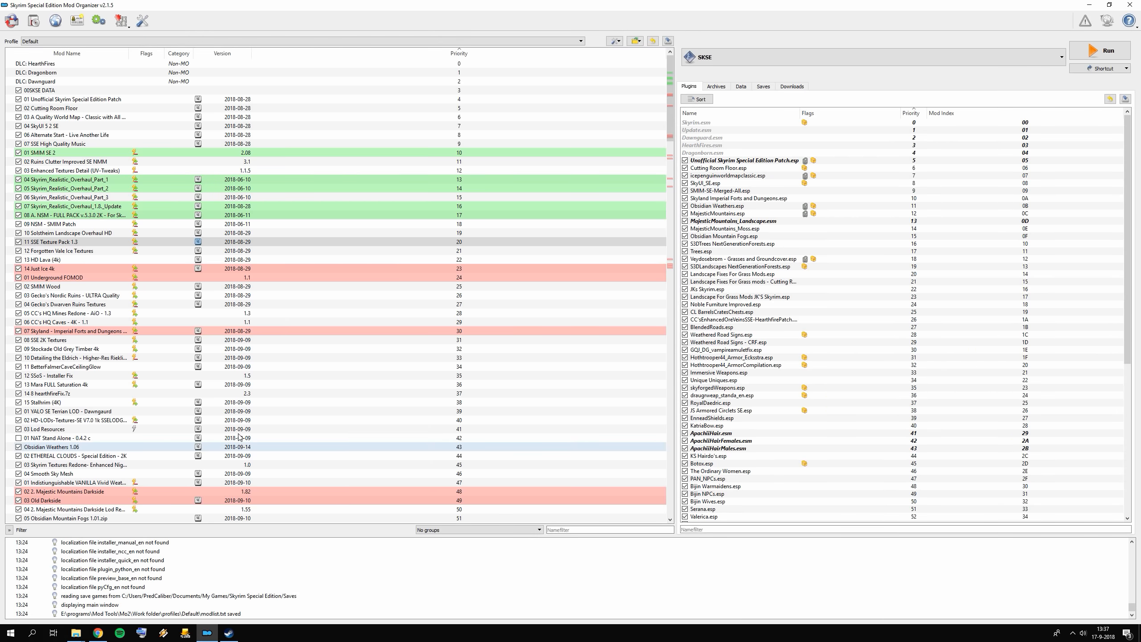
{"action": "scroll", "coordinate": [216, 313], "scroll_direction": "down", "scroll_amount": 20}
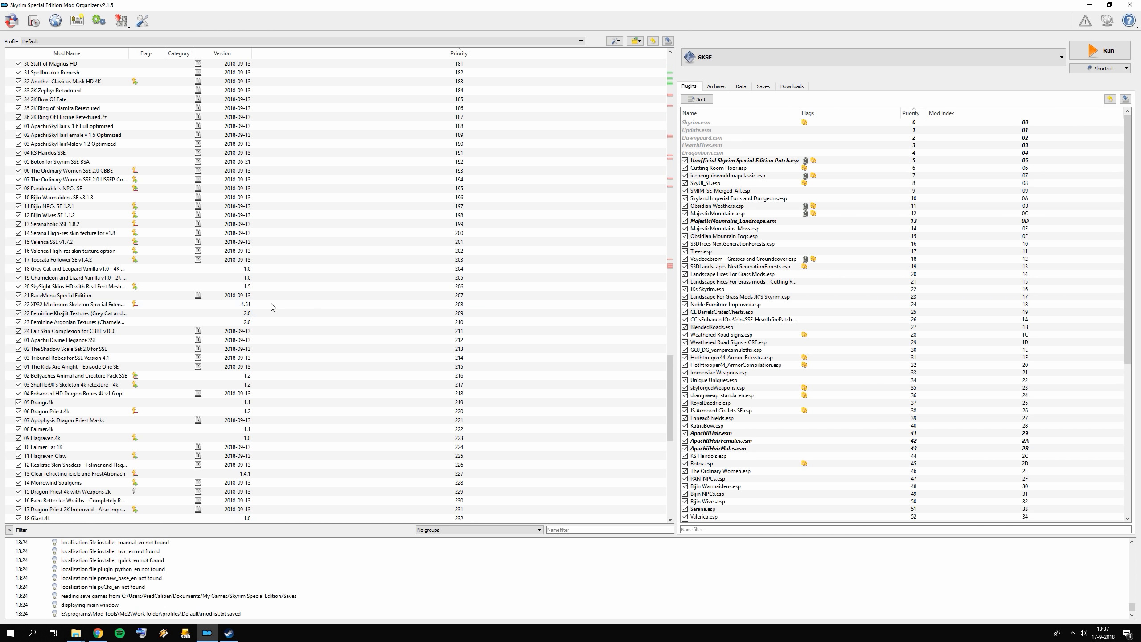
{"action": "scroll", "coordinate": [281, 306], "scroll_direction": "up", "scroll_amount": 11}
{"action": "left_click_drag", "start_coordinate": [671, 324], "coordinate": [667, 63]}
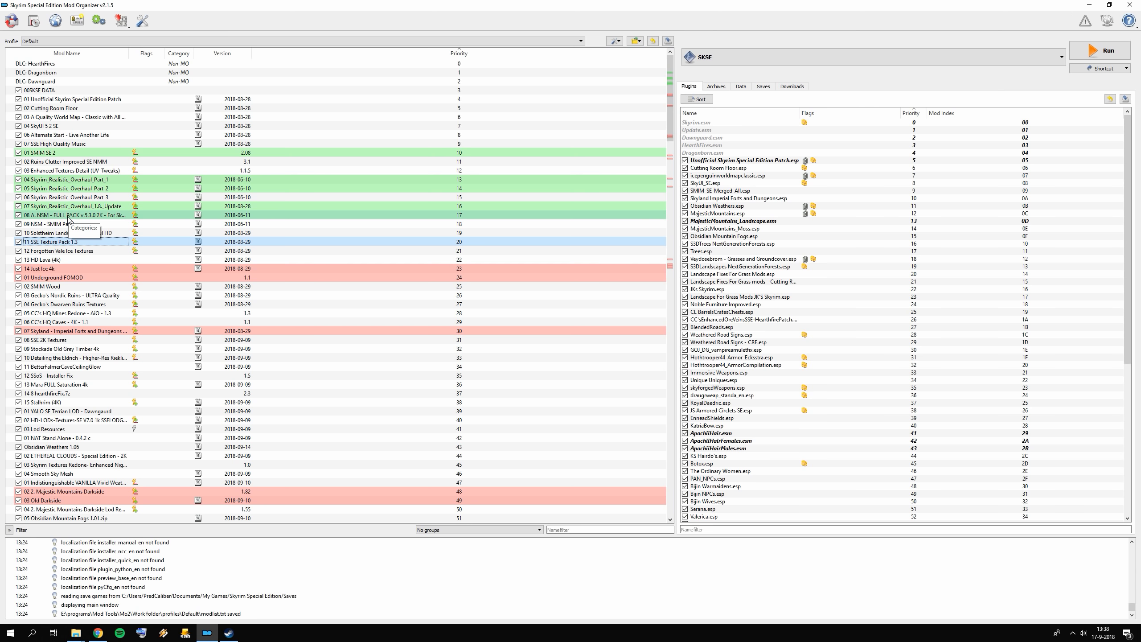
{"action": "left_click", "coordinate": [72, 108]}
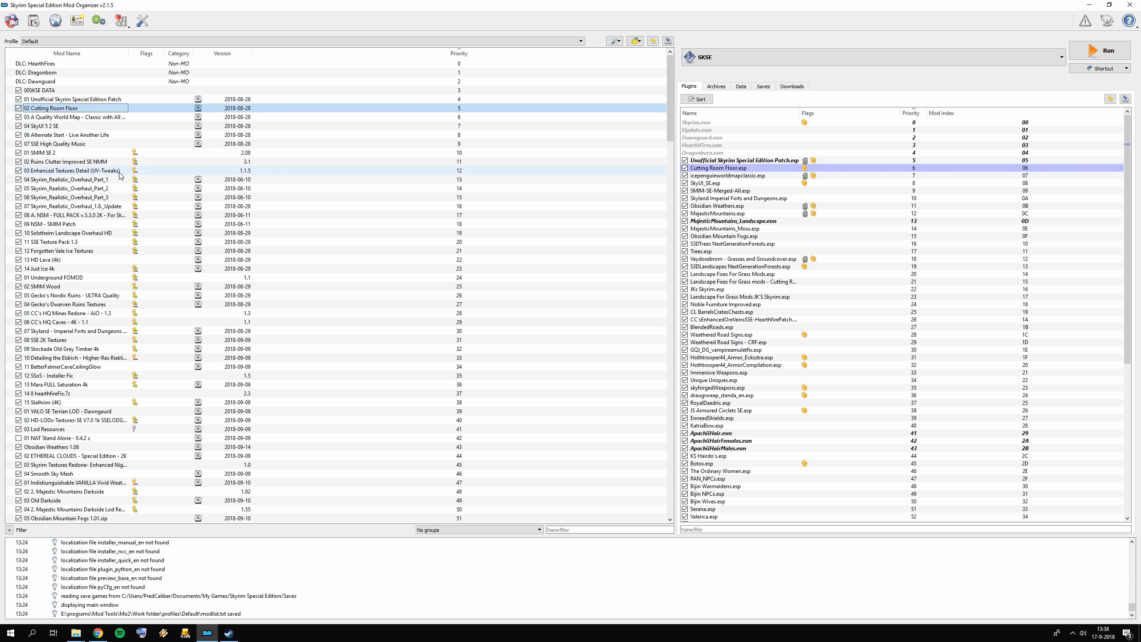
{"action": "key", "text": "ctrl+a"}
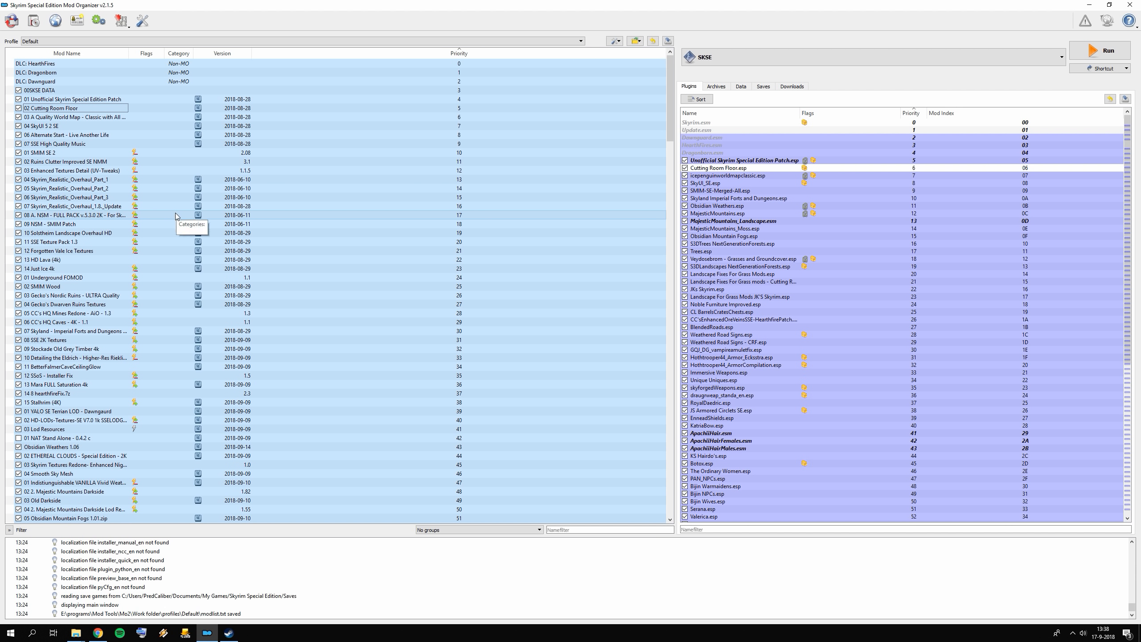
{"action": "key", "text": "Delete"}
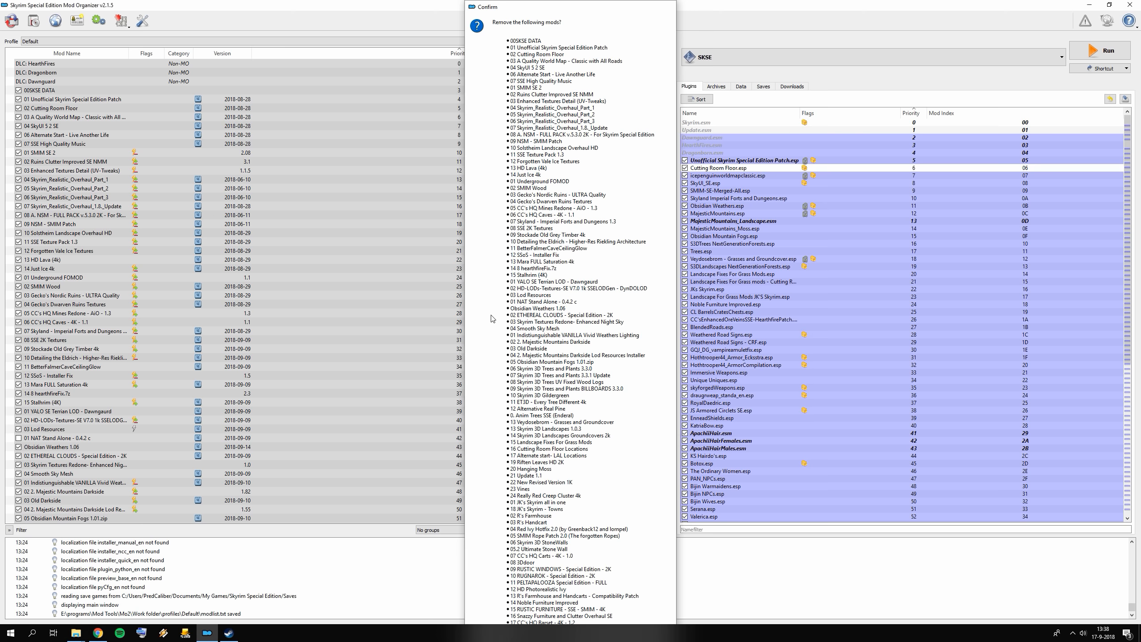
{"action": "key", "text": "Return"}
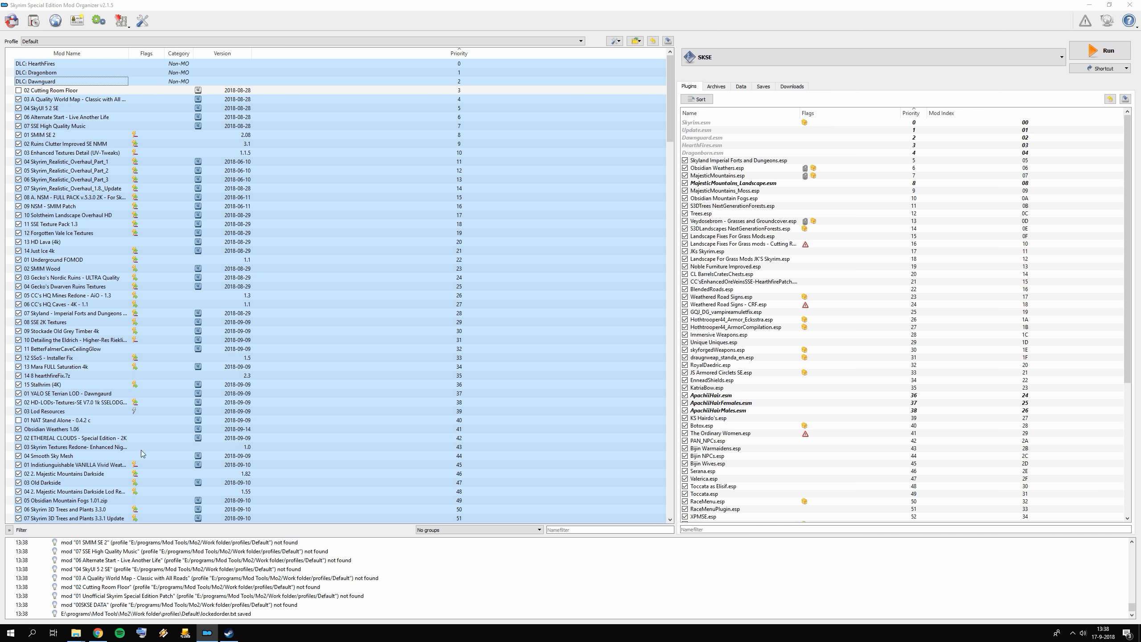
{"action": "left_click", "coordinate": [98, 633]}
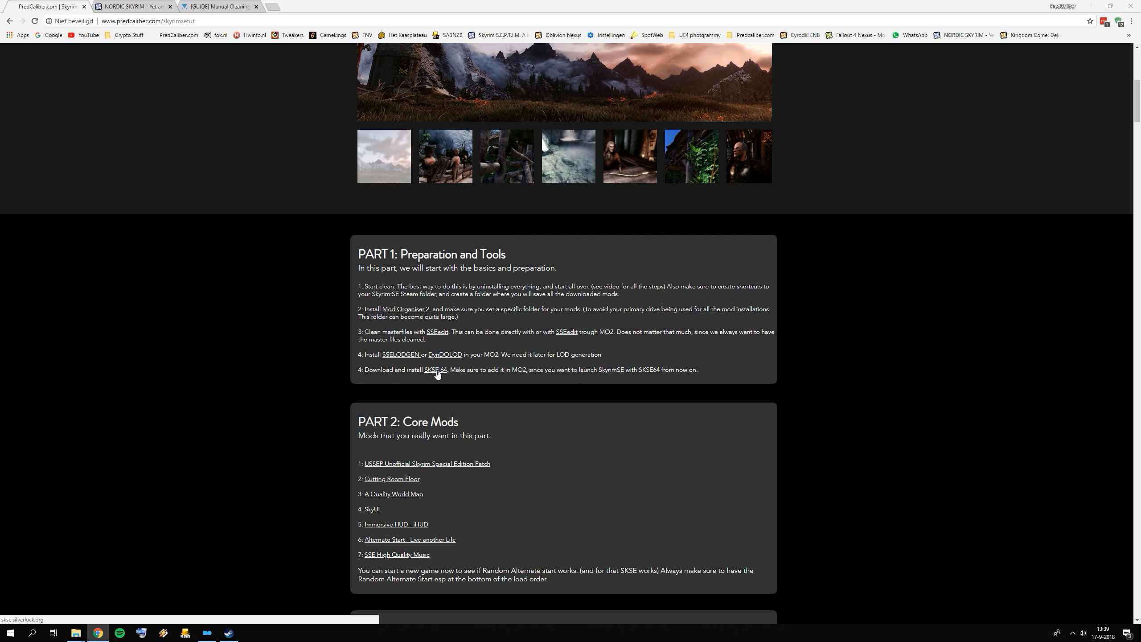
{"action": "left_click", "coordinate": [207, 634]}
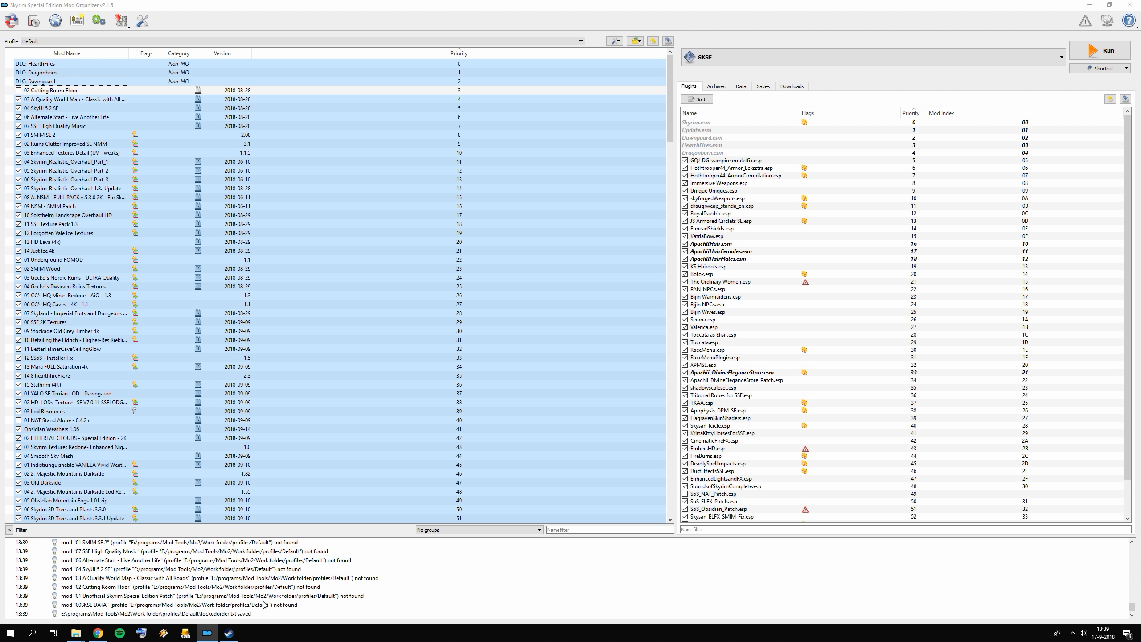
- Switch to Steam and uninstall The Elder Scrolls V: Skyrim Special Edition, deleting its local game files
{"action": "left_click", "coordinate": [229, 633]}
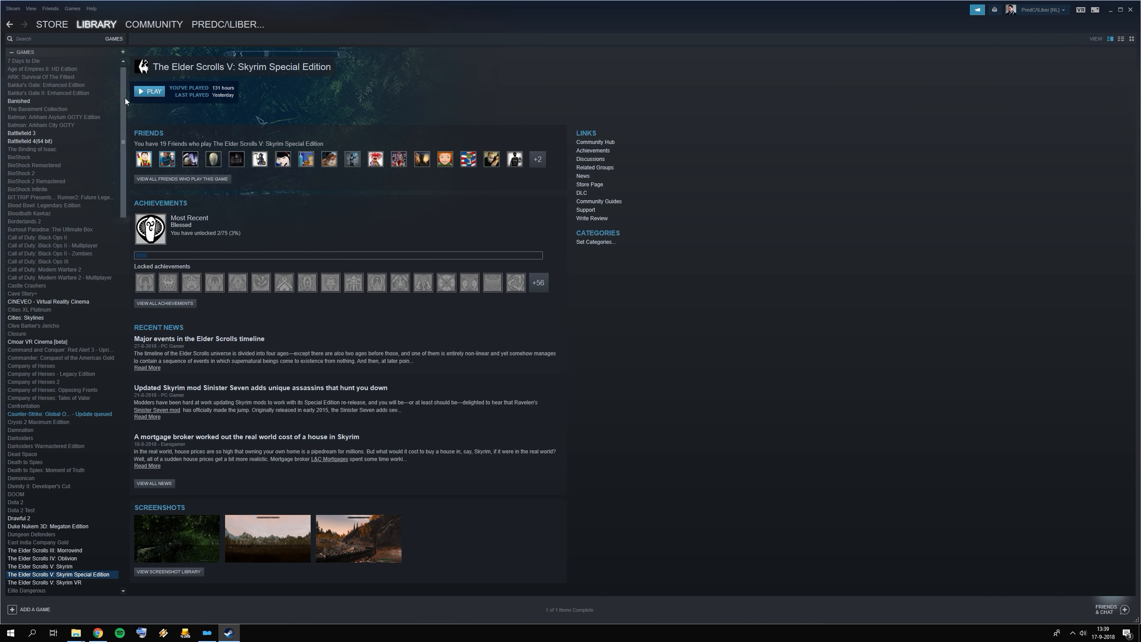
{"action": "scroll", "coordinate": [43, 307], "scroll_direction": "down", "scroll_amount": 5}
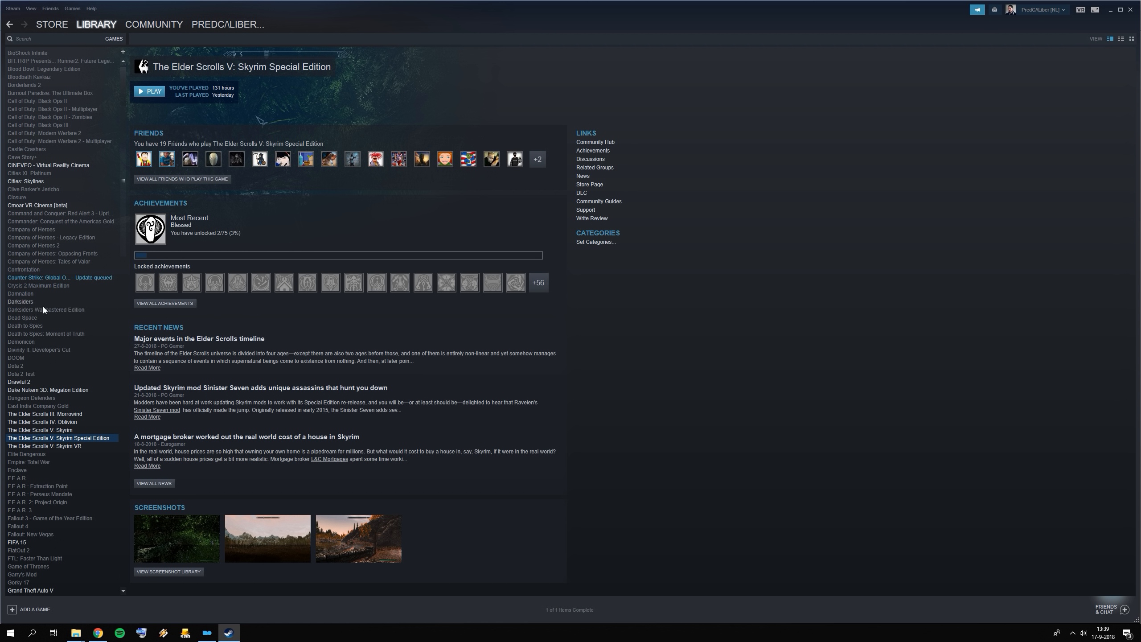
{"action": "right_click", "coordinate": [98, 439]}
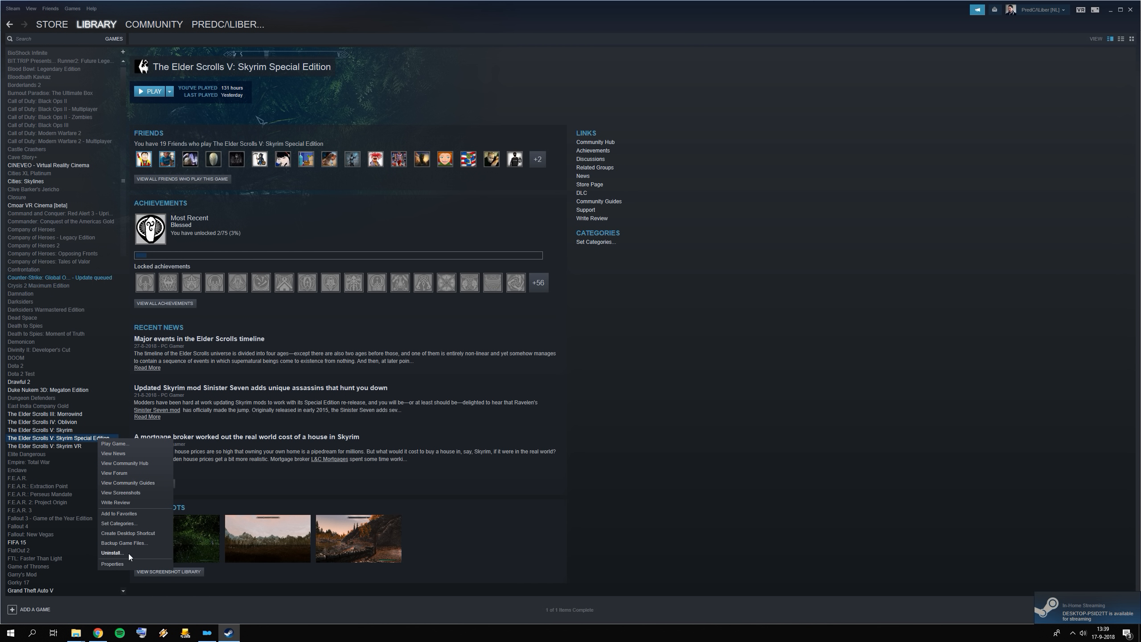
{"action": "left_click", "coordinate": [112, 553]}
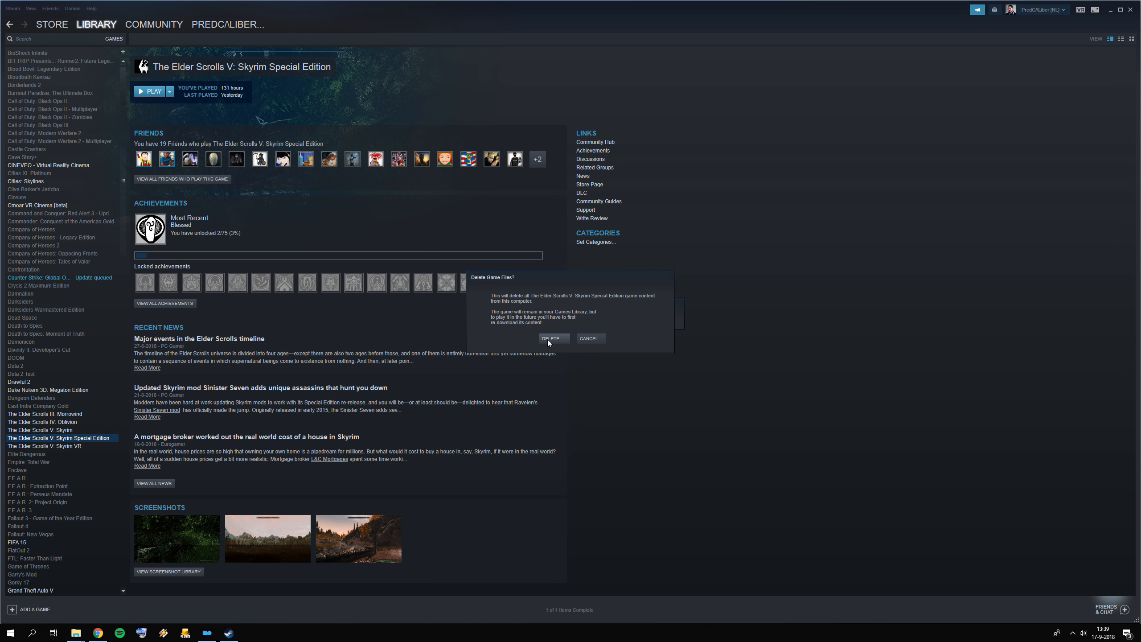
{"action": "left_click", "coordinate": [549, 338]}
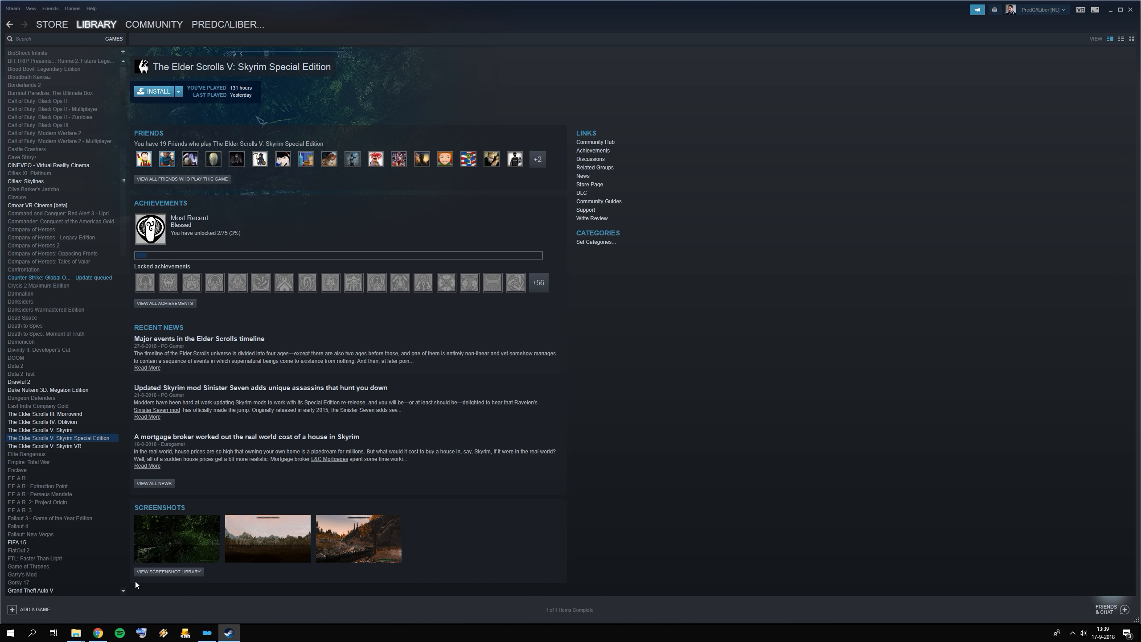
- In File Explorer, delete the leftover files and folders from Steam's Skyrim Special Edition game folder, keeping the screenshots folder
{"action": "mouse_move", "coordinate": [81, 636]}
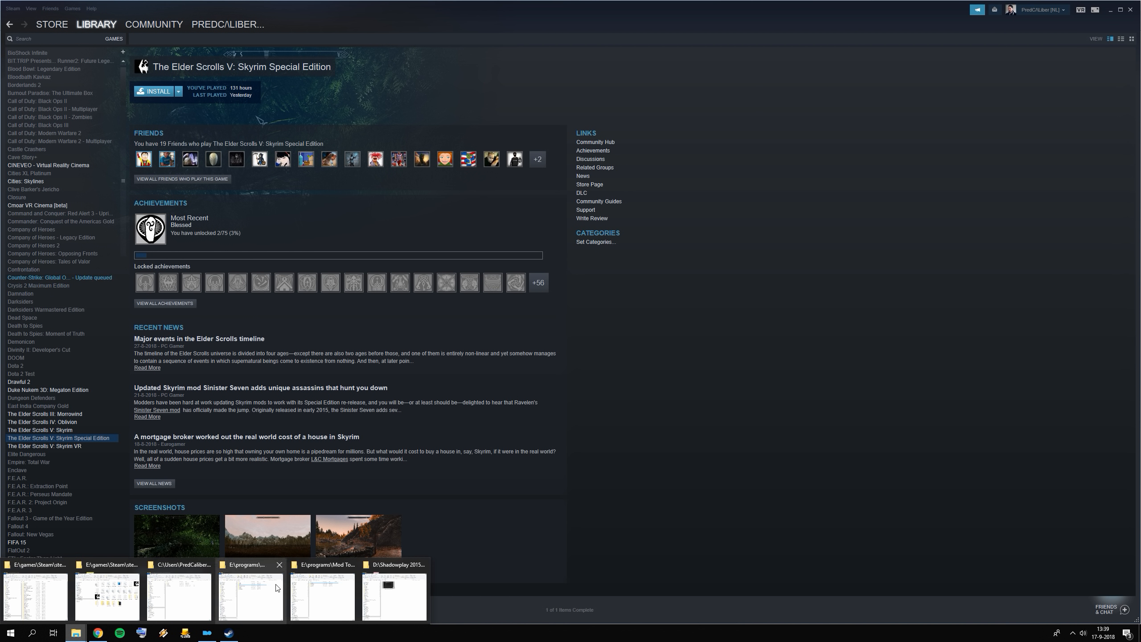
{"action": "mouse_move", "coordinate": [265, 589]}
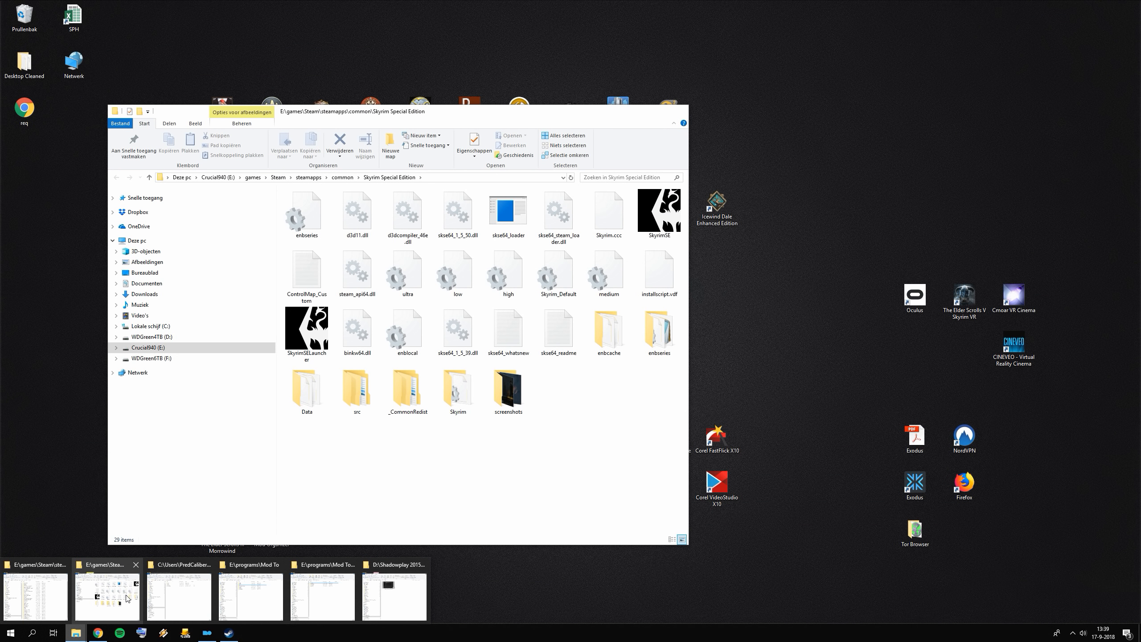
{"action": "left_click", "coordinate": [107, 596]}
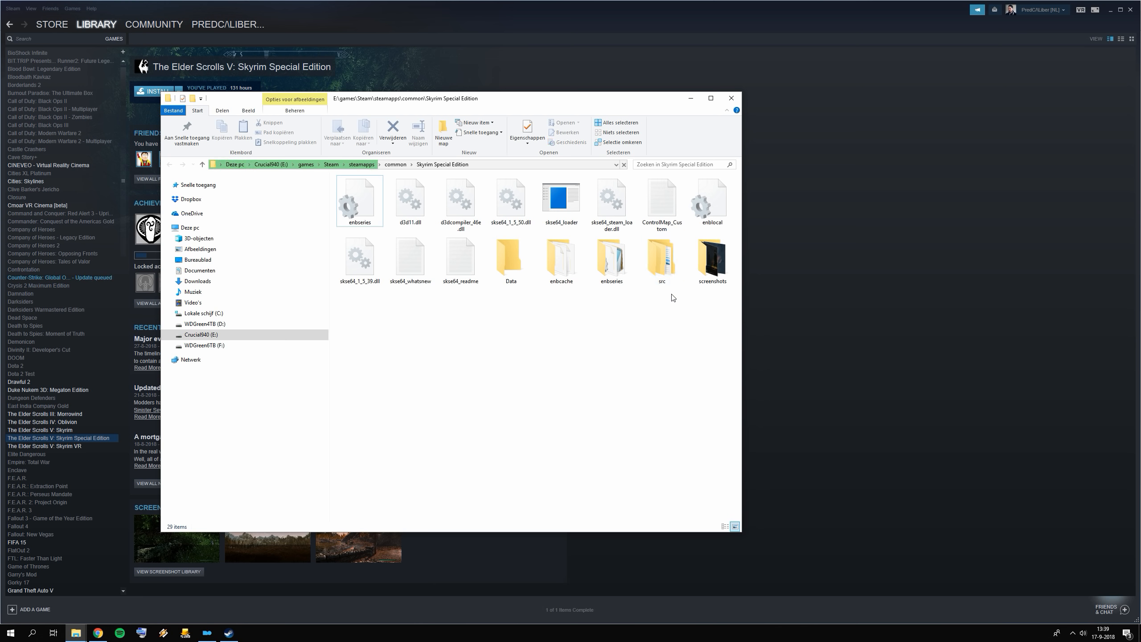
{"action": "key", "text": "ctrl+a"}
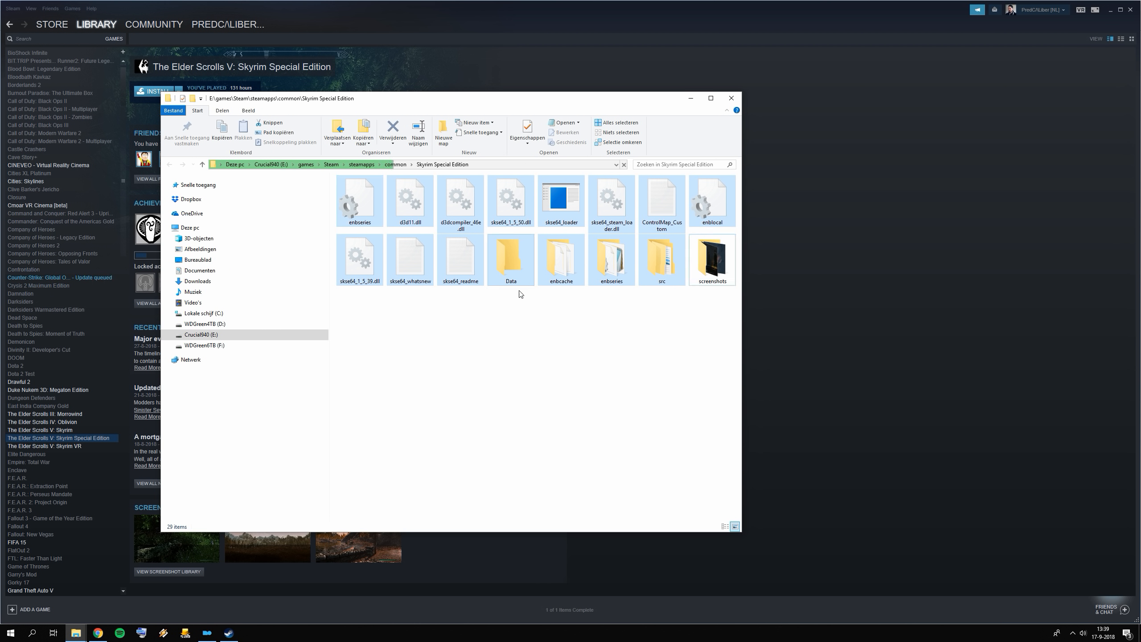
{"action": "key", "text": "Delete"}
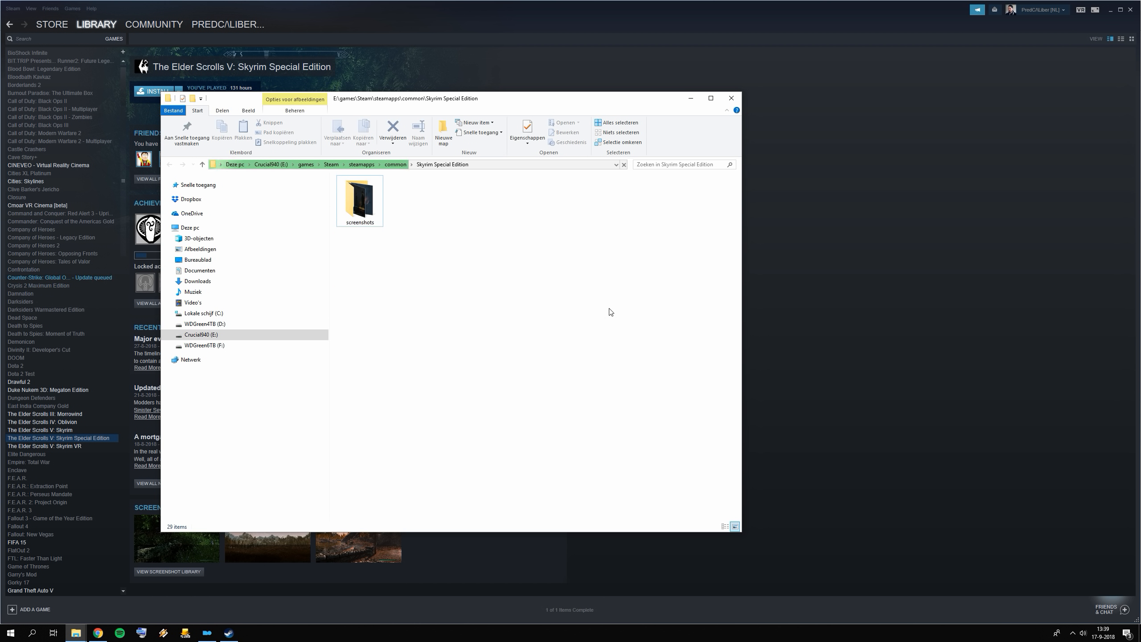
- Delete the Saves and SKSE folders and the Skyrim and SkyrimPrefs files from Documents\my games\Skyrim Special Edition, and close that folder
{"action": "left_click", "coordinate": [207, 633]}
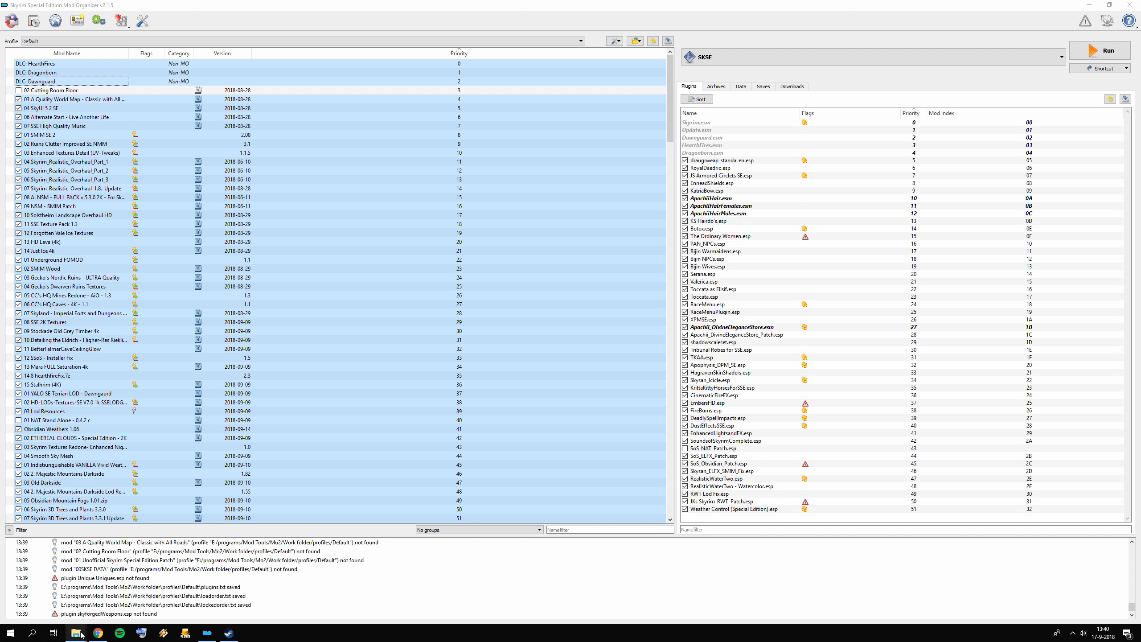
{"action": "left_click", "coordinate": [214, 635]}
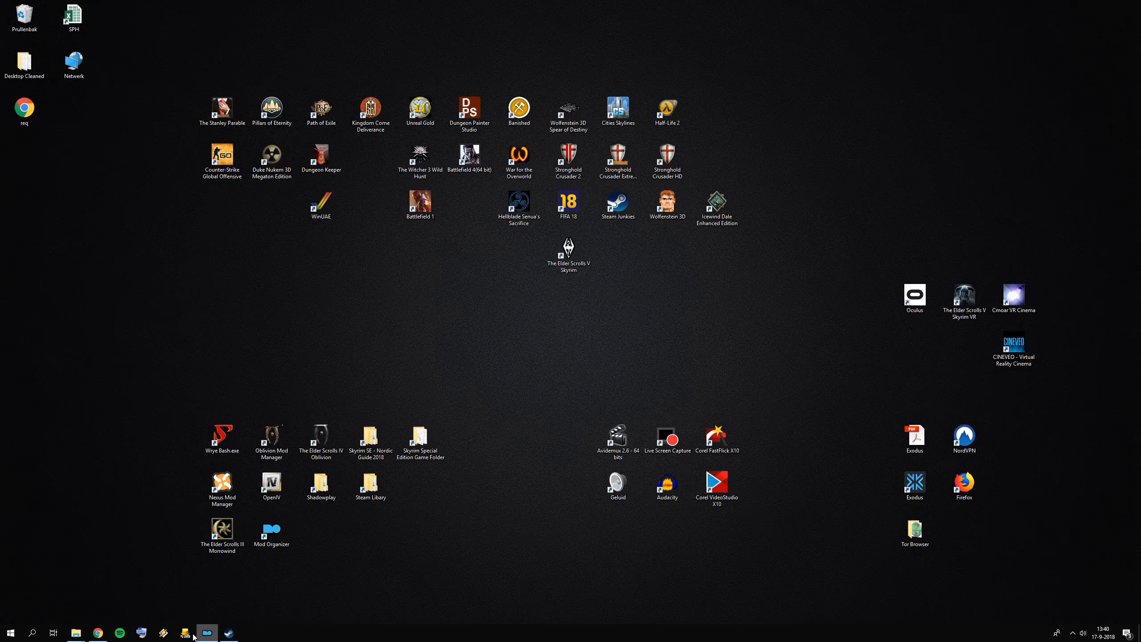
{"action": "mouse_move", "coordinate": [76, 633]}
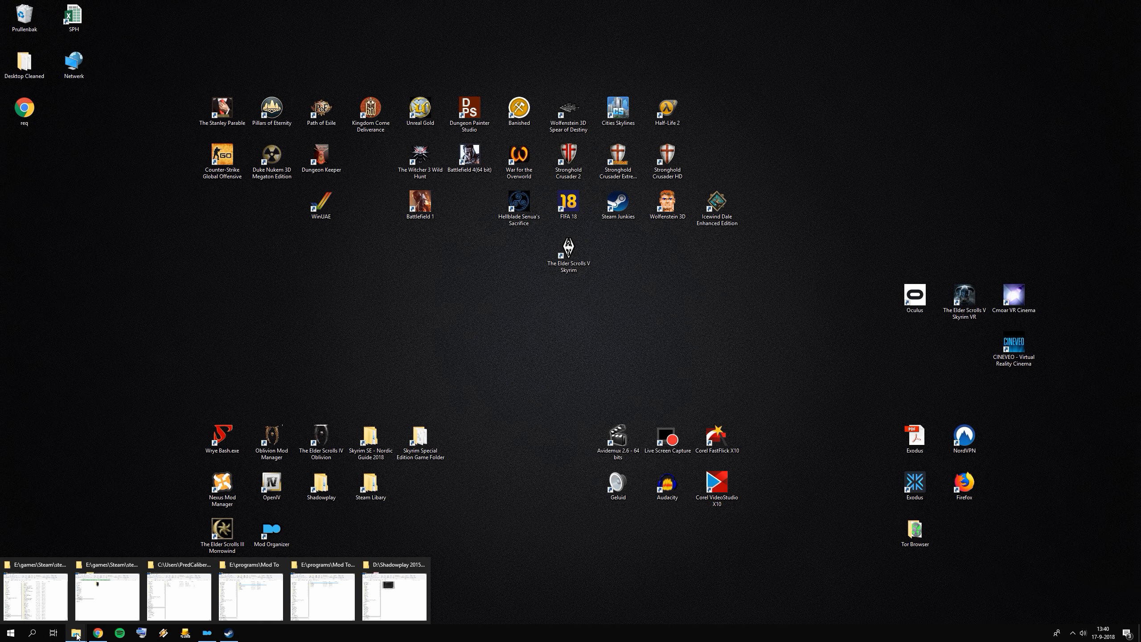
{"action": "mouse_move", "coordinate": [120, 598]}
{"action": "mouse_move", "coordinate": [71, 596]}
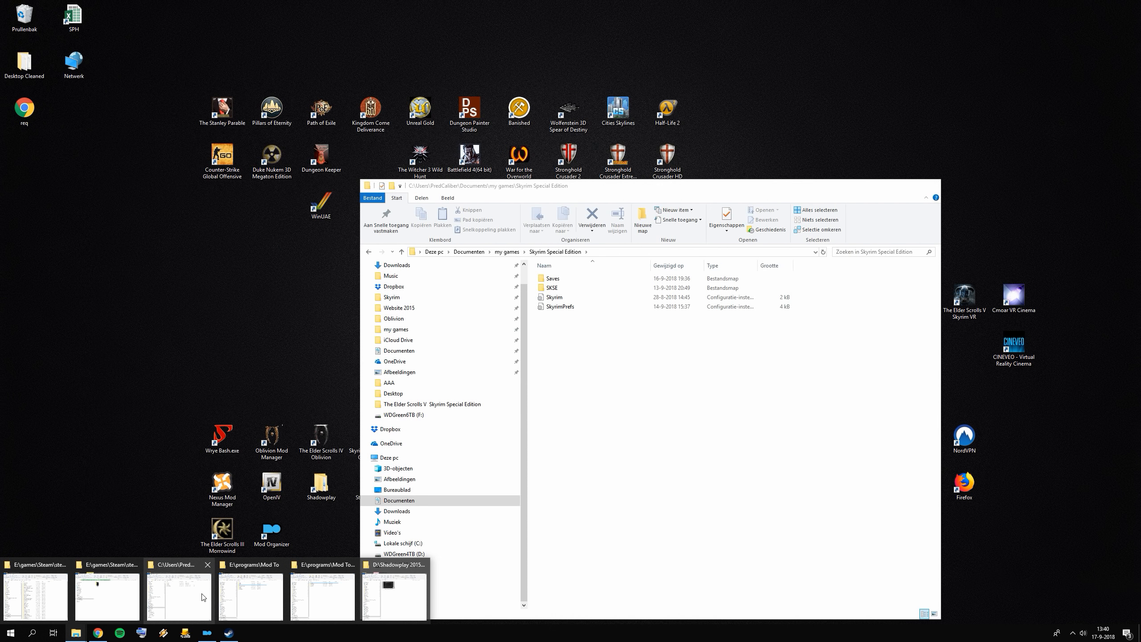
{"action": "left_click", "coordinate": [192, 598]}
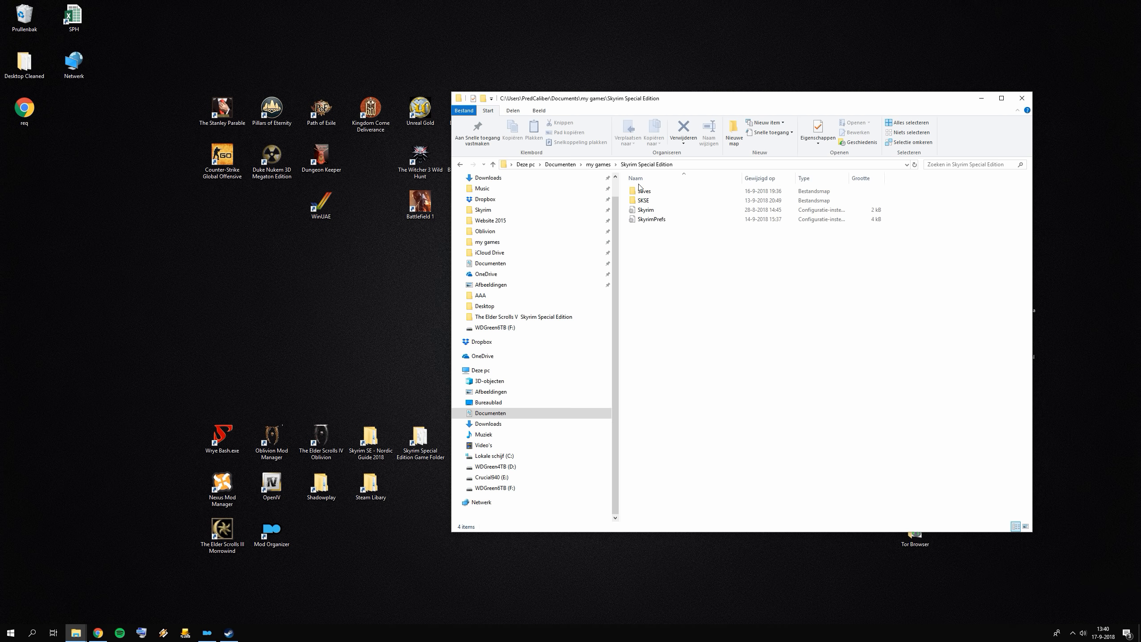
{"action": "left_click", "coordinate": [672, 210]}
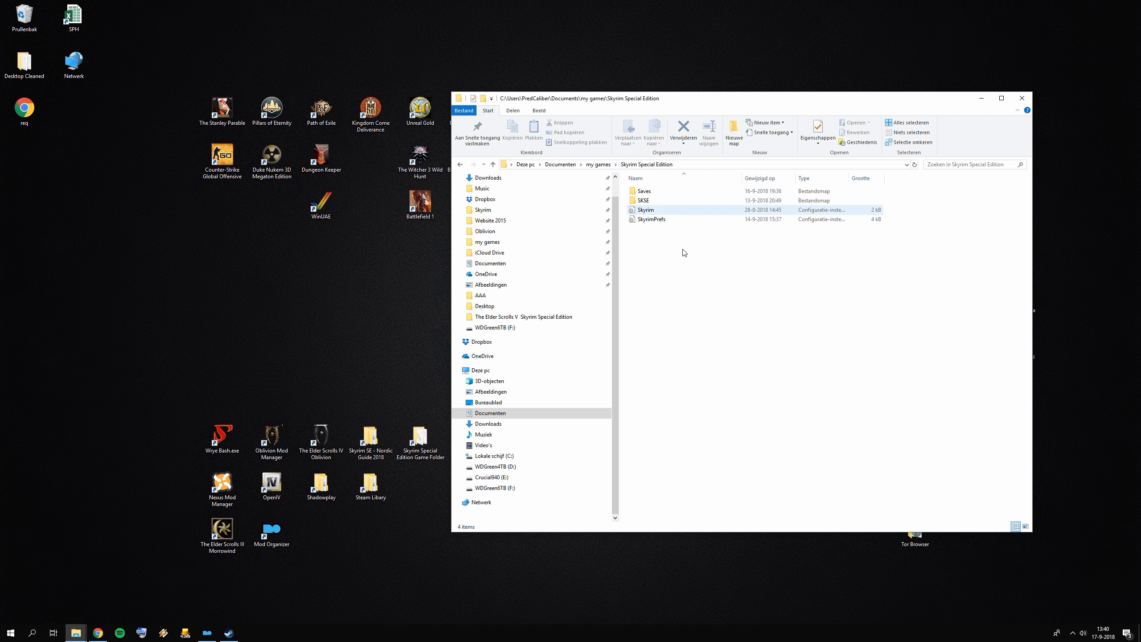
{"action": "key", "text": "ctrl+a"}
{"action": "left_click", "coordinate": [648, 193], "text": "ctrl"}
{"action": "left_click_drag", "start_coordinate": [705, 264], "coordinate": [650, 191]}
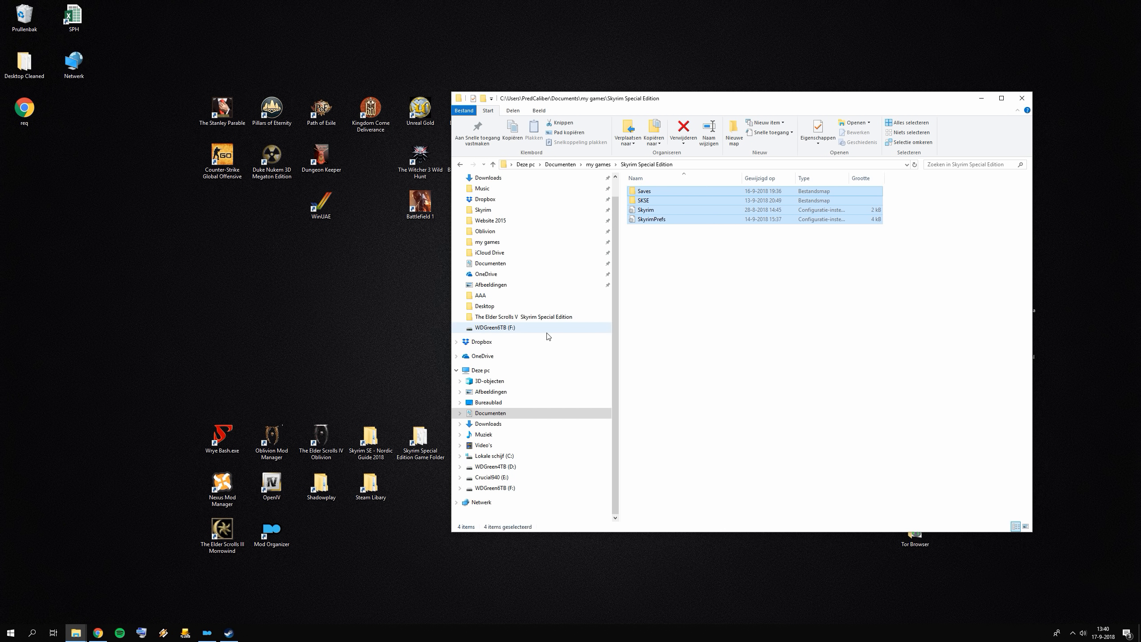
{"action": "key", "text": "Delete"}
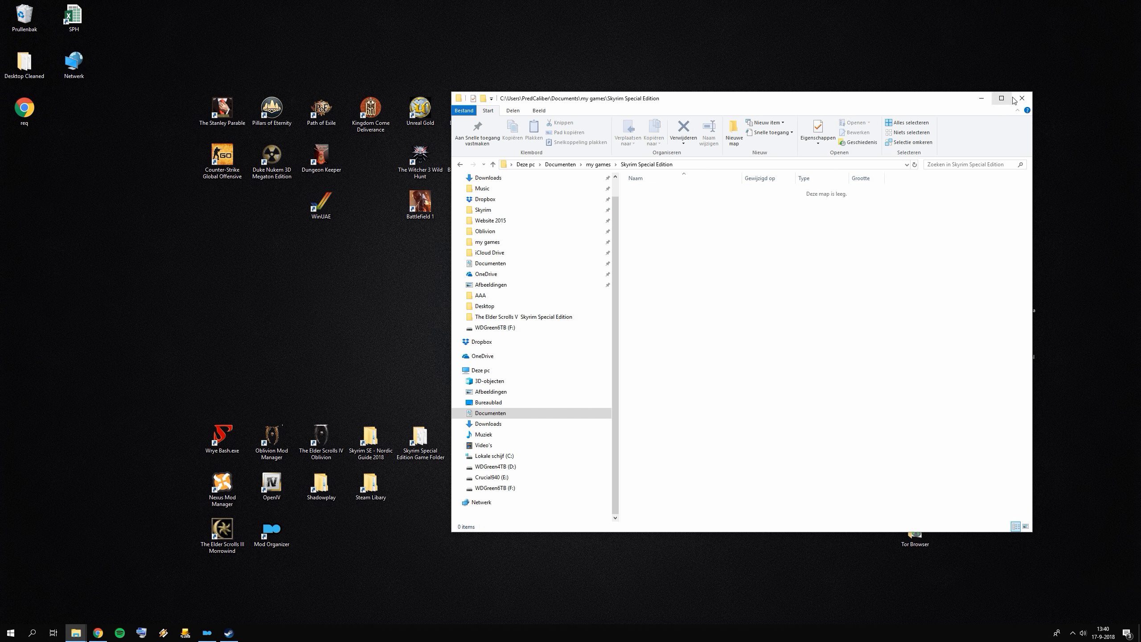
{"action": "left_click", "coordinate": [1022, 98]}
- Check the folder paths in Mod Organizer's settings without changing them, and close Mod Organizer
{"action": "mouse_move", "coordinate": [207, 632]}
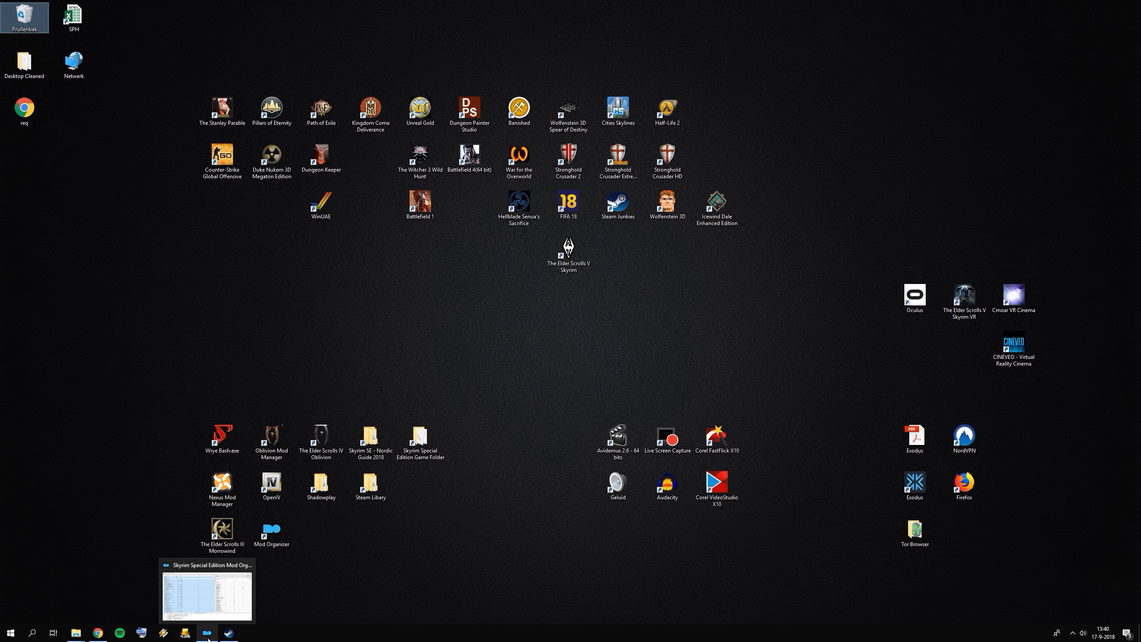
{"action": "left_click", "coordinate": [220, 603]}
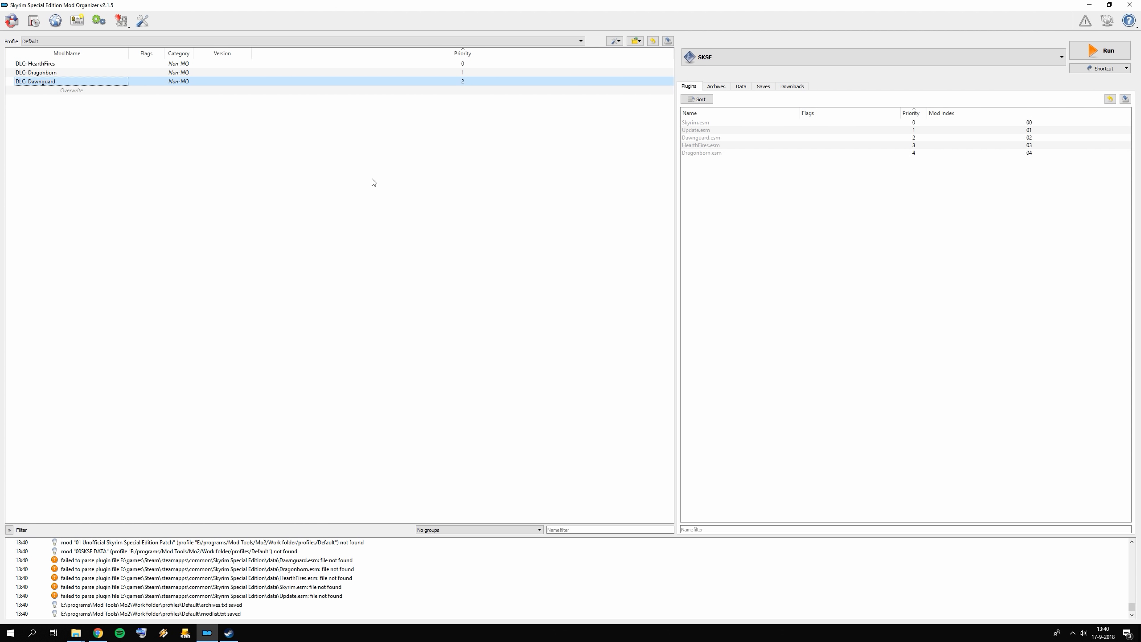
{"action": "left_click", "coordinate": [129, 25]}
{"action": "left_click", "coordinate": [143, 23]}
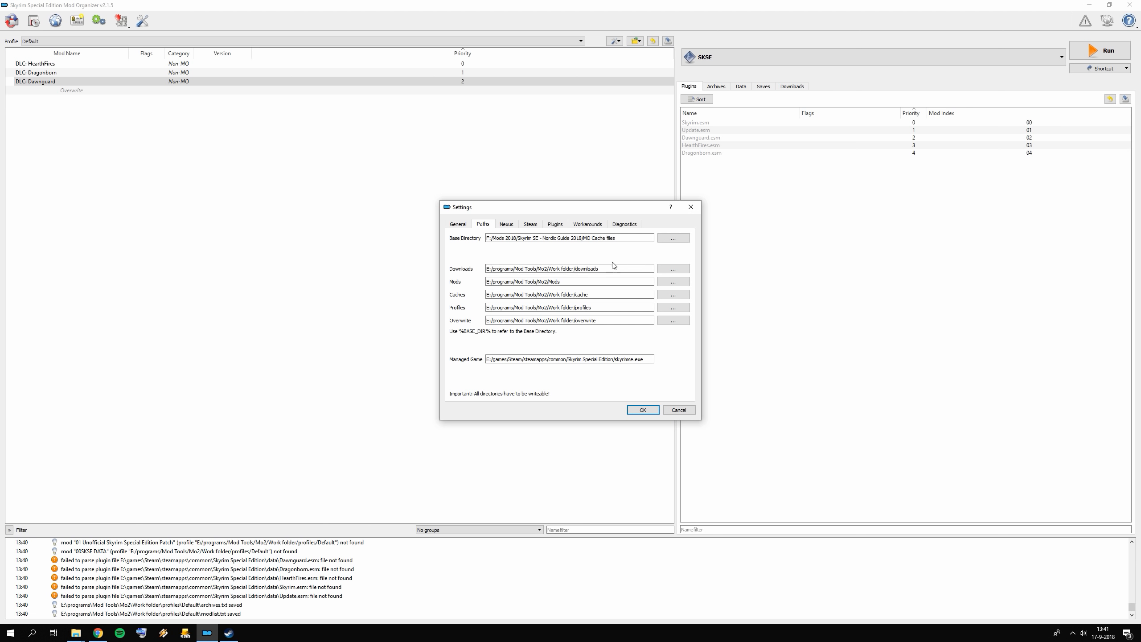
{"action": "left_click", "coordinate": [679, 410]}
{"action": "left_click", "coordinate": [1131, 5]}
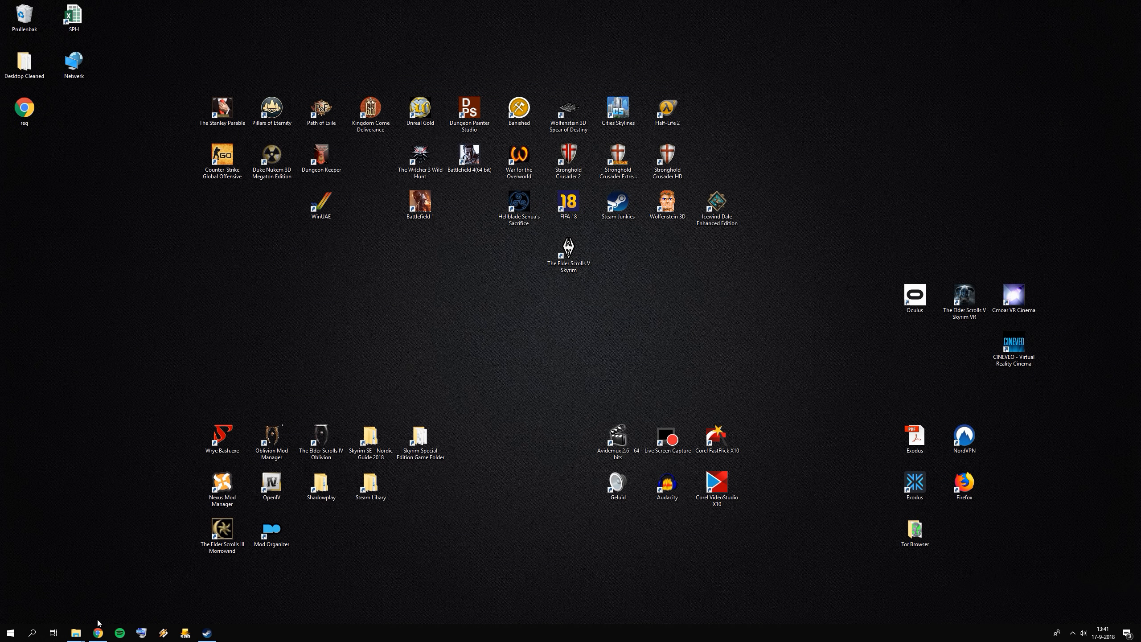
- In File Explorer, delete the Mo2 folder from E:\programs\Mod Tools after checking its contents
{"action": "left_click", "coordinate": [75, 633]}
{"action": "mouse_move", "coordinate": [243, 596]}
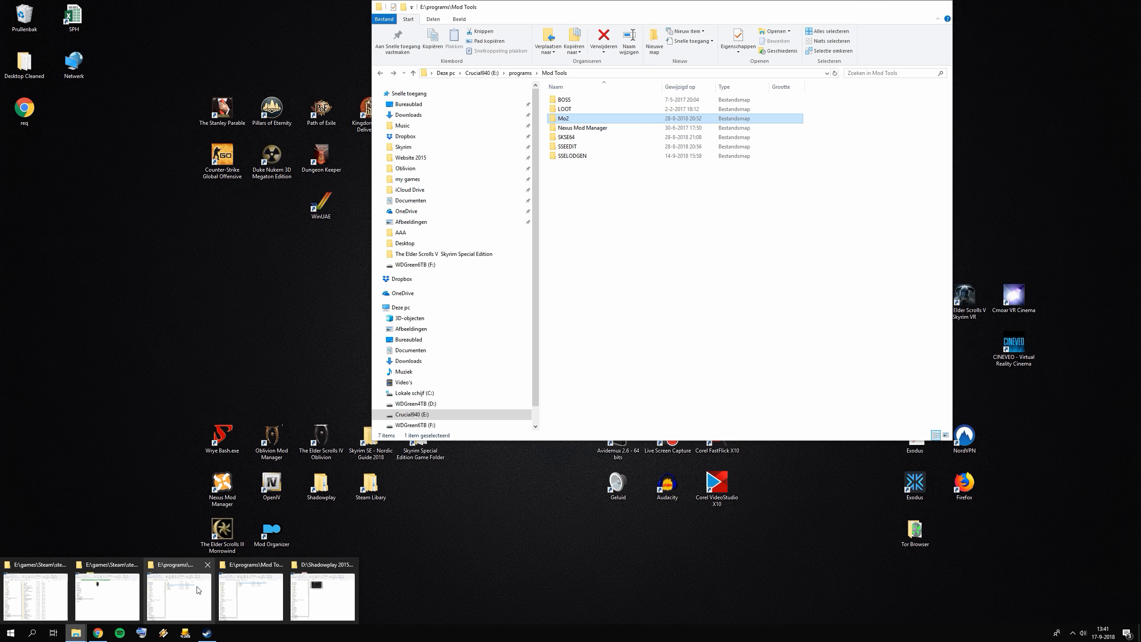
{"action": "left_click", "coordinate": [198, 590]}
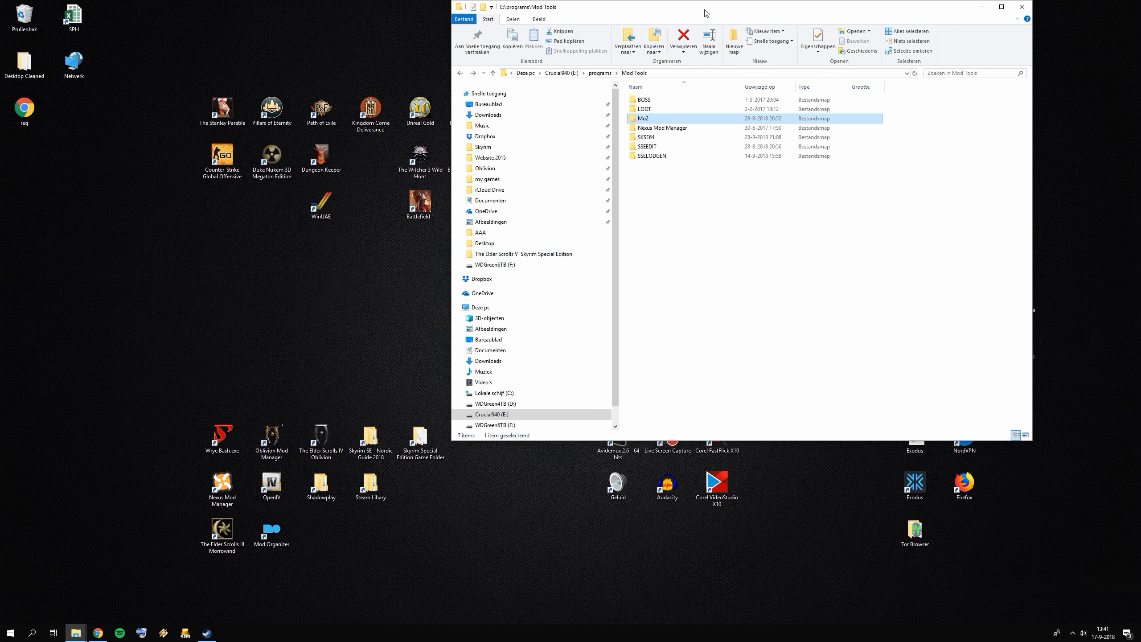
{"action": "left_click", "coordinate": [1002, 7]}
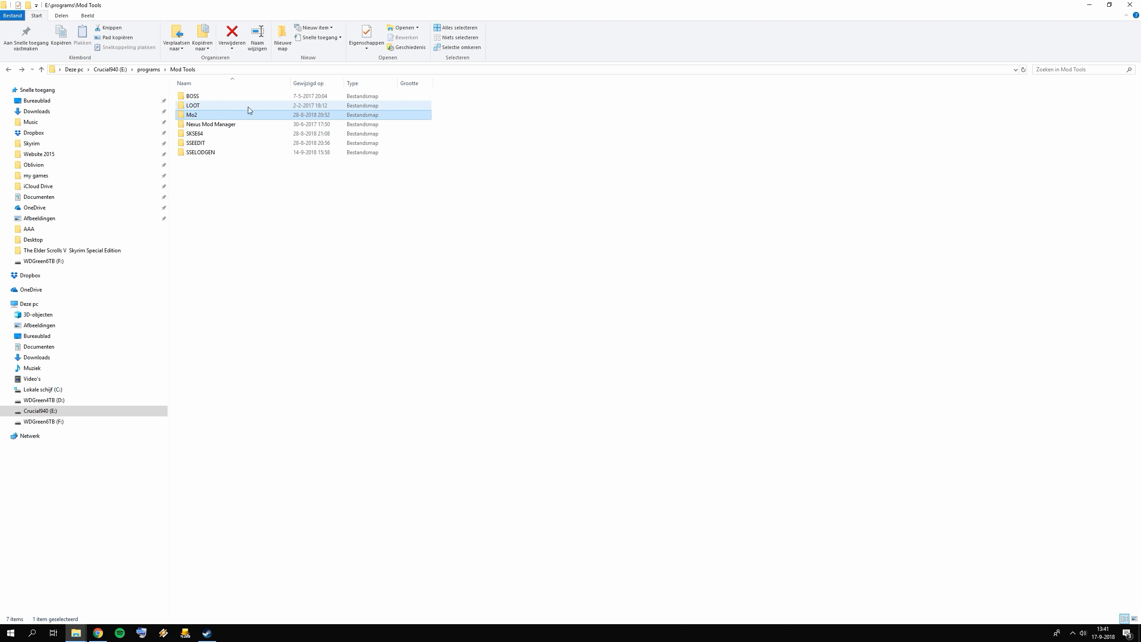
{"action": "left_click", "coordinate": [5, 90]}
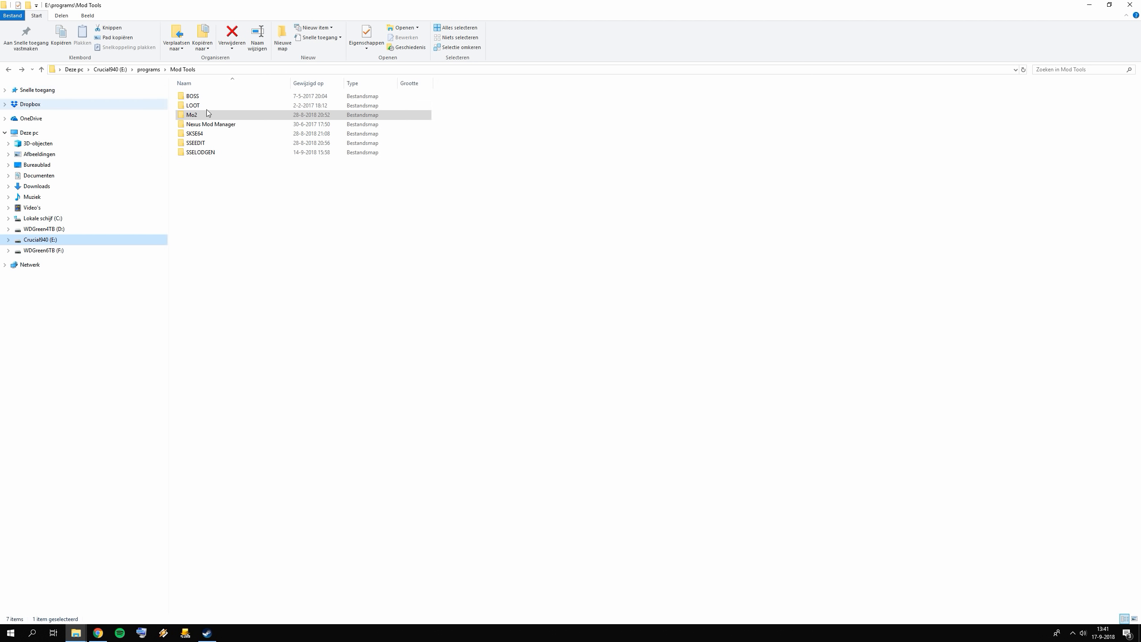
{"action": "left_click", "coordinate": [227, 115]}
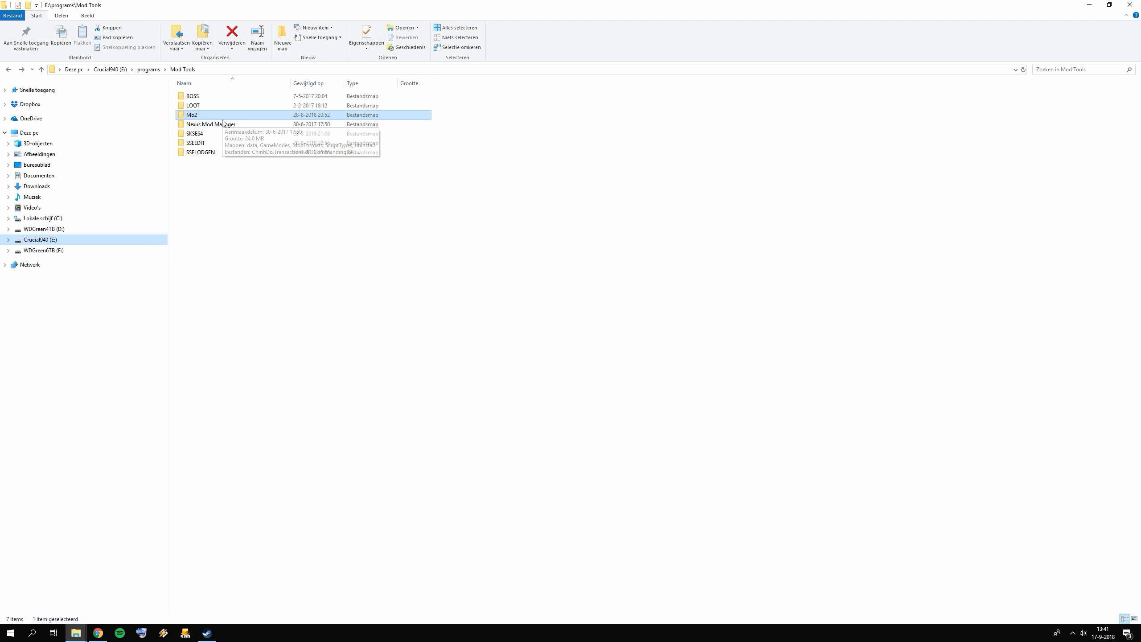
{"action": "double_click", "coordinate": [227, 116]}
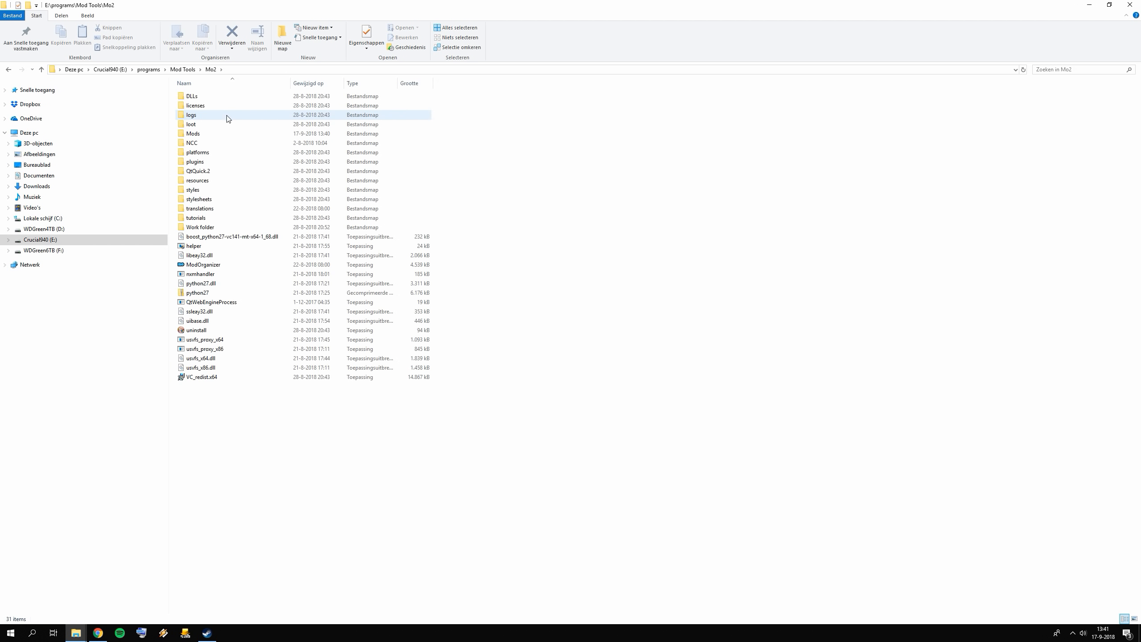
{"action": "key", "text": "alt+Left"}
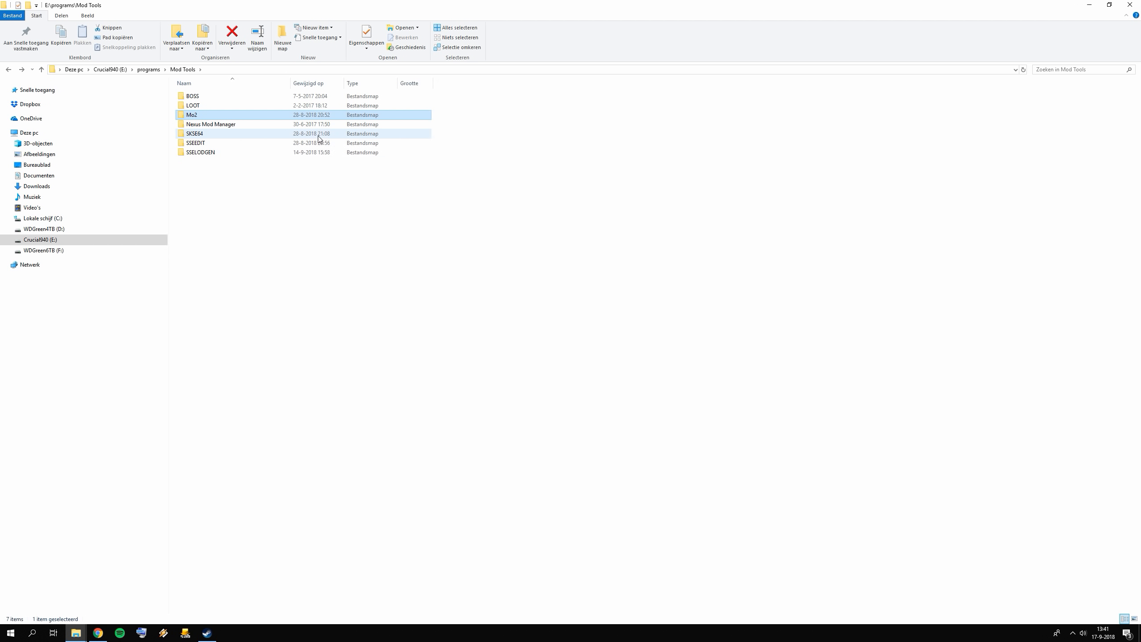
{"action": "key", "text": "Delete"}
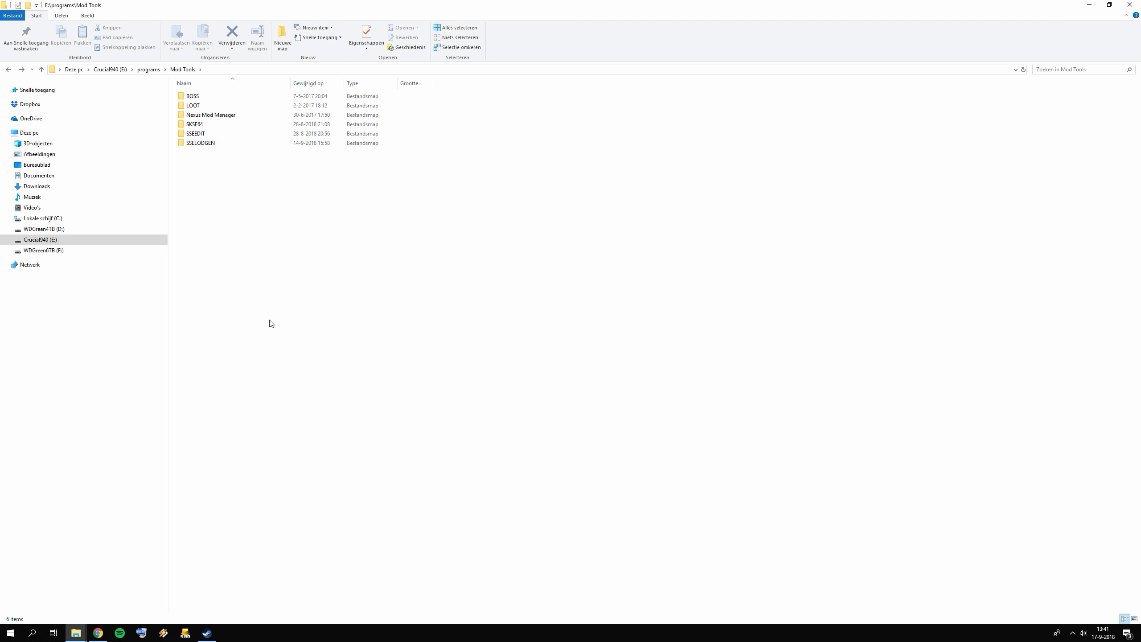
- Check the other open File Explorer window for the mod tool folders remaining in E:\programs\Mod Tools
{"action": "left_click", "coordinate": [75, 633]}
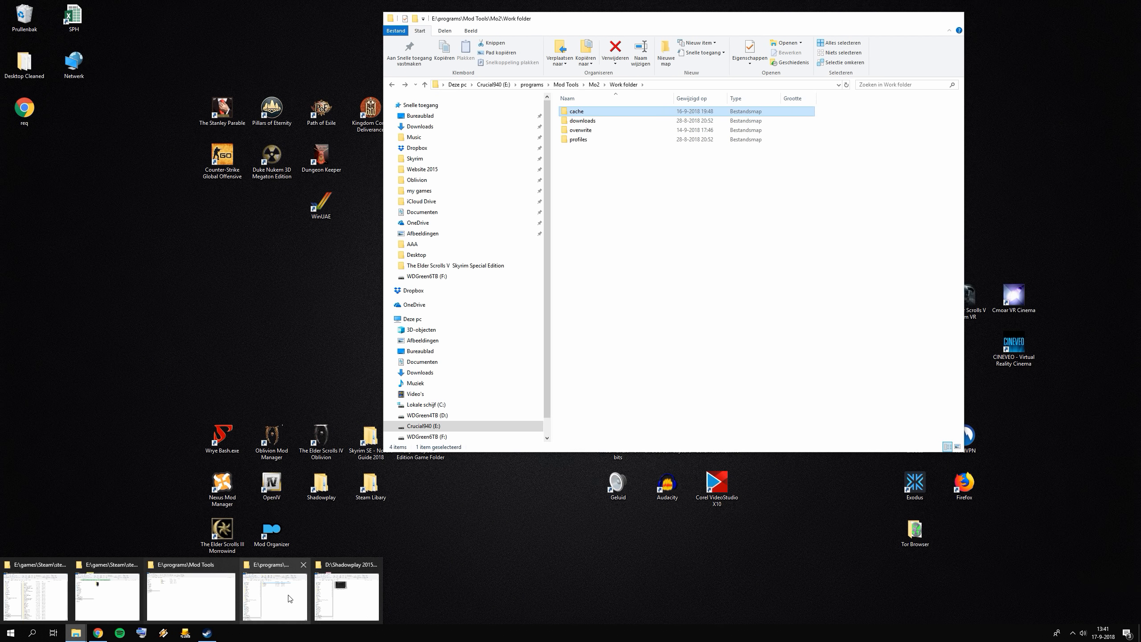
{"action": "left_click", "coordinate": [290, 599]}
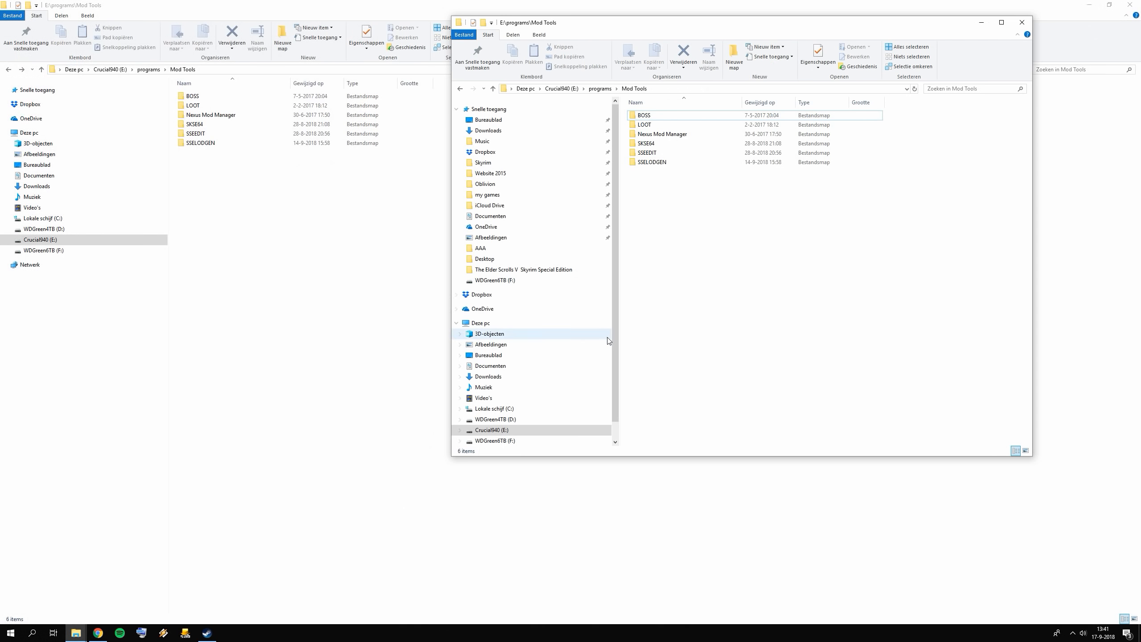
{"action": "left_click", "coordinate": [75, 633]}
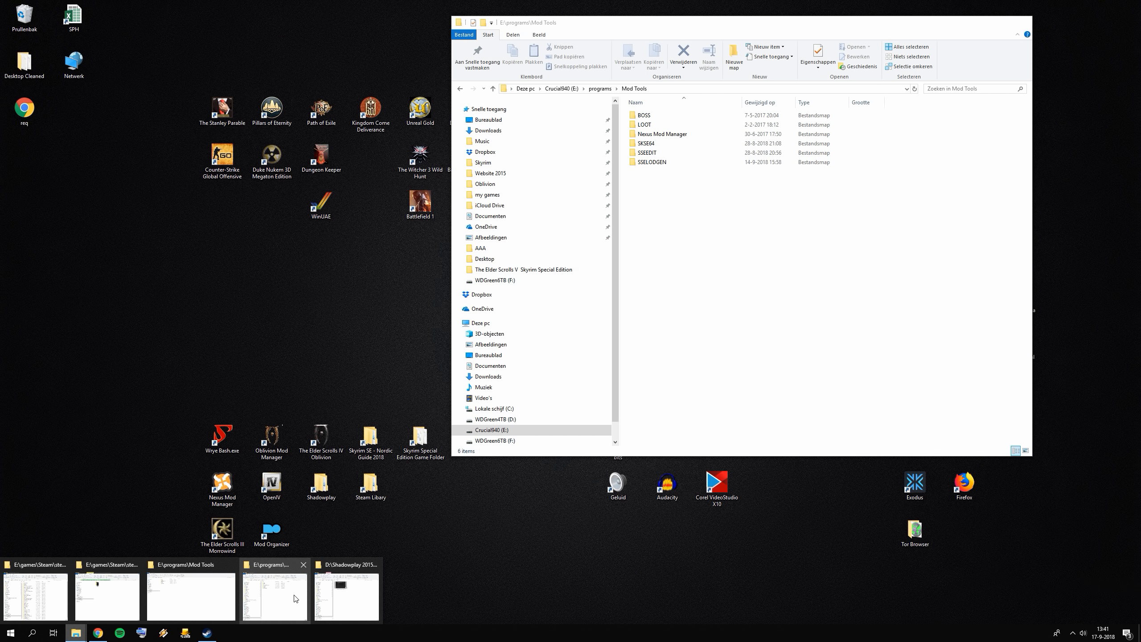
{"action": "left_click", "coordinate": [295, 598]}
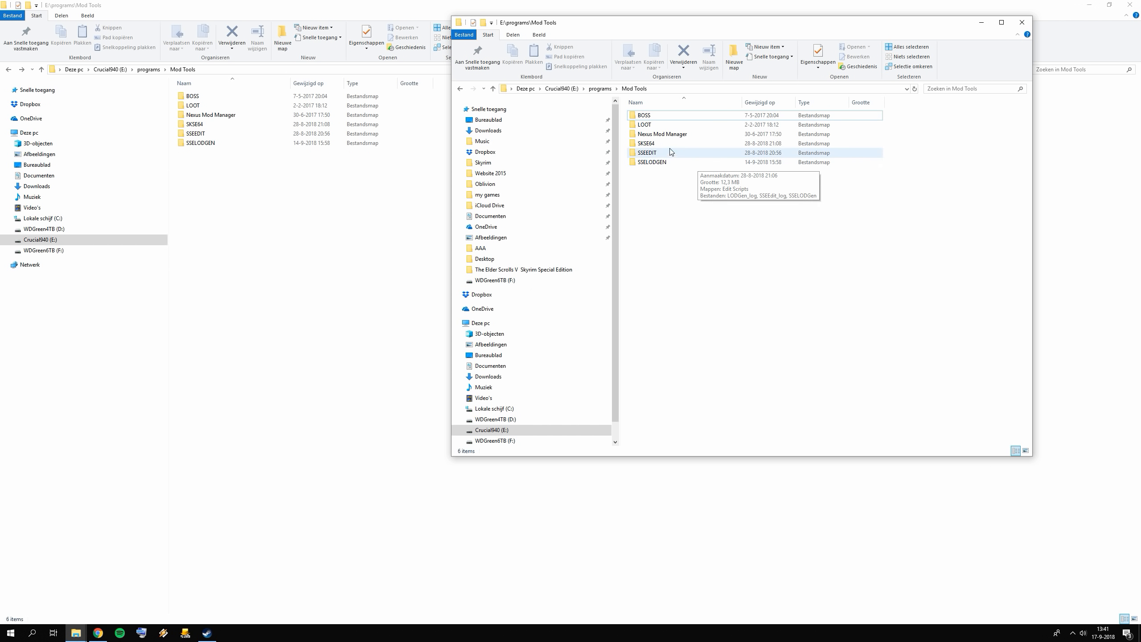
{"action": "left_click", "coordinate": [287, 288]}
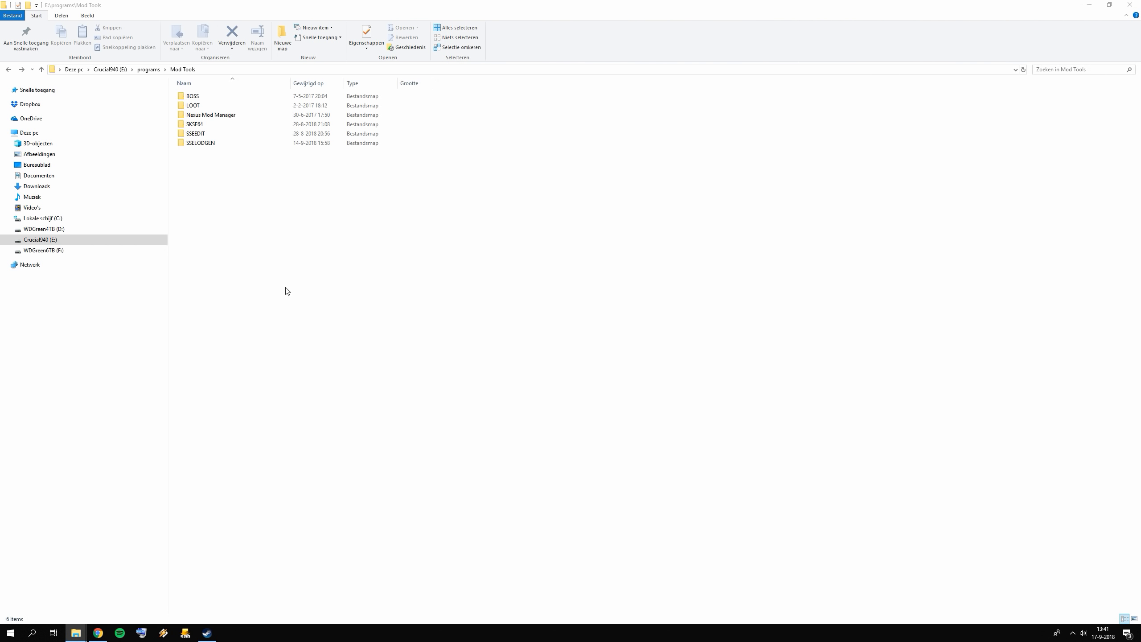
- Switch to Steam and install The Elder Scrolls V: Skyrim Special Edition under E:\games\Steam, with desktop and start menu shortcuts
{"action": "left_click", "coordinate": [98, 634]}
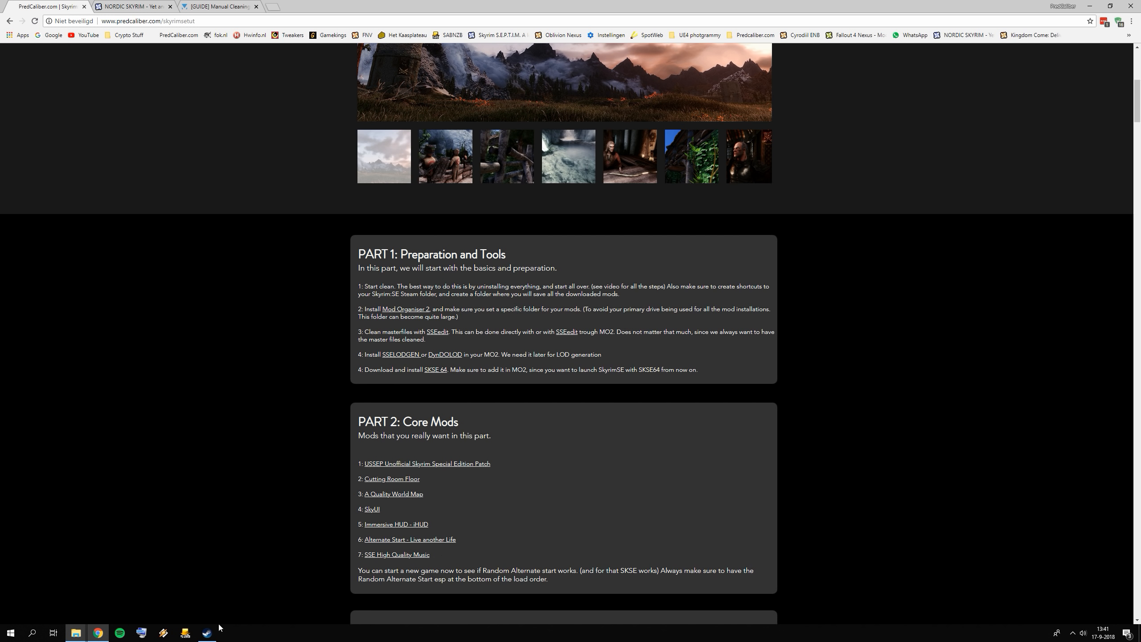
{"action": "left_click", "coordinate": [201, 632]}
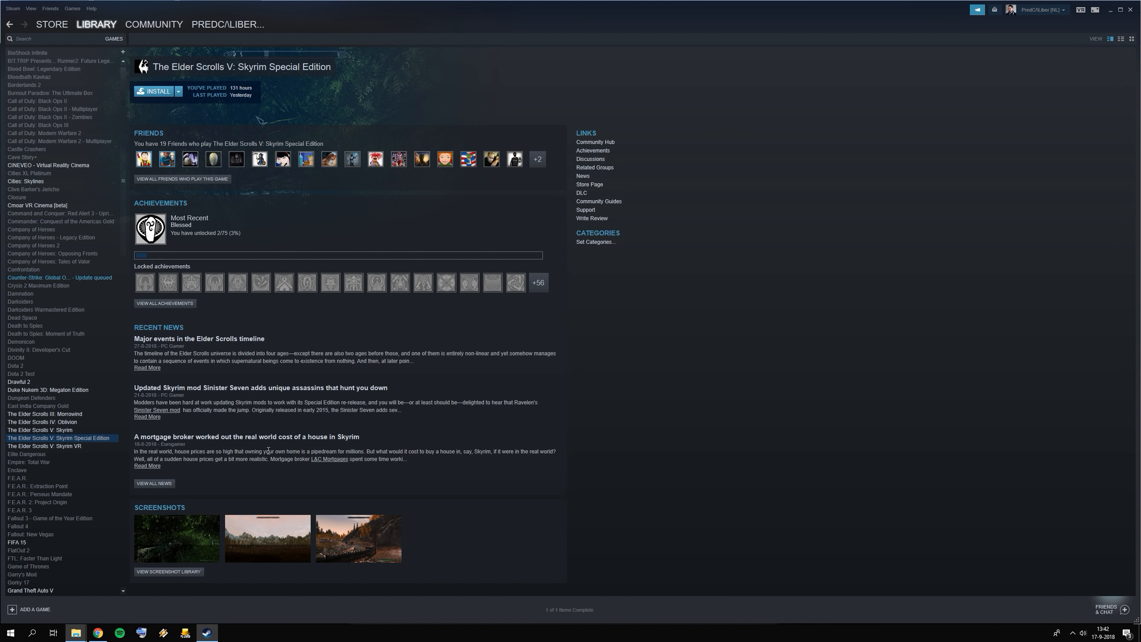
{"action": "left_click", "coordinate": [161, 92]}
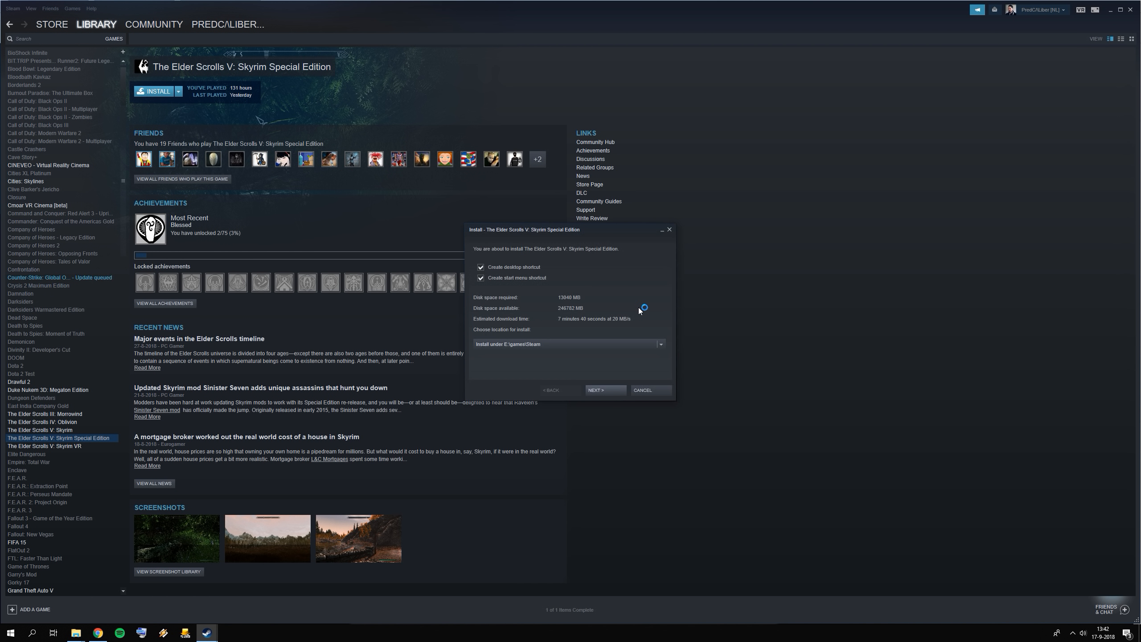
{"action": "left_click", "coordinate": [612, 392]}
{"action": "left_click", "coordinate": [591, 392]}
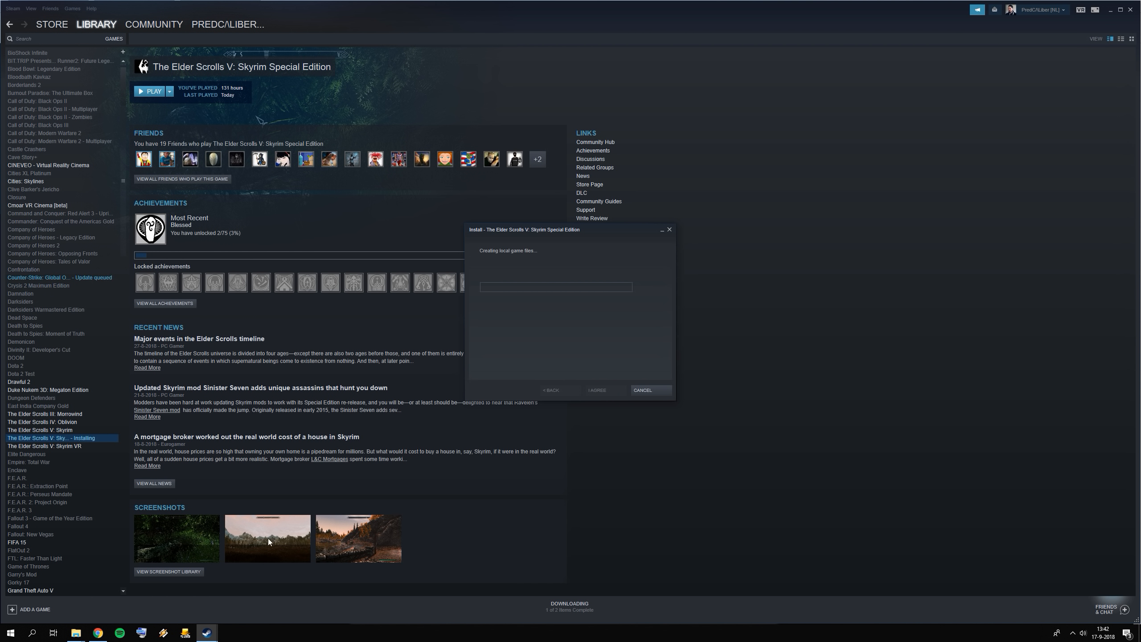
{"action": "left_click", "coordinate": [98, 633]}
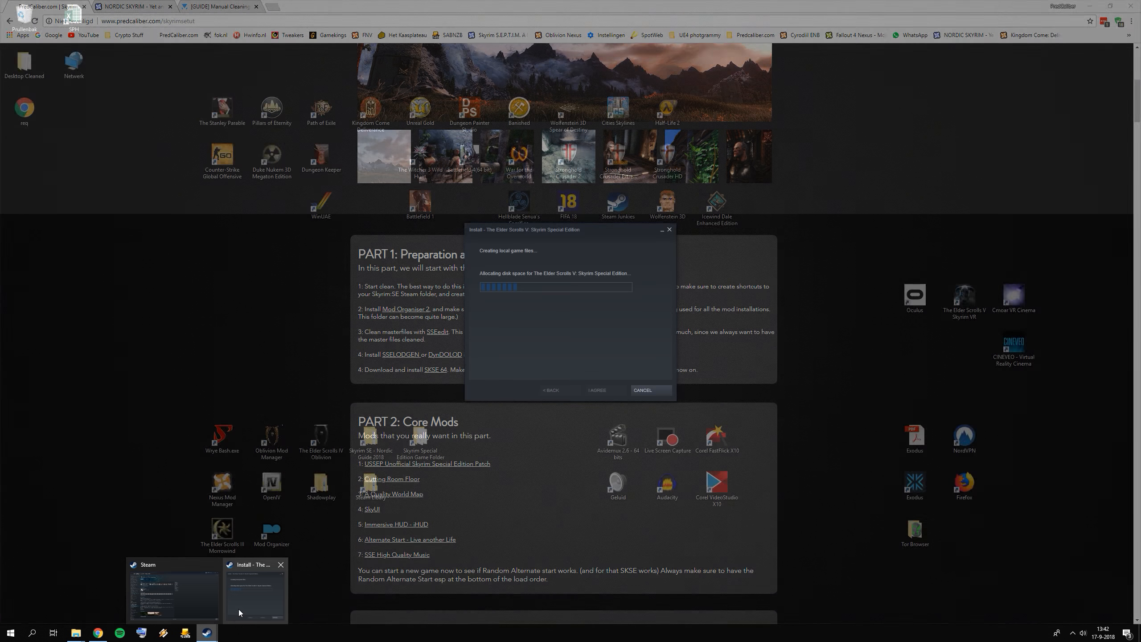
{"action": "left_click", "coordinate": [239, 609]}
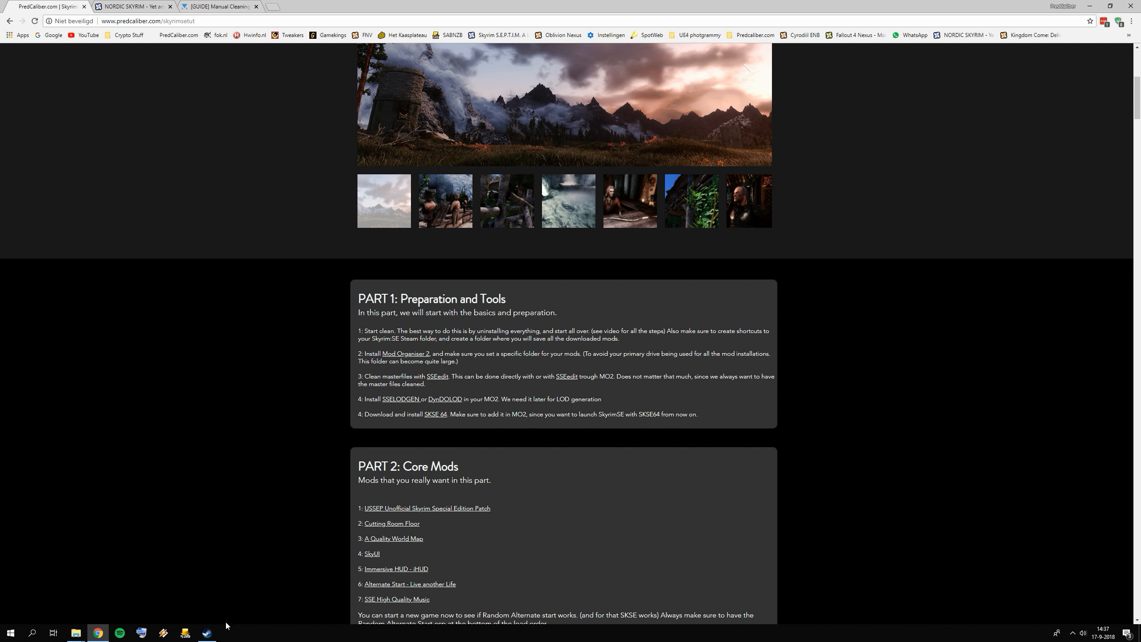
- Launch Skyrim Special Edition from Steam, open the launcher's options once, and exit the launcher
{"action": "left_click", "coordinate": [207, 632]}
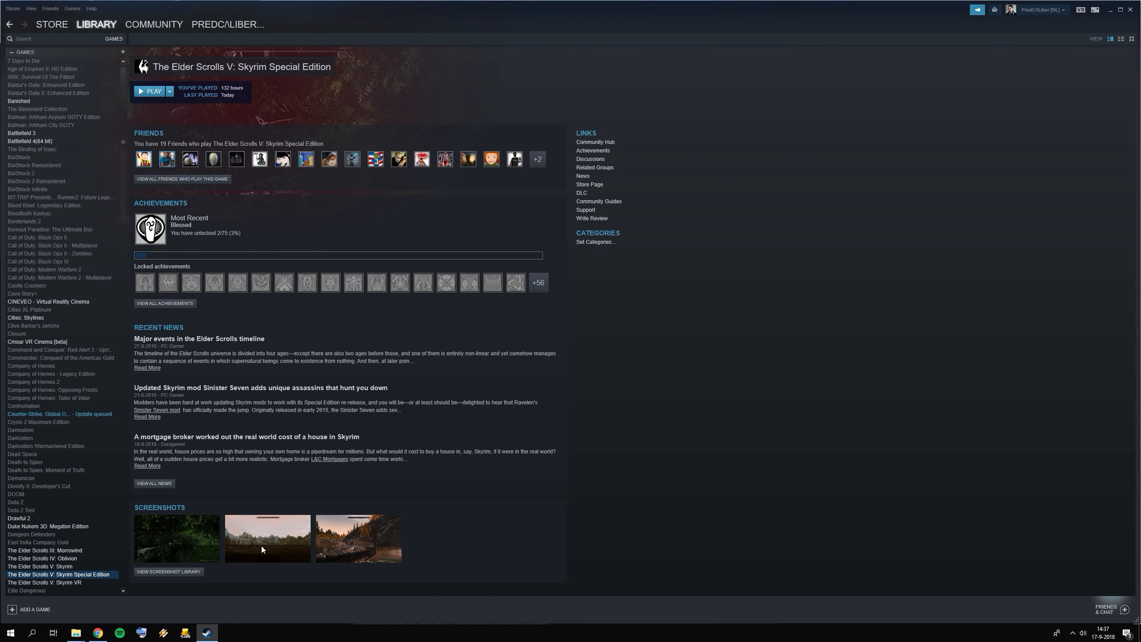
{"action": "left_click", "coordinate": [148, 92]}
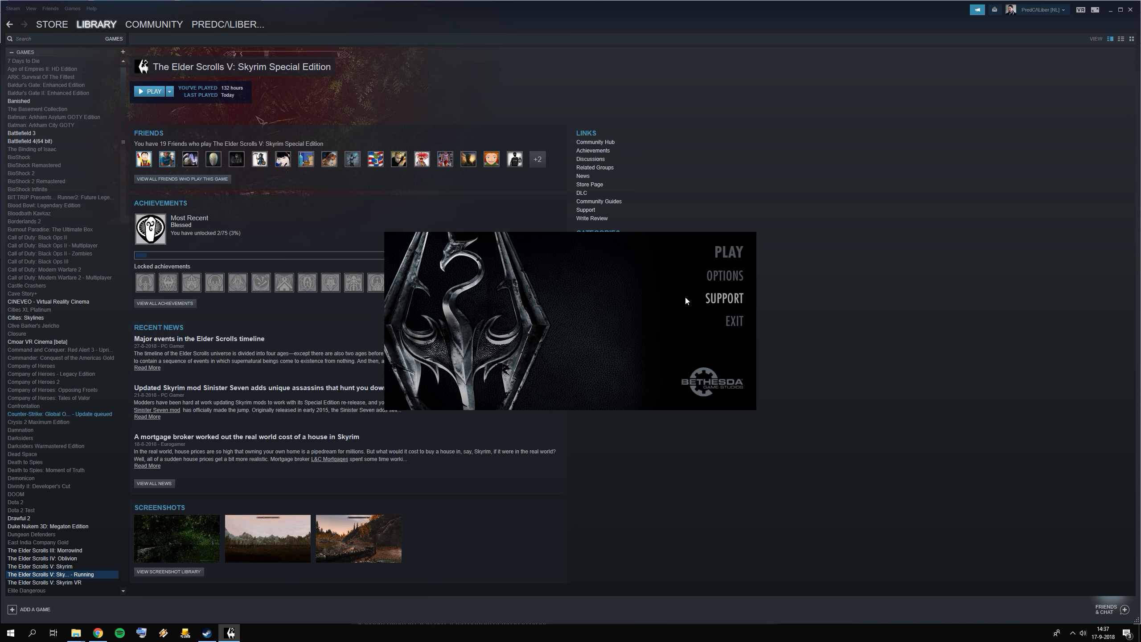
{"action": "left_click", "coordinate": [721, 278]}
{"action": "left_click", "coordinate": [651, 371]}
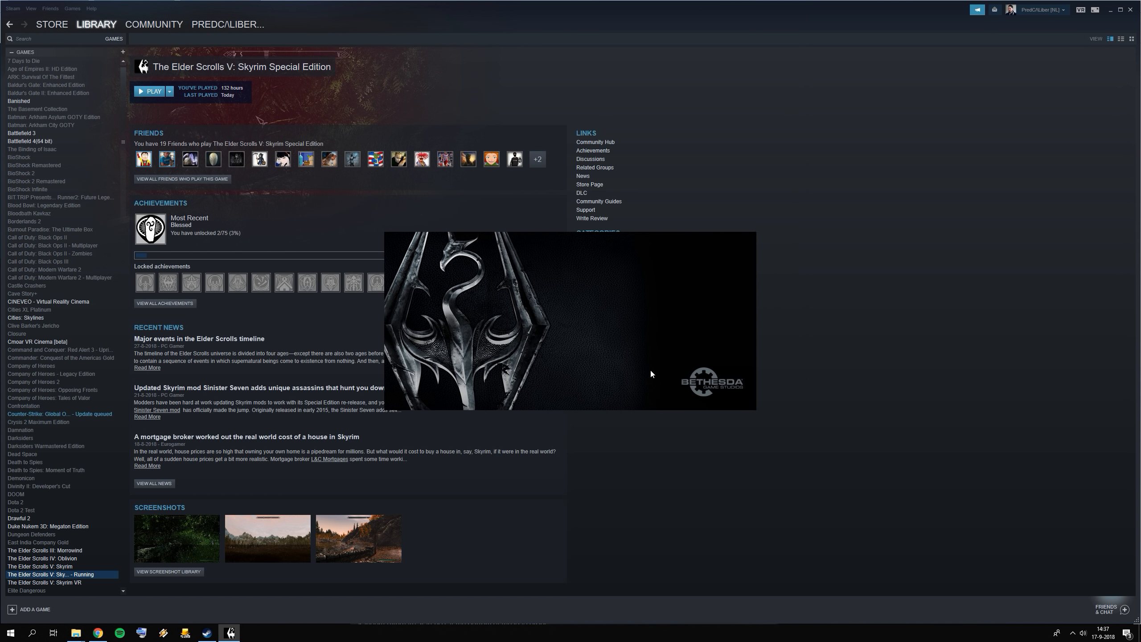
{"action": "left_click", "coordinate": [733, 323]}
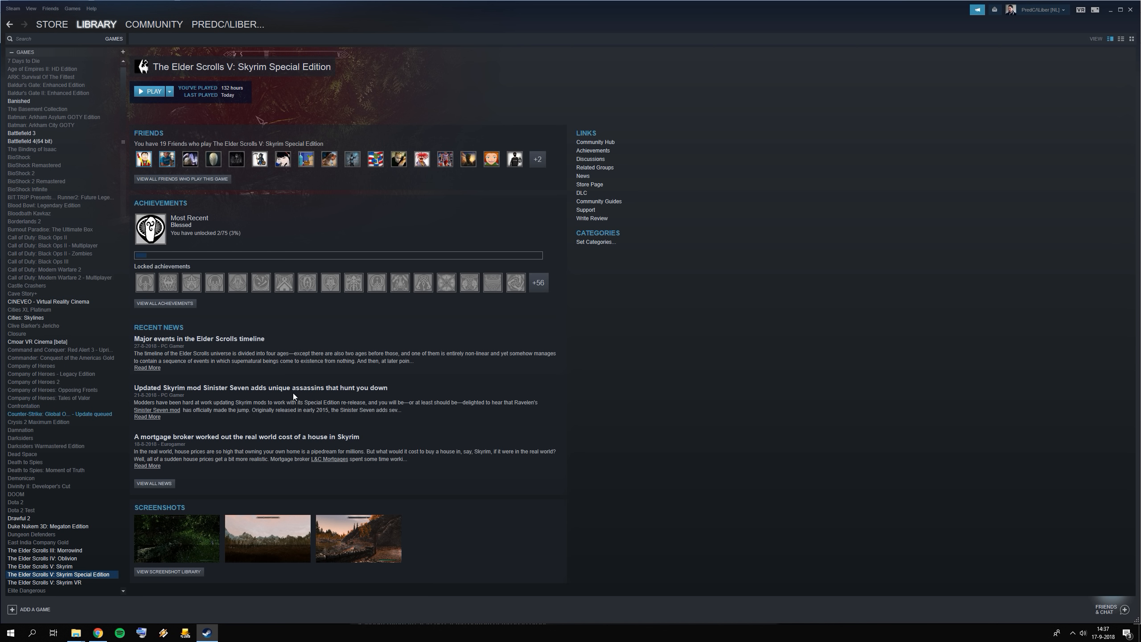
- Look through the Skyrim SE PredCaliber guide folder and its 01 preperation subfolder in File Explorer, and return to the guide page in Chrome
{"action": "left_click", "coordinate": [97, 633]}
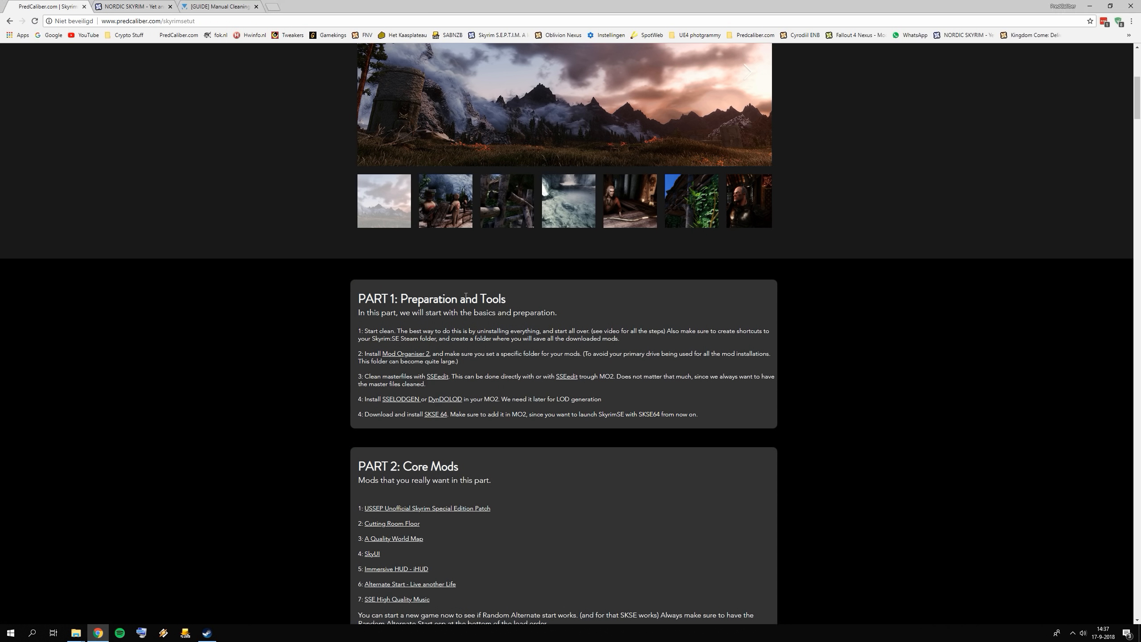
{"action": "left_click", "coordinate": [76, 633]}
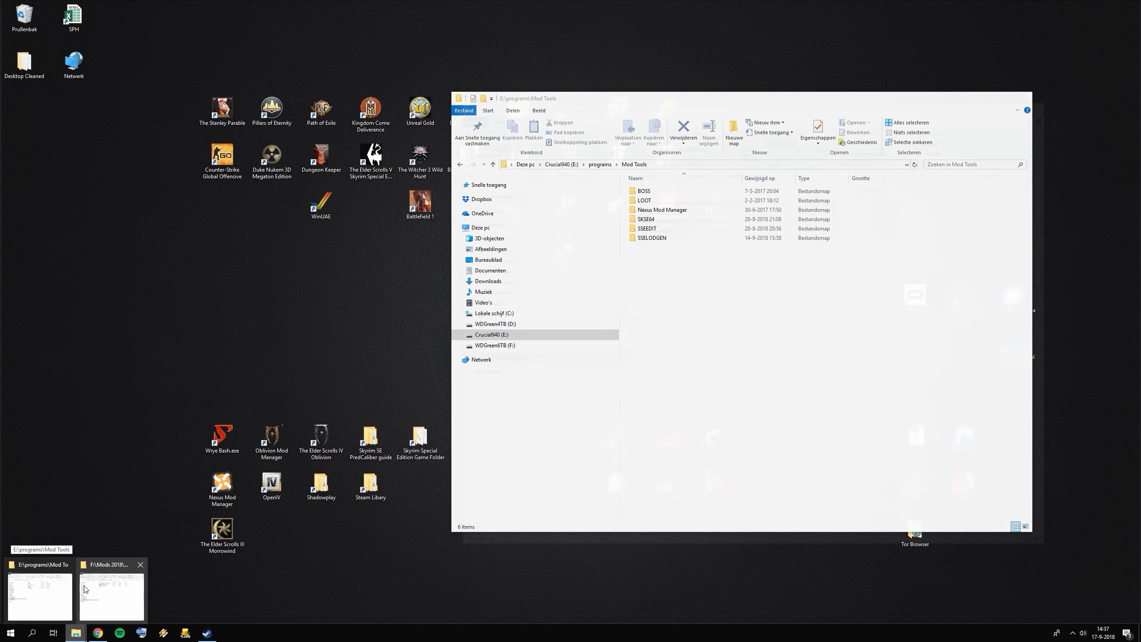
{"action": "left_click", "coordinate": [112, 595]}
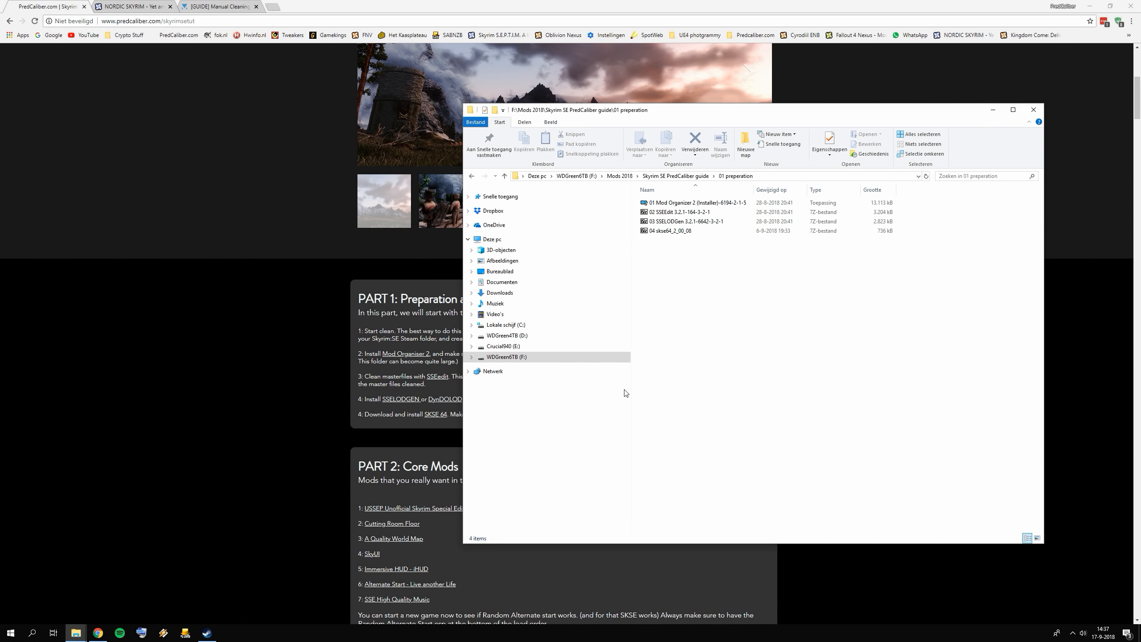
{"action": "left_click", "coordinate": [690, 177]}
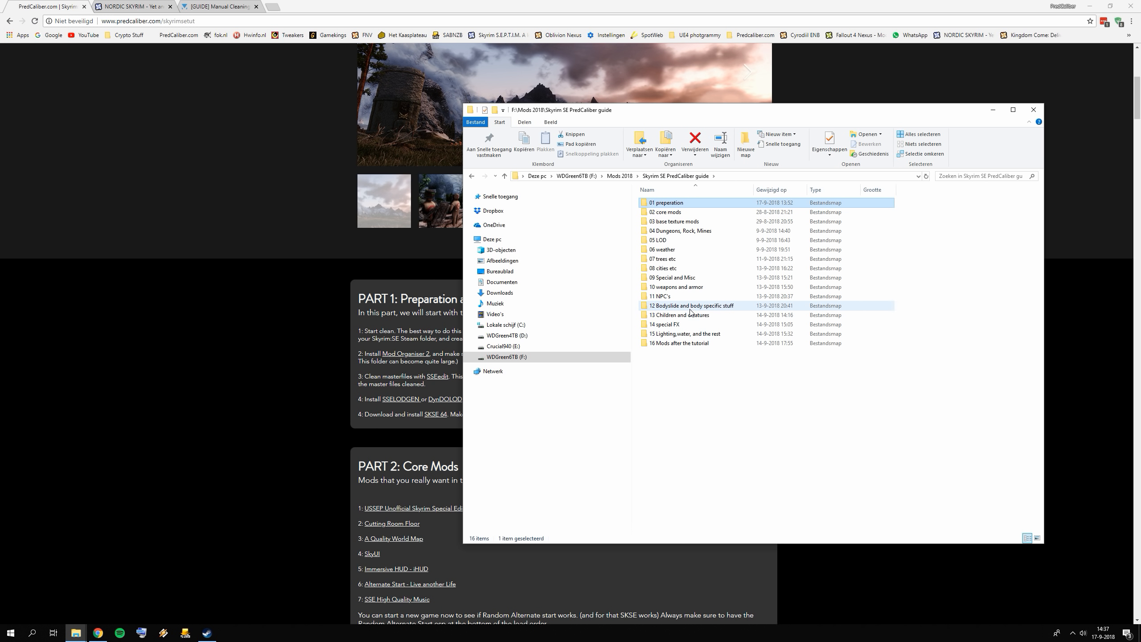
{"action": "double_click", "coordinate": [672, 204]}
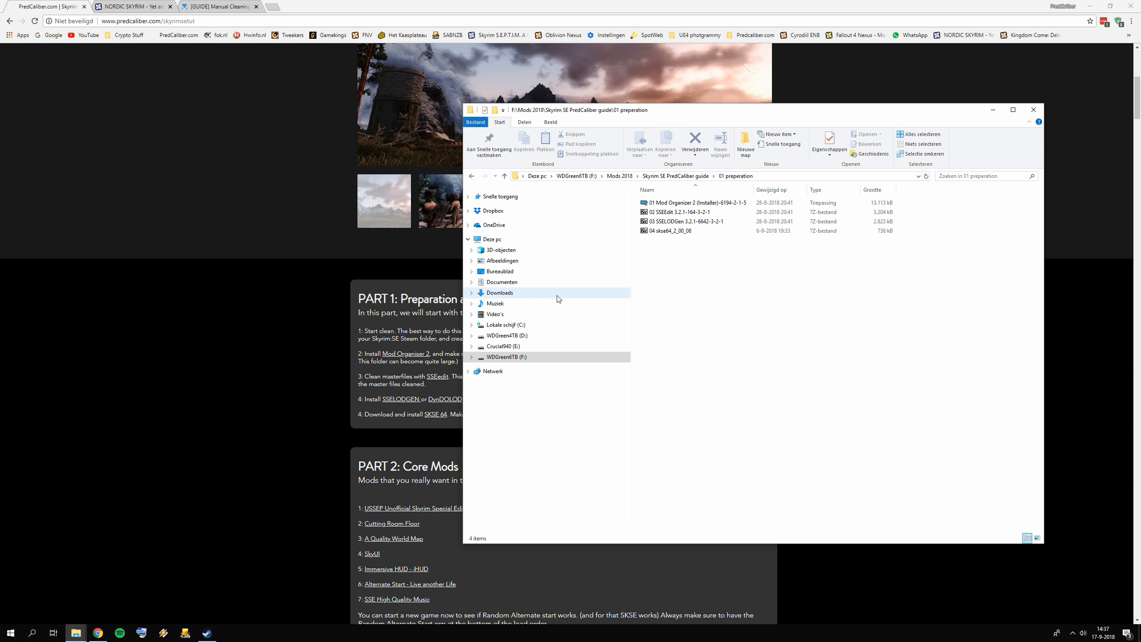
{"action": "left_click", "coordinate": [330, 336]}
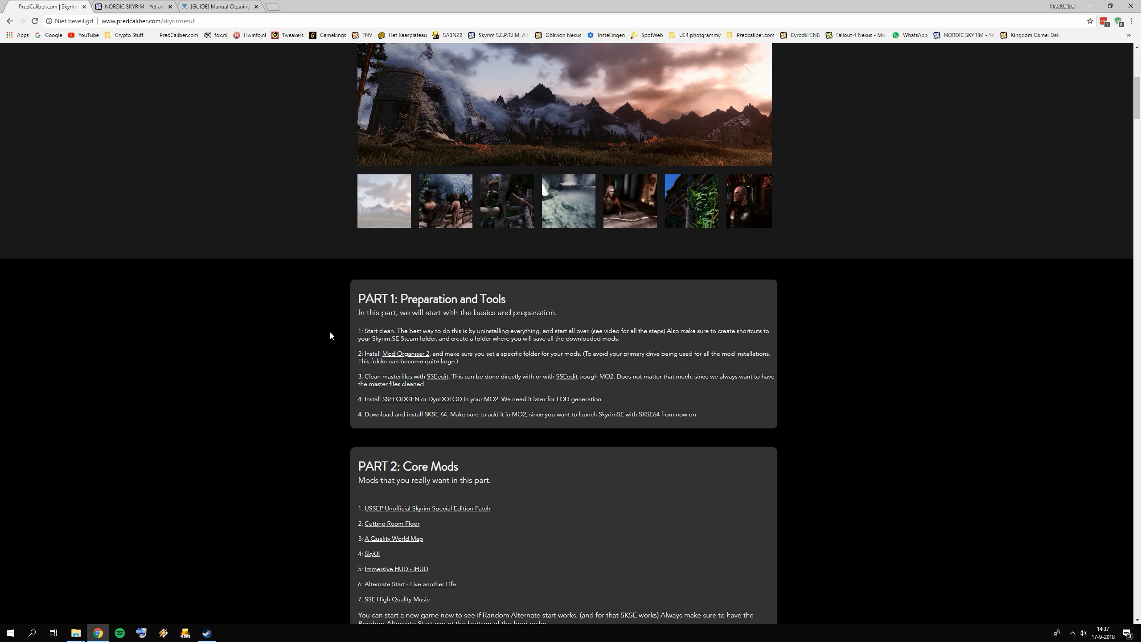
- Open the guide's Mod Organiser 2 link in a new tab, view the mod's available main files, and return to the guide
{"action": "right_click", "coordinate": [394, 355]}
{"action": "left_click", "coordinate": [421, 361]}
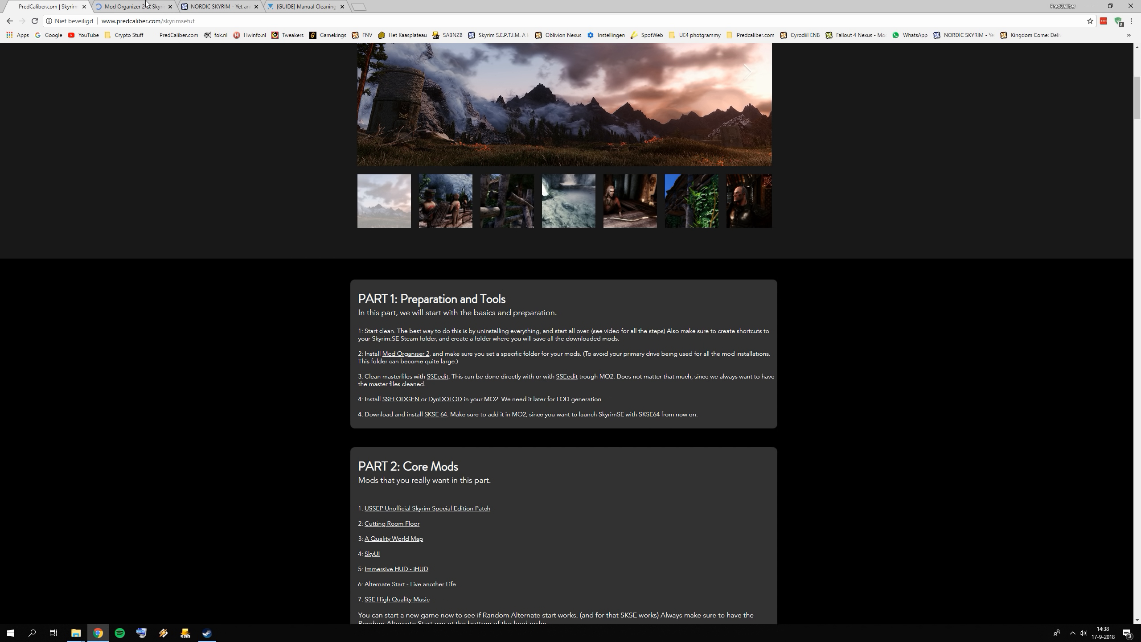
{"action": "key", "text": "ctrl+Tab"}
{"action": "scroll", "coordinate": [358, 385], "scroll_direction": "down", "scroll_amount": 3}
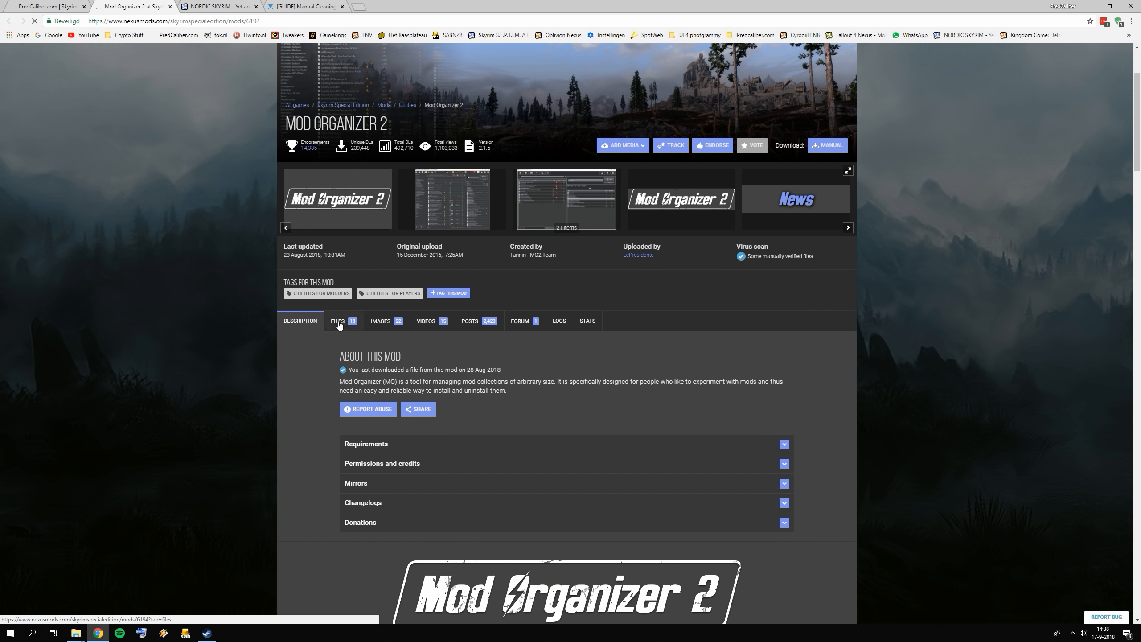
{"action": "left_click", "coordinate": [338, 321]}
{"action": "scroll", "coordinate": [457, 357], "scroll_direction": "down", "scroll_amount": 4}
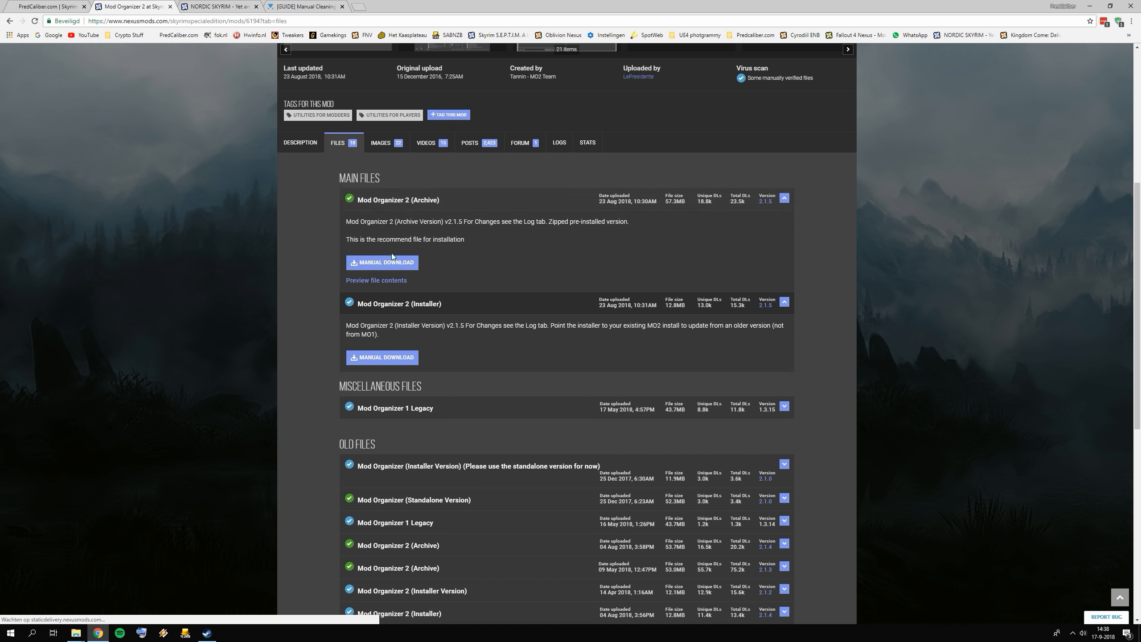
{"action": "left_click", "coordinate": [58, 3]}
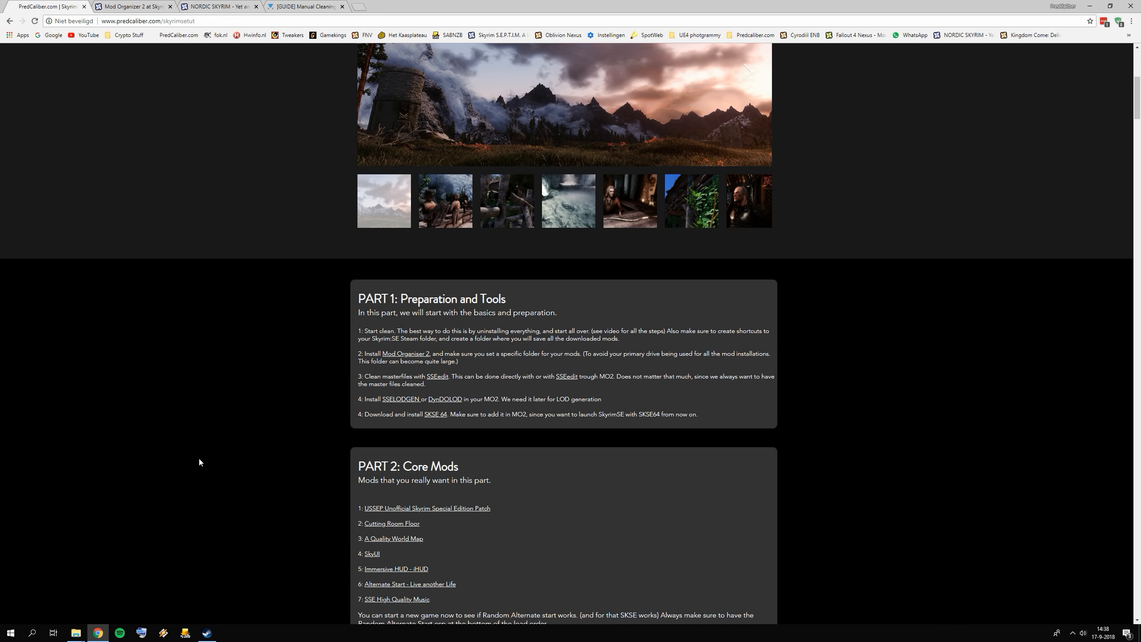
- Start the Mod Organizer 2 installer from the 01 preperation folder and add the Startmenu Shortcut and Handle Nexus Links components
{"action": "mouse_move", "coordinate": [75, 632]}
{"action": "mouse_move", "coordinate": [113, 605]}
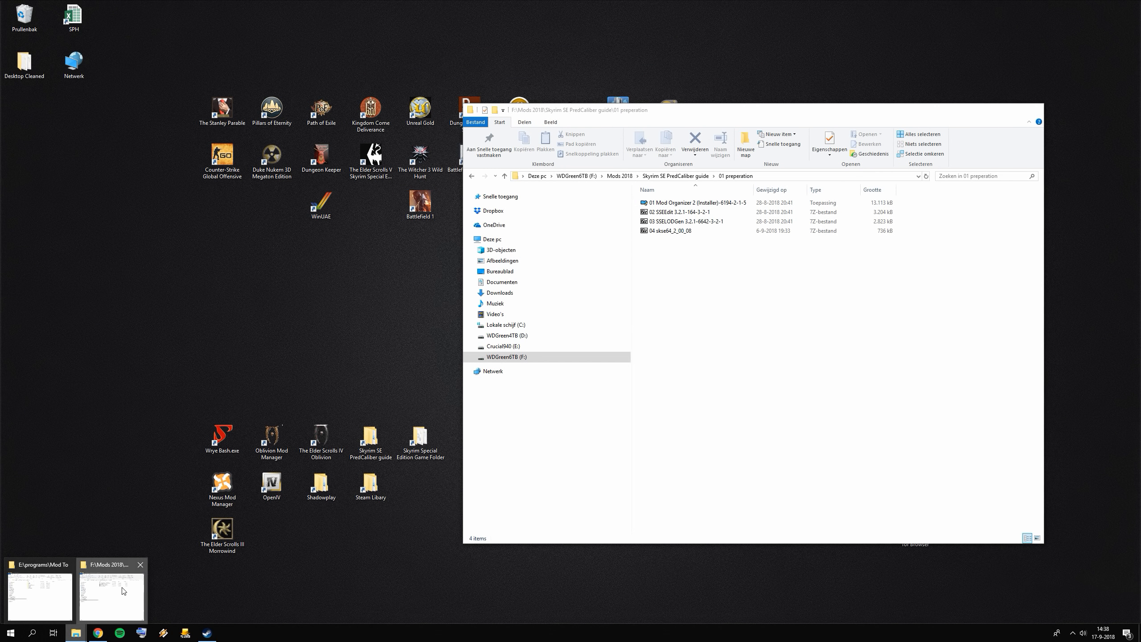
{"action": "left_click", "coordinate": [111, 598]}
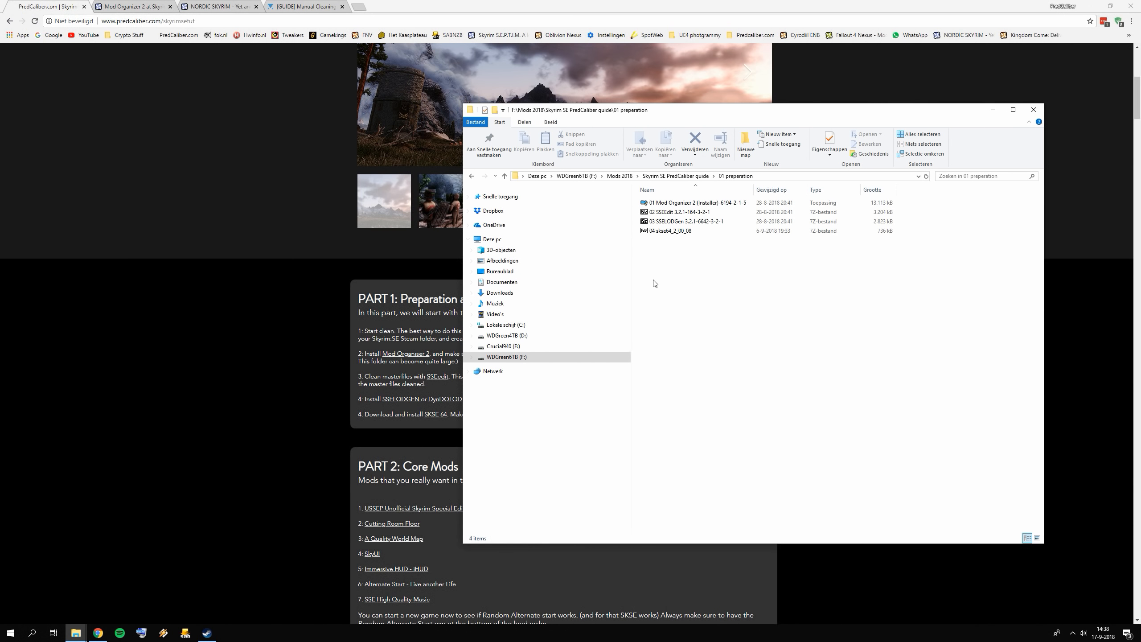
{"action": "double_click", "coordinate": [685, 203]}
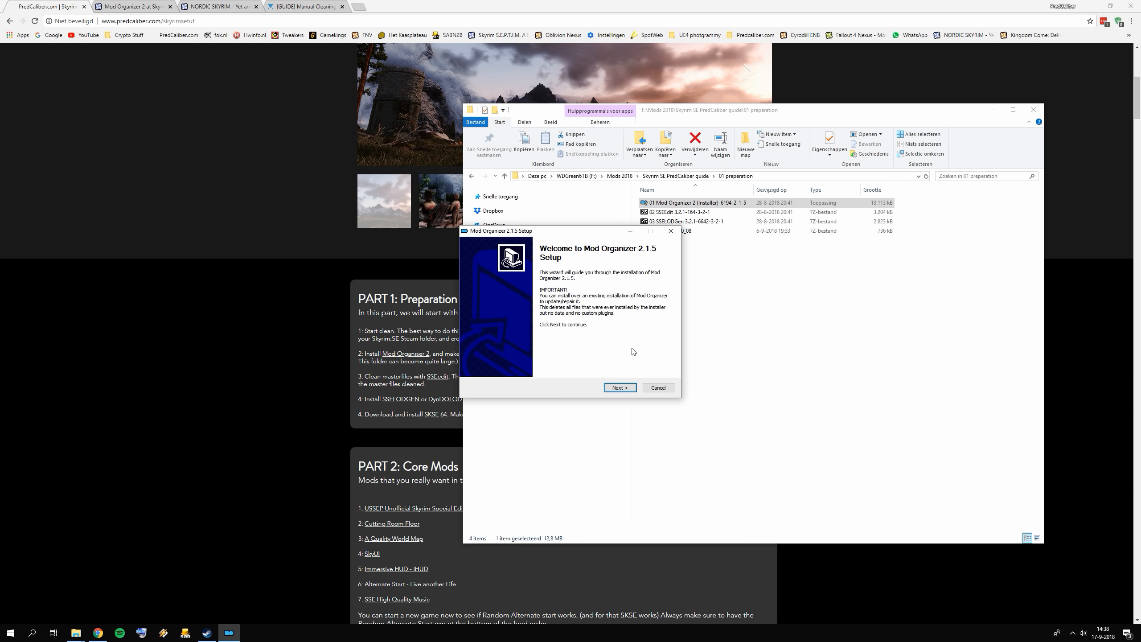
{"action": "left_click", "coordinate": [621, 388]}
{"action": "left_click", "coordinate": [620, 387]}
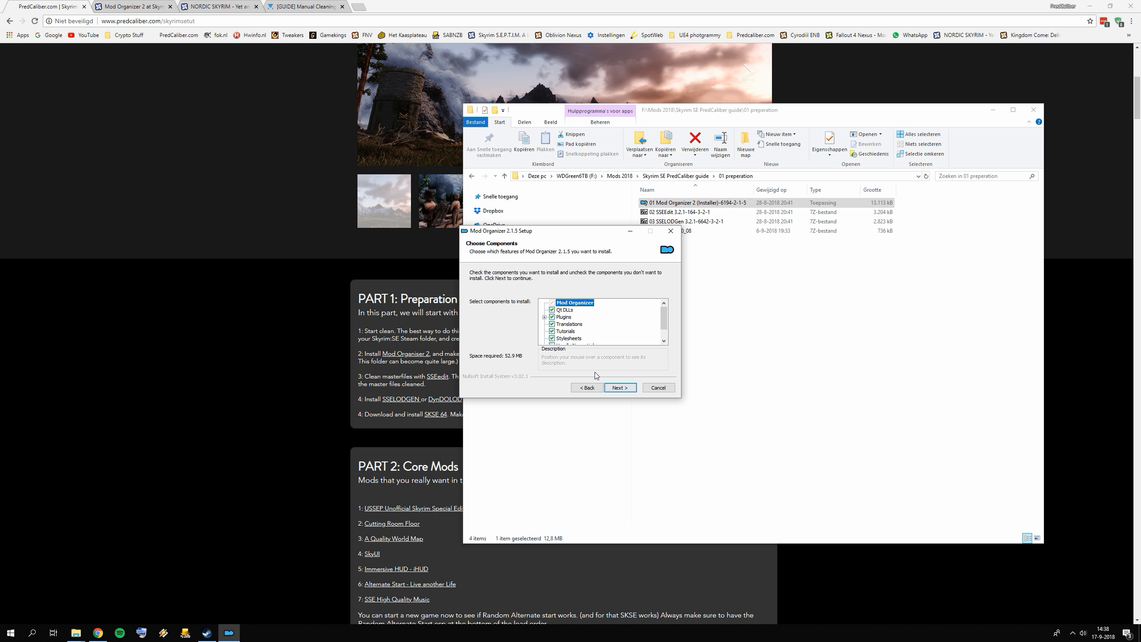
{"action": "scroll", "coordinate": [584, 321], "scroll_direction": "down", "scroll_amount": 2}
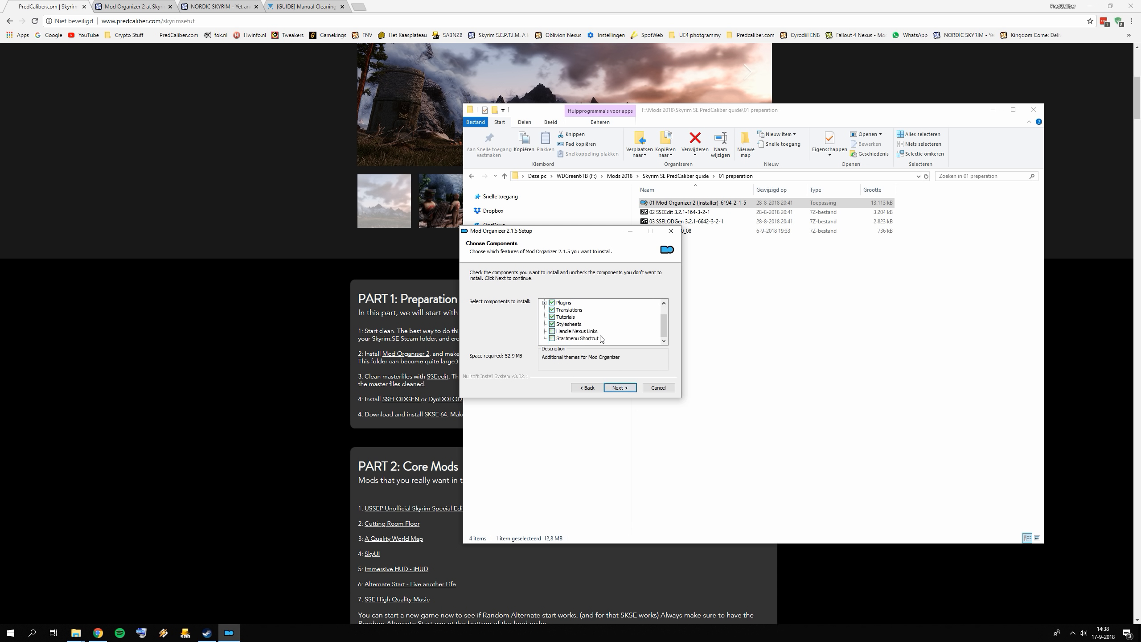
{"action": "left_click", "coordinate": [568, 339]}
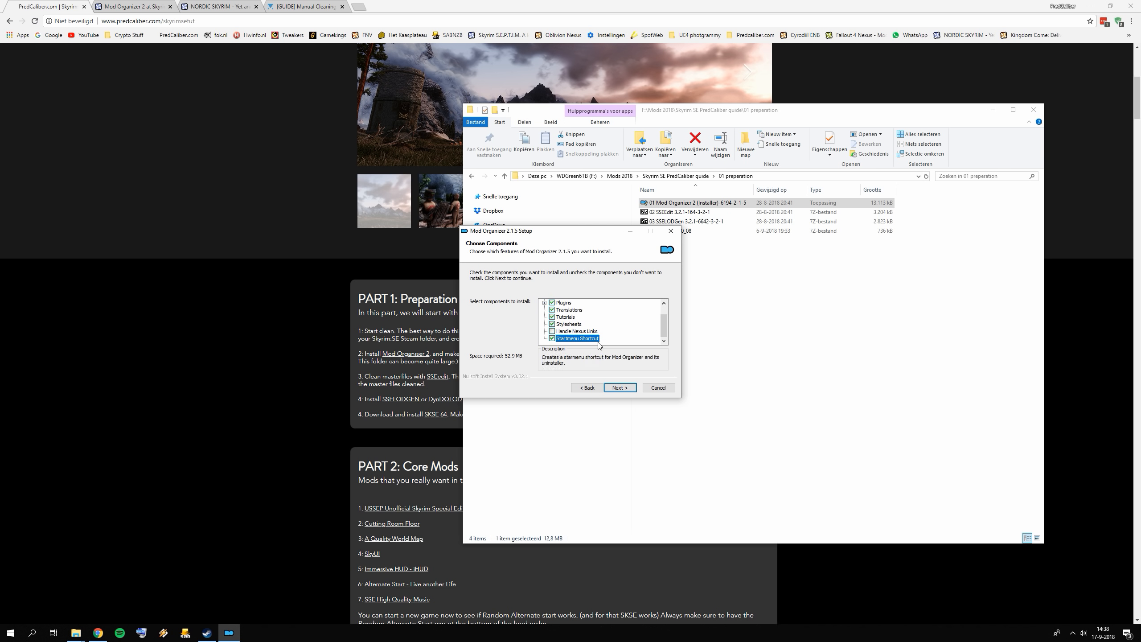
{"action": "left_click", "coordinate": [575, 331]}
{"action": "left_click", "coordinate": [622, 388]}
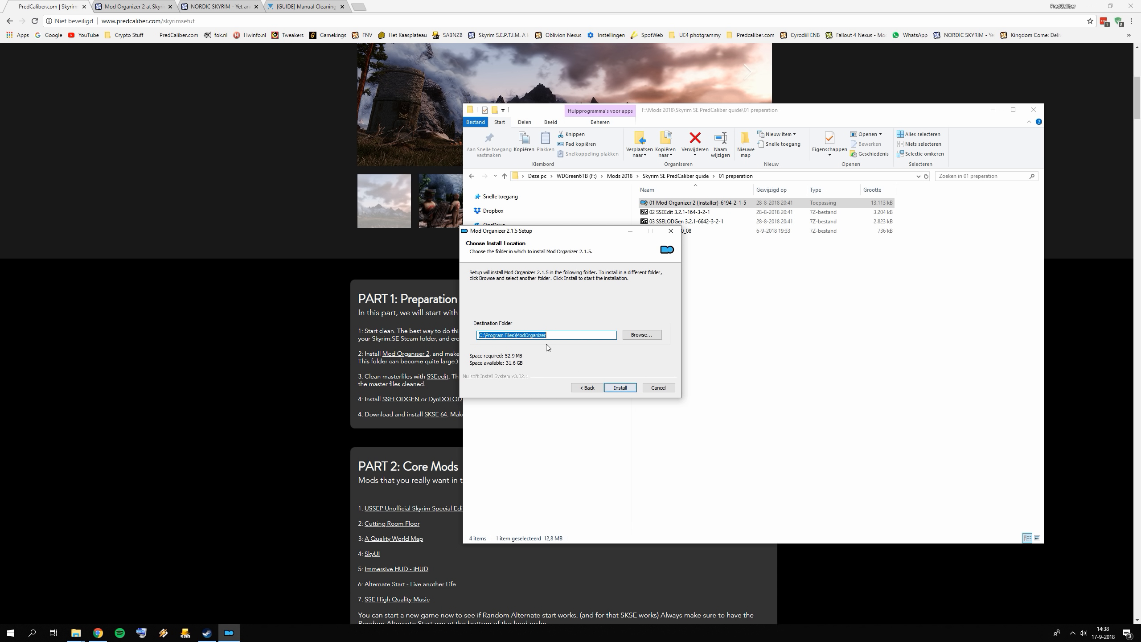
- Create a folder named MO2 under E:\programs\Mod Tools and choose it as the installer's destination folder
{"action": "left_click", "coordinate": [645, 335]}
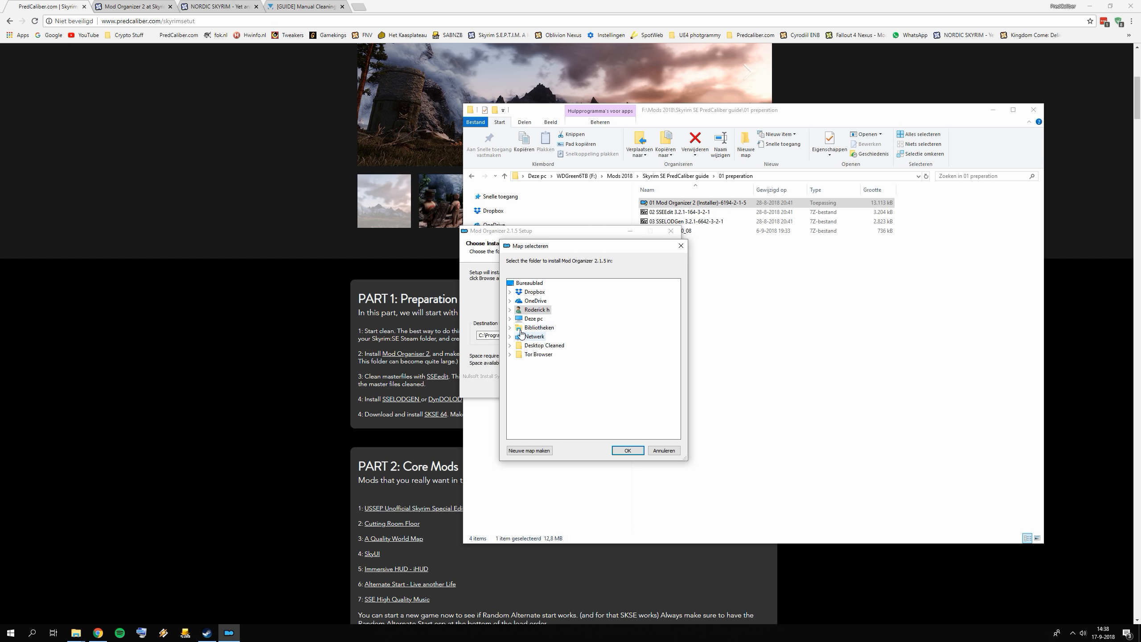
{"action": "left_click", "coordinate": [510, 319]}
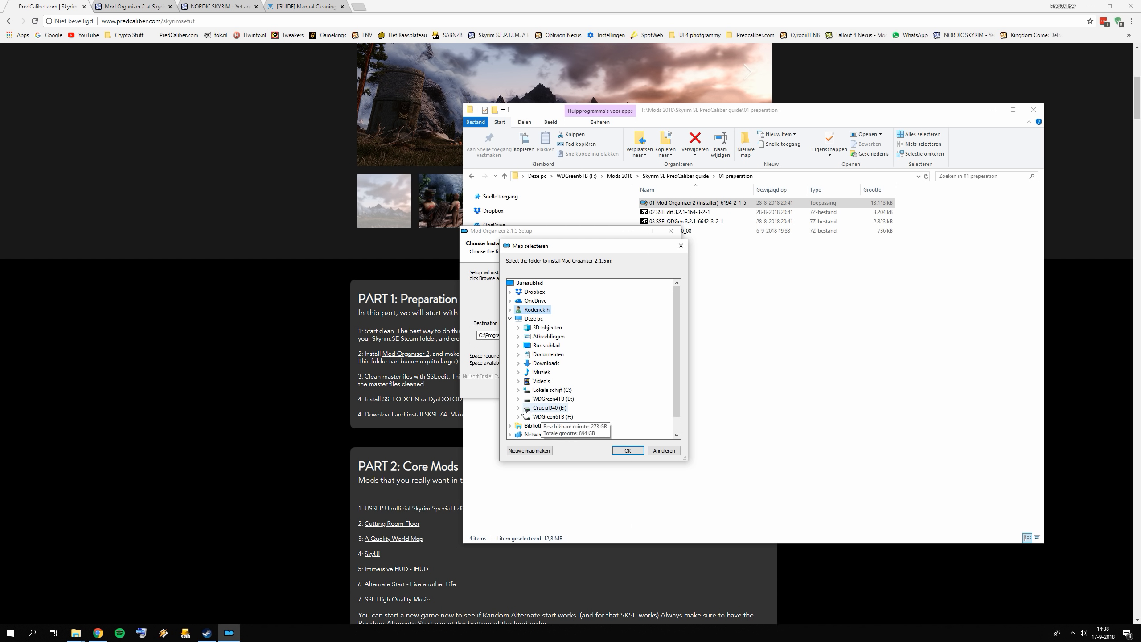
{"action": "left_click", "coordinate": [518, 408]}
{"action": "double_click", "coordinate": [539, 391]}
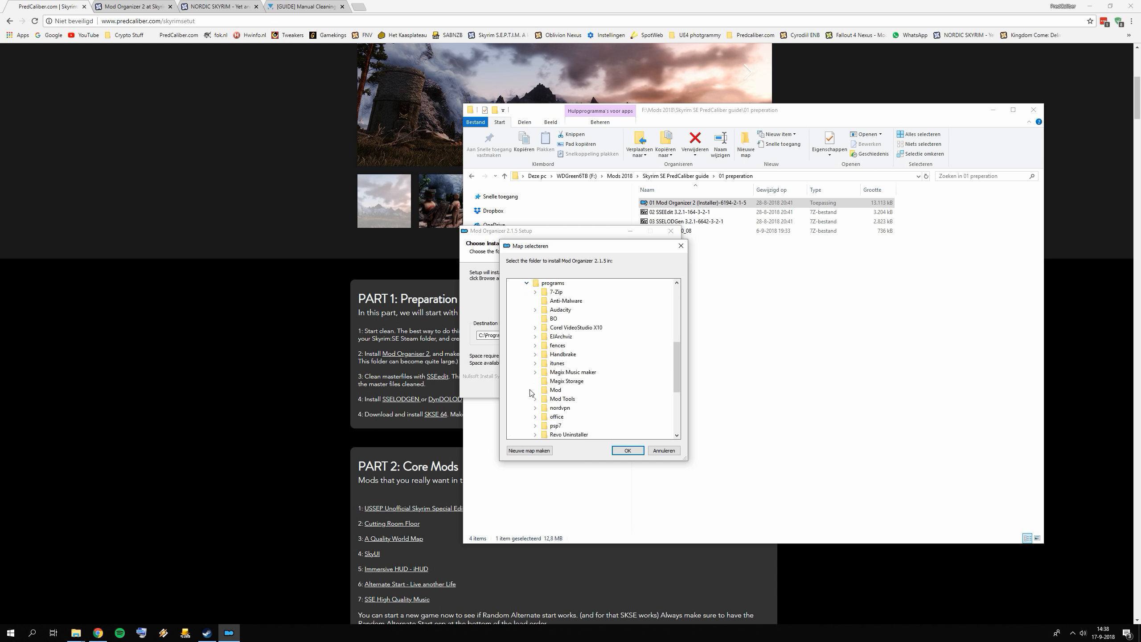
{"action": "double_click", "coordinate": [559, 396]}
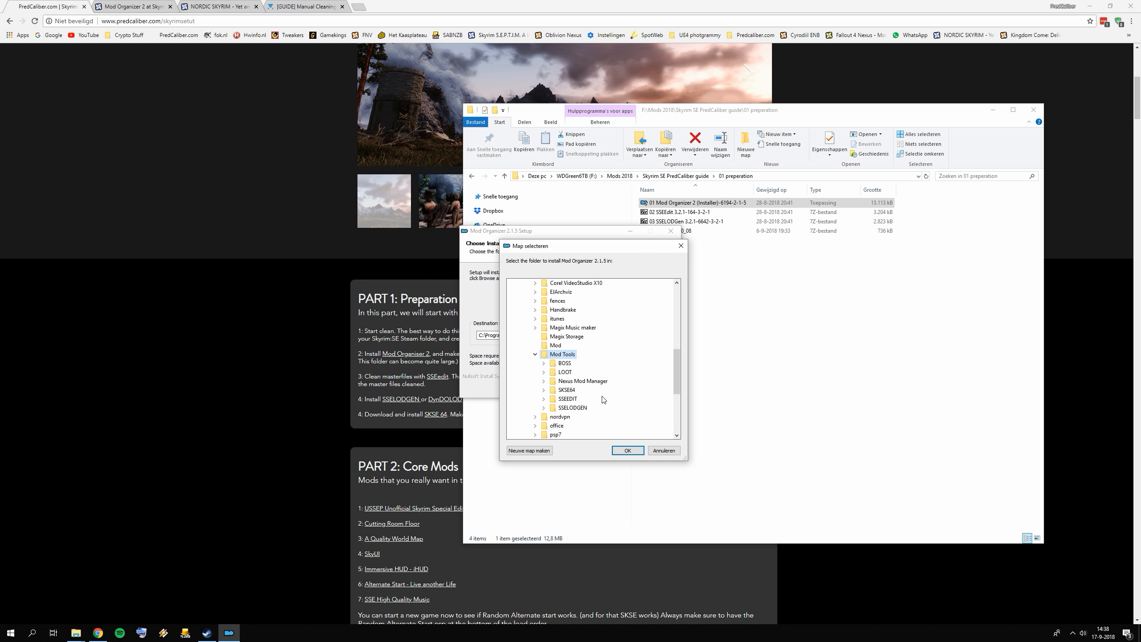
{"action": "left_click", "coordinate": [529, 449]}
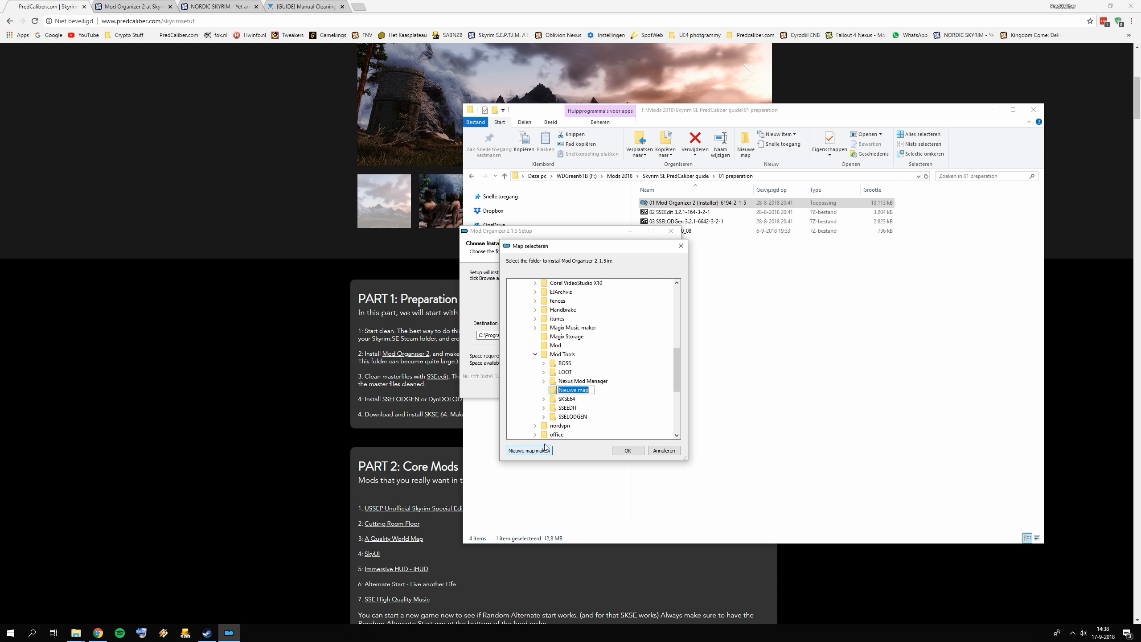
{"action": "type", "text": "MO2"}
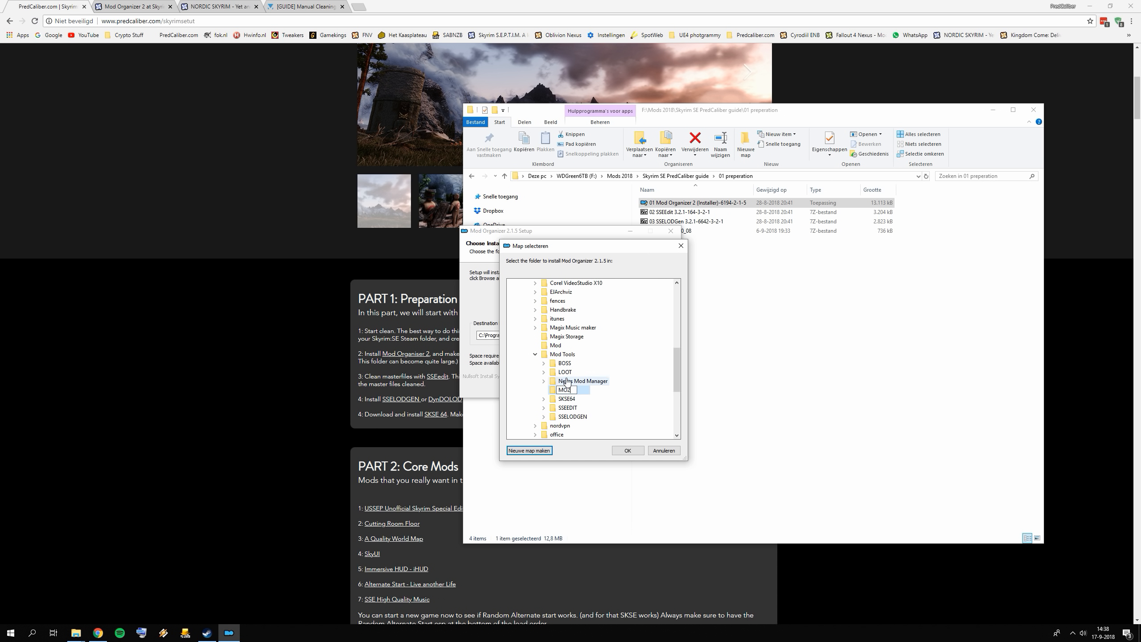
{"action": "left_click", "coordinate": [626, 450]}
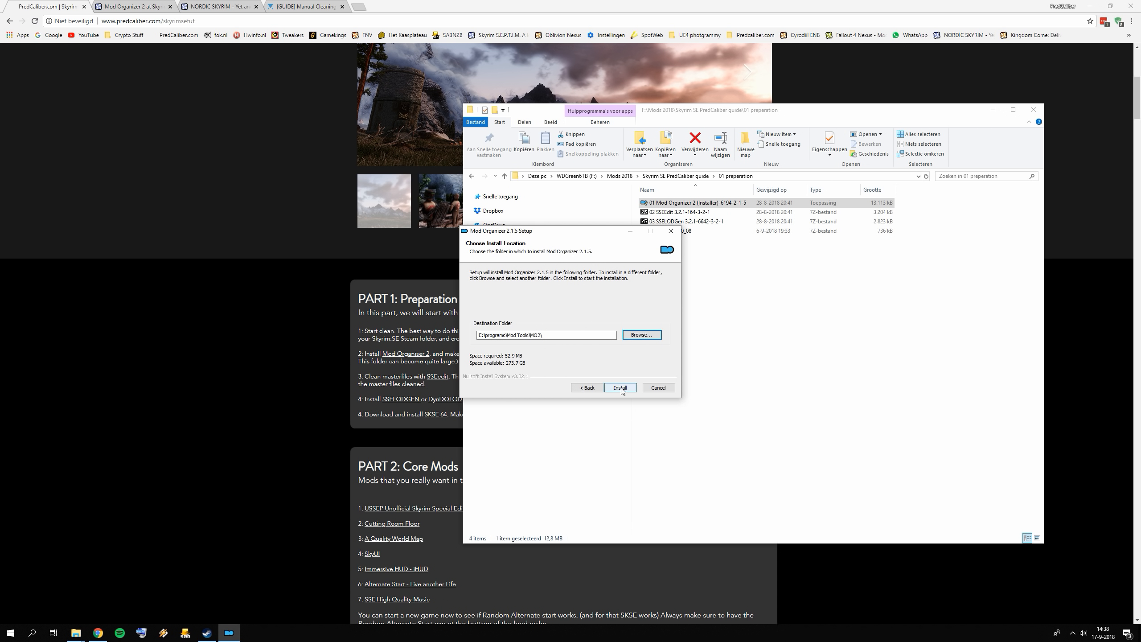
- Install Mod Organizer 2.1.5 and finish the setup with the option to run it enabled
{"action": "left_click", "coordinate": [621, 388]}
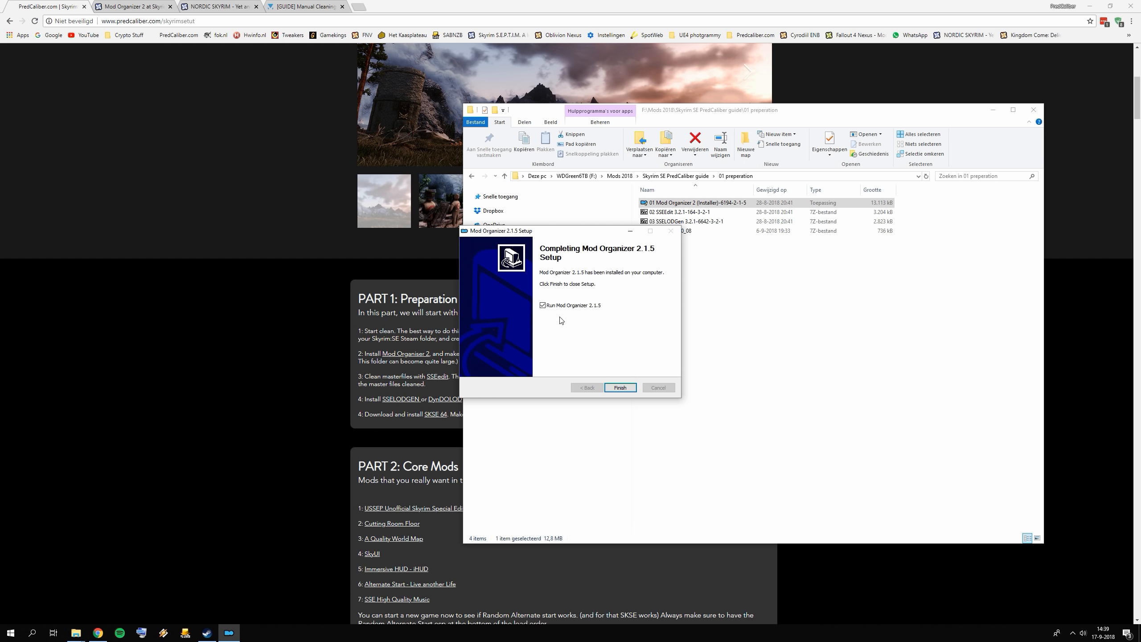
{"action": "left_click", "coordinate": [619, 388]}
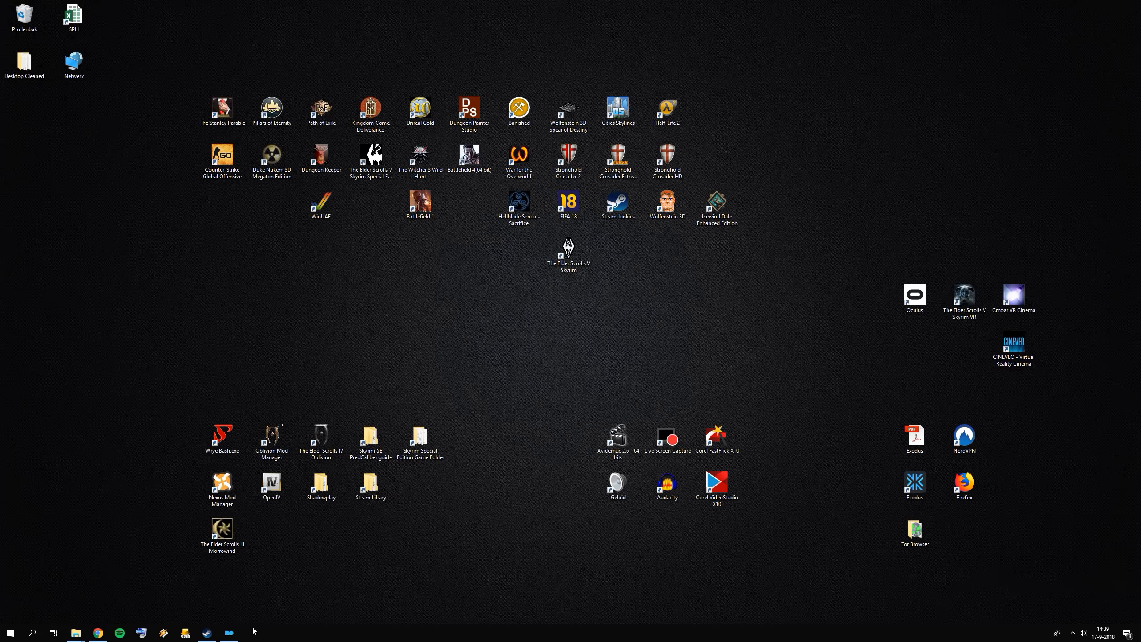
{"action": "left_click", "coordinate": [229, 632]}
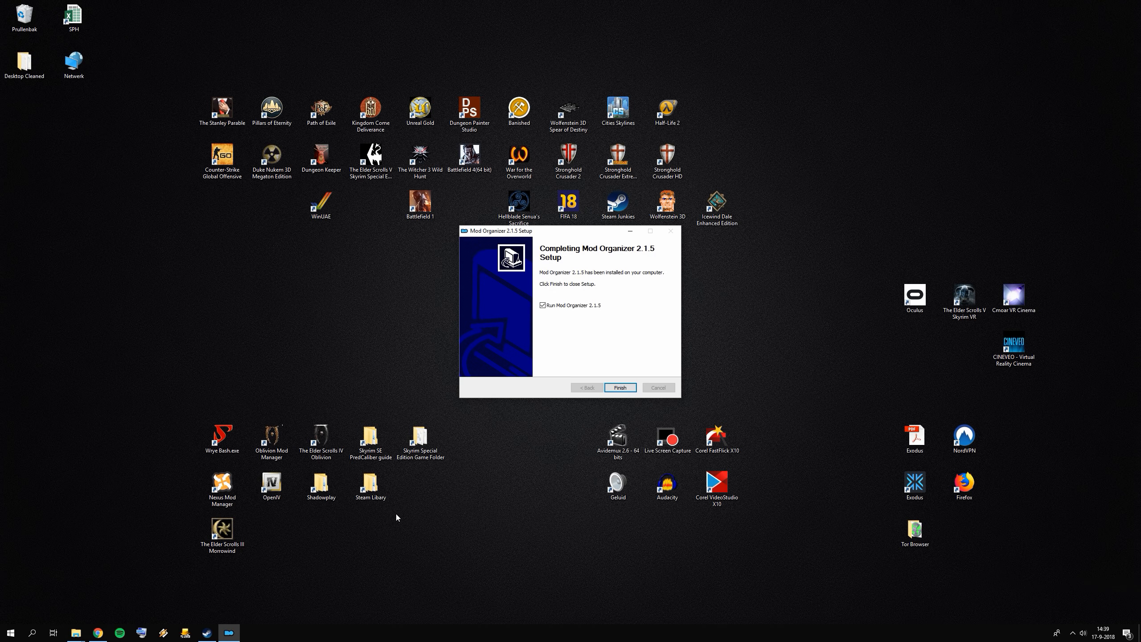
{"action": "left_click", "coordinate": [620, 388]}
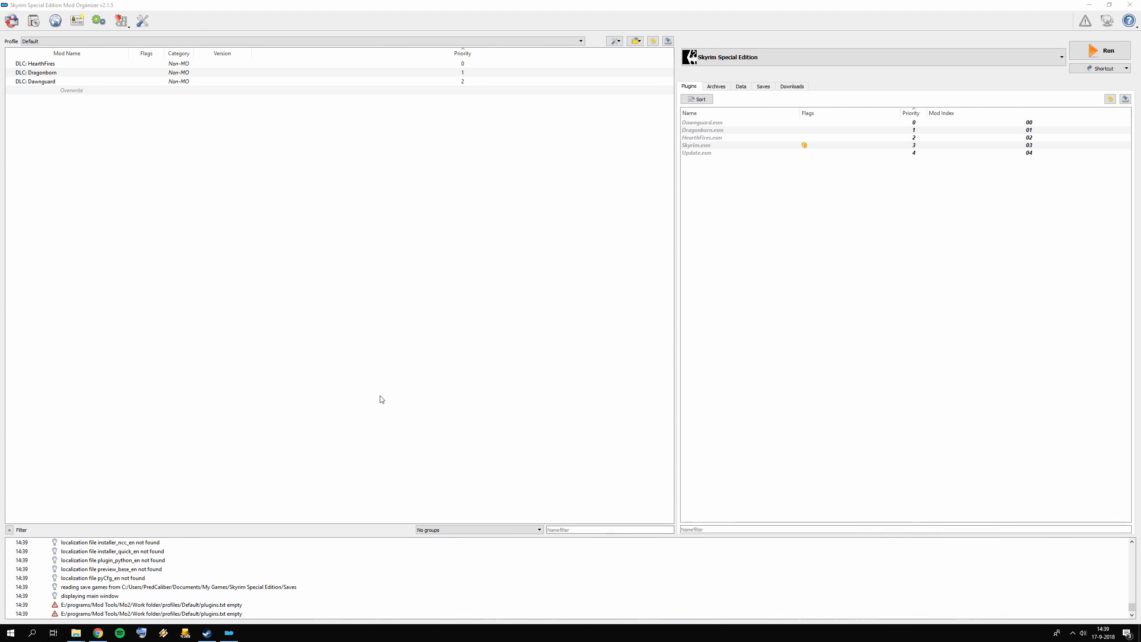
- Look through Mod Organizer's list of executables and its directory path settings, and cancel the settings without changes
{"action": "left_click", "coordinate": [744, 60]}
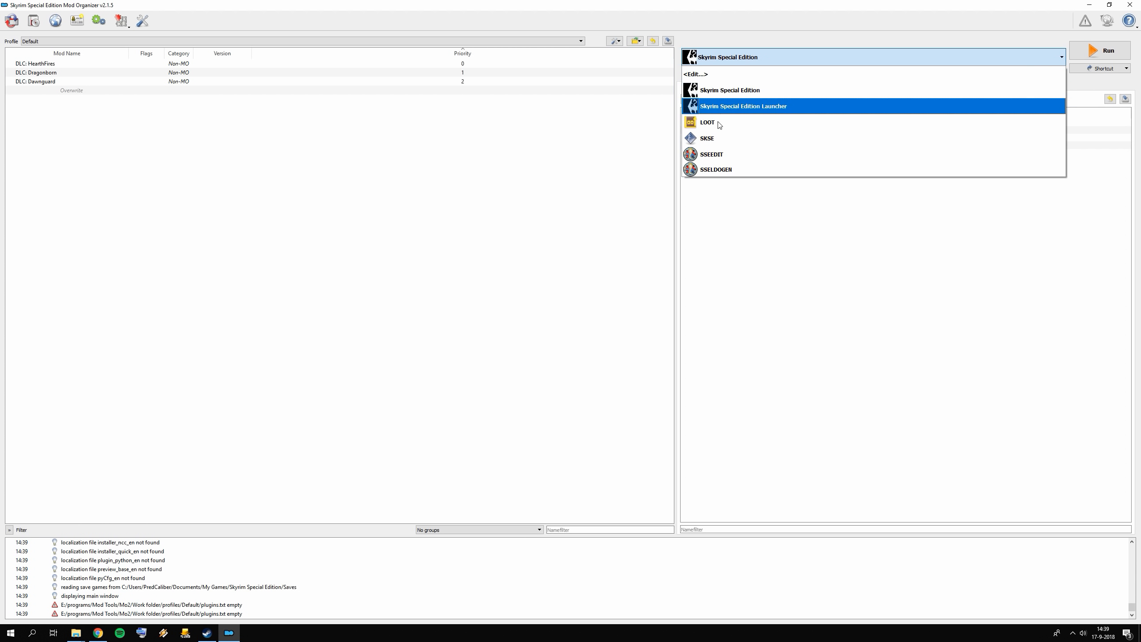
{"action": "left_click", "coordinate": [724, 91]}
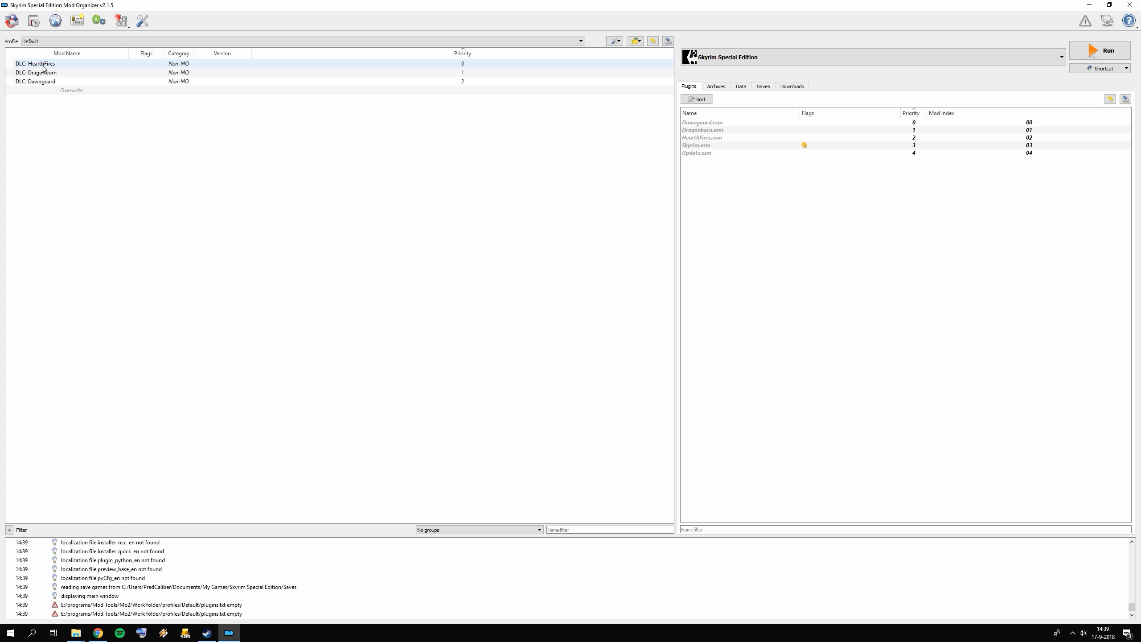
{"action": "left_click", "coordinate": [141, 21]}
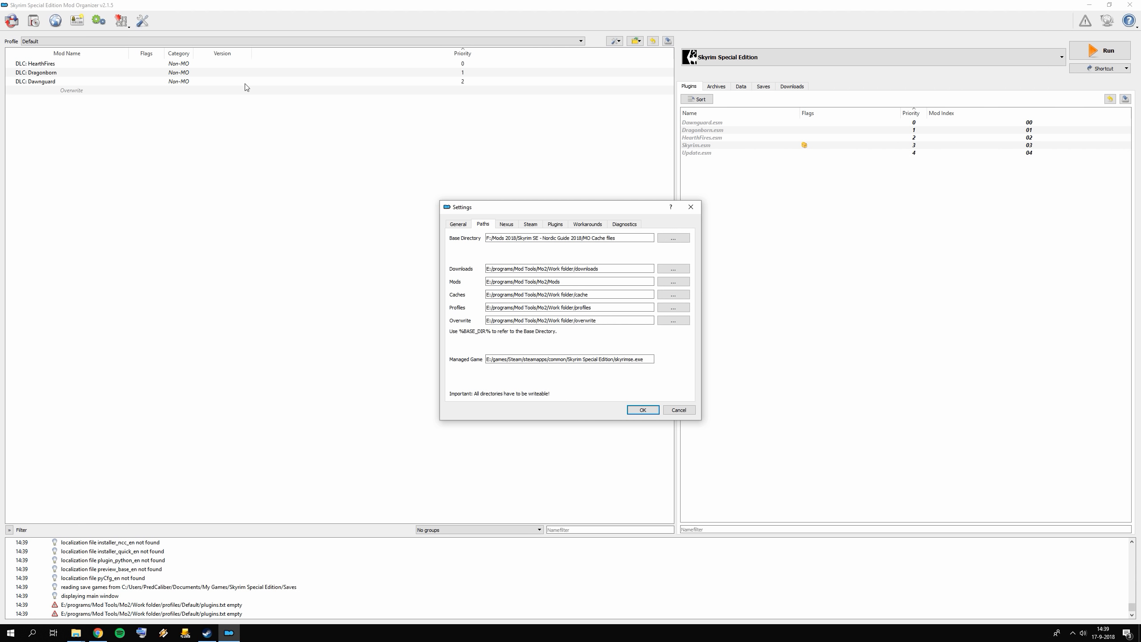
{"action": "left_click", "coordinate": [610, 239]}
{"action": "left_click", "coordinate": [678, 410]}
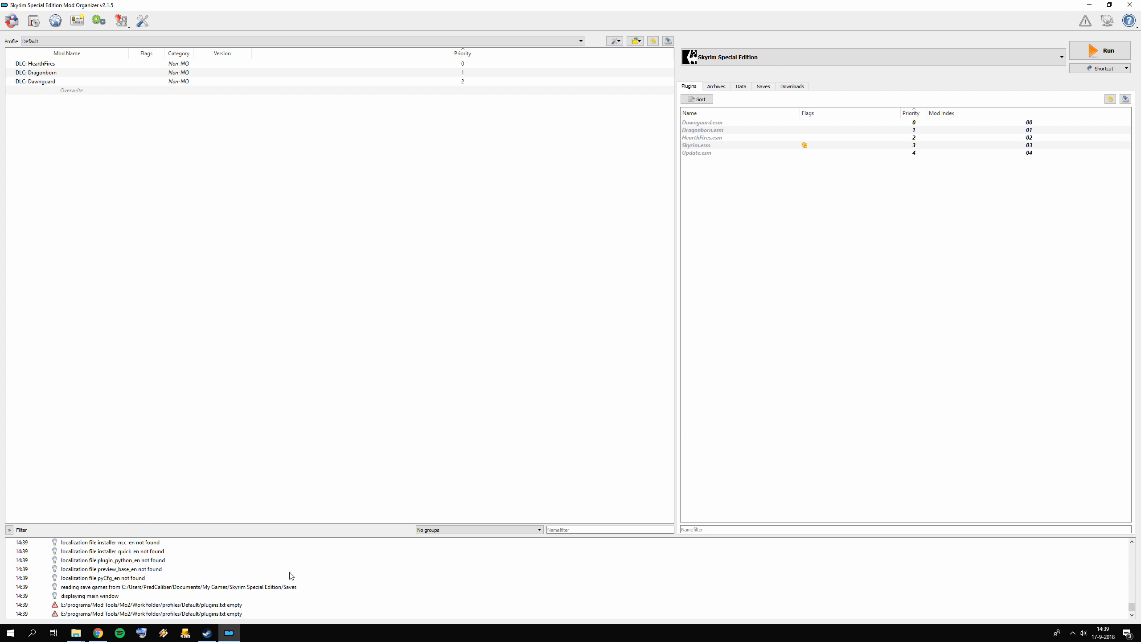
- Return to the guide in Chrome, open its SSEedit link in a new tab, and view the mod's main files
{"action": "left_click", "coordinate": [98, 633]}
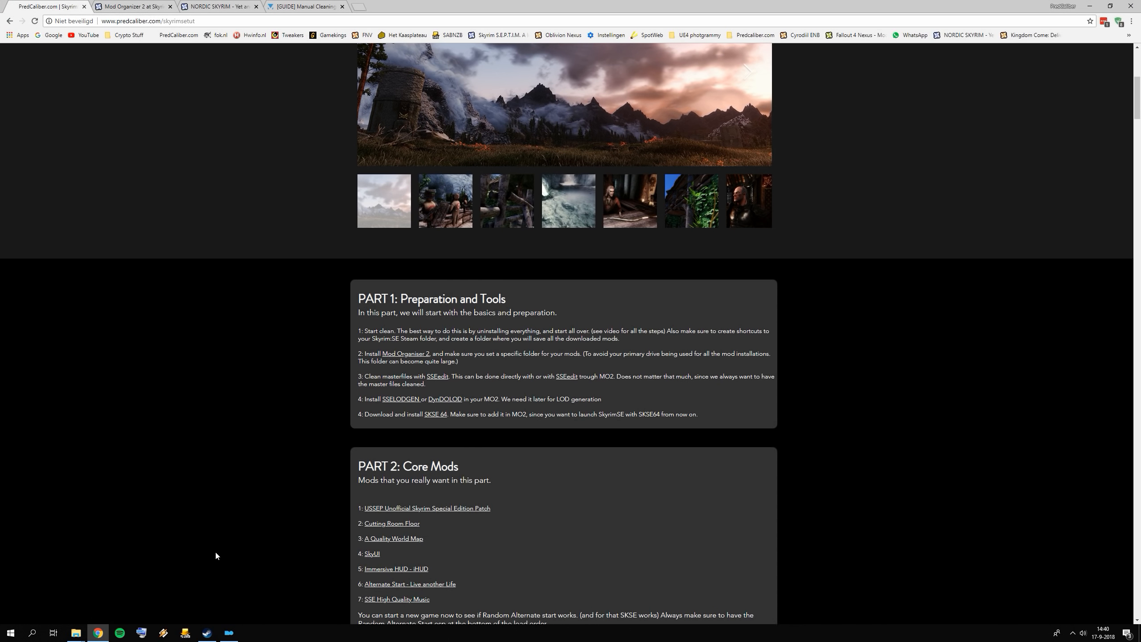
{"action": "left_click", "coordinate": [230, 634]}
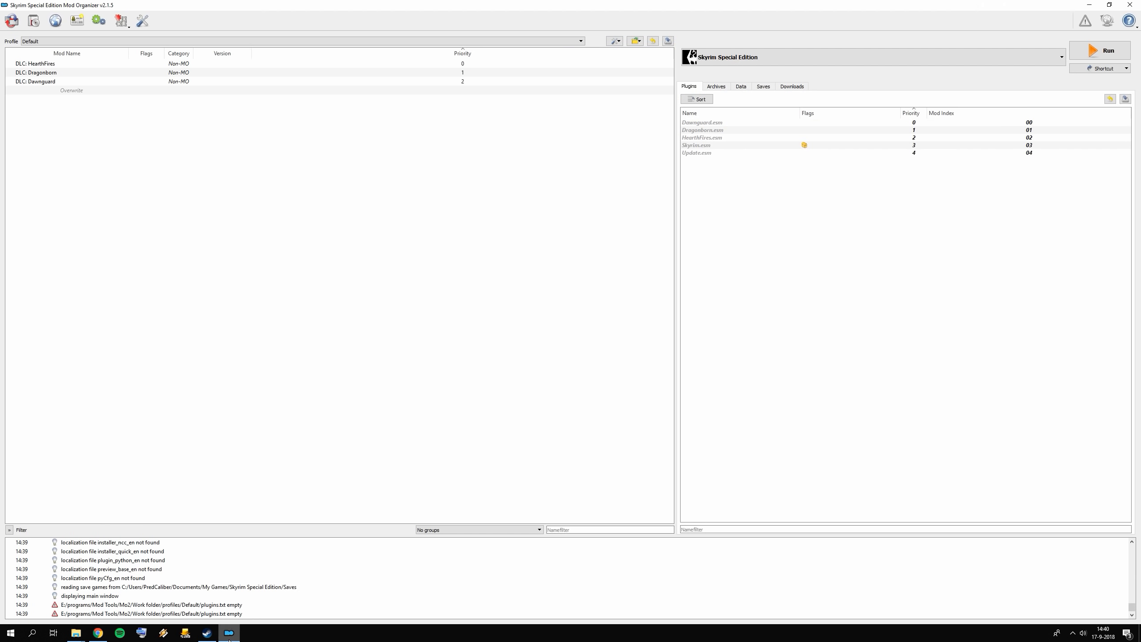
{"action": "left_click", "coordinate": [229, 633]}
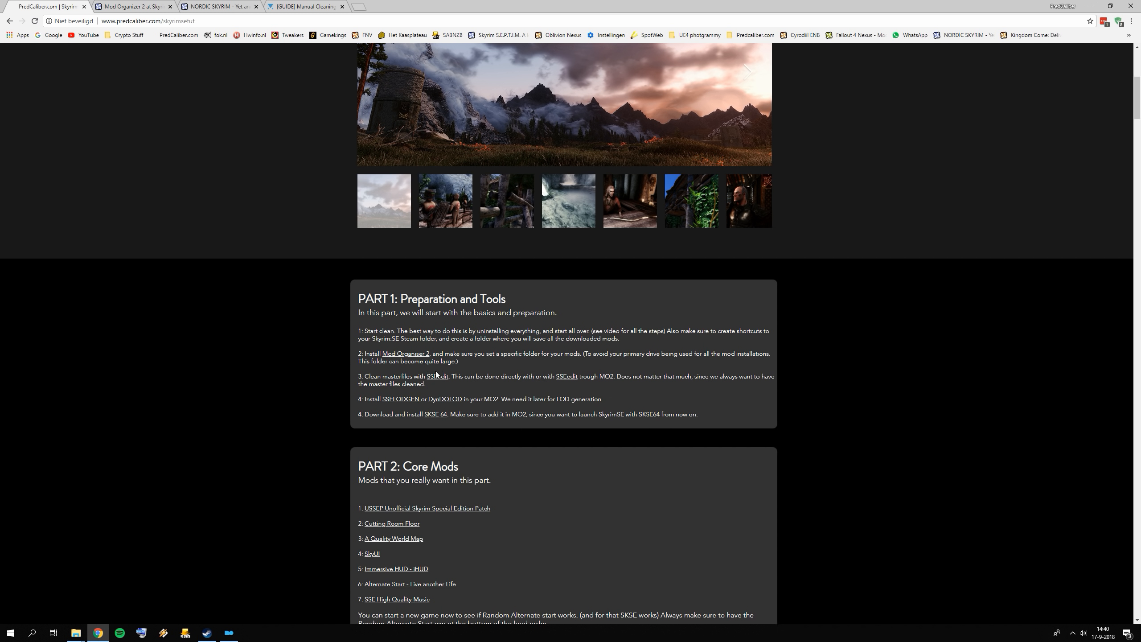
{"action": "right_click", "coordinate": [436, 376]}
{"action": "left_click", "coordinate": [466, 383]}
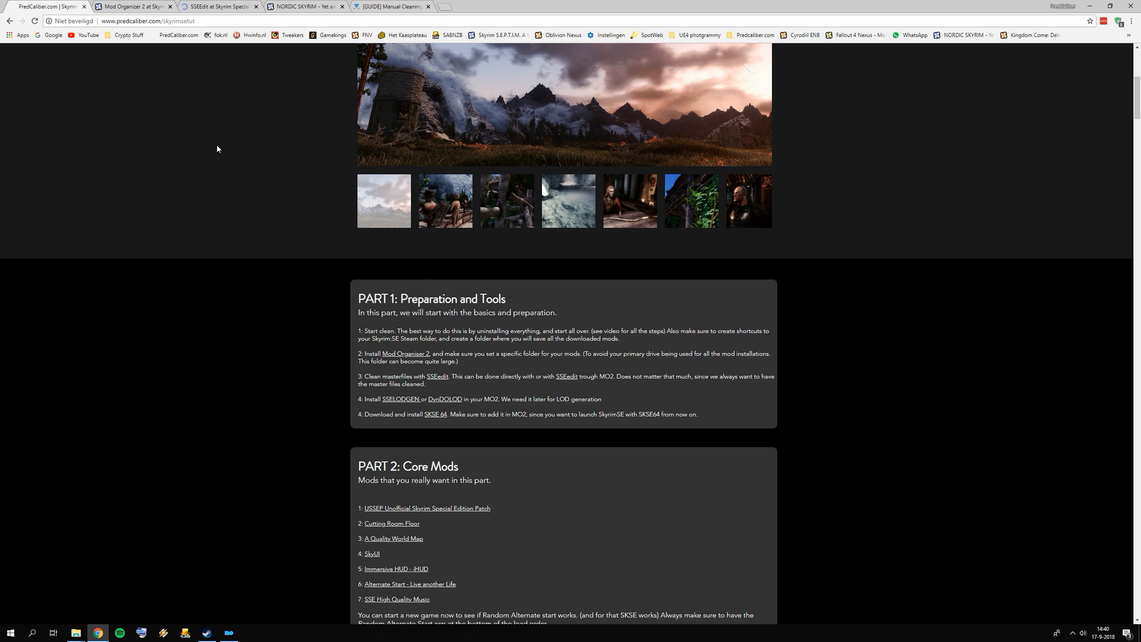
{"action": "left_click", "coordinate": [225, 4]}
{"action": "left_click", "coordinate": [344, 306]}
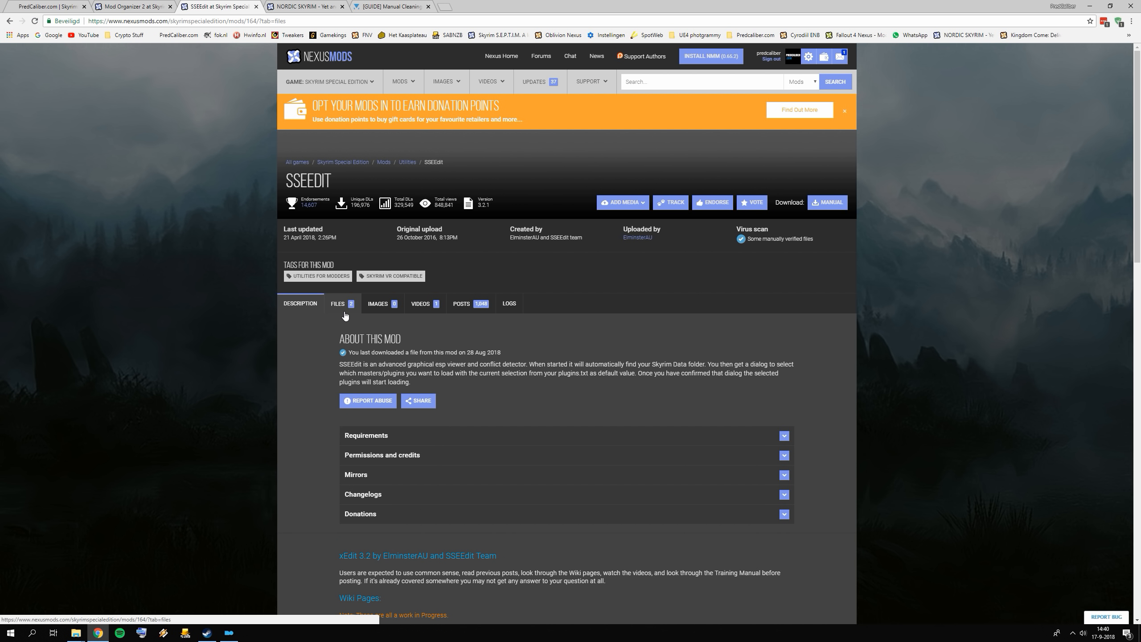
{"action": "scroll", "coordinate": [388, 336], "scroll_direction": "down", "scroll_amount": 2}
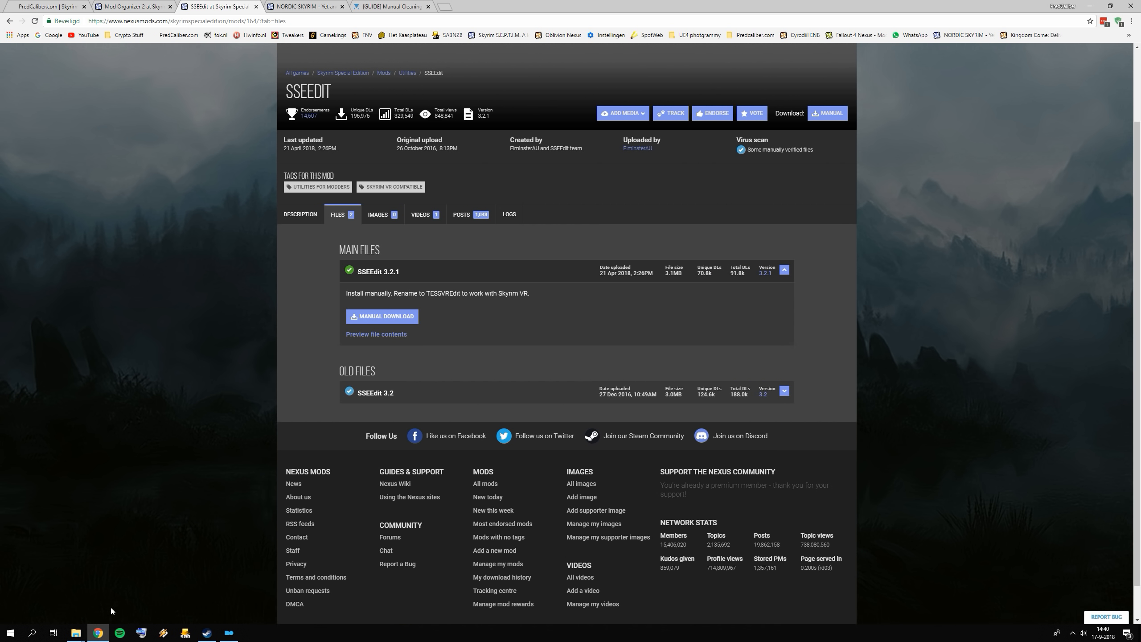
- Switch to the 01 preperation folder in File Explorer and view the contents of the 02 SSEEdit 3.2.1 archive
{"action": "left_click", "coordinate": [75, 633]}
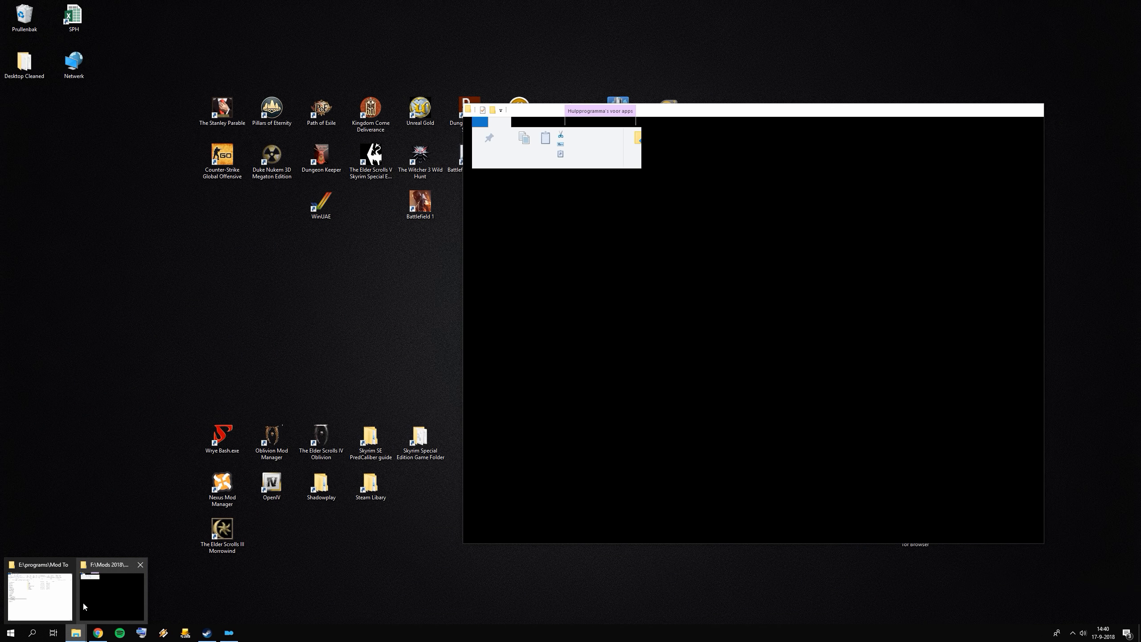
{"action": "left_click", "coordinate": [112, 609]}
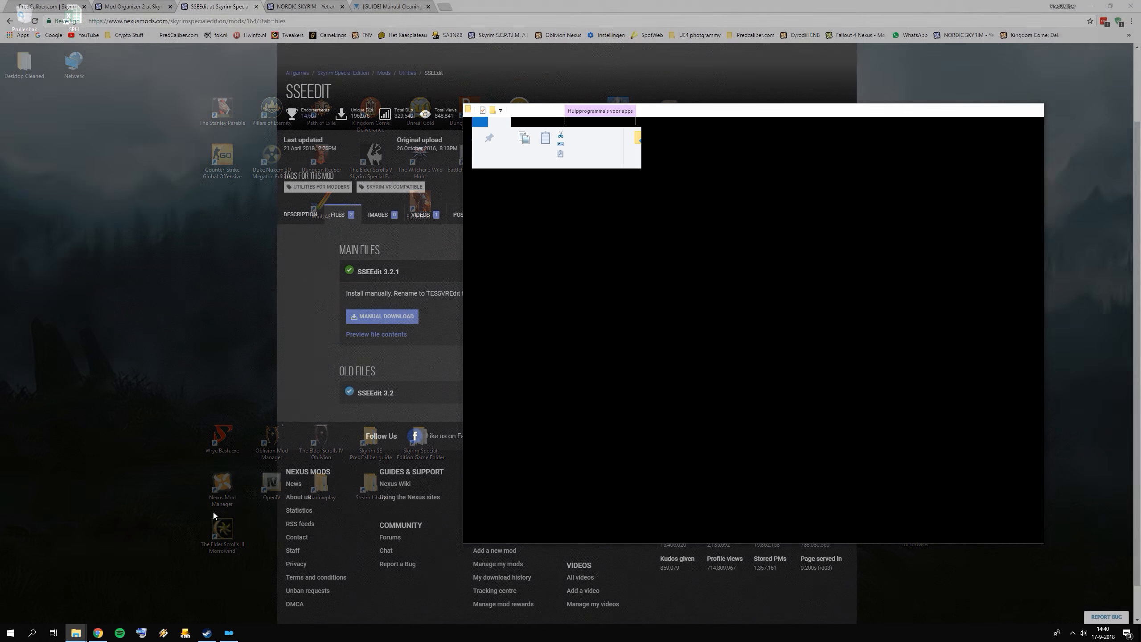
{"action": "left_click", "coordinate": [687, 213]}
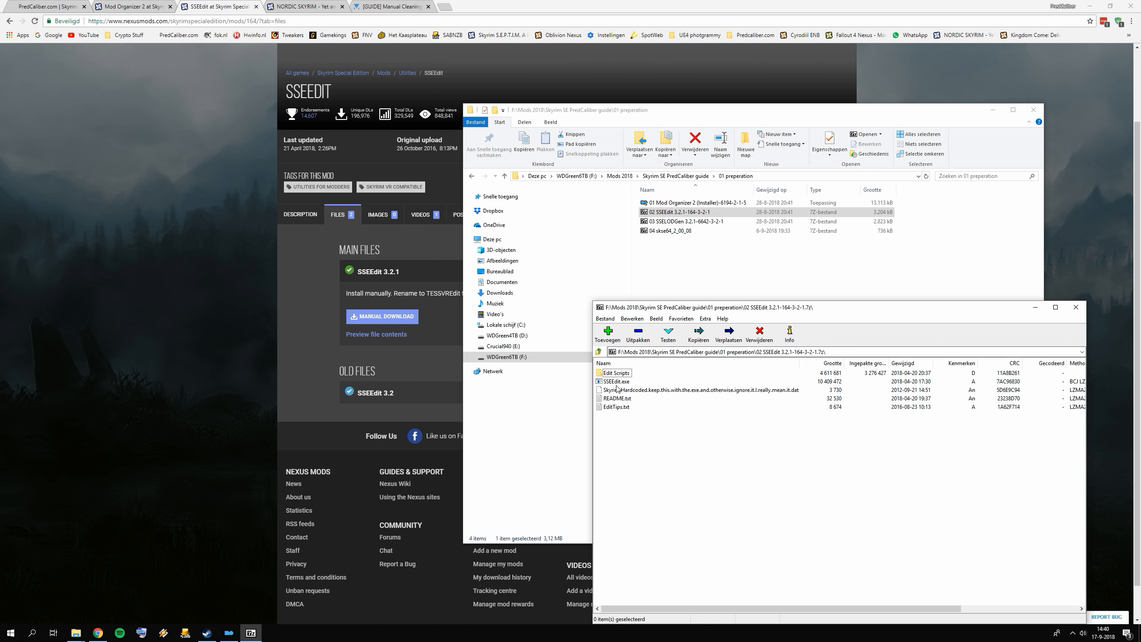
{"action": "left_click", "coordinate": [1075, 307]}
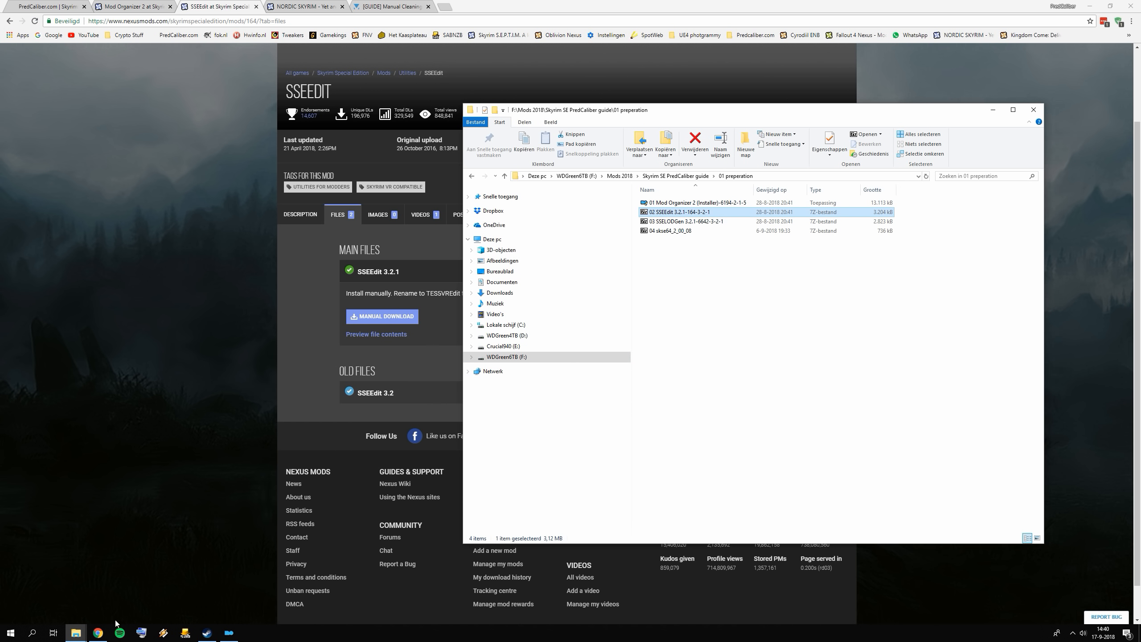
- Switch to the E:\programs\Mod Tools folder window and open its SSEEDIT subfolder
{"action": "left_click", "coordinate": [77, 632]}
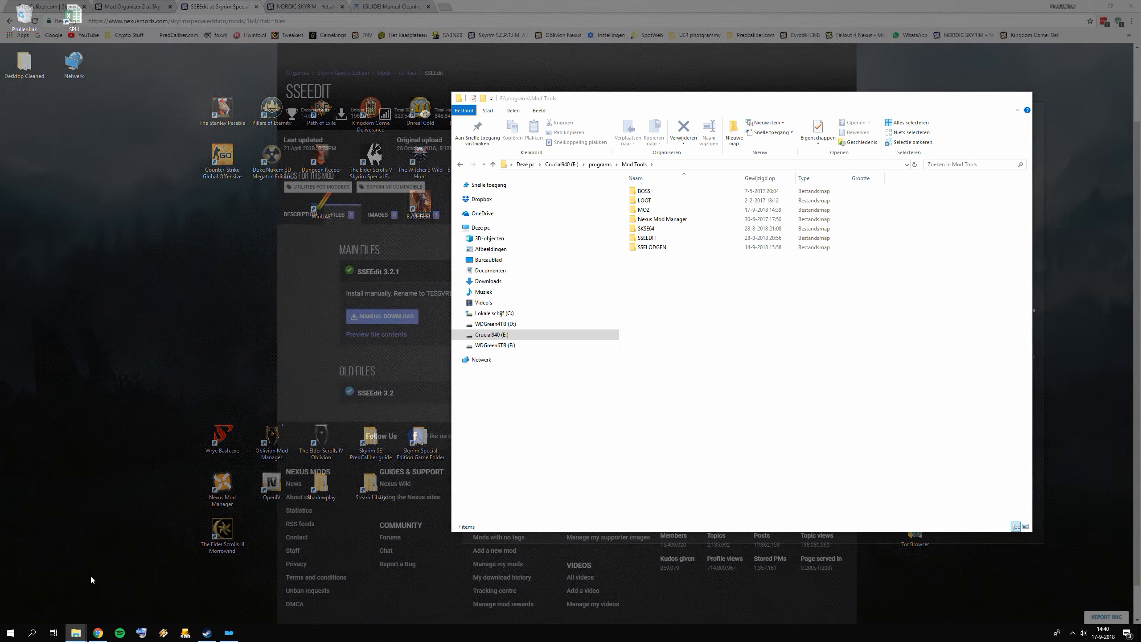
{"action": "left_click", "coordinate": [40, 593]}
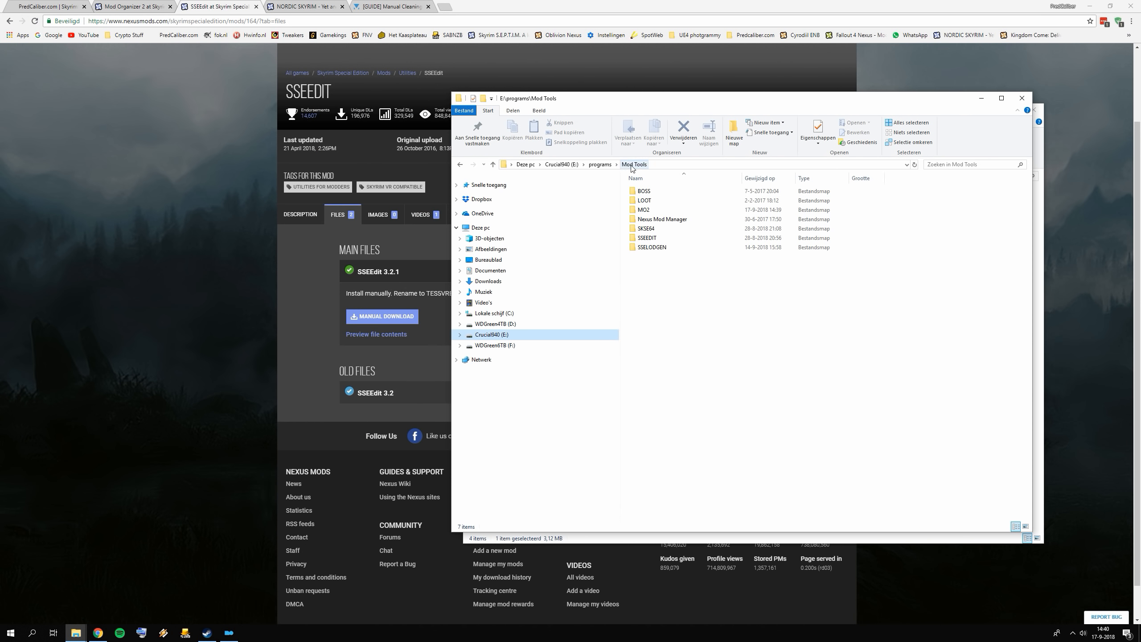
{"action": "double_click", "coordinate": [650, 240]}
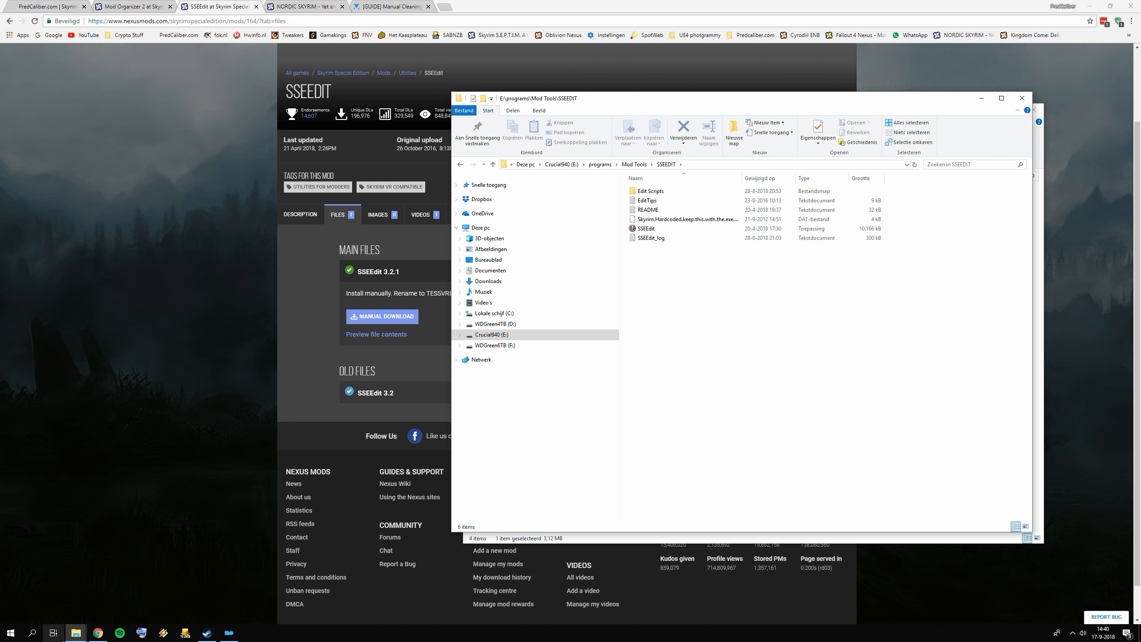
- Switch to the 01 preperation folder window, view the contents of the 02 SSEEdit 3.2.1 archive, and close the archive
{"action": "mouse_move", "coordinate": [75, 632]}
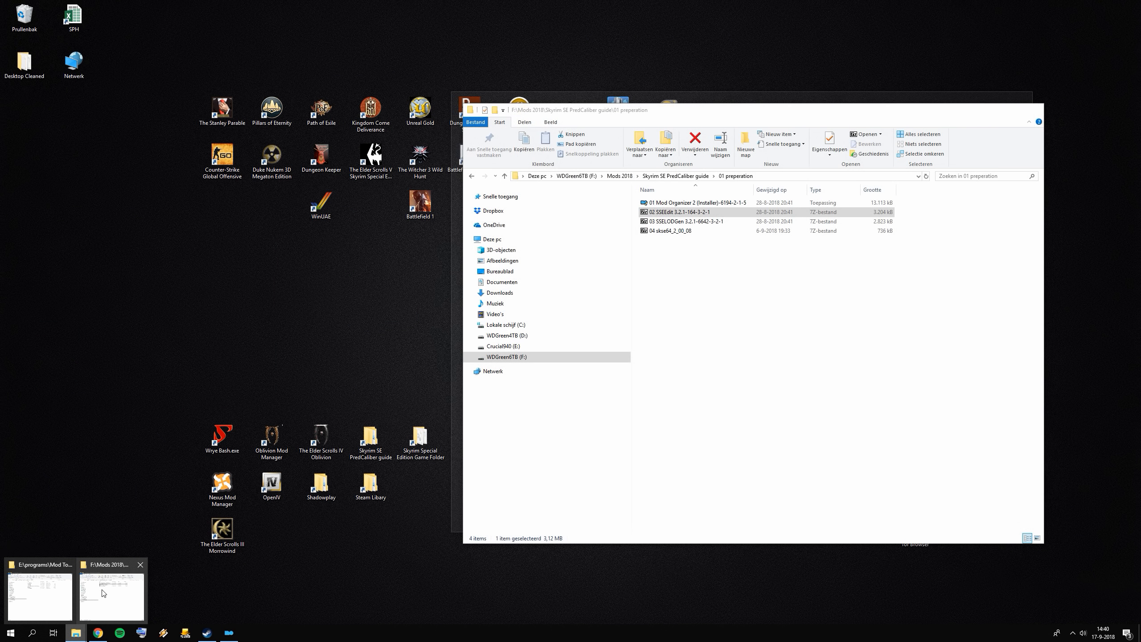
{"action": "left_click", "coordinate": [111, 596]}
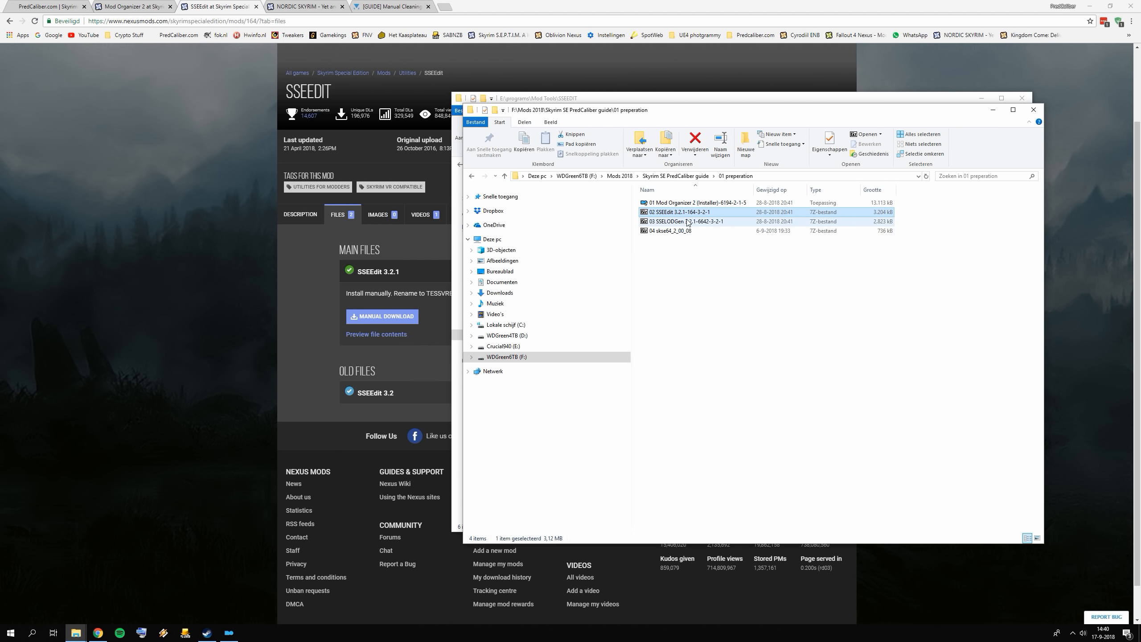
{"action": "double_click", "coordinate": [695, 212]}
{"action": "left_click", "coordinate": [624, 374]}
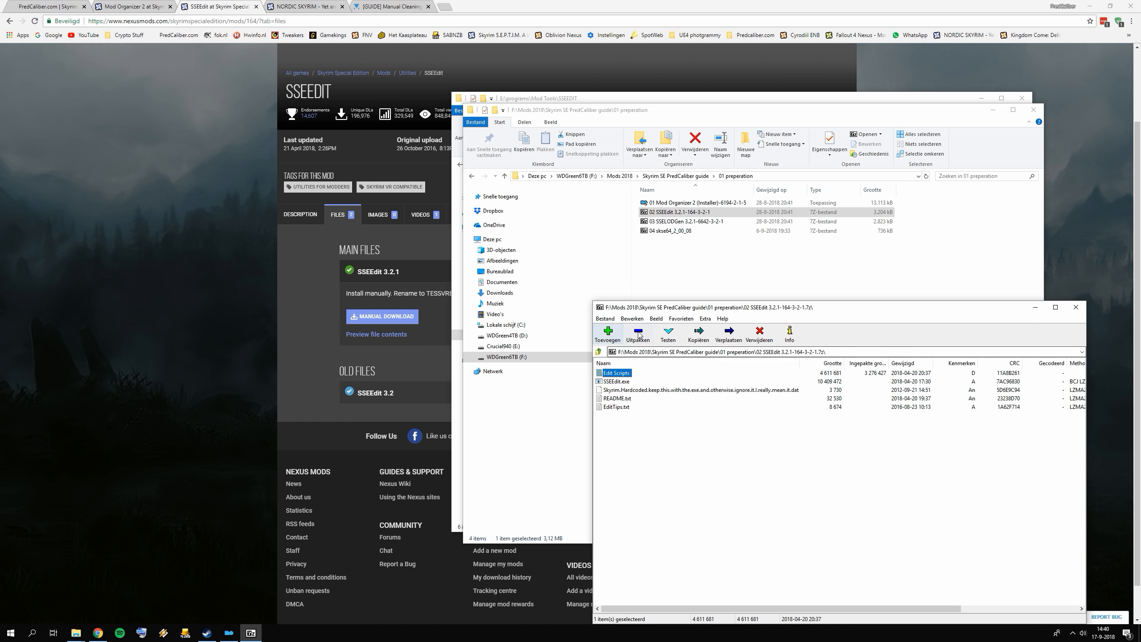
{"action": "left_click", "coordinate": [1073, 307]}
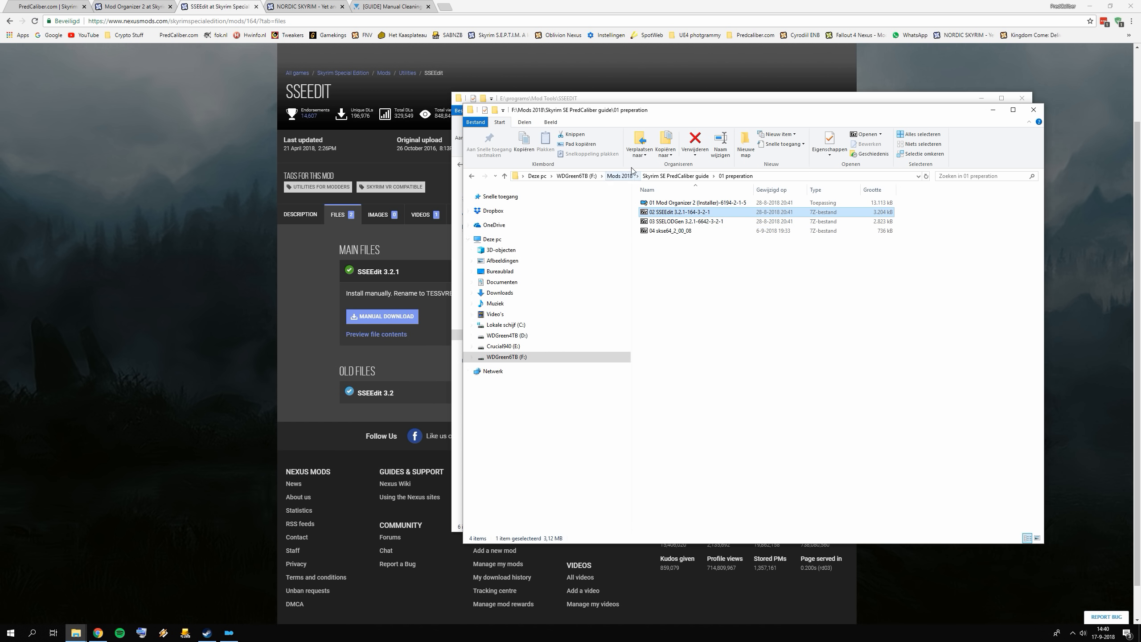
- Extract all contents of the 02 SSEEdit 3.2.1 archive into a new SSEedit subfolder of 01 preperation
{"action": "double_click", "coordinate": [660, 211]}
{"action": "key", "text": "ctrl+a"}
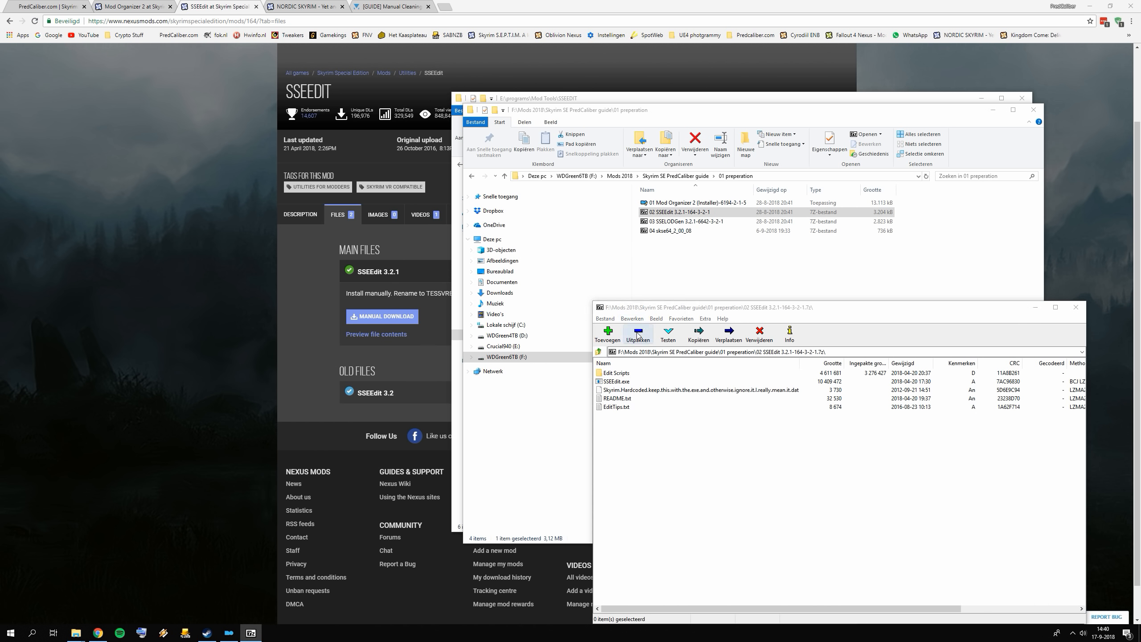
{"action": "key", "text": "F5"}
{"action": "left_click", "coordinate": [619, 278]}
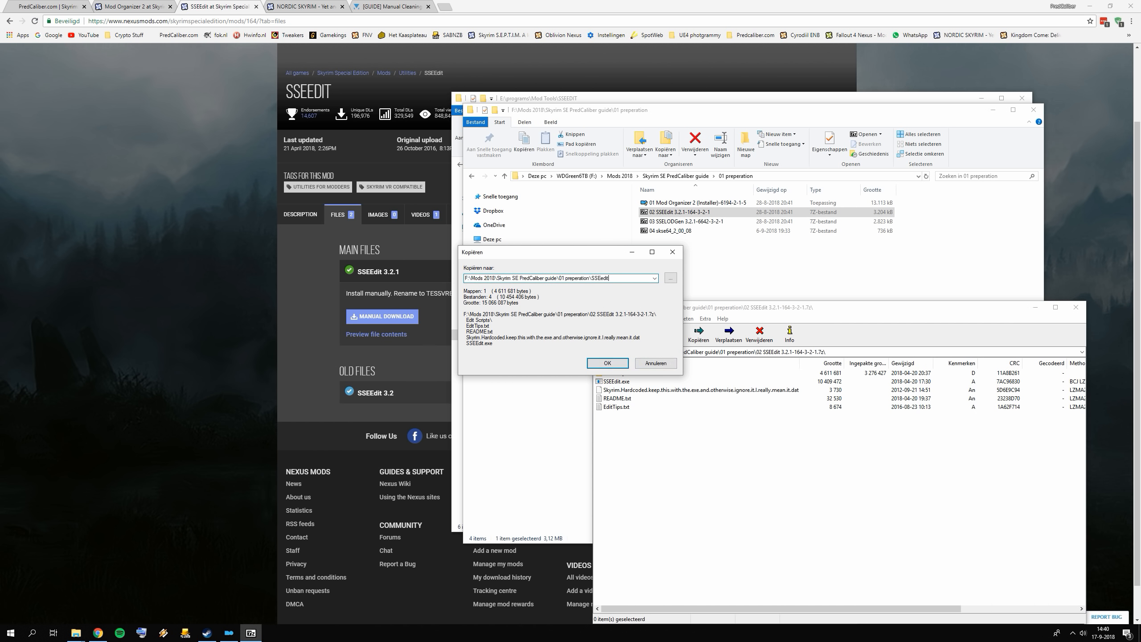
{"action": "type", "text": "SSEedit"}
{"action": "key", "text": "Return"}
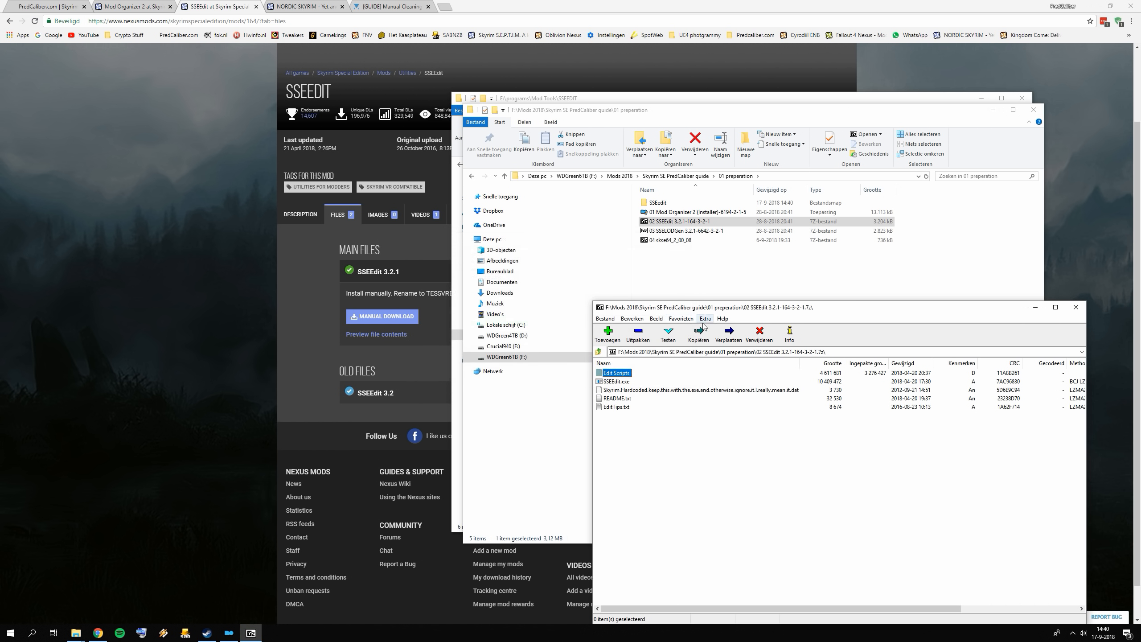
- Check the extracted SSEedit folder and close its window, return to the Mod Tools folder, and close the archive
{"action": "double_click", "coordinate": [668, 203]}
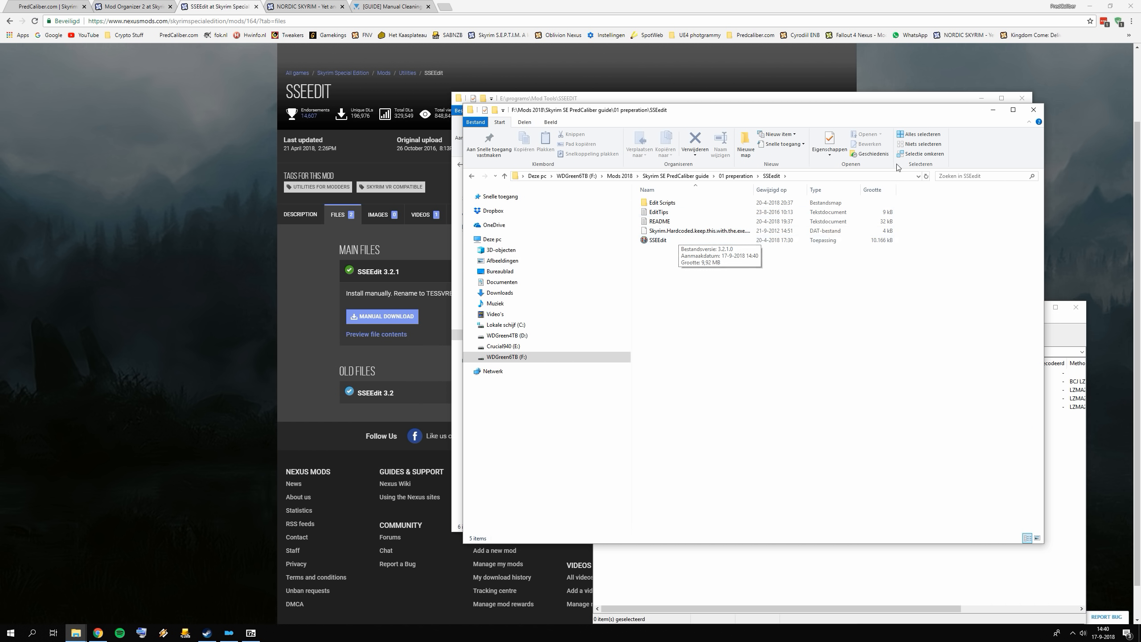
{"action": "left_click", "coordinate": [1033, 110]}
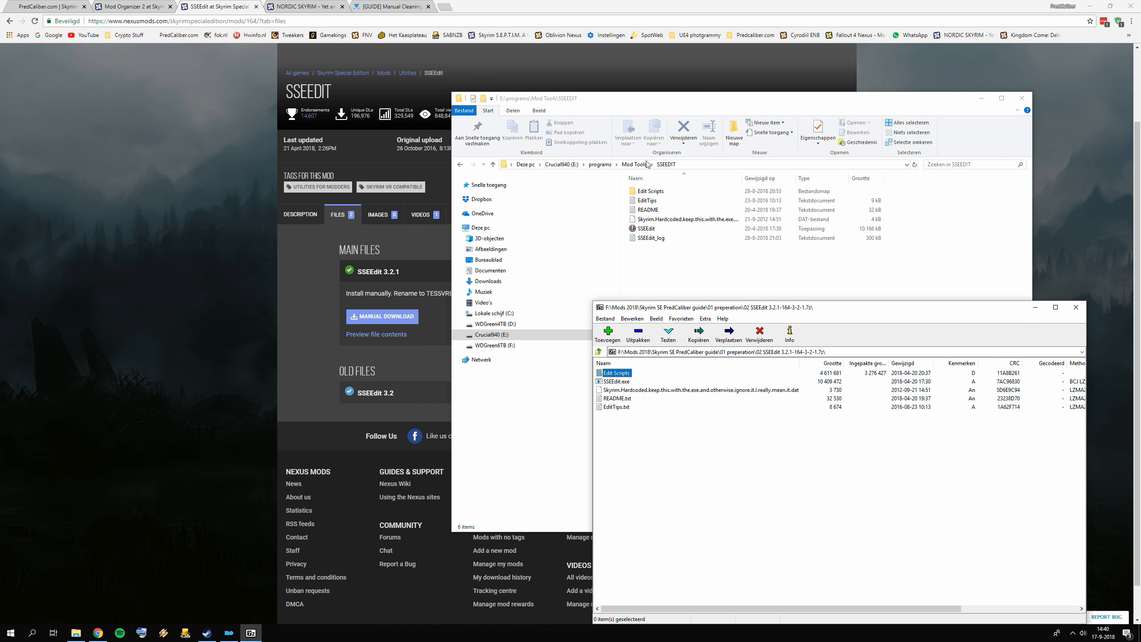
{"action": "left_click", "coordinate": [635, 164]}
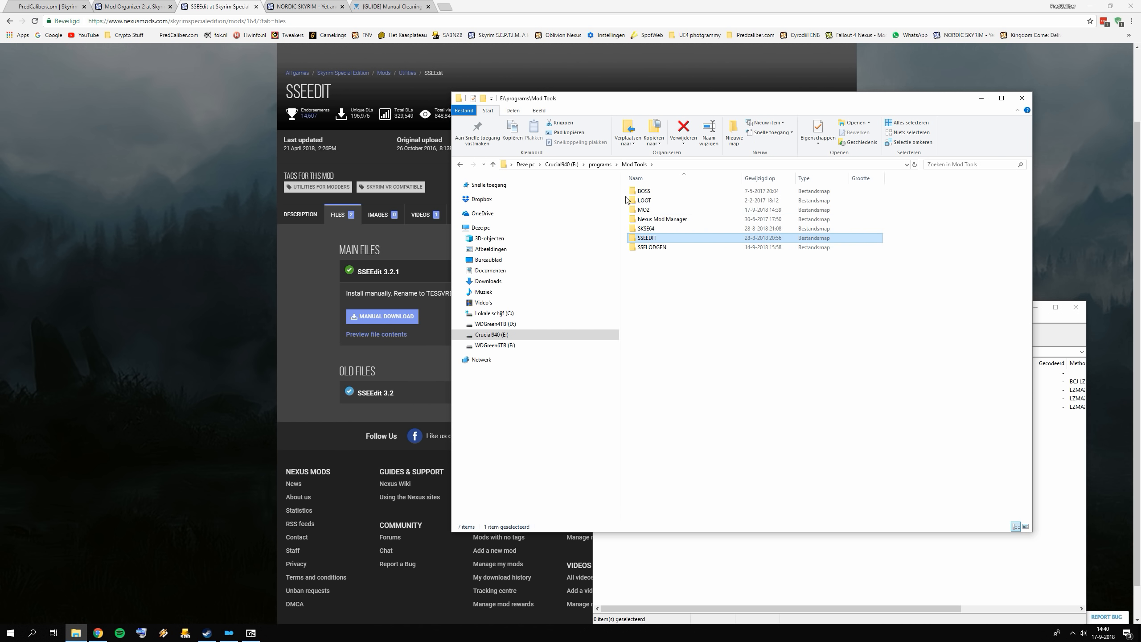
{"action": "left_click", "coordinate": [673, 561]}
{"action": "left_click", "coordinate": [1076, 308]}
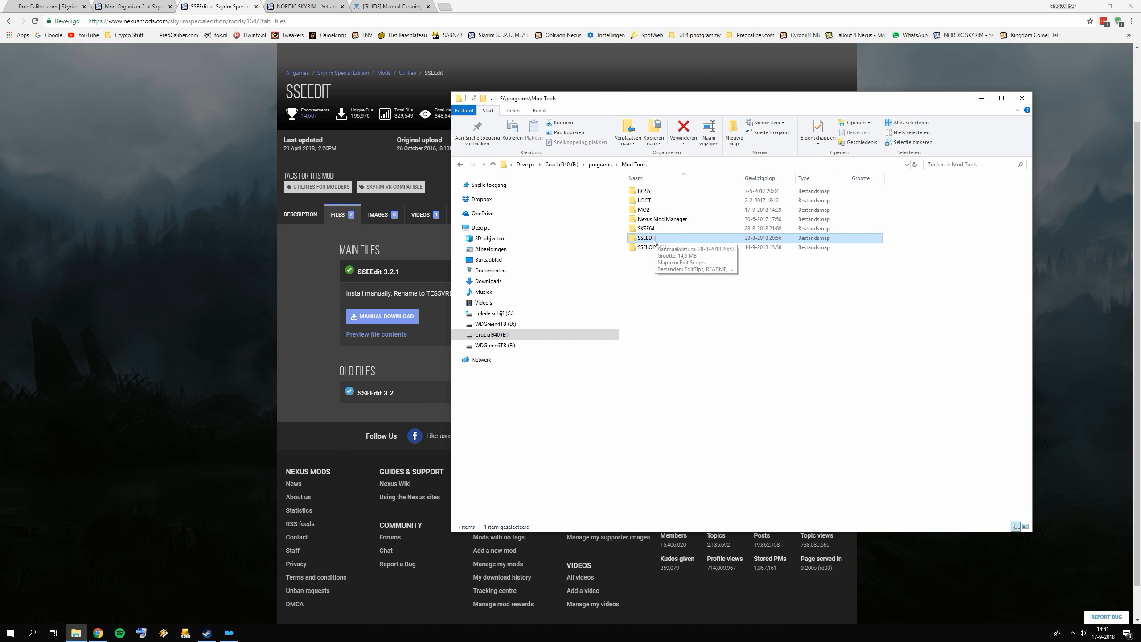
- Switch to Mod Organizer, inspect the SSEEDIT entry's title and binary path in the executables editor, and close the editor
{"action": "left_click", "coordinate": [229, 633]}
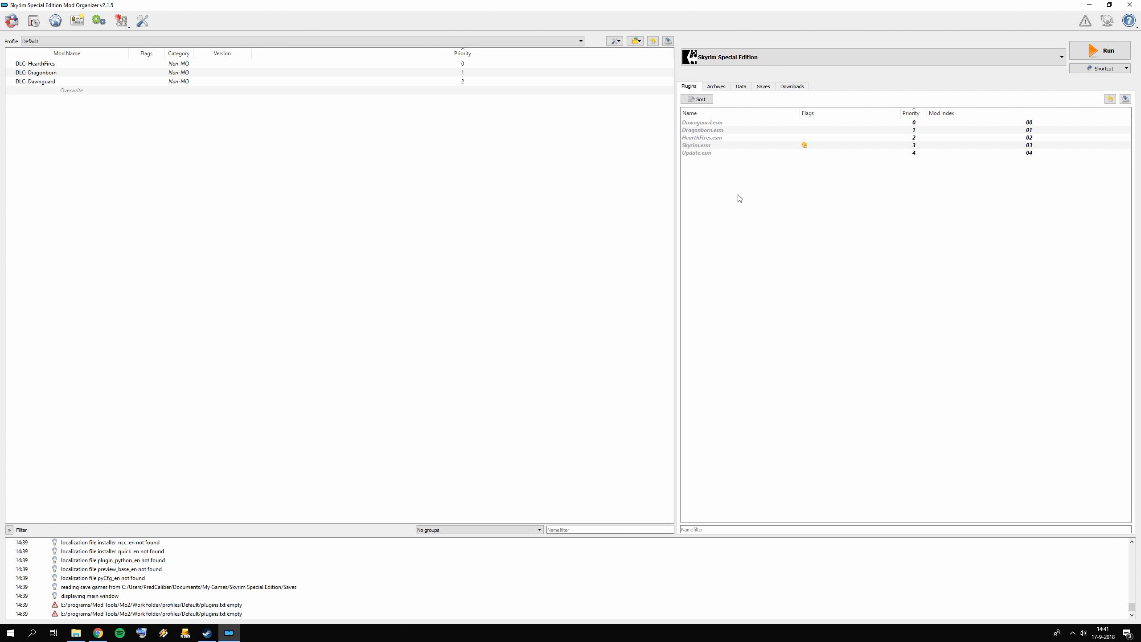
{"action": "left_click", "coordinate": [782, 57]}
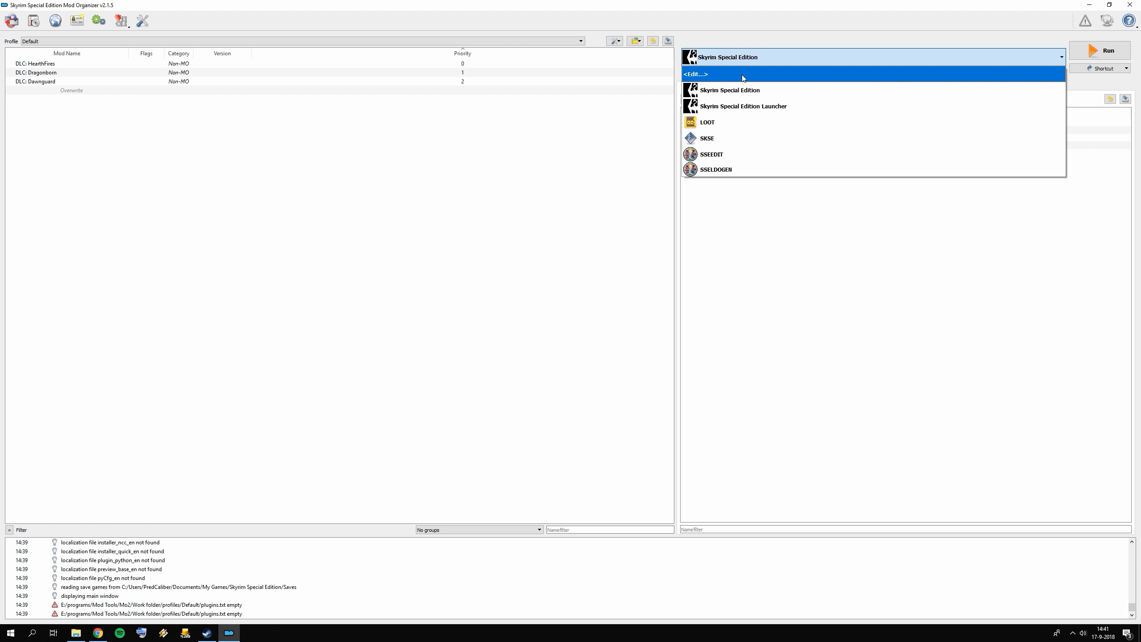
{"action": "left_click", "coordinate": [742, 74]}
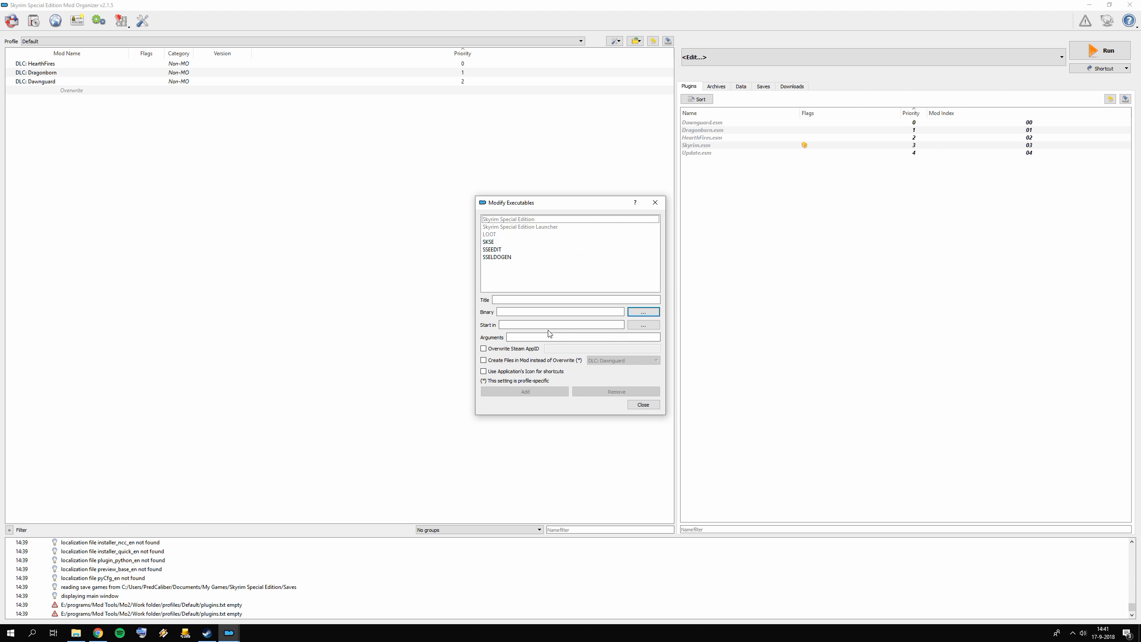
{"action": "left_click", "coordinate": [494, 250]}
{"action": "left_click", "coordinate": [529, 300]}
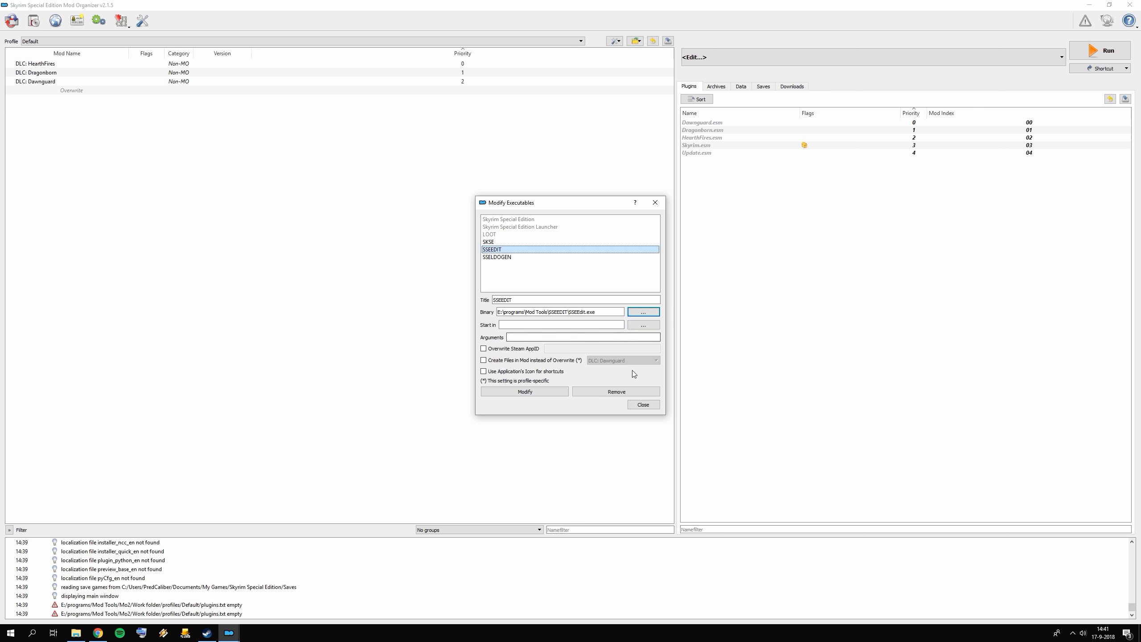
{"action": "left_click", "coordinate": [642, 405]}
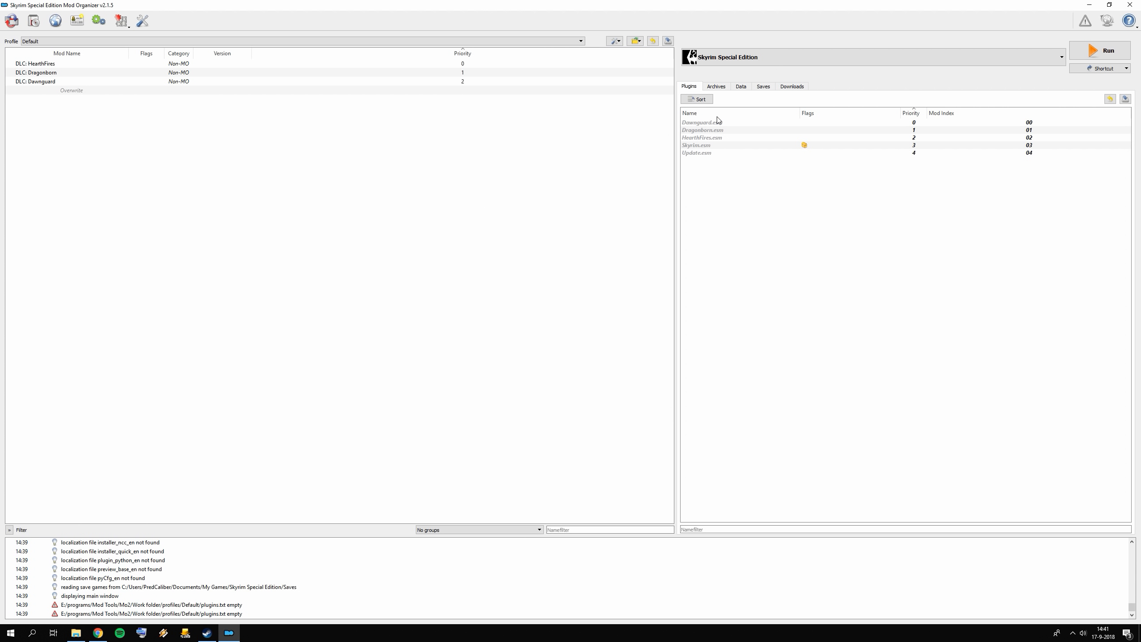
- Return to the guide page in Chrome and close the SSEEdit and Mod Organizer 2 pages
{"action": "left_click", "coordinate": [98, 633]}
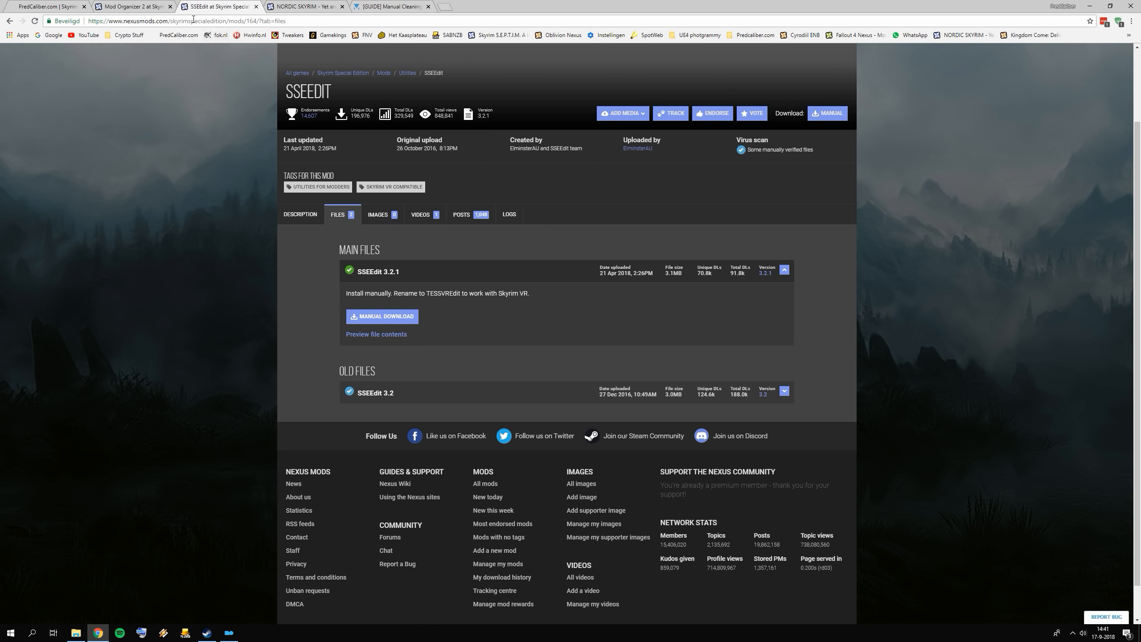
{"action": "left_click", "coordinate": [255, 6]}
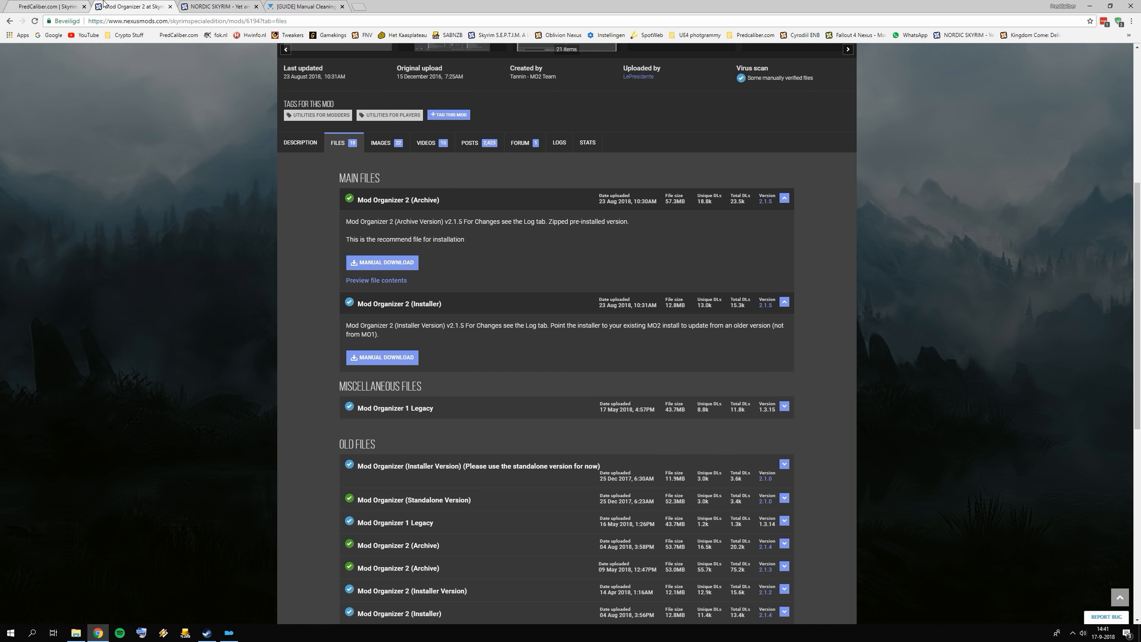
{"action": "left_click", "coordinate": [71, 4]}
{"action": "left_click", "coordinate": [170, 6]}
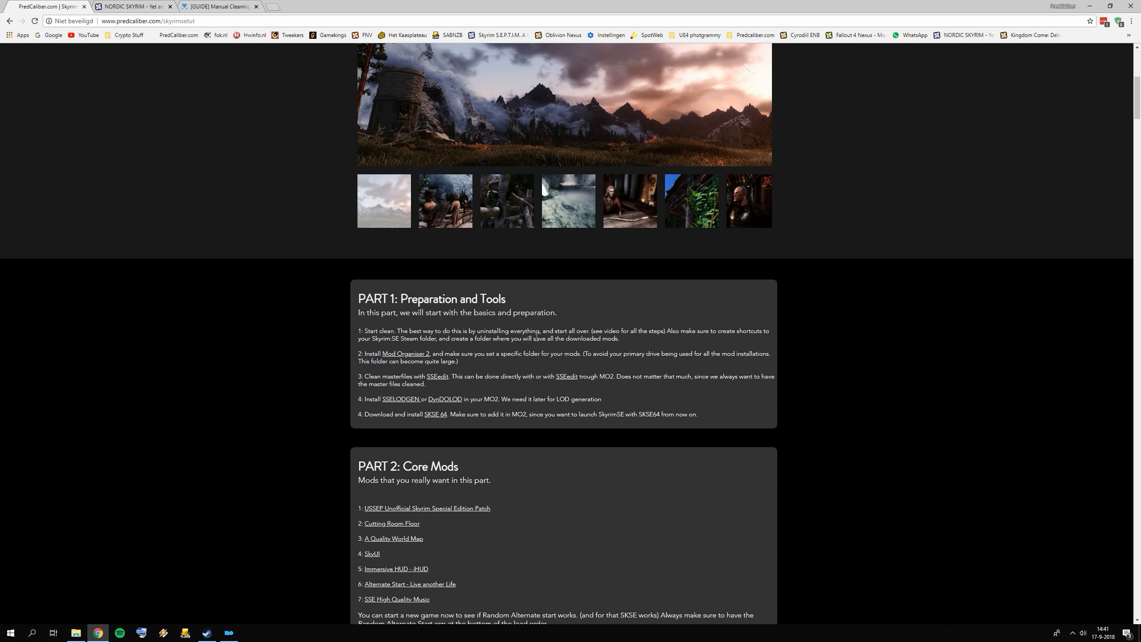
- Open the guide's SSELODGEN link in a new tab and view the mod's main files
{"action": "right_click", "coordinate": [411, 403]}
{"action": "left_click", "coordinate": [432, 408]}
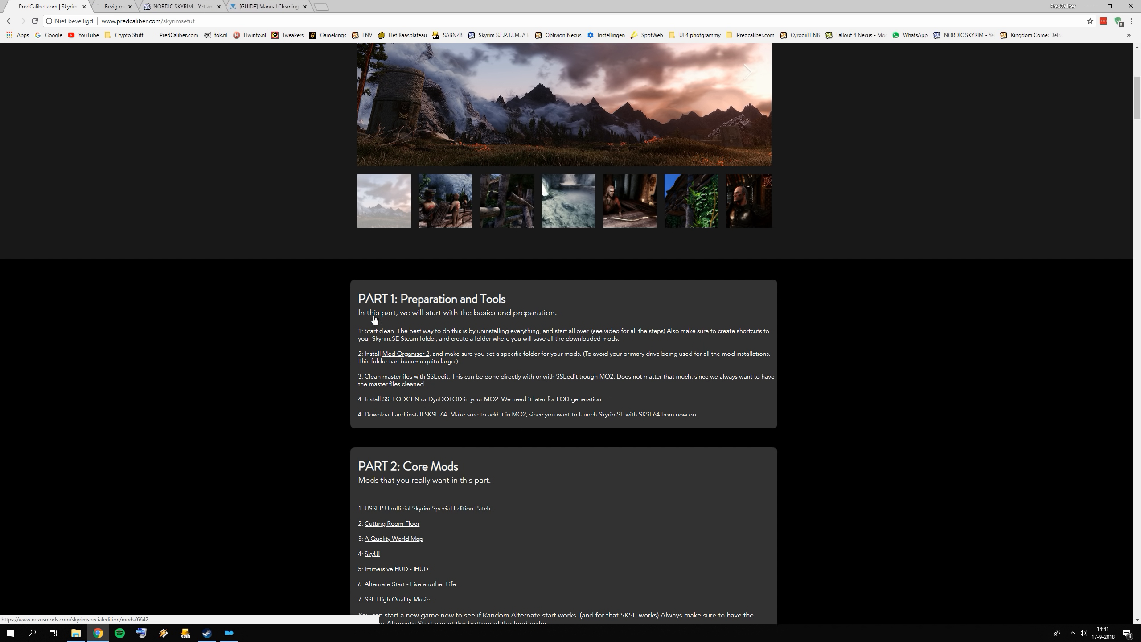
{"action": "key", "text": "ctrl+Tab"}
{"action": "left_click", "coordinate": [349, 454]}
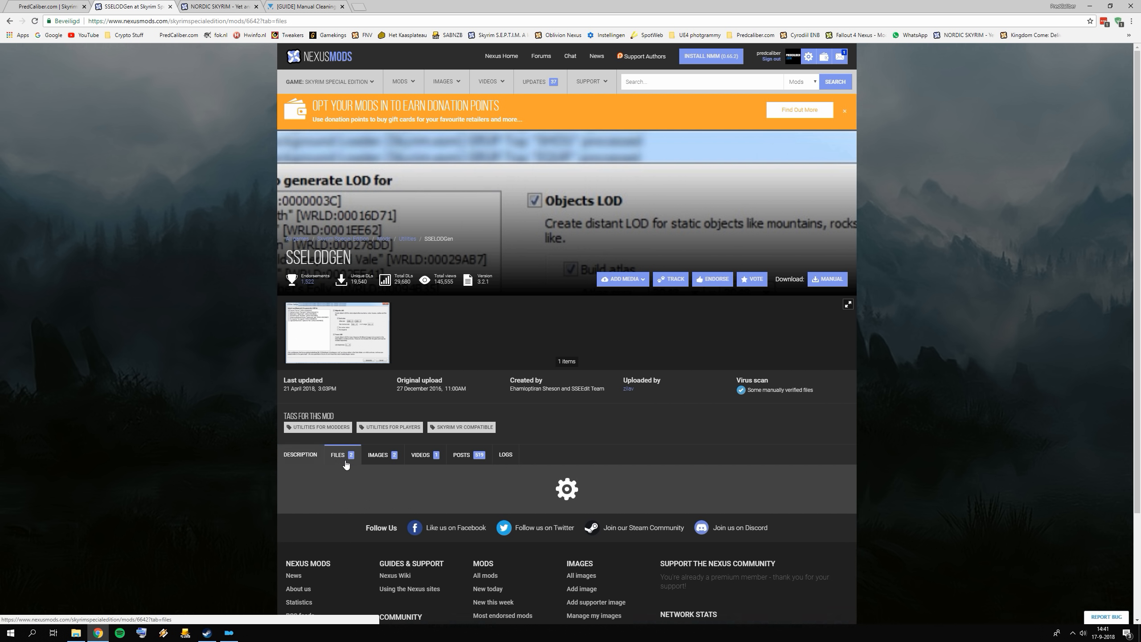
{"action": "scroll", "coordinate": [446, 457], "scroll_direction": "down", "scroll_amount": 3}
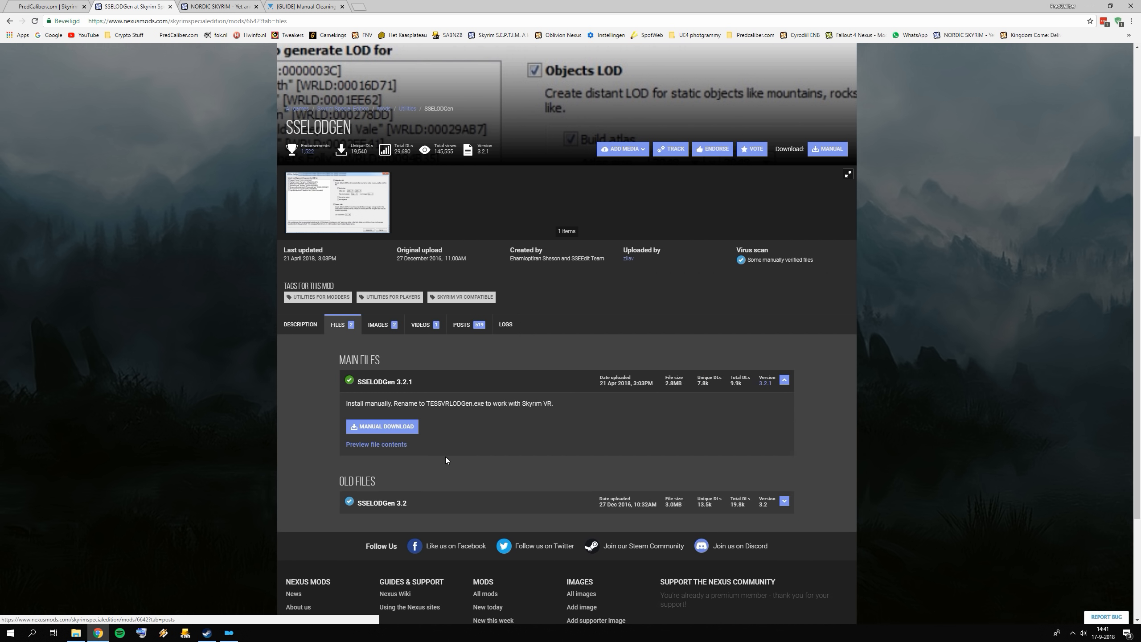
- Open the 01 preperation folder through the Skyrim SE PredCaliber guide desktop shortcut and view the 03 SSELODGen 3.2.1 archive's contents
{"action": "left_click", "coordinate": [75, 633]}
{"action": "left_click", "coordinate": [77, 633]}
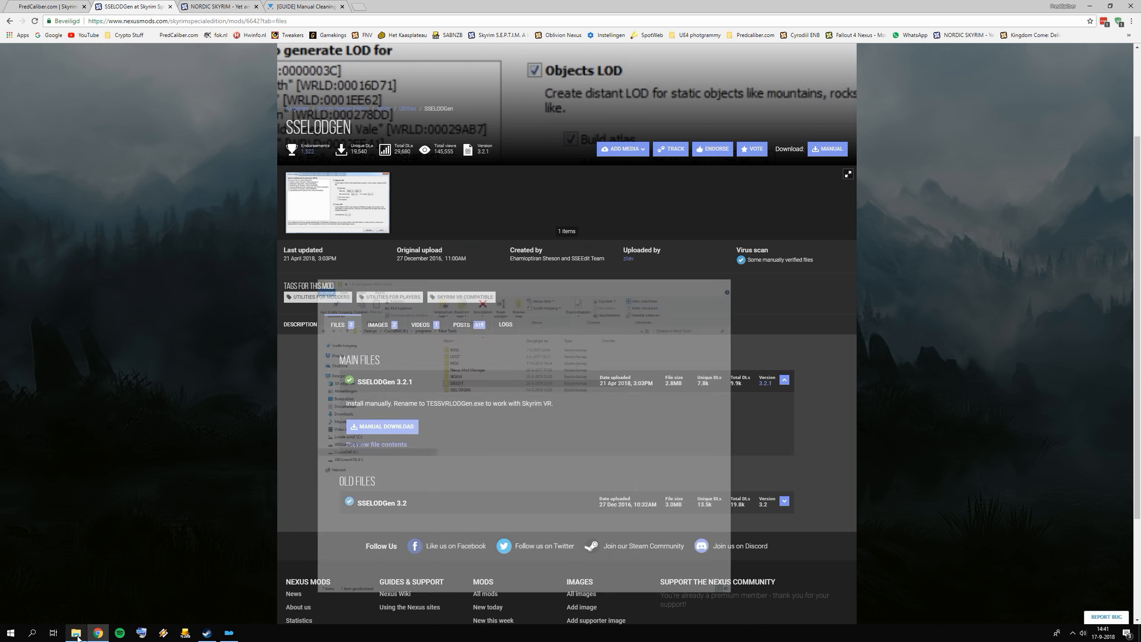
{"action": "left_click", "coordinate": [98, 634]}
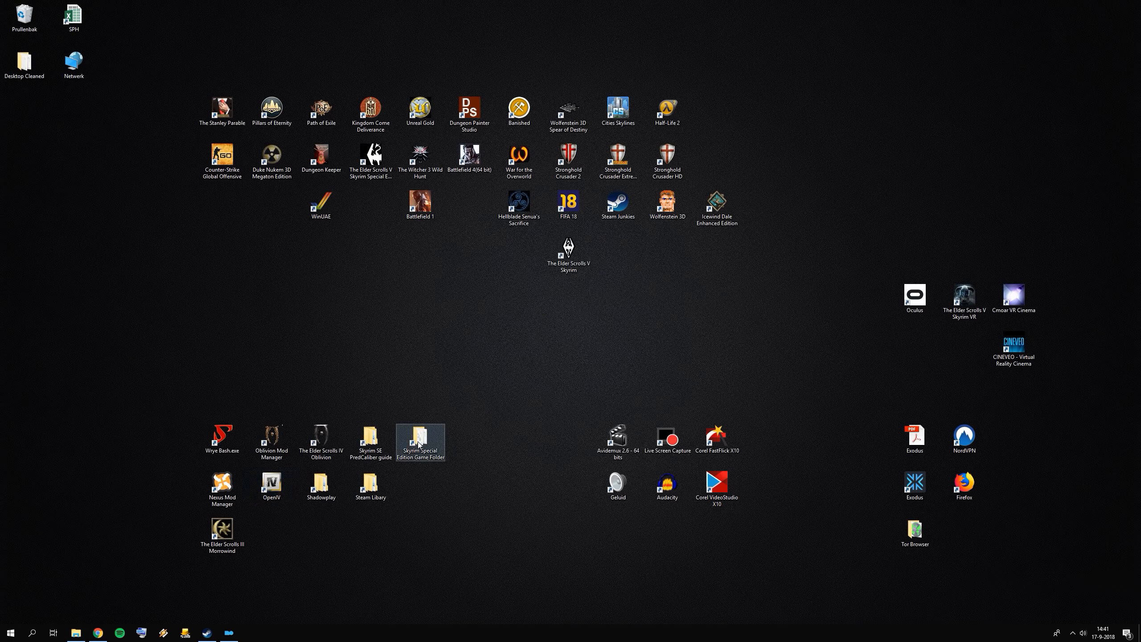
{"action": "double_click", "coordinate": [370, 439]}
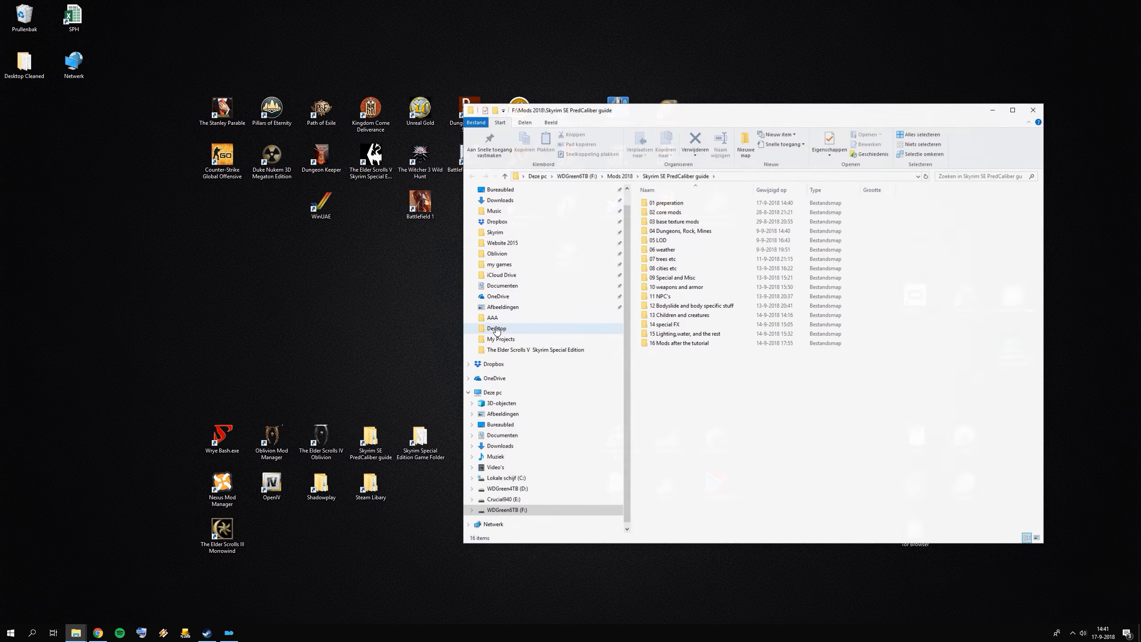
{"action": "double_click", "coordinate": [667, 203]}
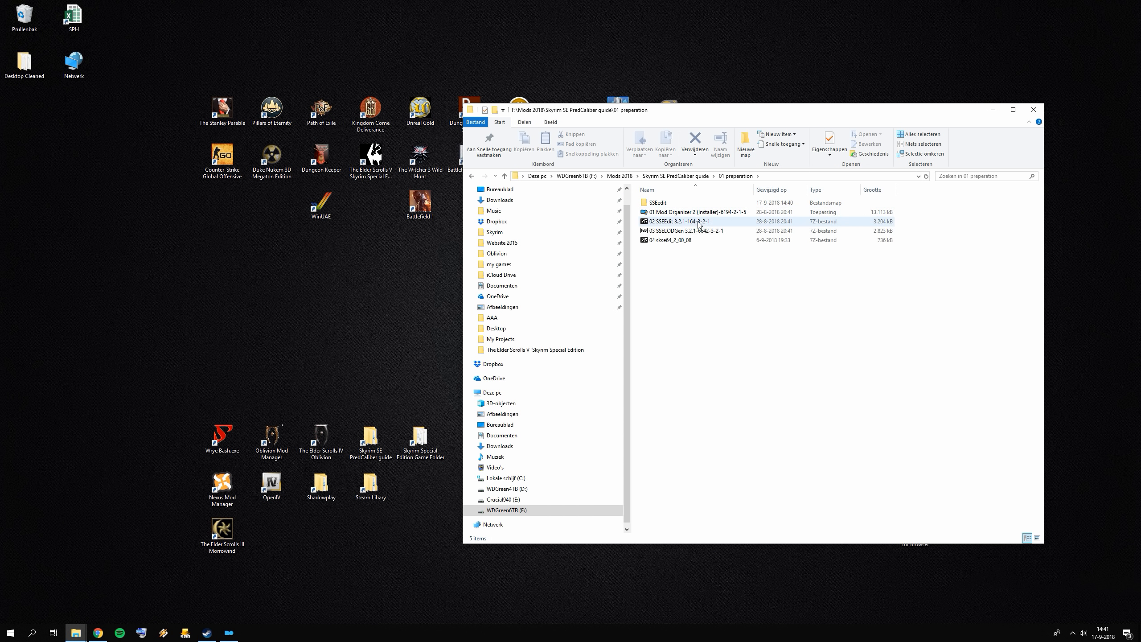
{"action": "left_click", "coordinate": [683, 232]}
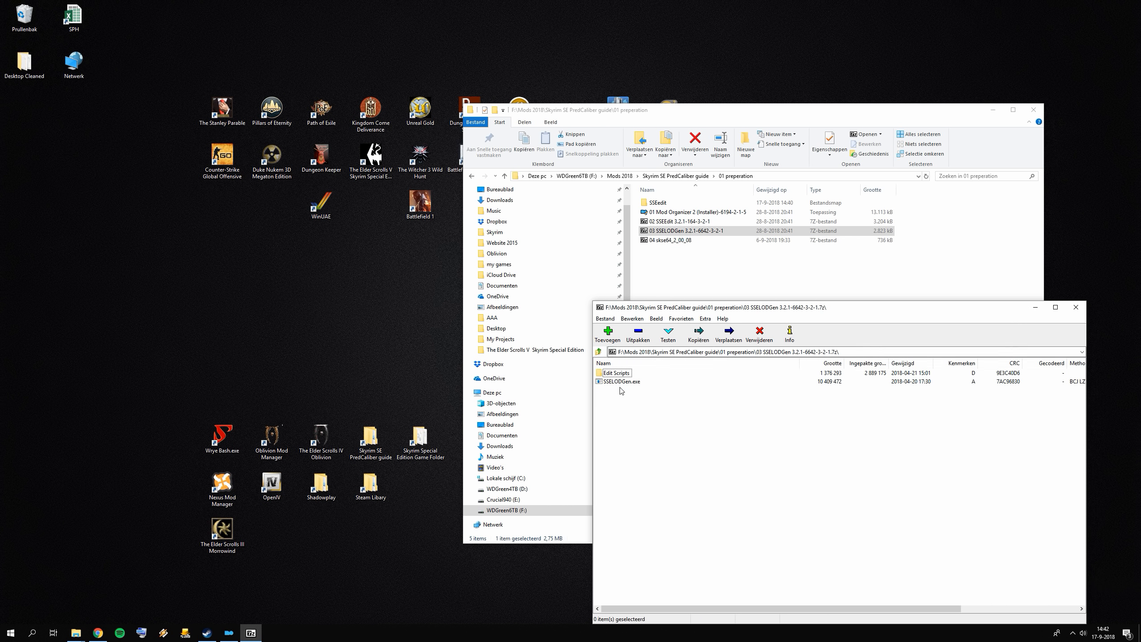
{"action": "left_click", "coordinate": [1077, 306]}
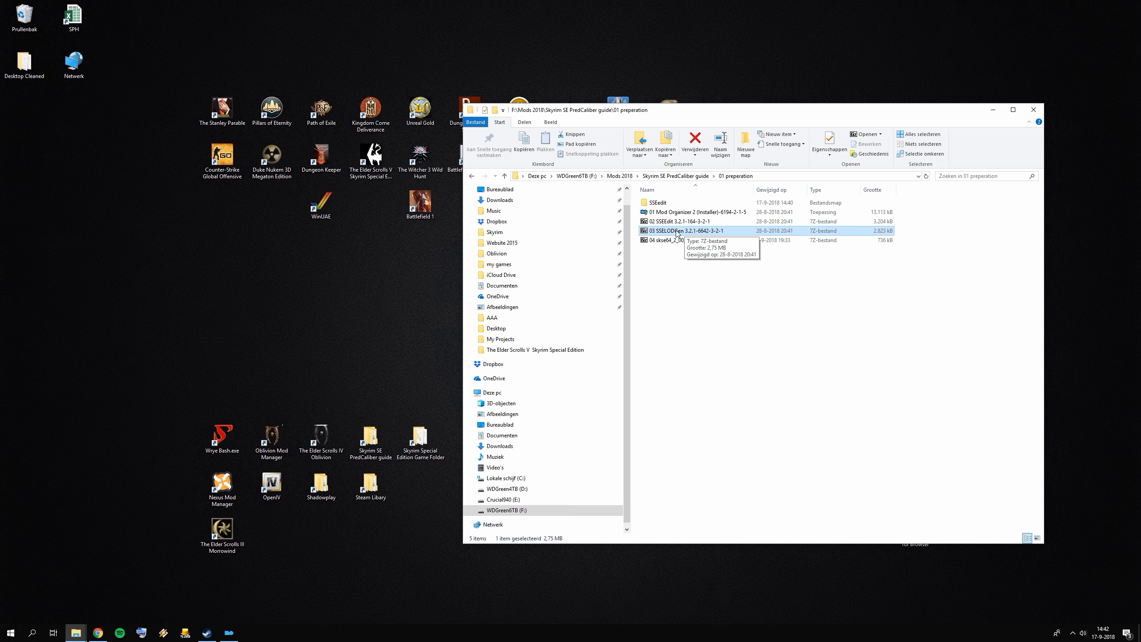
- Switch to the Mod Tools folder window, look inside its SSELODGEN subfolder, and go back to Mod Tools
{"action": "left_click", "coordinate": [75, 633]}
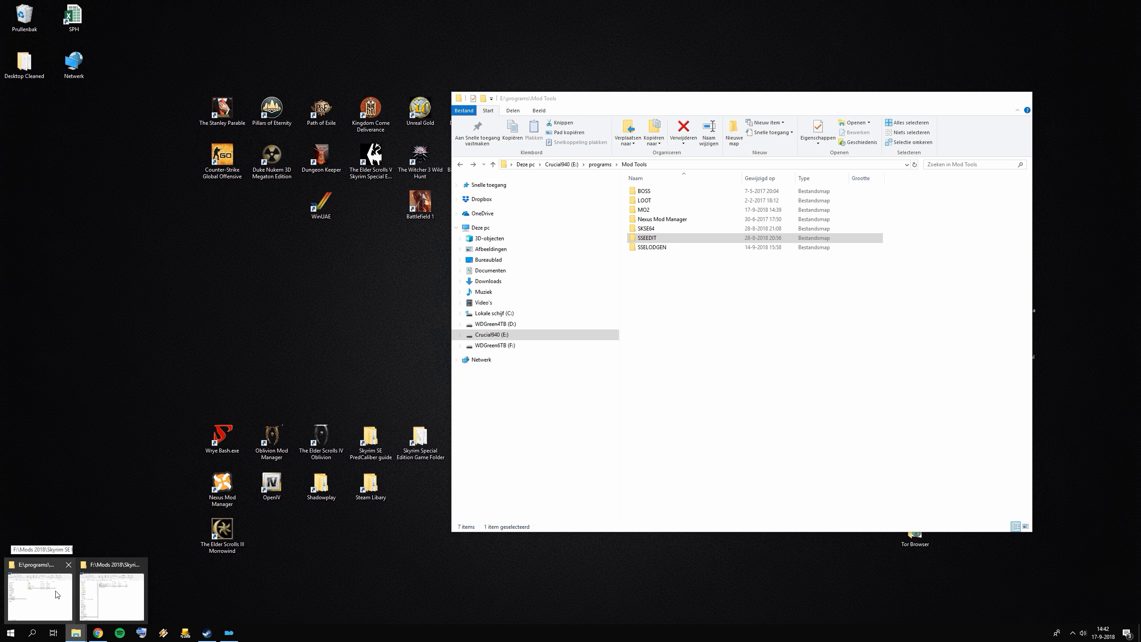
{"action": "left_click", "coordinate": [56, 591]}
{"action": "double_click", "coordinate": [659, 248]}
{"action": "key", "text": "alt+Left"}
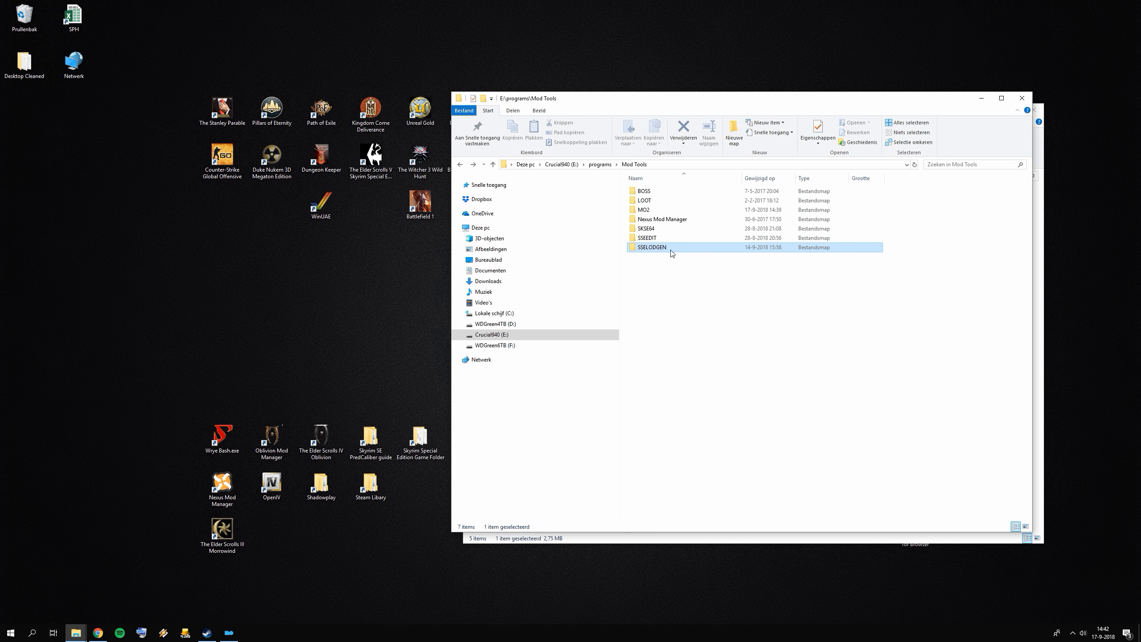
- Switch to Mod Organizer, inspect the SSELDOGEN entry's binary path in the executables editor, and close the editor
{"action": "left_click", "coordinate": [234, 633]}
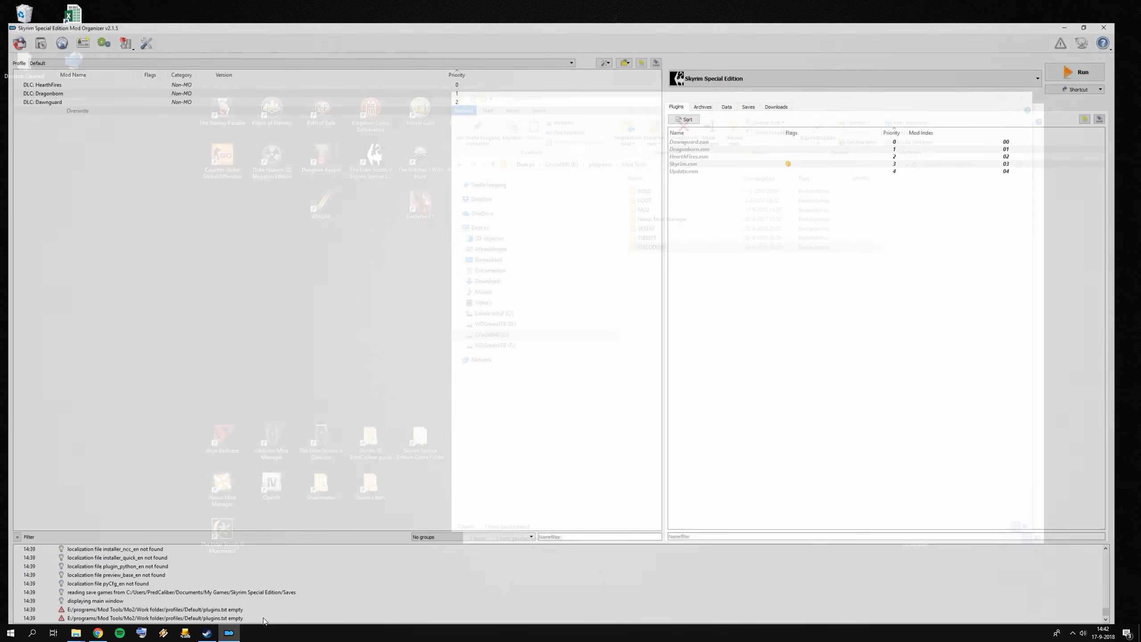
{"action": "left_click", "coordinate": [791, 57]}
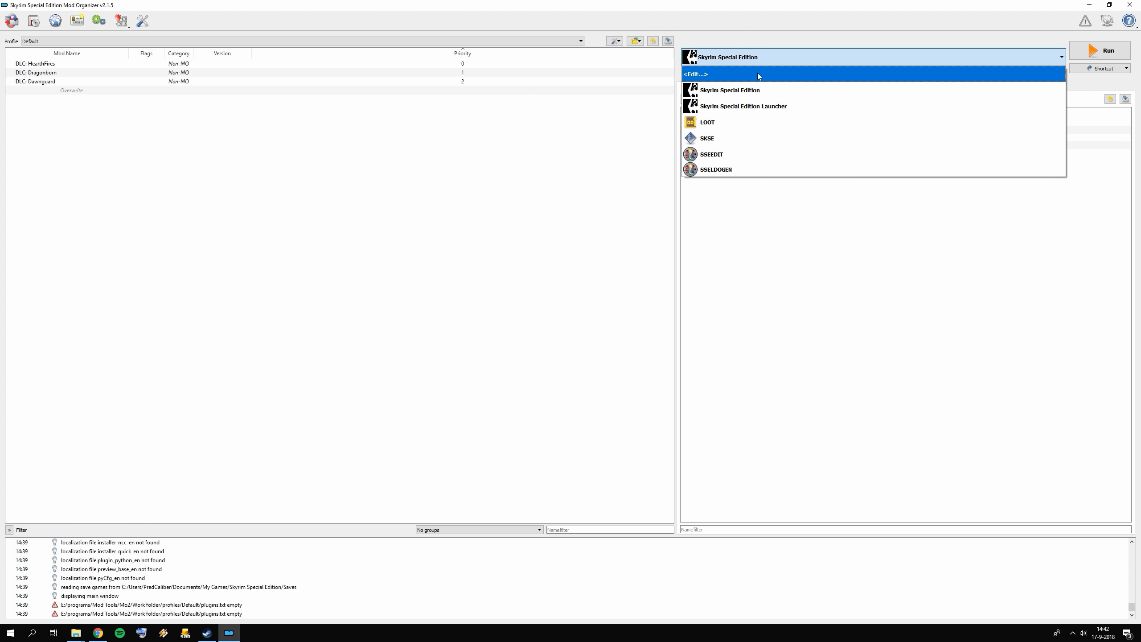
{"action": "left_click", "coordinate": [717, 73]}
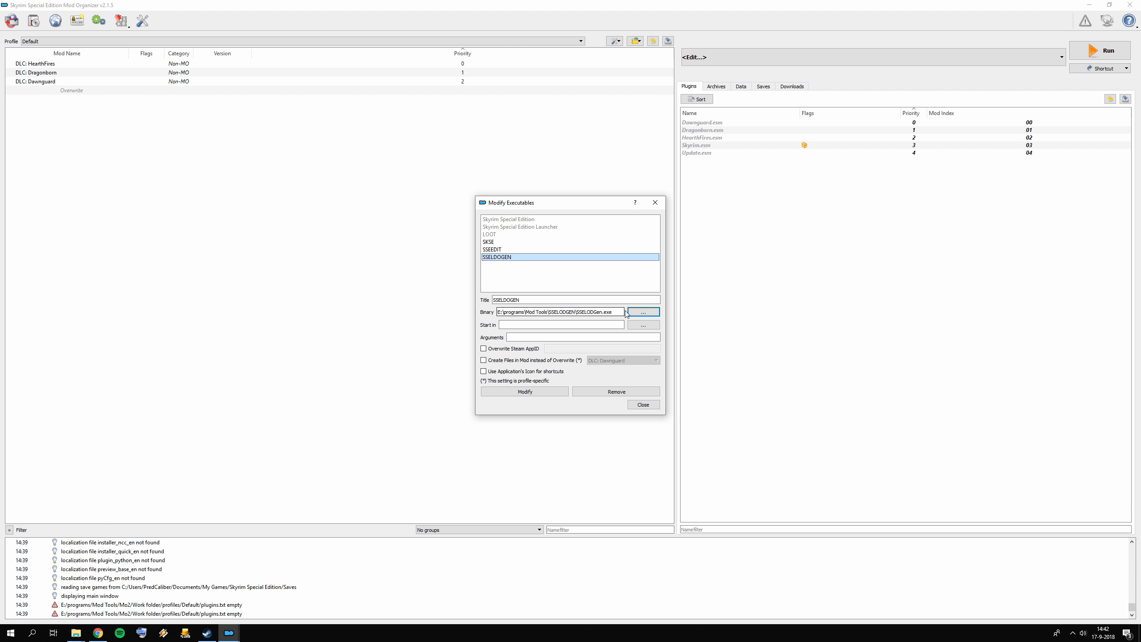
{"action": "left_click", "coordinate": [643, 405]}
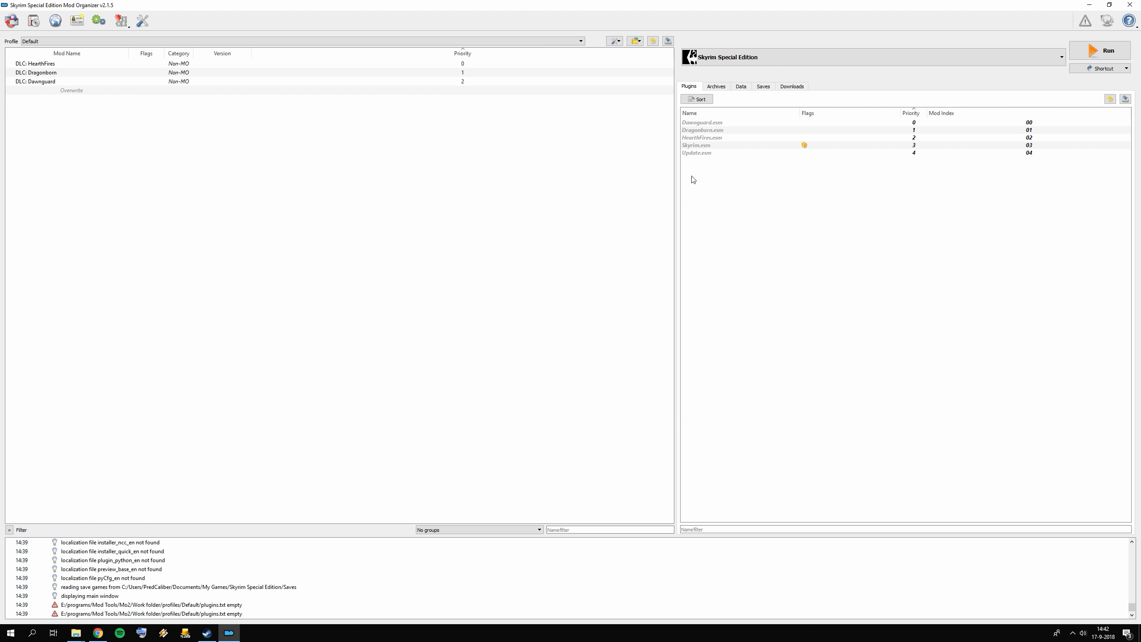
- Look through the list of executables set up in Mod Organizer and close it
{"action": "left_click", "coordinate": [741, 63]}
{"action": "left_click", "coordinate": [741, 60]}
{"action": "left_click", "coordinate": [747, 57]}
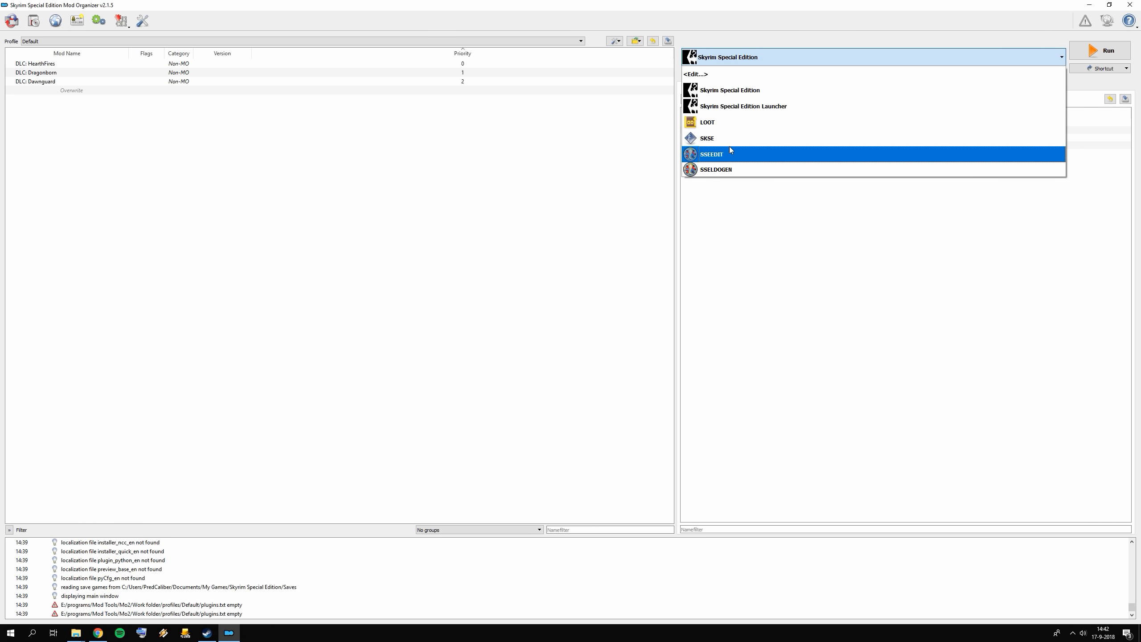
{"action": "left_click", "coordinate": [736, 74]}
- Switch to the guide page in the browser, open its SKSE 64 link in a new tab and view that page
{"action": "left_click", "coordinate": [76, 633]}
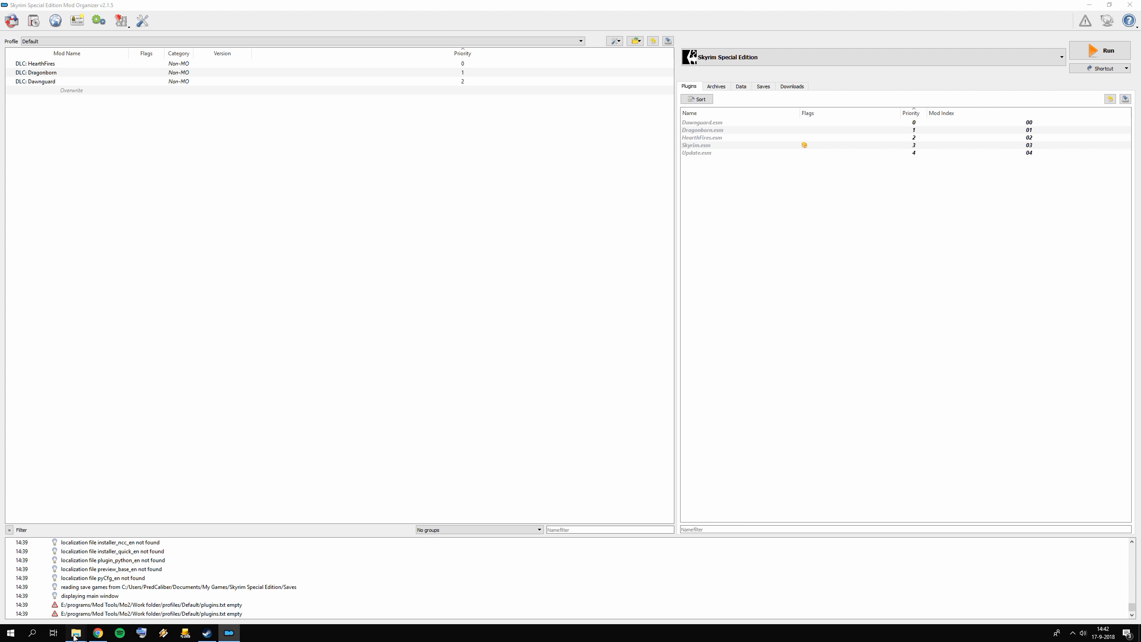
{"action": "mouse_move", "coordinate": [64, 604]}
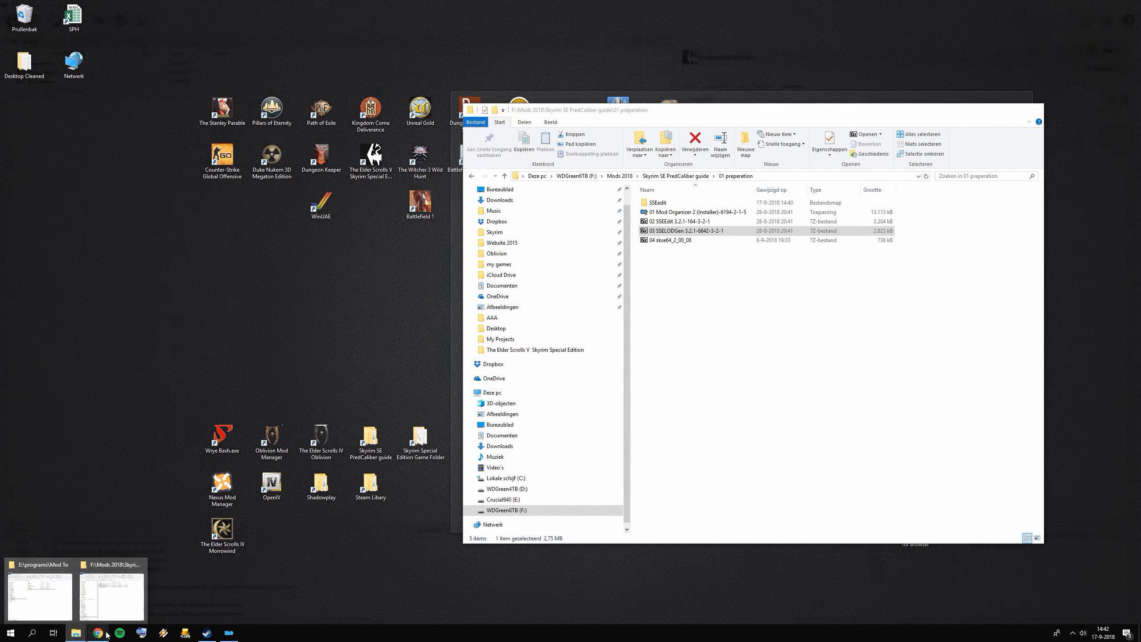
{"action": "left_click", "coordinate": [117, 601]}
{"action": "left_click", "coordinate": [74, 6]}
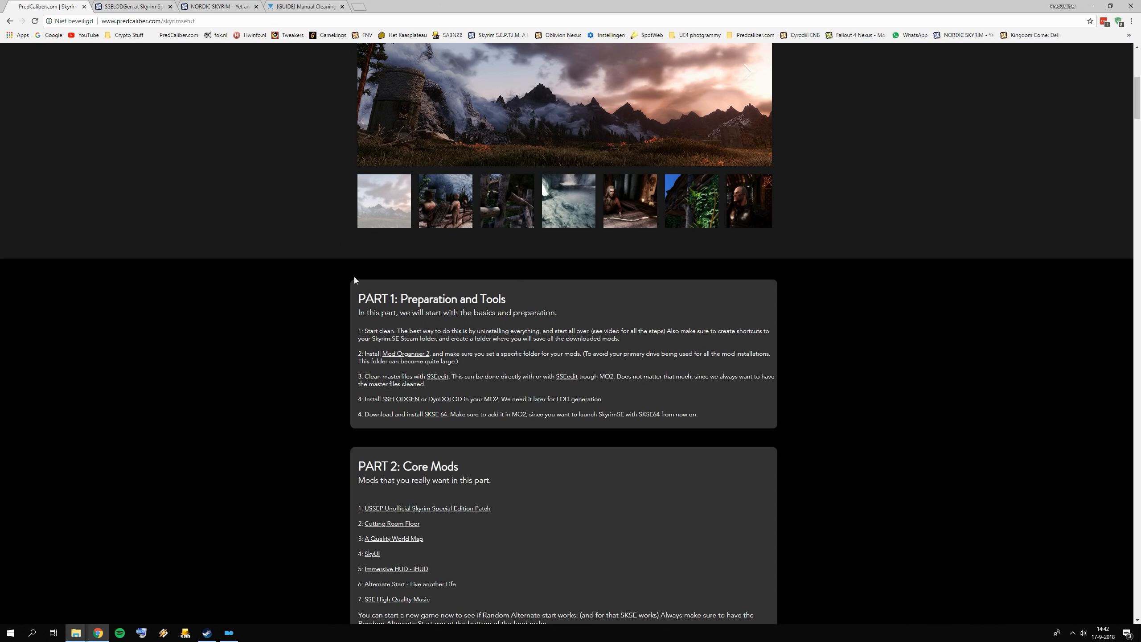
{"action": "right_click", "coordinate": [437, 421]}
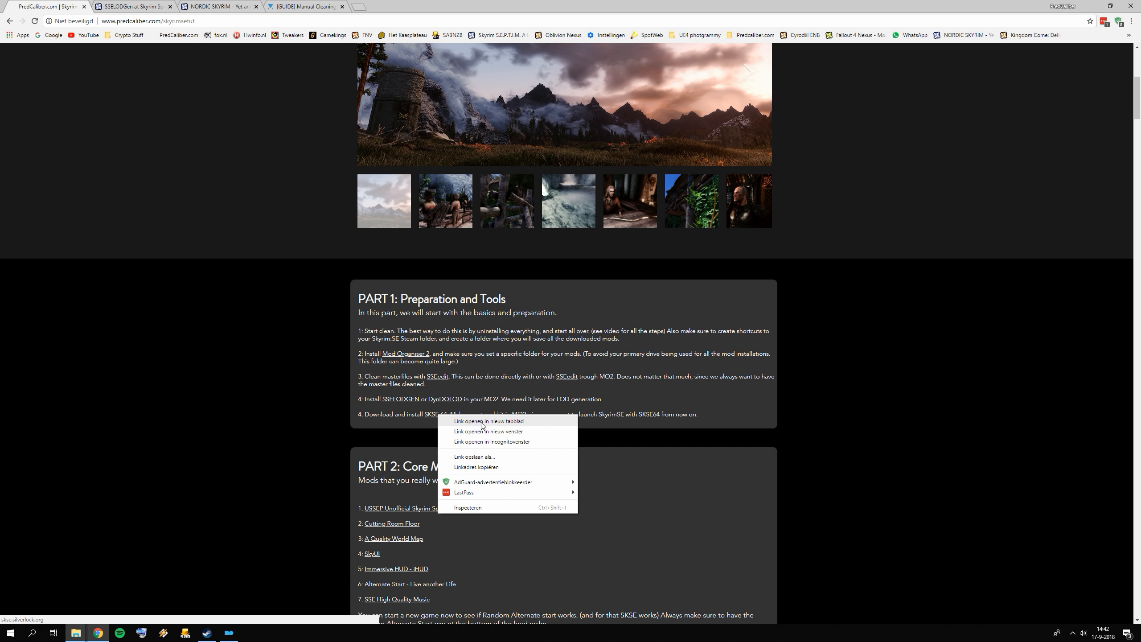
{"action": "left_click", "coordinate": [482, 422]}
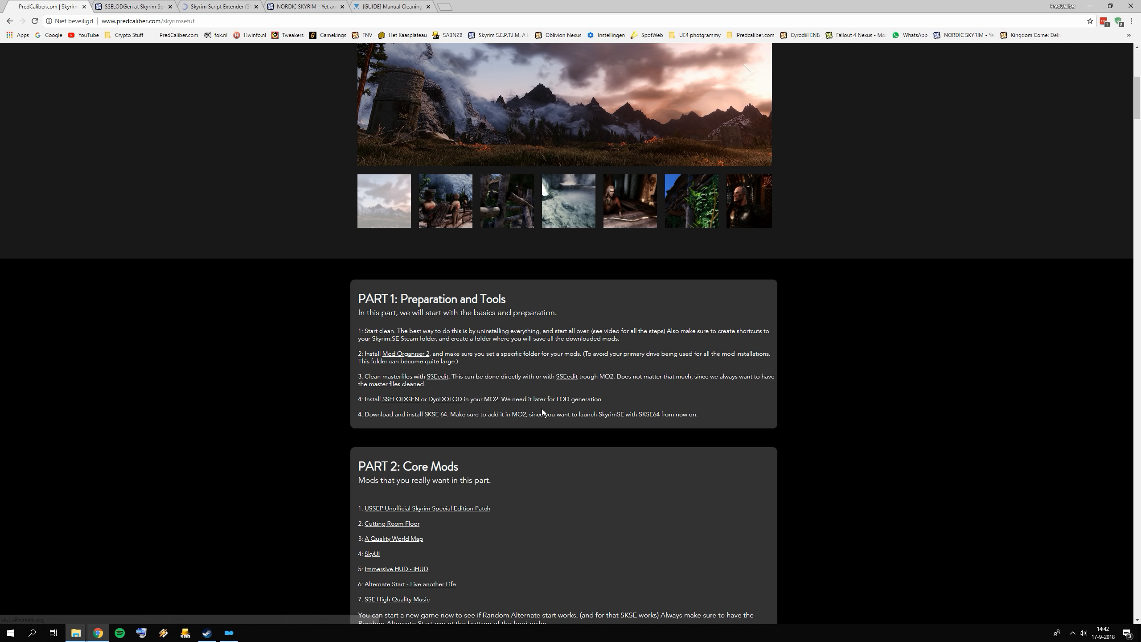
{"action": "left_click", "coordinate": [227, 9]}
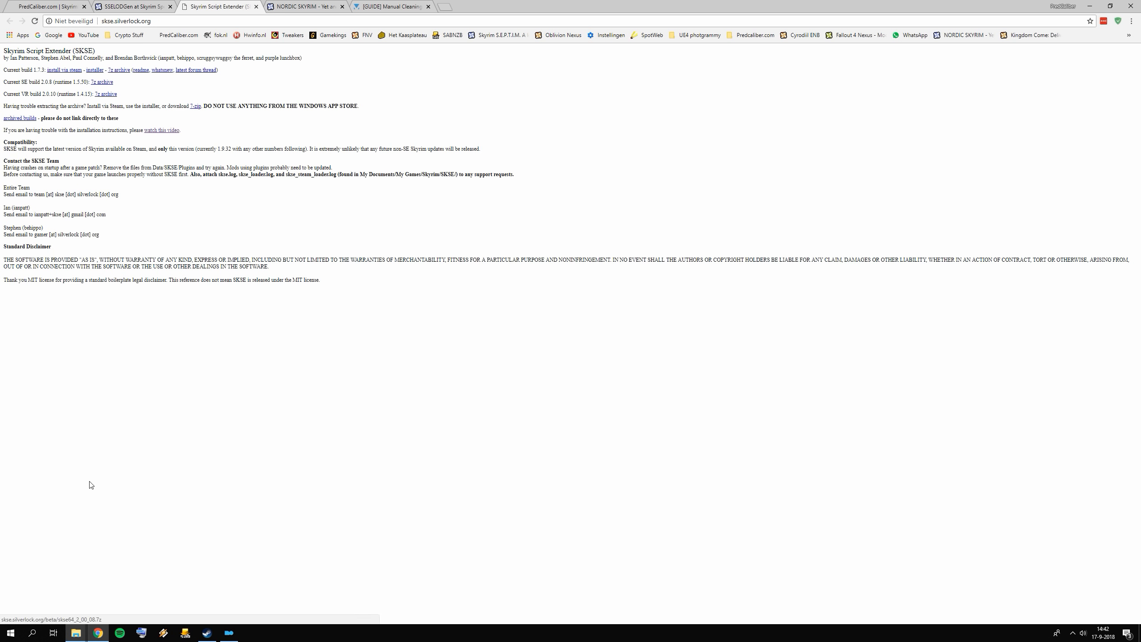
- Switch to the 01 preperation folder window and delete the SSEedit folder
{"action": "left_click", "coordinate": [76, 633]}
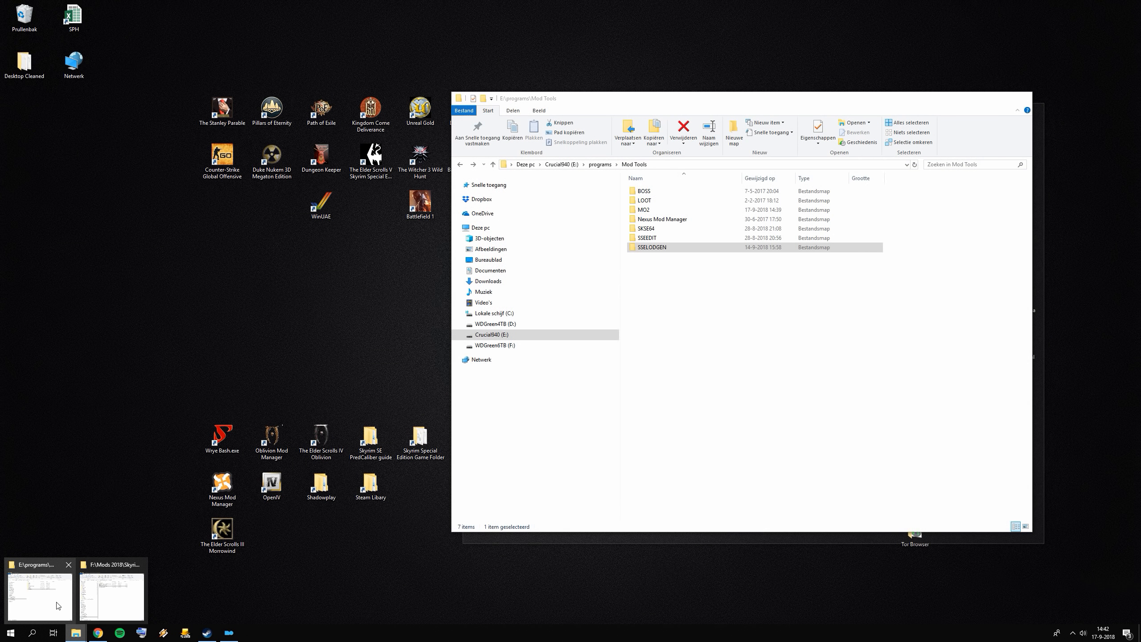
{"action": "left_click", "coordinate": [81, 602]}
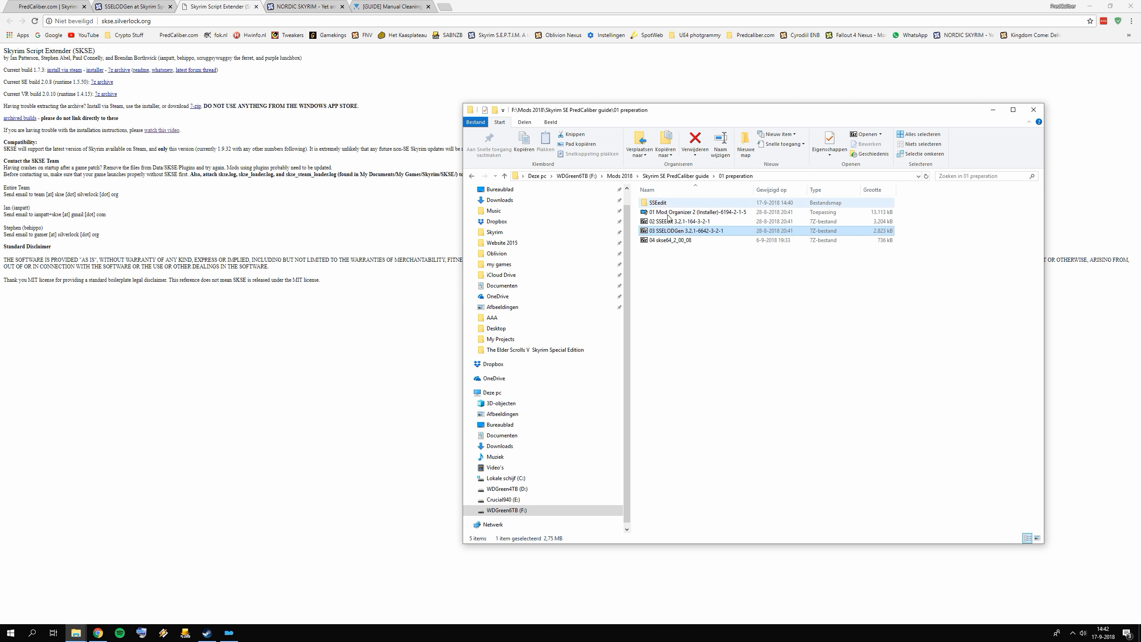
{"action": "left_click", "coordinate": [660, 203]}
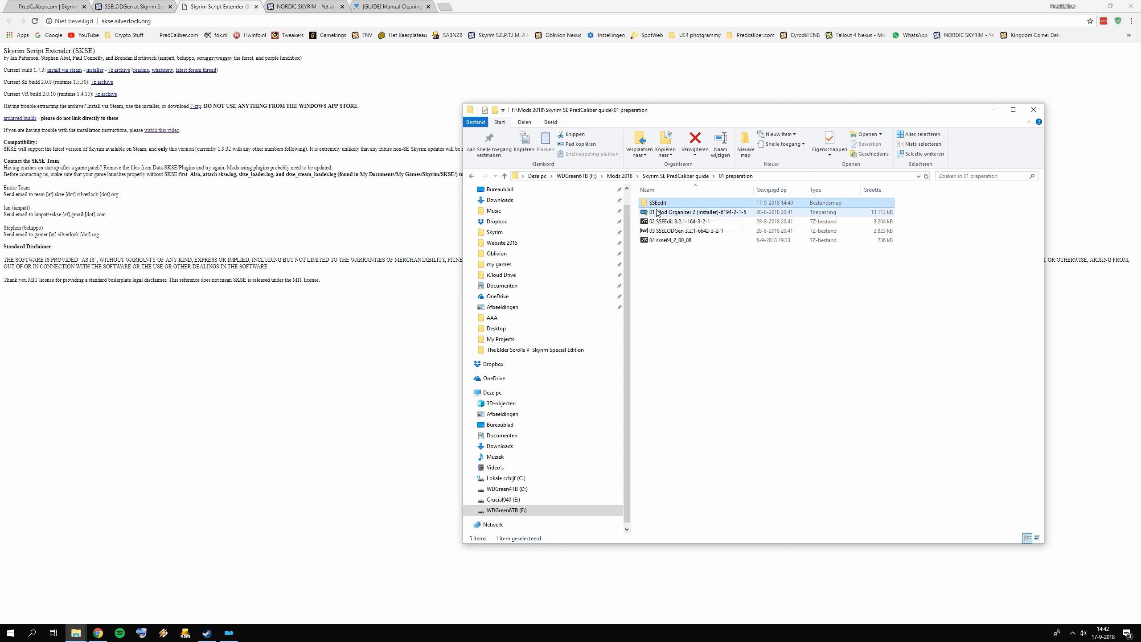
{"action": "key", "text": "Delete"}
- Extract the 04 skse64_2_00_08 archive into a new SKSE64 subfolder of 01 preperation and close the archive
{"action": "left_click", "coordinate": [666, 231]}
{"action": "right_click", "coordinate": [666, 232]}
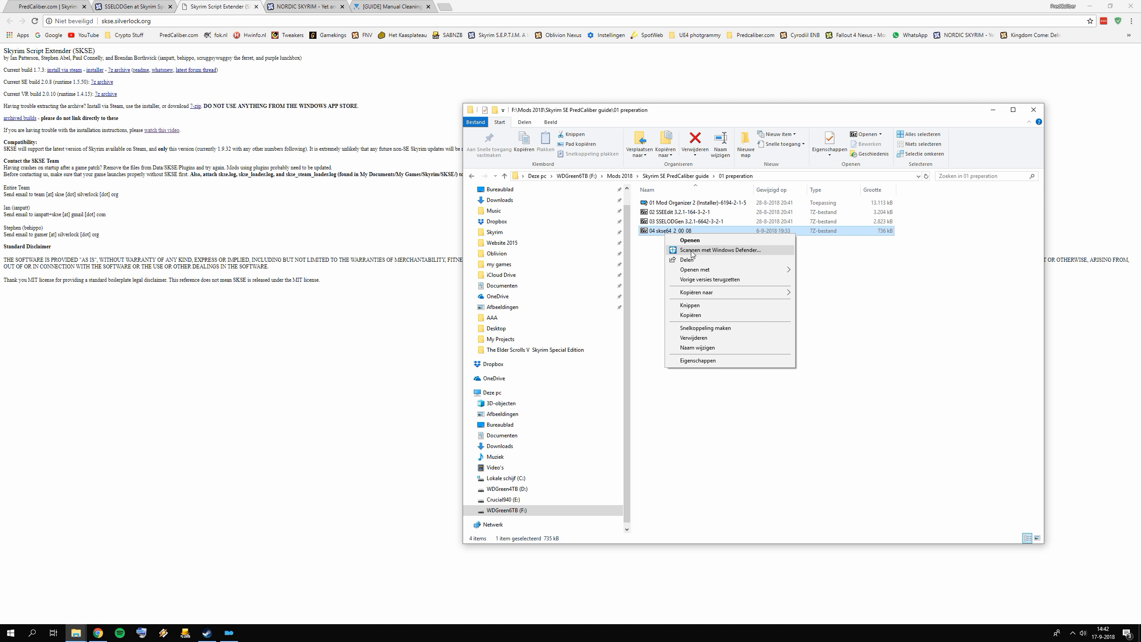
{"action": "left_click", "coordinate": [689, 240]}
{"action": "left_click", "coordinate": [644, 340]}
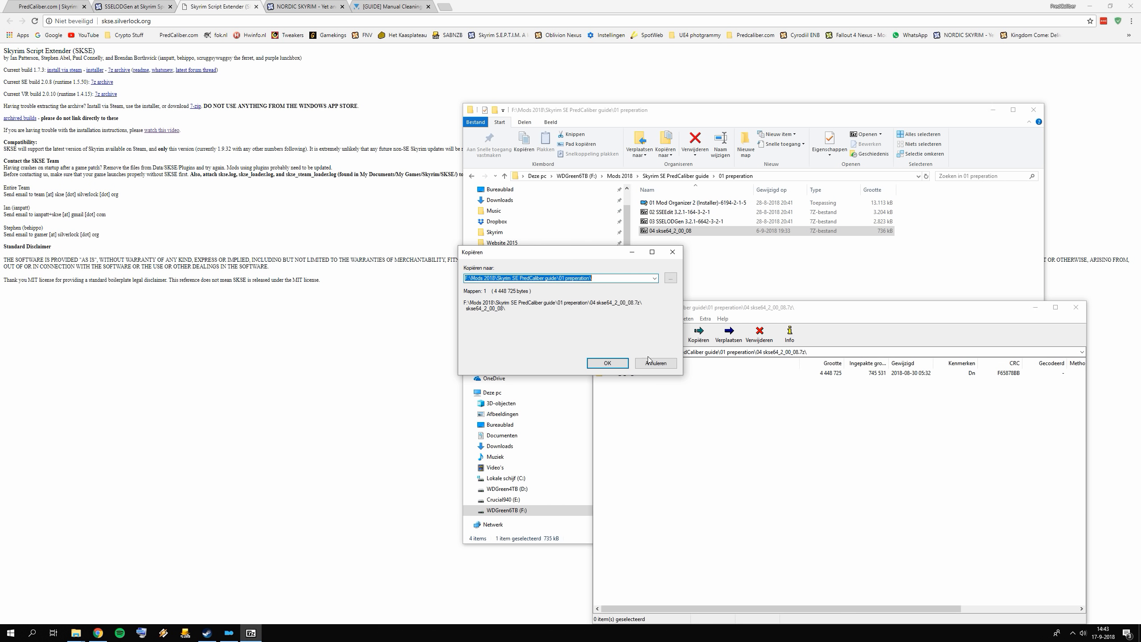
{"action": "left_click", "coordinate": [619, 279]}
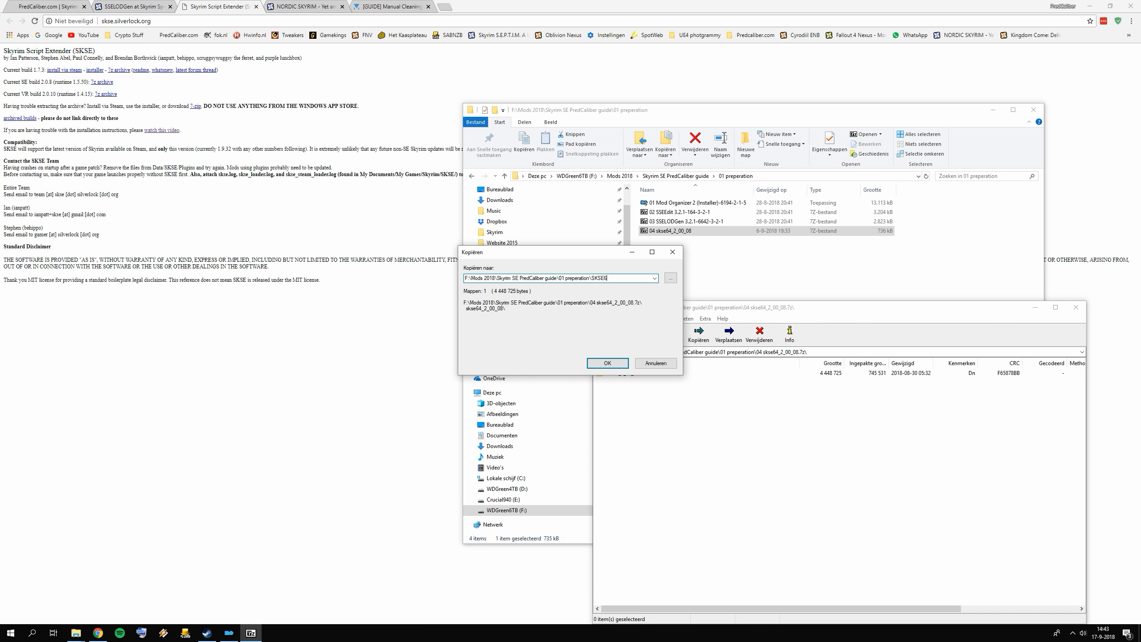
{"action": "type", "text": "SKSE64"}
{"action": "key", "text": "Return"}
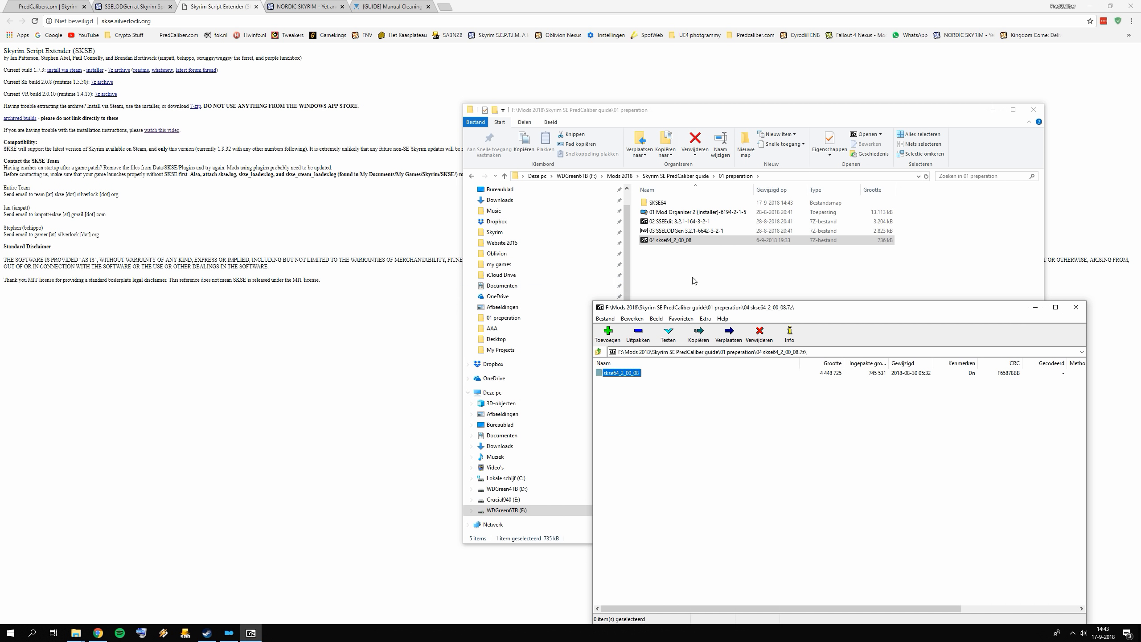
{"action": "left_click", "coordinate": [1076, 307]}
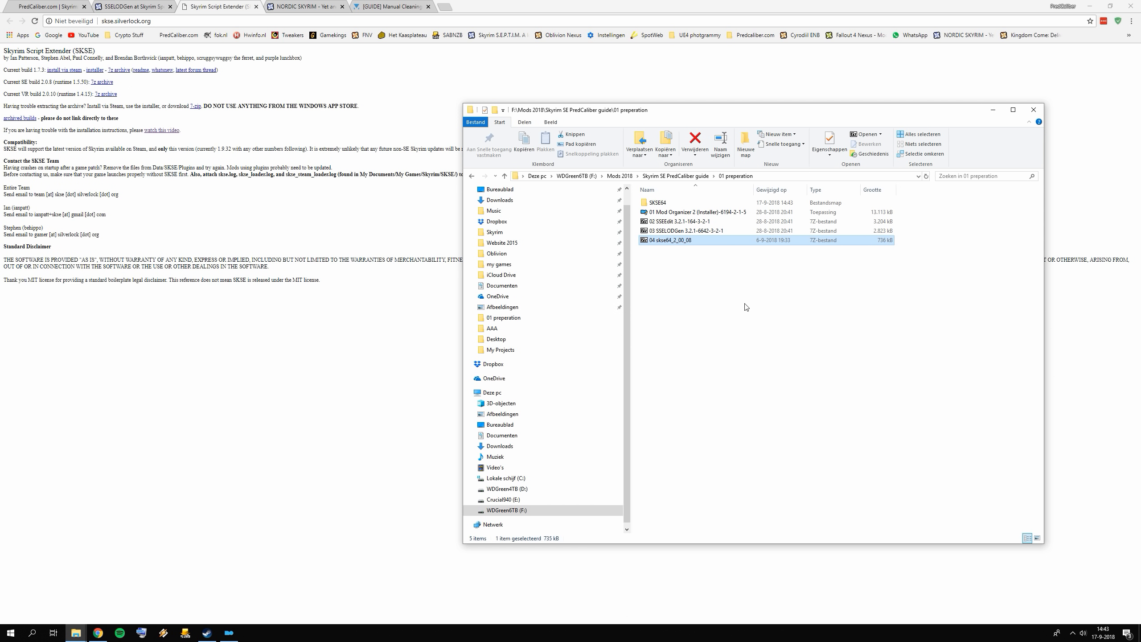
- Copy skse64_1_5_50.dll, skse64_loader and skse64_steam_loader.dll from the extracted SKSE64\skse64_2_00_08 folder
{"action": "double_click", "coordinate": [659, 203]}
{"action": "double_click", "coordinate": [665, 203]}
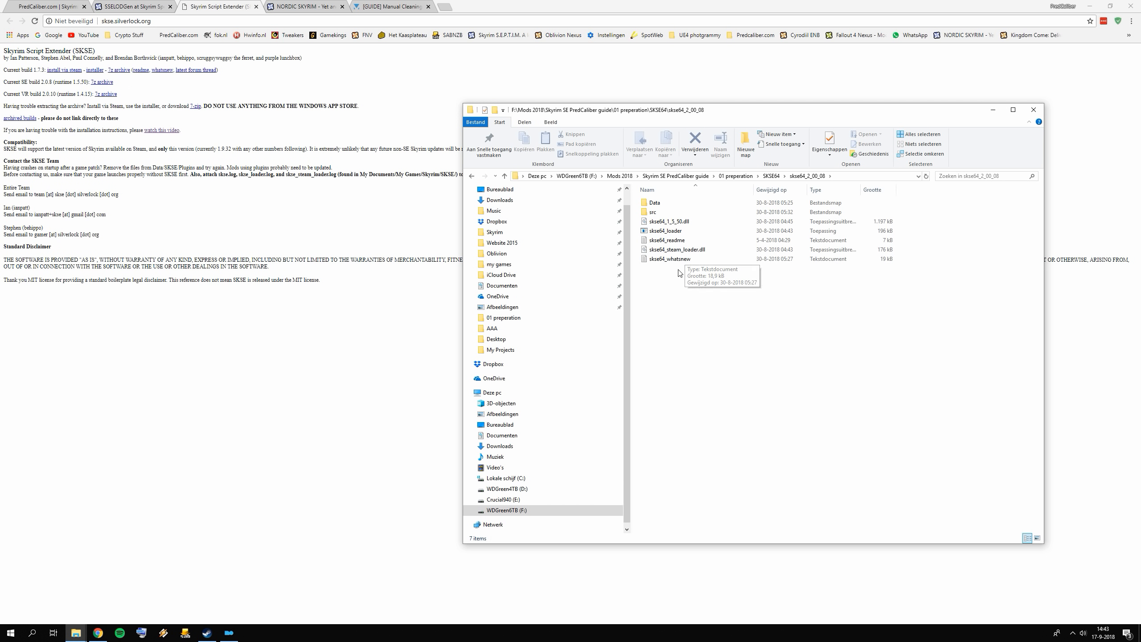
{"action": "left_click", "coordinate": [687, 222]}
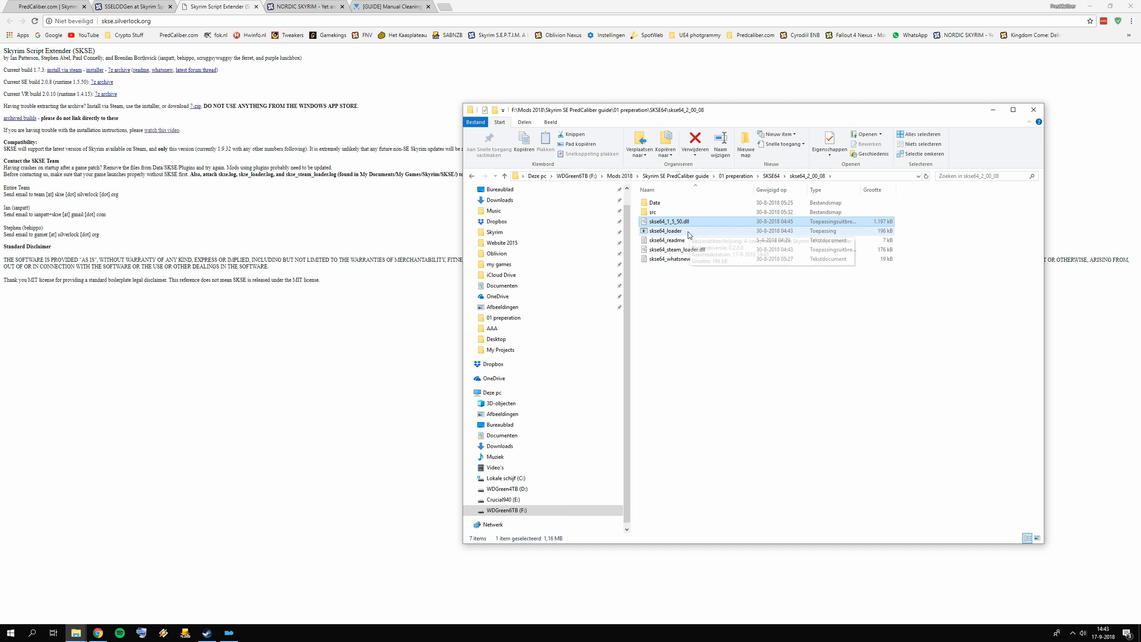
{"action": "left_click", "coordinate": [689, 232], "text": "ctrl"}
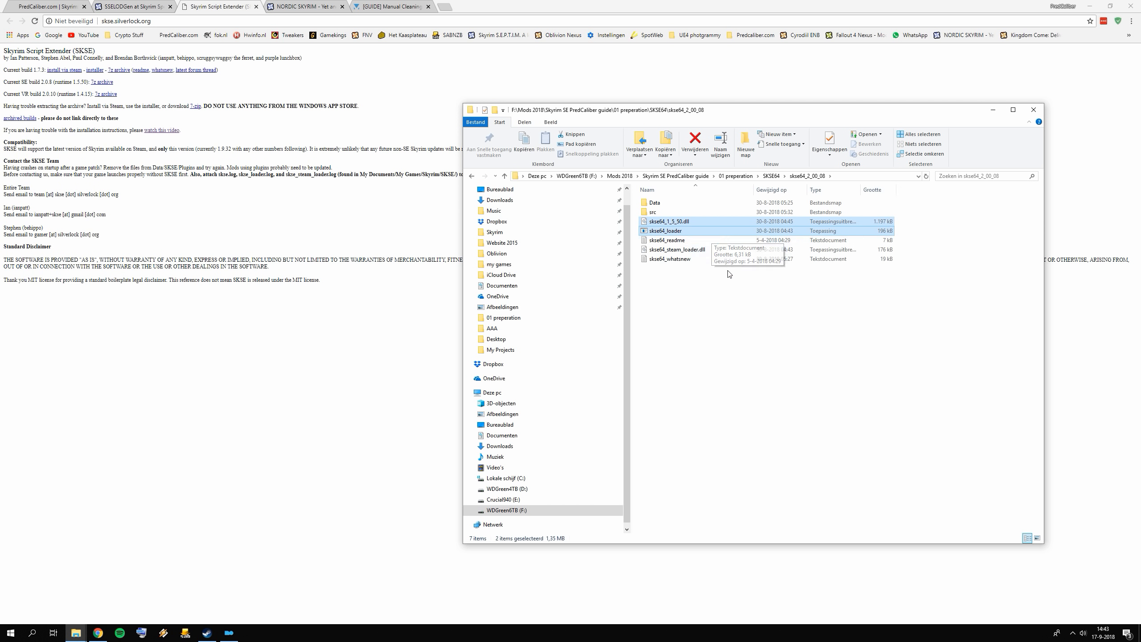
{"action": "left_click", "coordinate": [694, 250], "text": "ctrl"}
{"action": "right_click", "coordinate": [695, 251]}
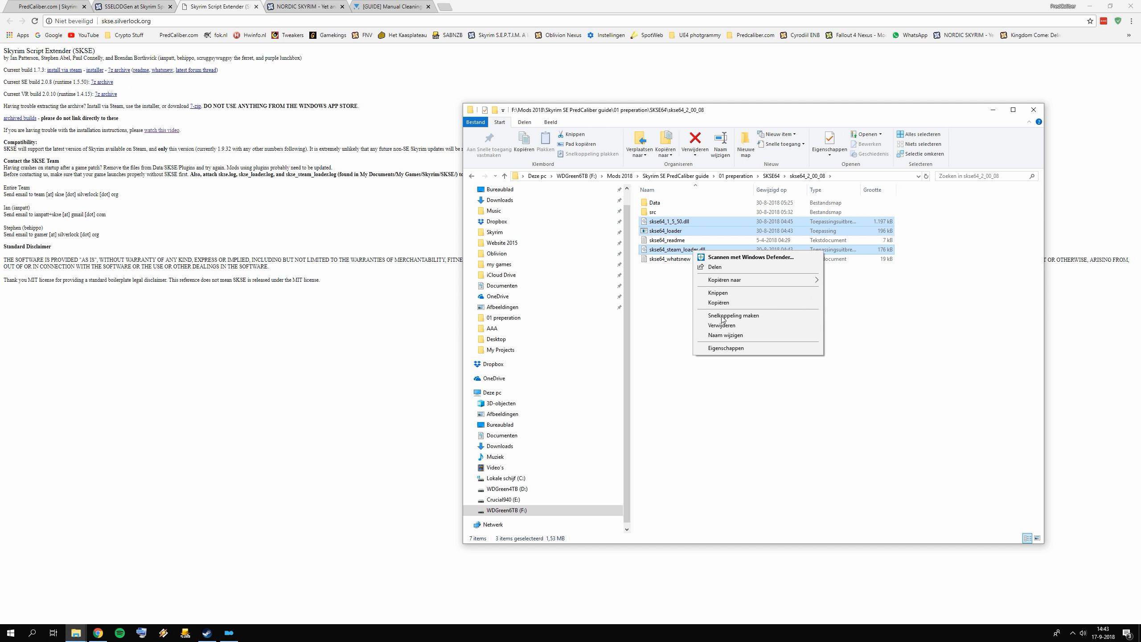
{"action": "left_click", "coordinate": [718, 302]}
- Open the Skyrim Special Edition game folder from its desktop shortcut and paste the three copied SKSE files there
{"action": "key", "text": "super+d"}
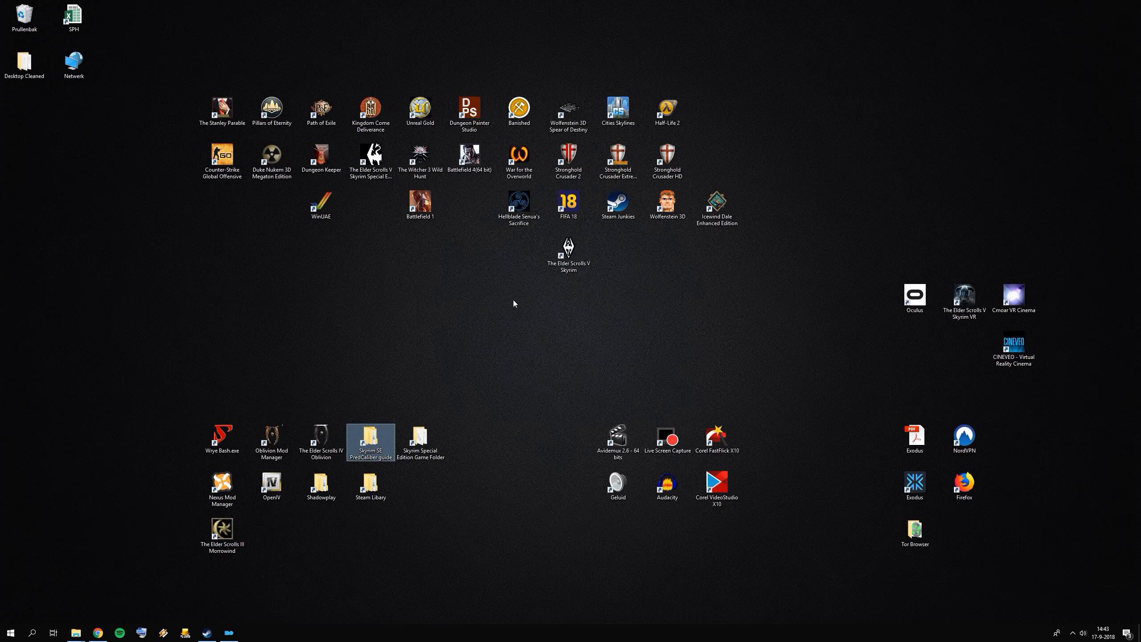
{"action": "left_click", "coordinate": [425, 436]}
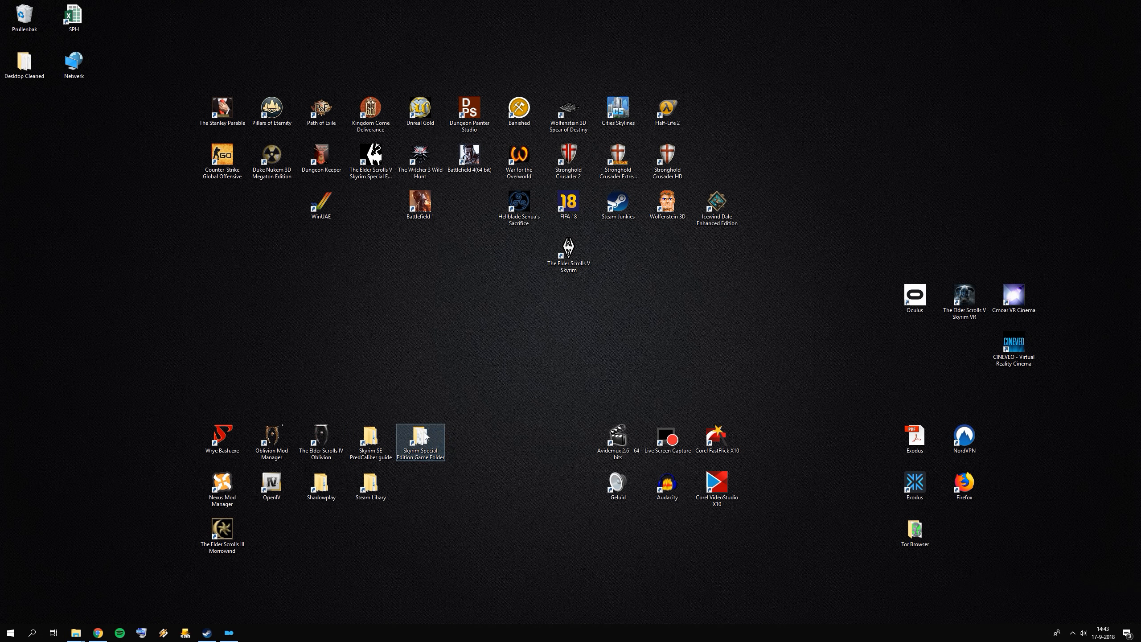
{"action": "double_click", "coordinate": [426, 436]}
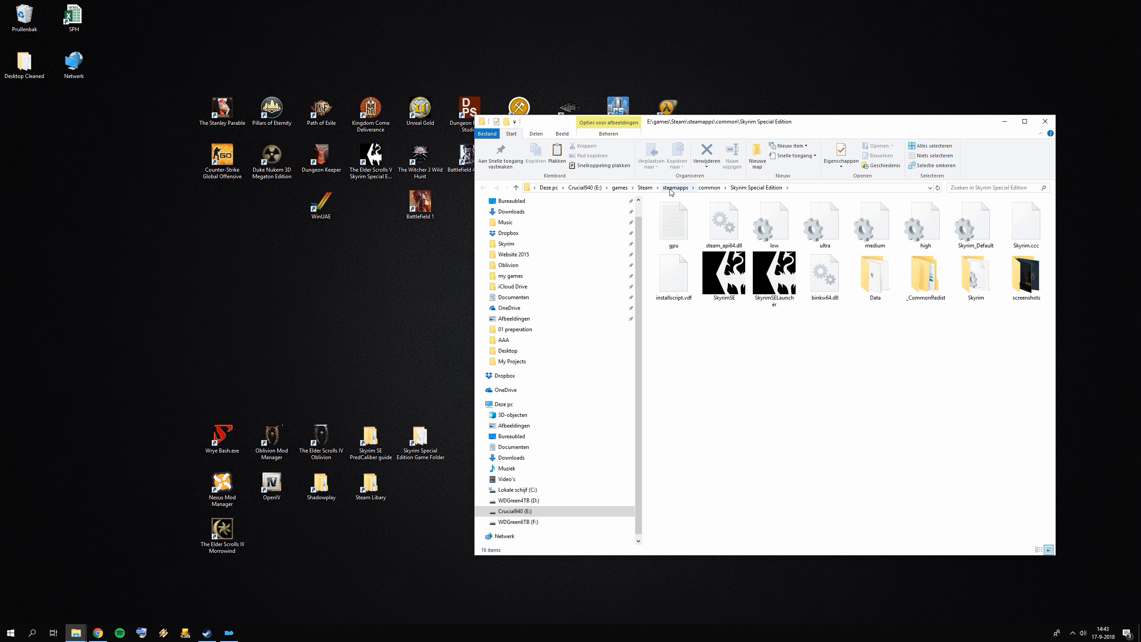
{"action": "right_click", "coordinate": [757, 363]}
{"action": "left_click", "coordinate": [771, 418]}
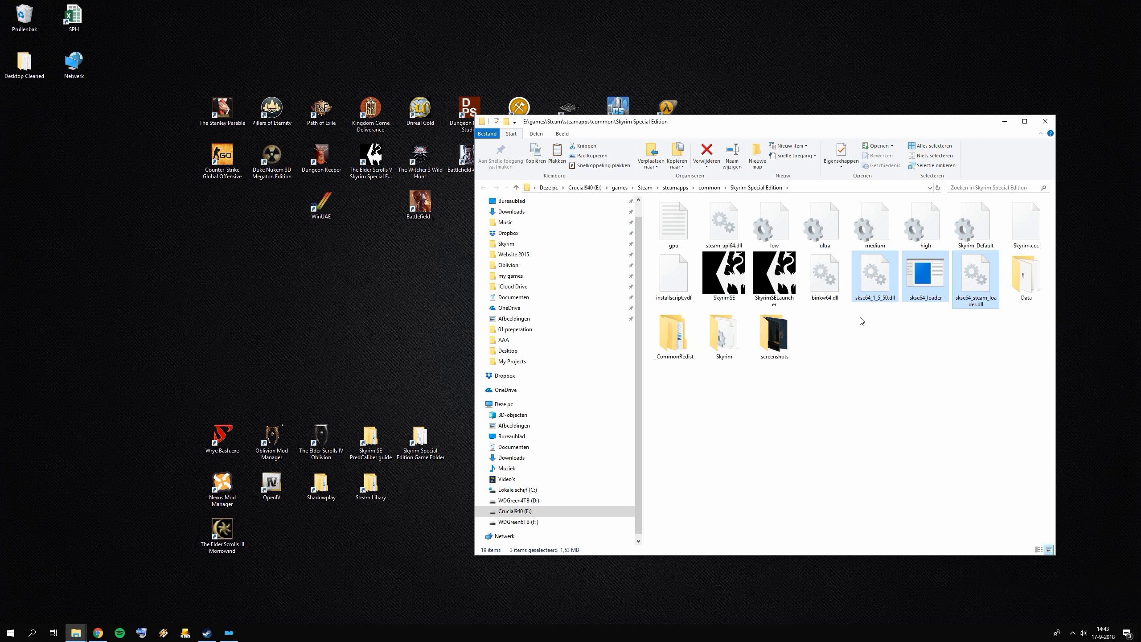
{"action": "left_click", "coordinate": [891, 341]}
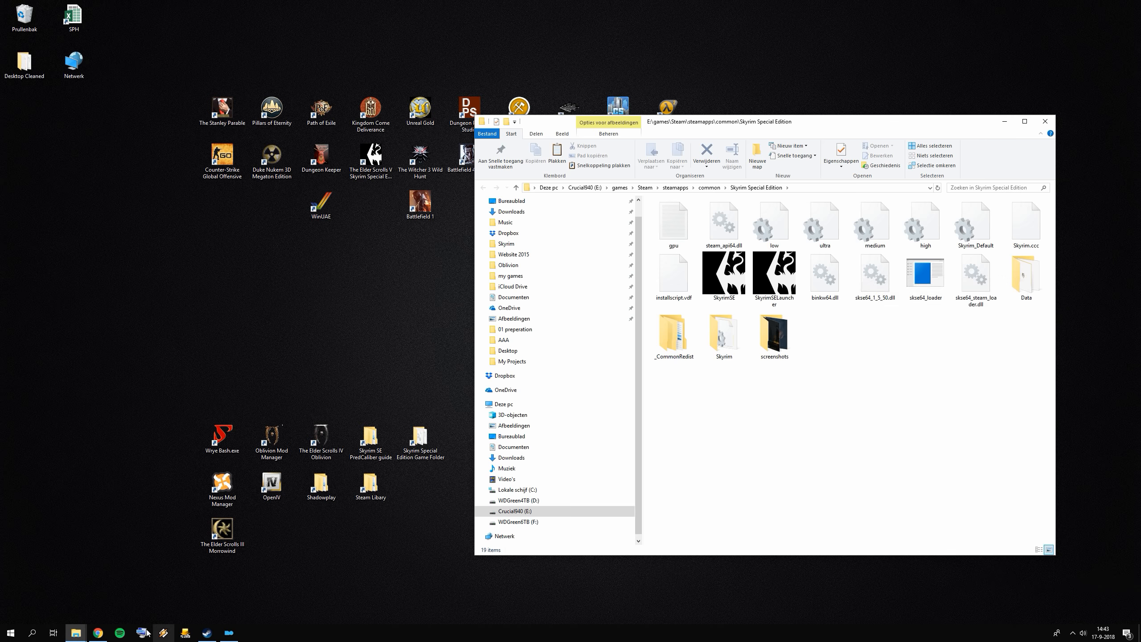
- Return to the extracted skse64_2_00_08 folder window and look at its Data folder
{"action": "left_click", "coordinate": [77, 635]}
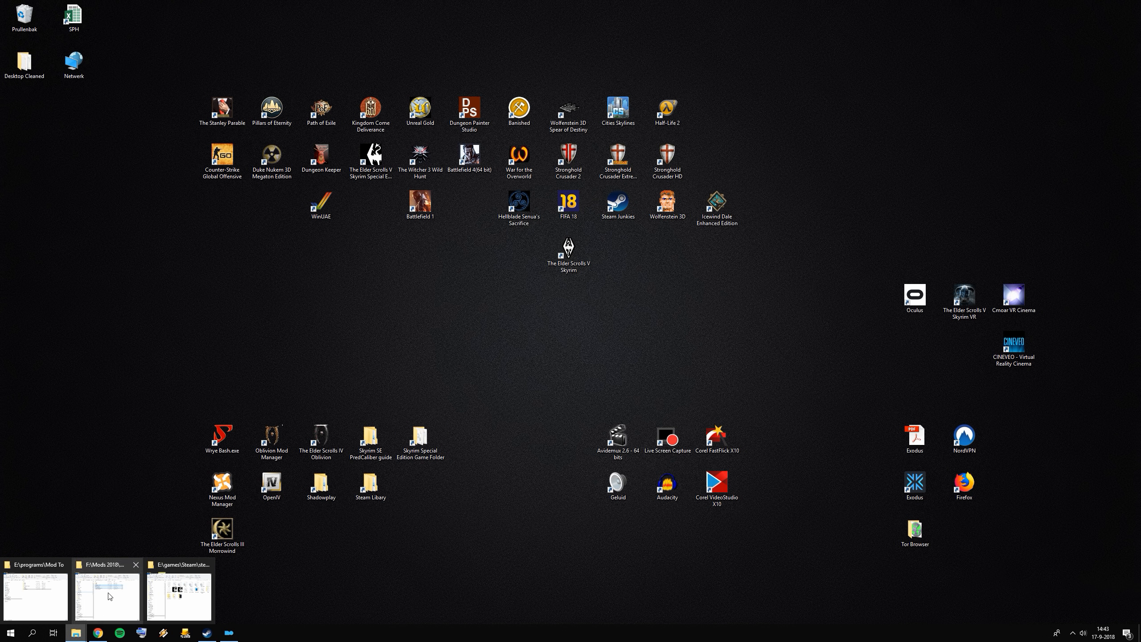
{"action": "mouse_move", "coordinate": [69, 594]}
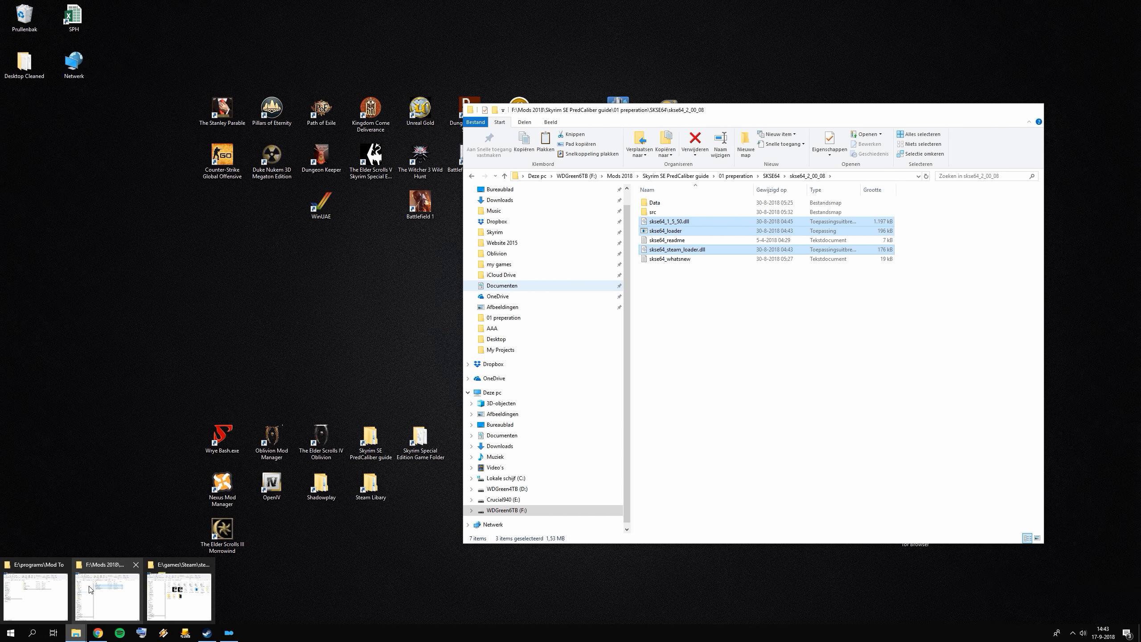
{"action": "left_click", "coordinate": [91, 591]}
{"action": "key", "text": "BackSpace"}
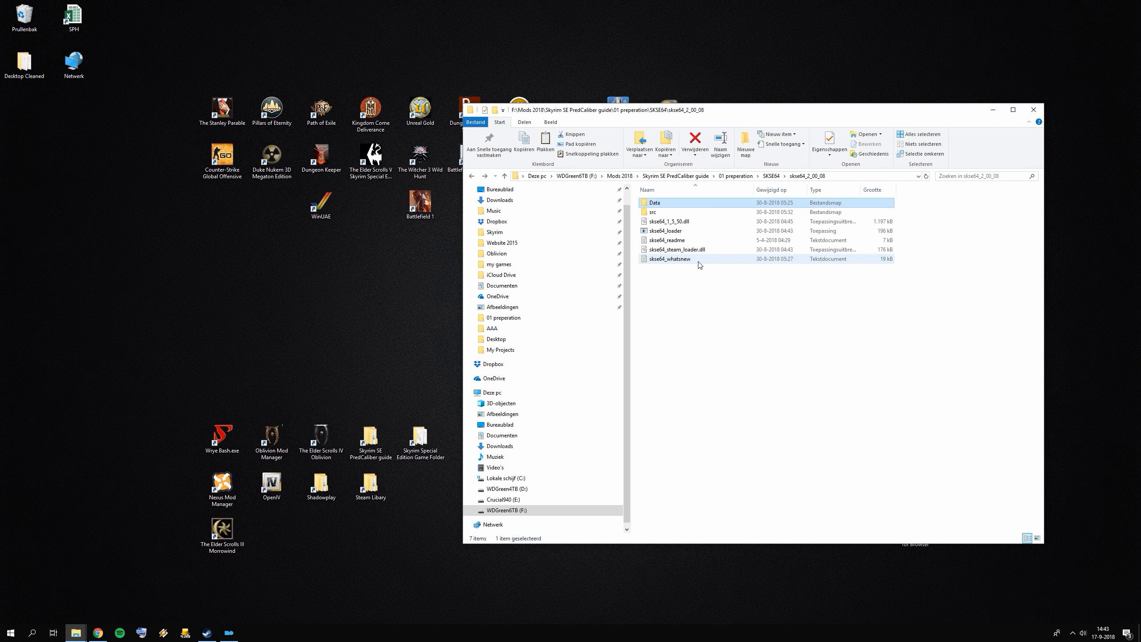
{"action": "right_click", "coordinate": [281, 587]}
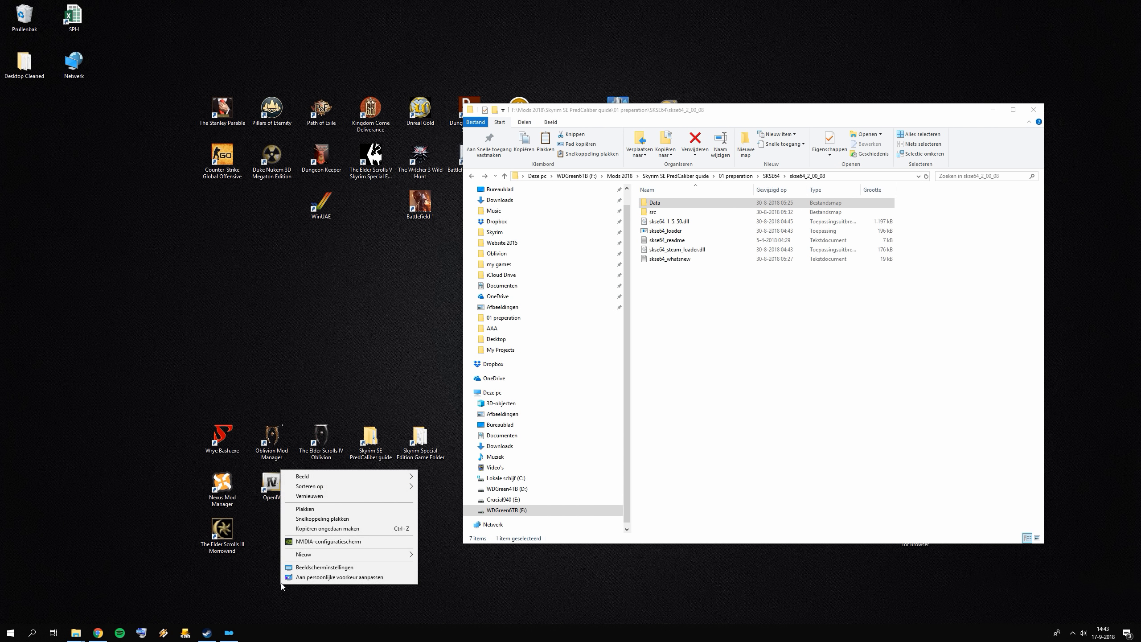
{"action": "left_click", "coordinate": [346, 364]}
- Switch to Mod Organizer and start installing a mod from the 04 skse64_2_00_08 archive in the 01 preperation folder
{"action": "left_click", "coordinate": [229, 635]}
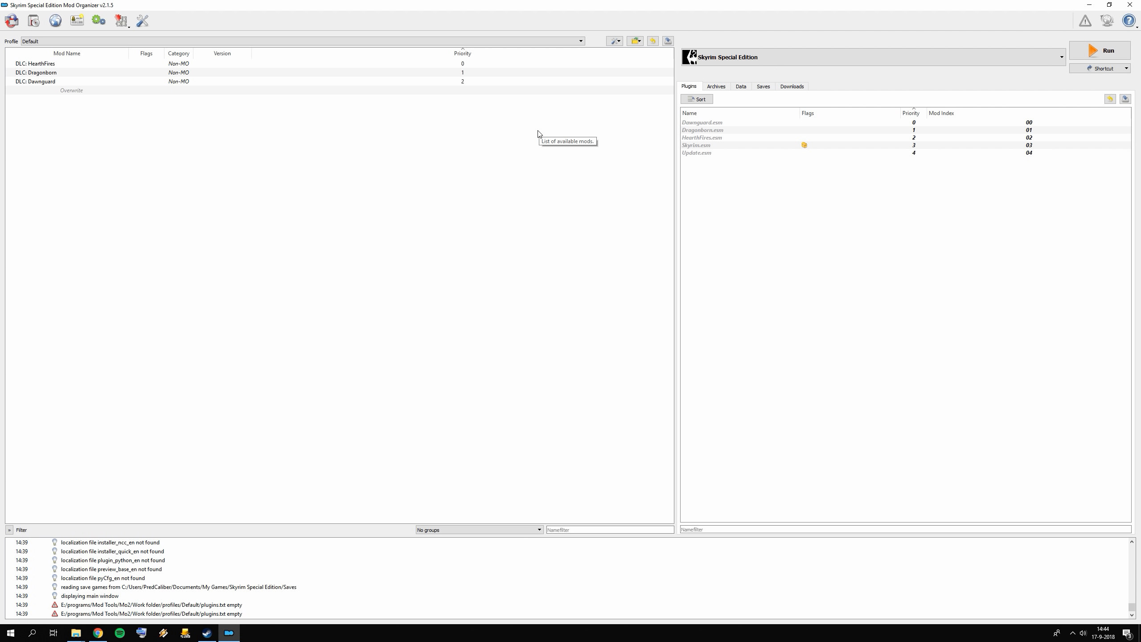
{"action": "left_click", "coordinate": [33, 20]}
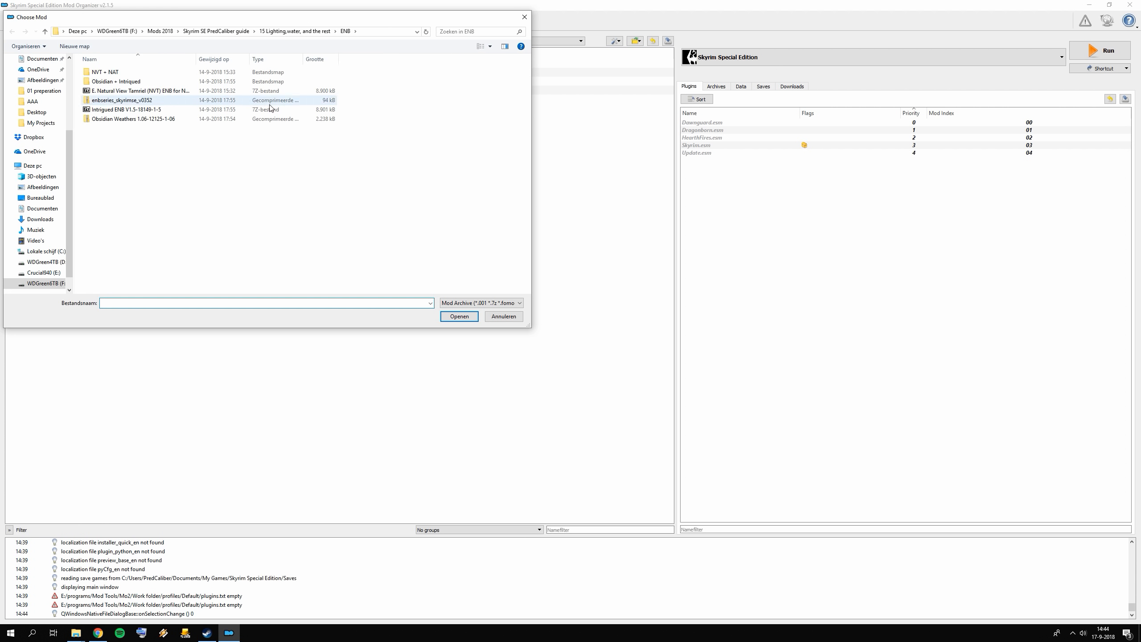
{"action": "left_click", "coordinate": [216, 31]}
{"action": "double_click", "coordinate": [113, 72]}
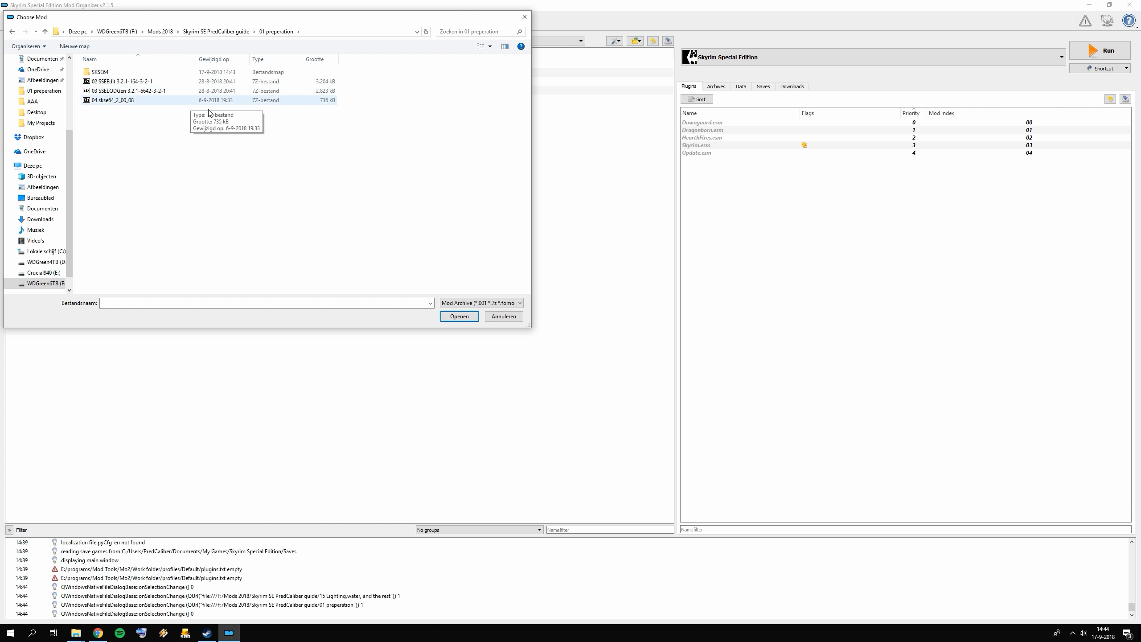
{"action": "double_click", "coordinate": [121, 101]}
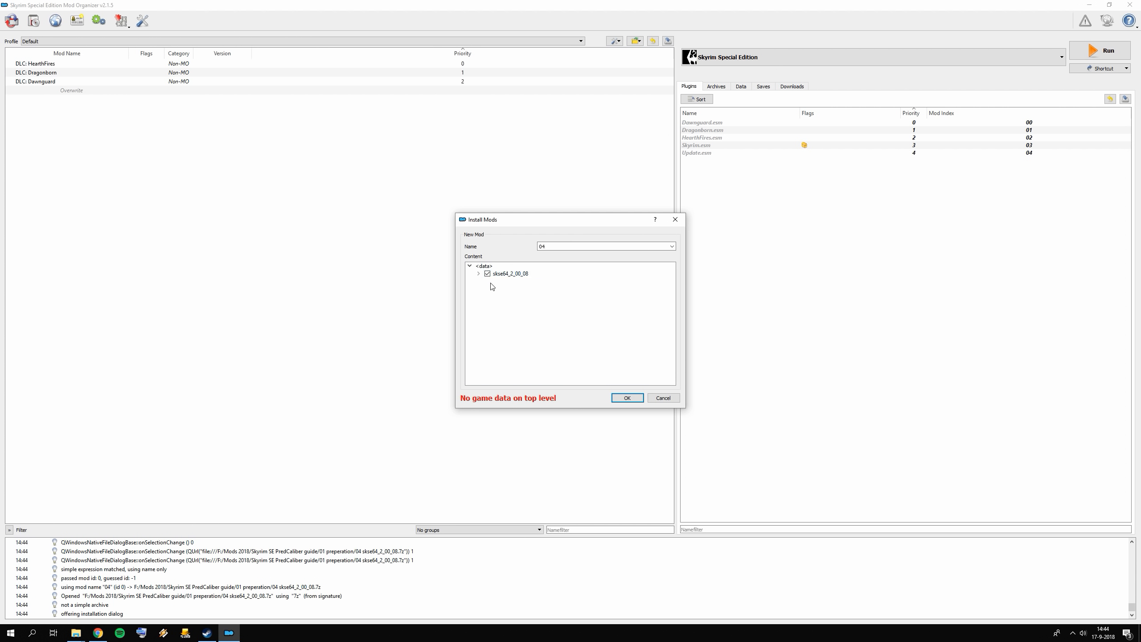
- Use the Data folder inside skse64_2_00_08 as the data directory and install the mod under the name 00 SKSE Data Files
{"action": "left_click", "coordinate": [479, 274]}
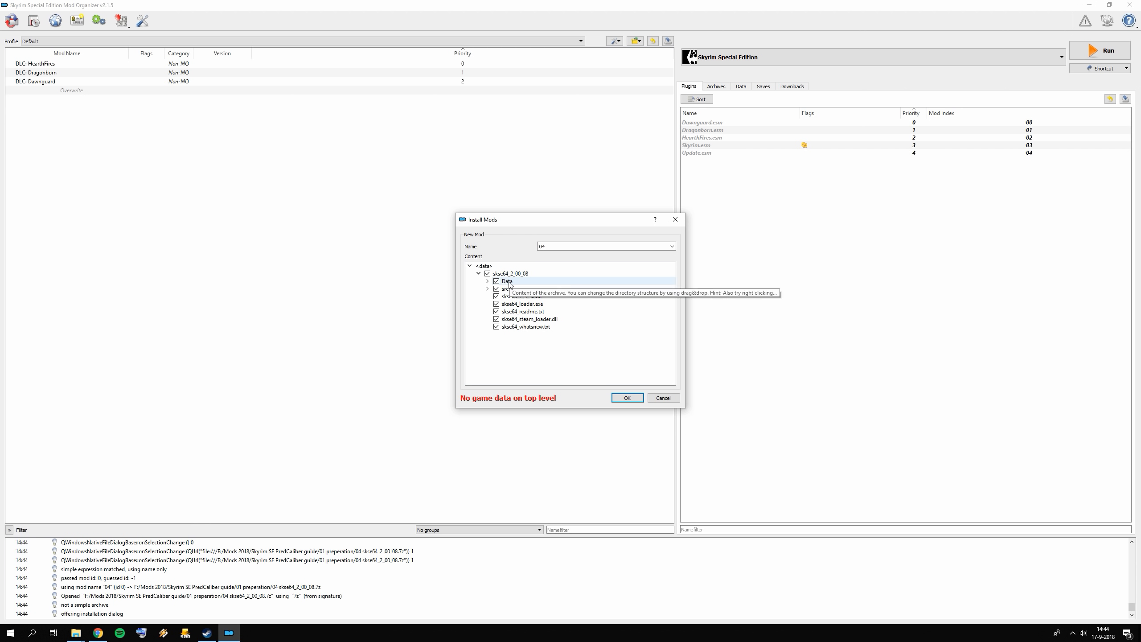
{"action": "right_click", "coordinate": [510, 282]}
{"action": "left_click", "coordinate": [544, 287]}
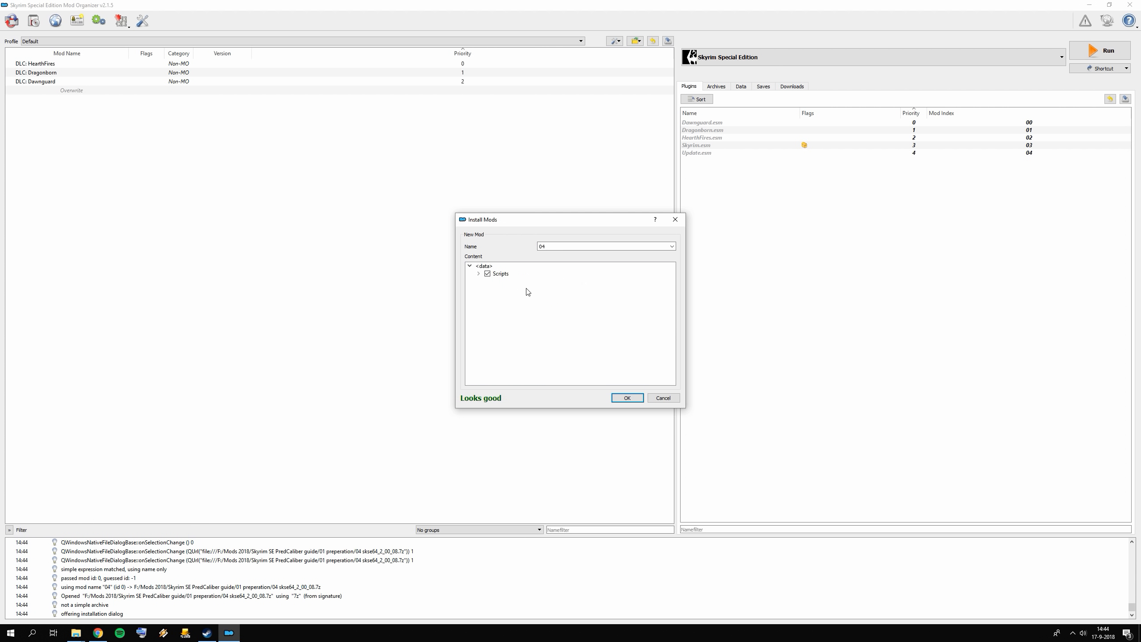
{"action": "left_click", "coordinate": [672, 246]}
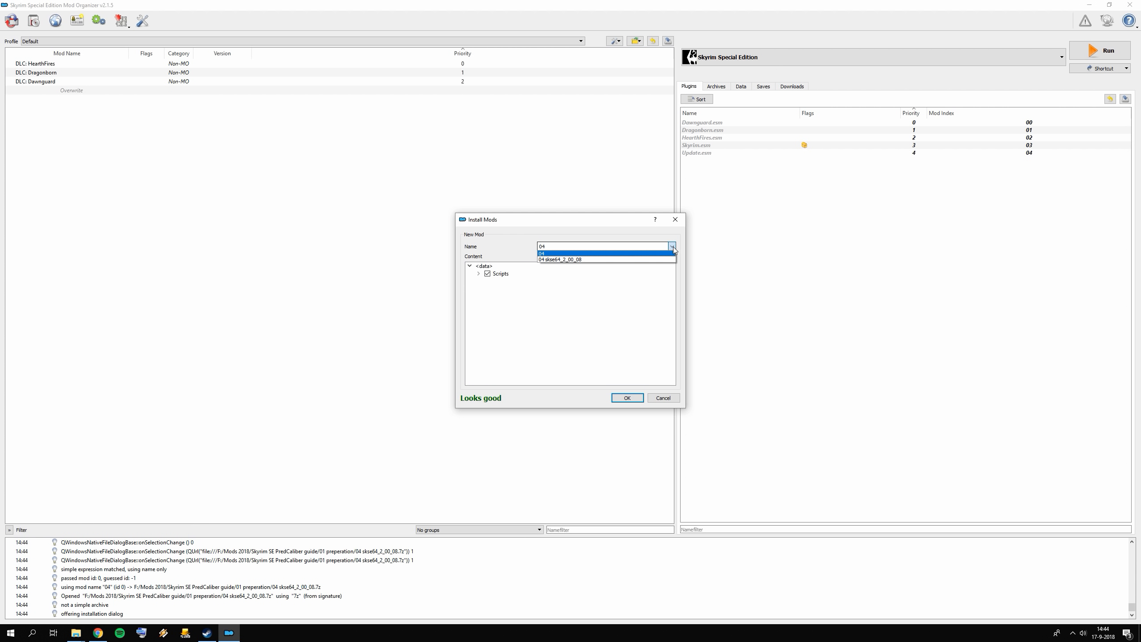
{"action": "left_click", "coordinate": [592, 244]}
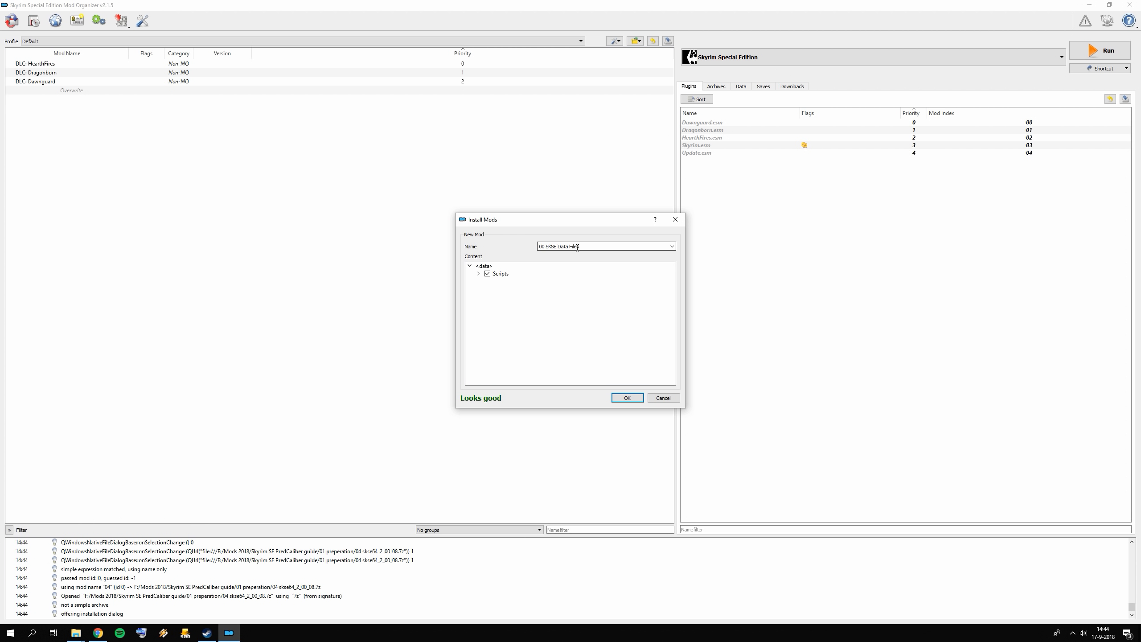
{"action": "left_click", "coordinate": [628, 397]}
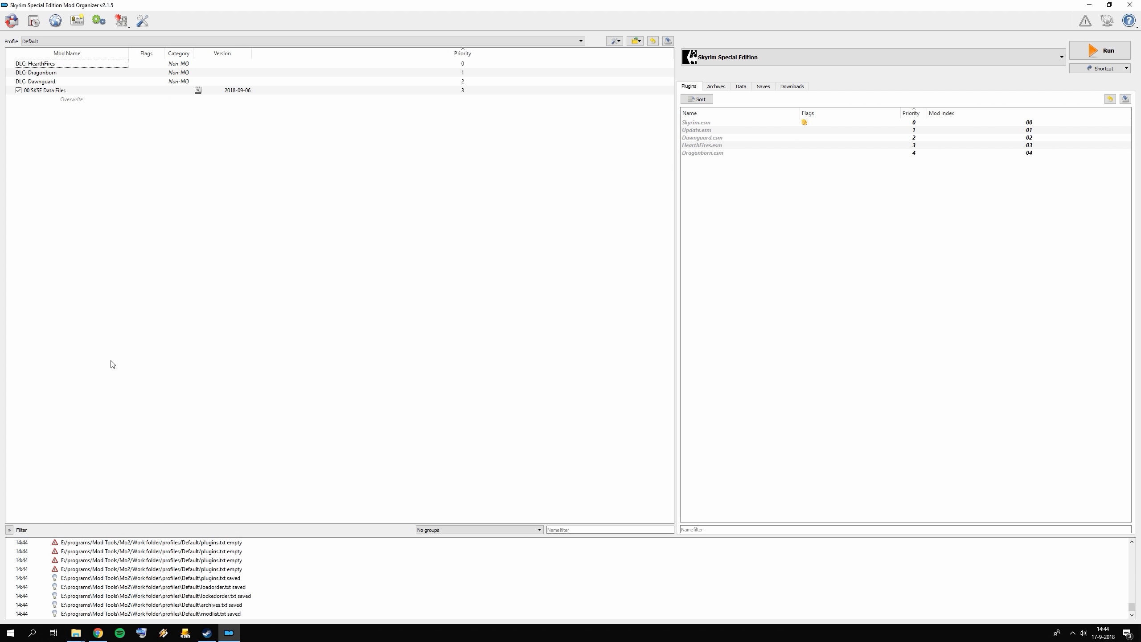
- Switch to Chrome, close the Skyrim Script Extender page, and return to Mod Organizer
{"action": "left_click", "coordinate": [98, 632]}
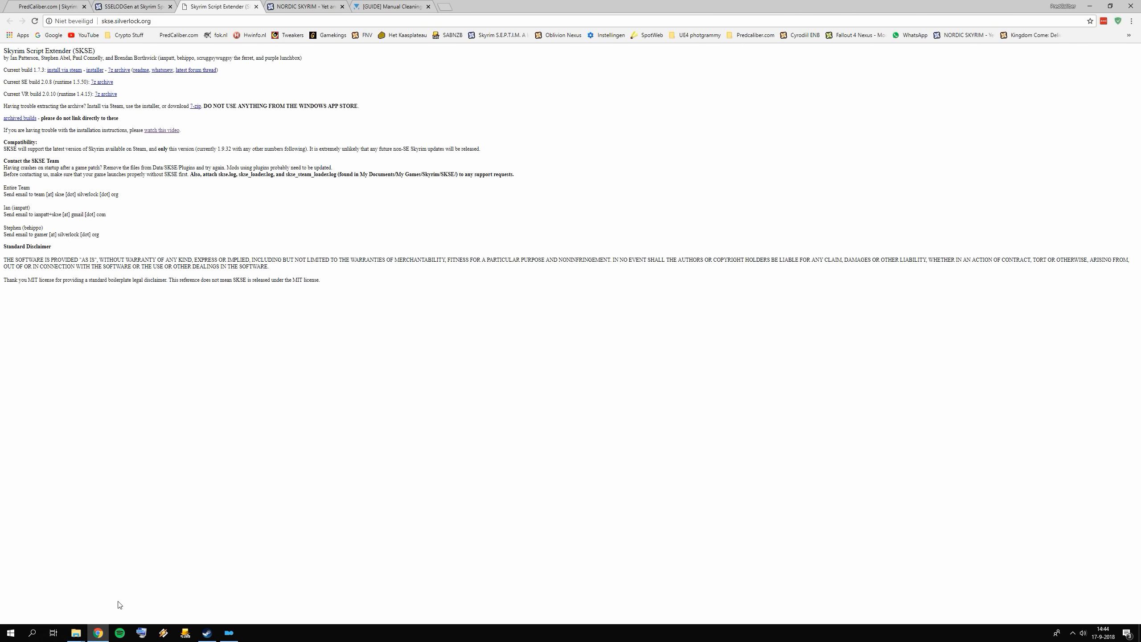
{"action": "left_click", "coordinate": [256, 6]}
{"action": "left_click", "coordinate": [278, 8]}
{"action": "key", "text": "ctrl+shift+Tab"}
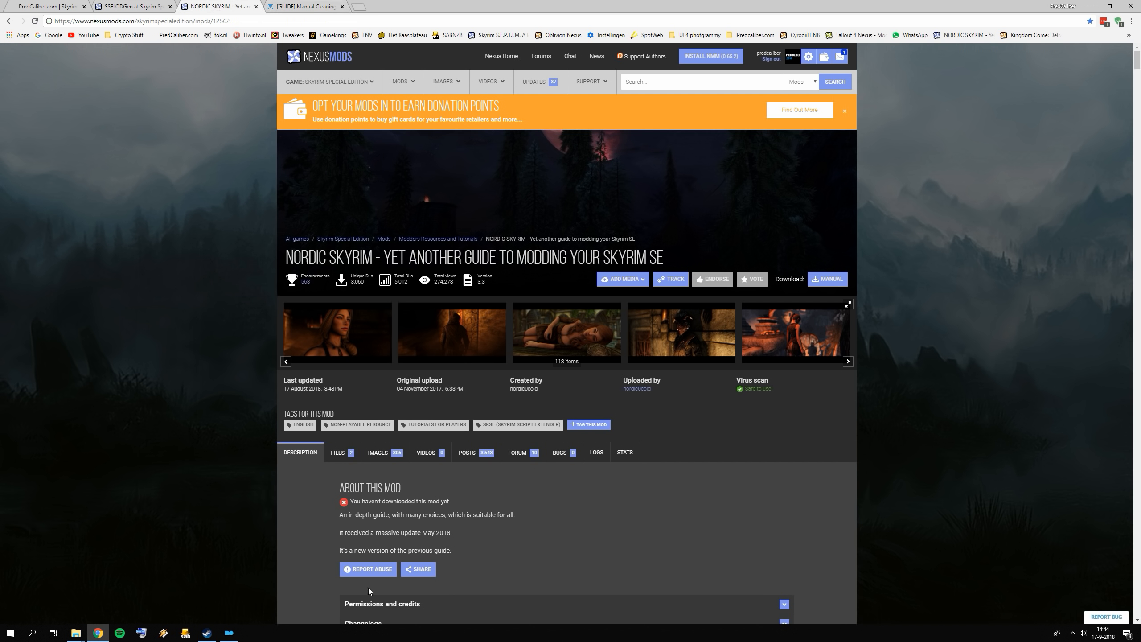
{"action": "key", "text": "alt+Tab"}
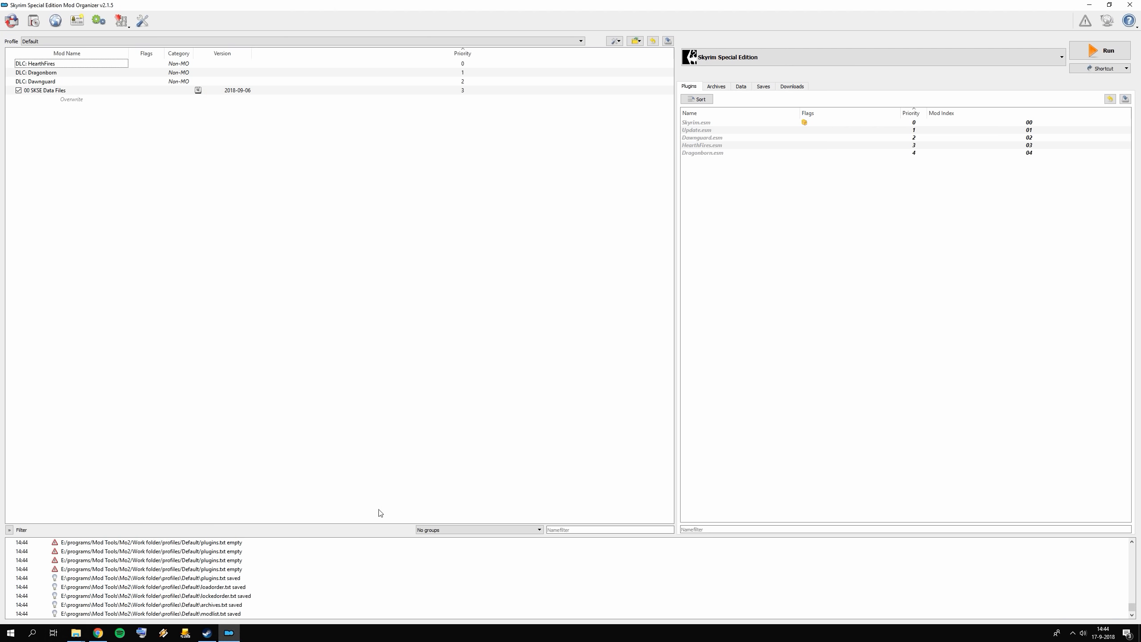
- Open the SKSE entry in the executables editor, set its title to SKSE64 and start choosing its binary
{"action": "left_click", "coordinate": [779, 59]}
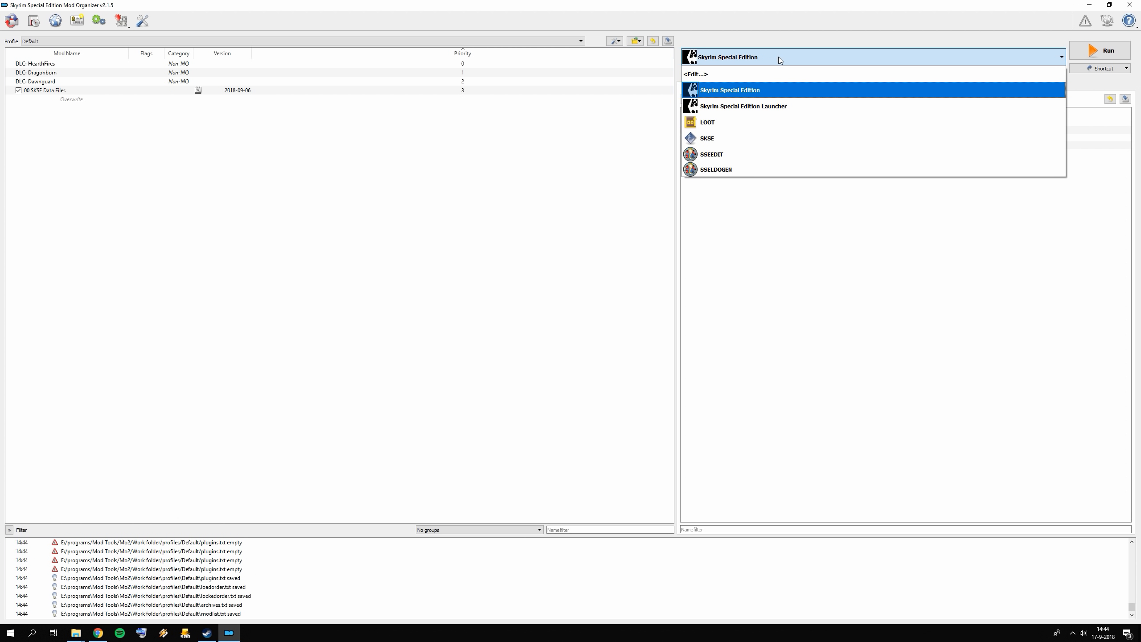
{"action": "left_click", "coordinate": [595, 204]}
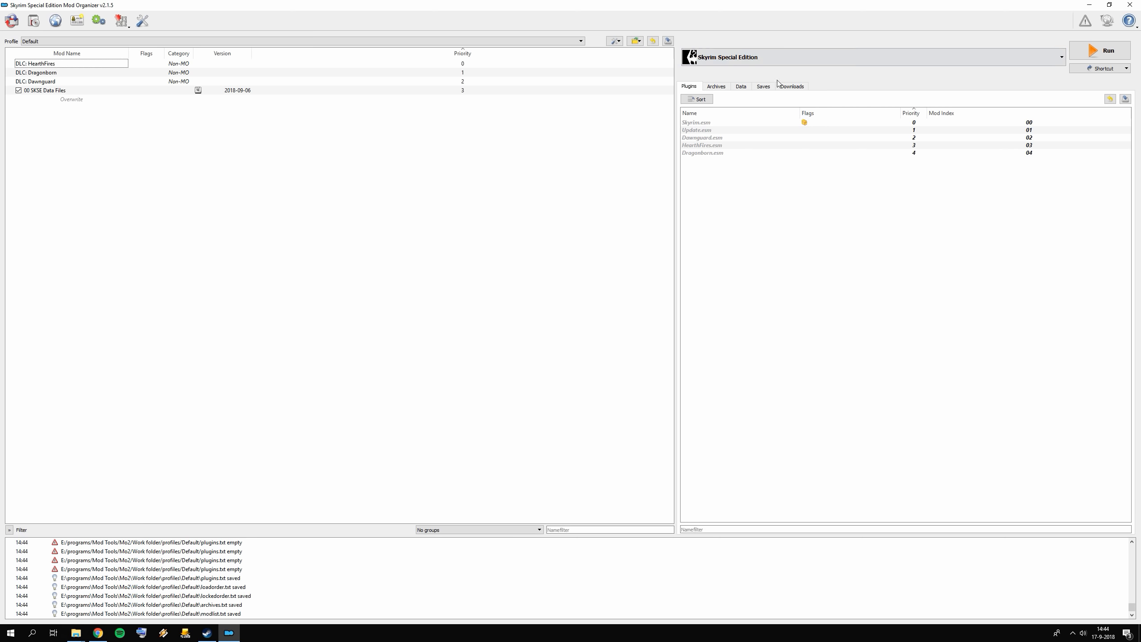
{"action": "left_click", "coordinate": [782, 64]}
{"action": "left_click", "coordinate": [733, 70]}
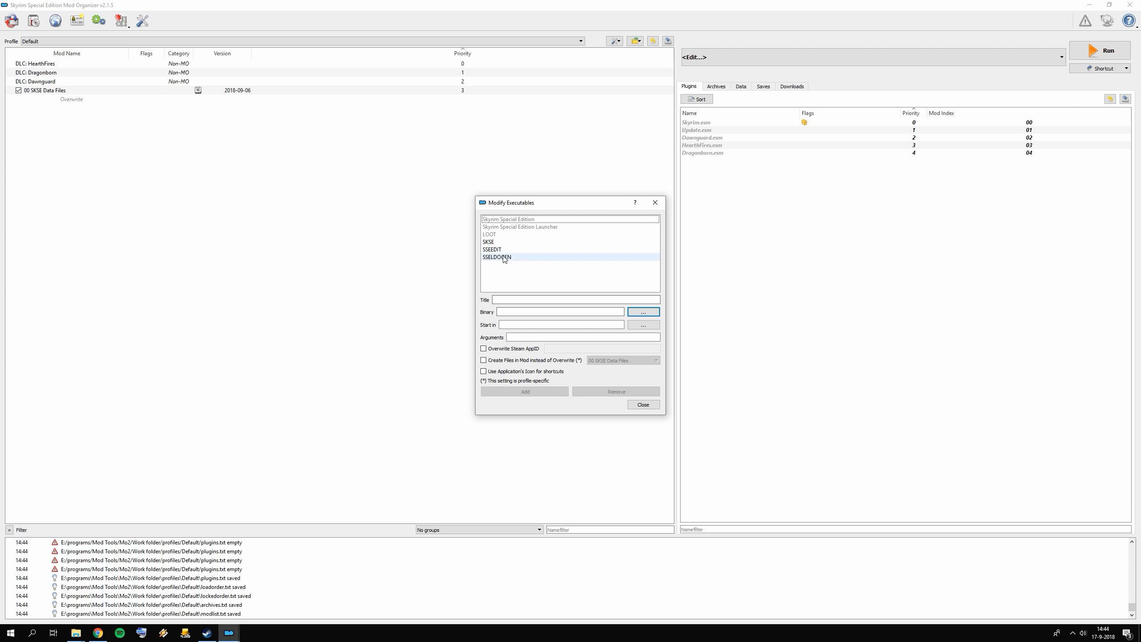
{"action": "left_click", "coordinate": [492, 242]}
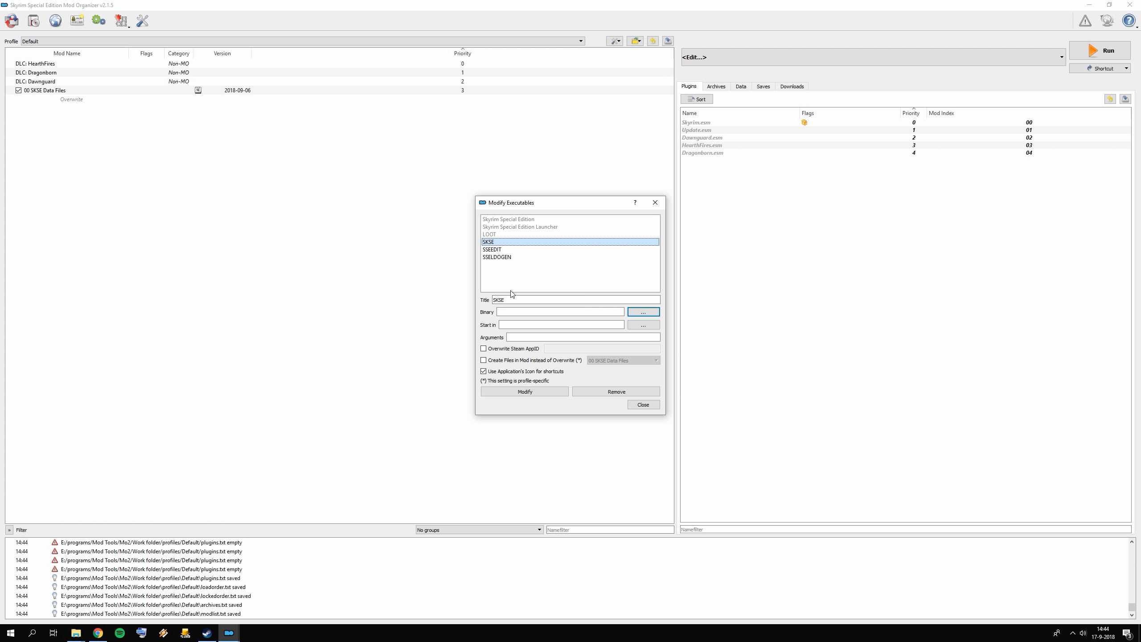
{"action": "left_click", "coordinate": [529, 298]}
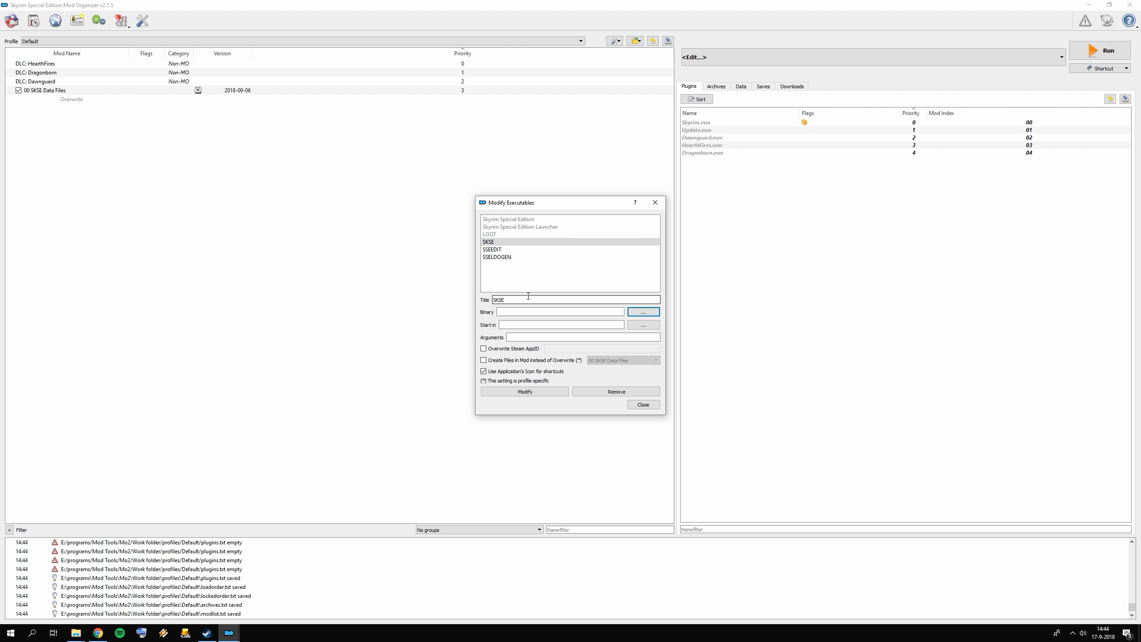
{"action": "type", "text": "64"}
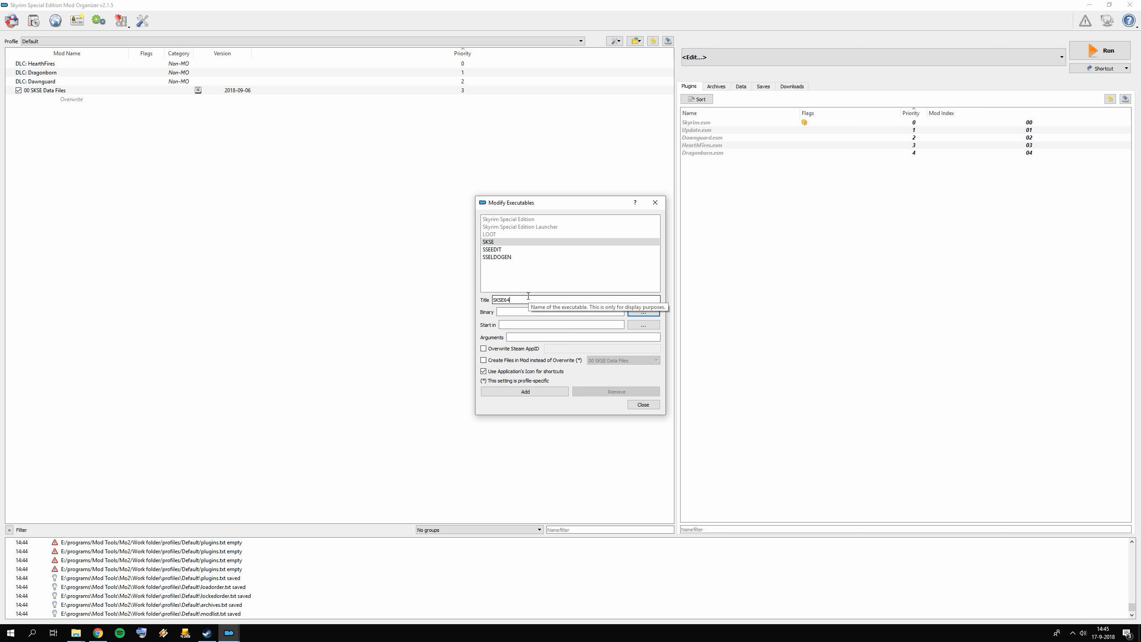
{"action": "left_click", "coordinate": [643, 312]}
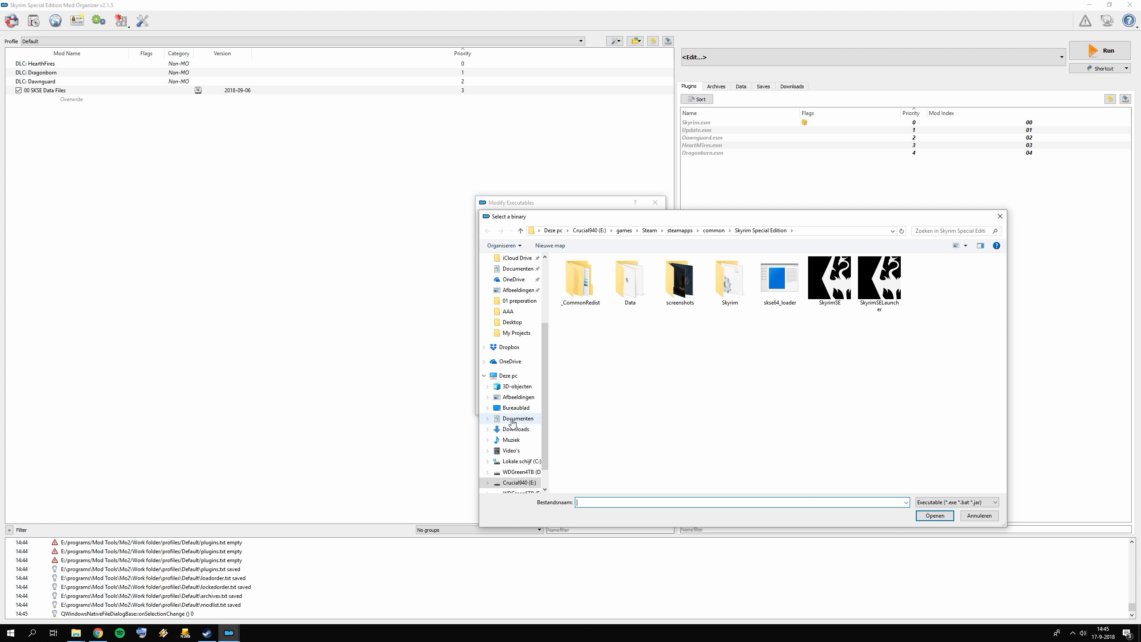
{"action": "left_click", "coordinate": [521, 483]}
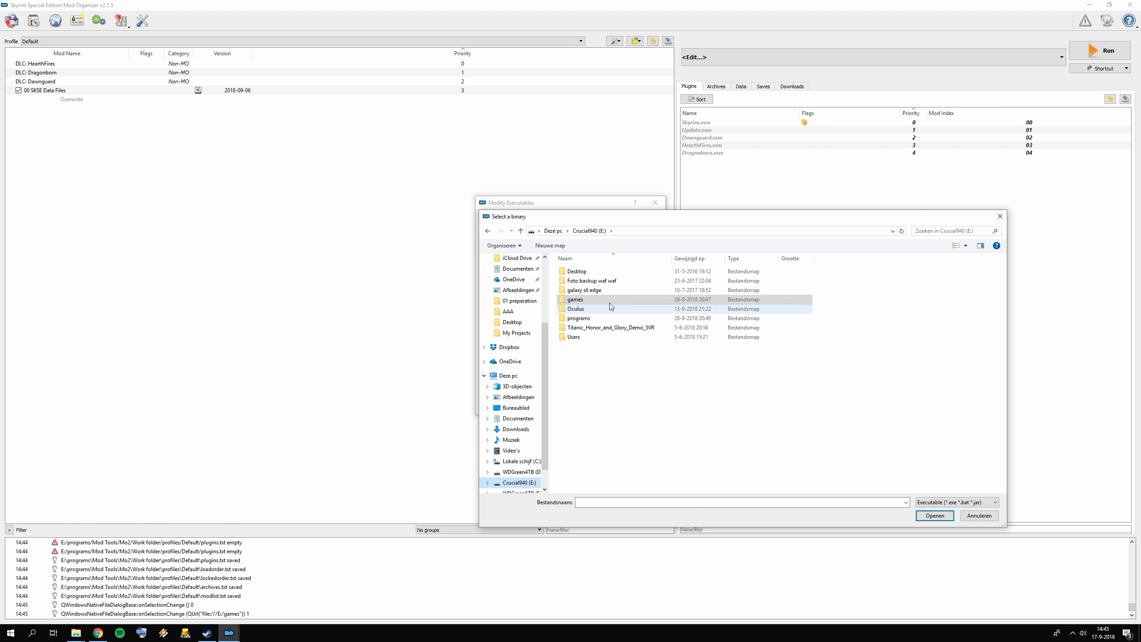
{"action": "double_click", "coordinate": [579, 318]}
{"action": "double_click", "coordinate": [619, 384]}
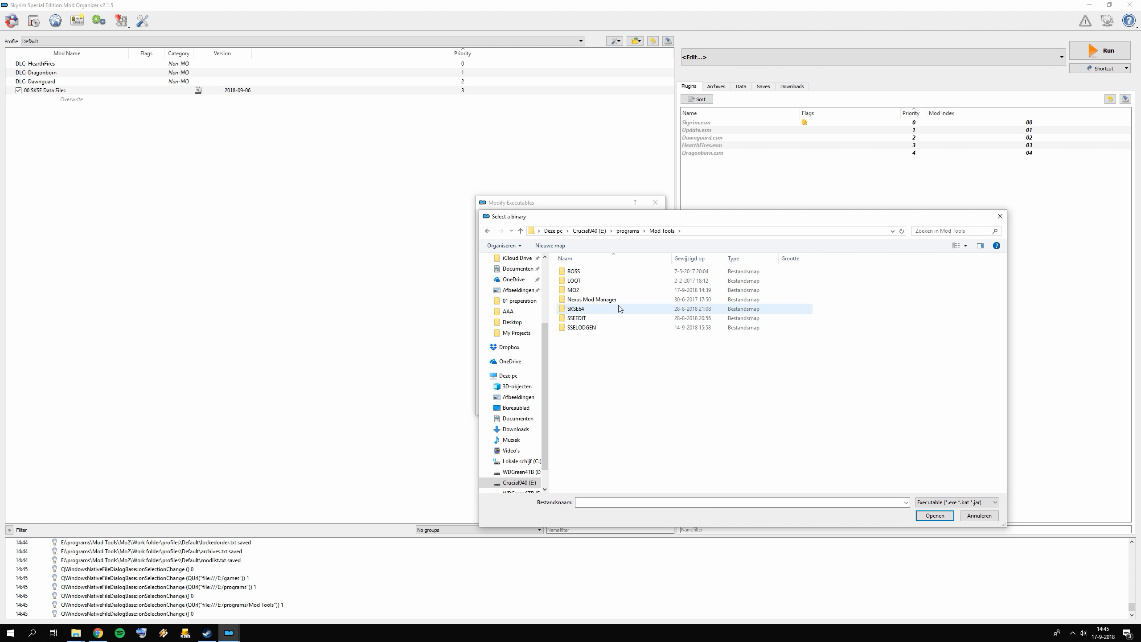
{"action": "double_click", "coordinate": [588, 311]}
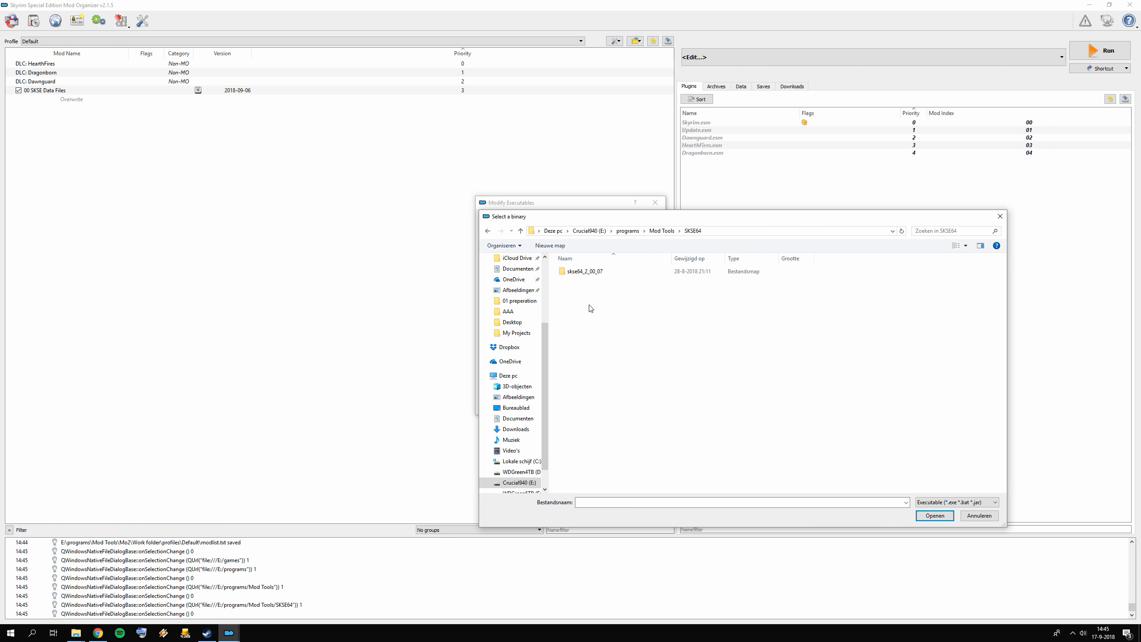
{"action": "left_click", "coordinate": [587, 274]}
{"action": "scroll", "coordinate": [534, 434], "scroll_direction": "down", "scroll_amount": 1}
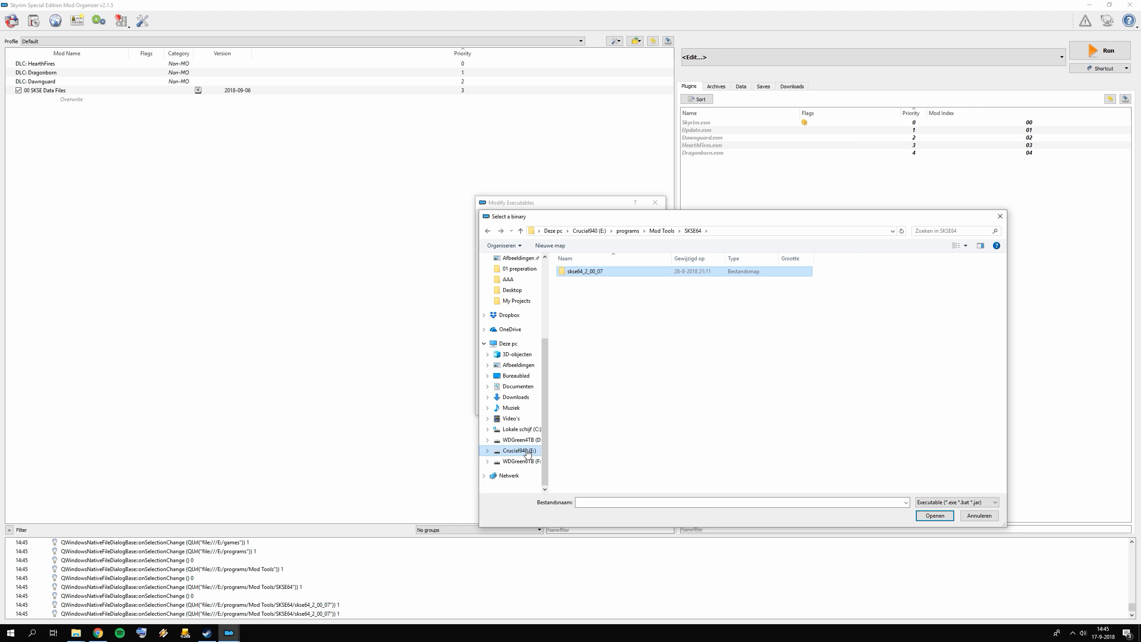
- Set the binary to skse64_loader from games\Steam\steamapps\common\Skyrim Special Edition on the E: drive, and save the SKSE64 executable
{"action": "left_click", "coordinate": [589, 231]}
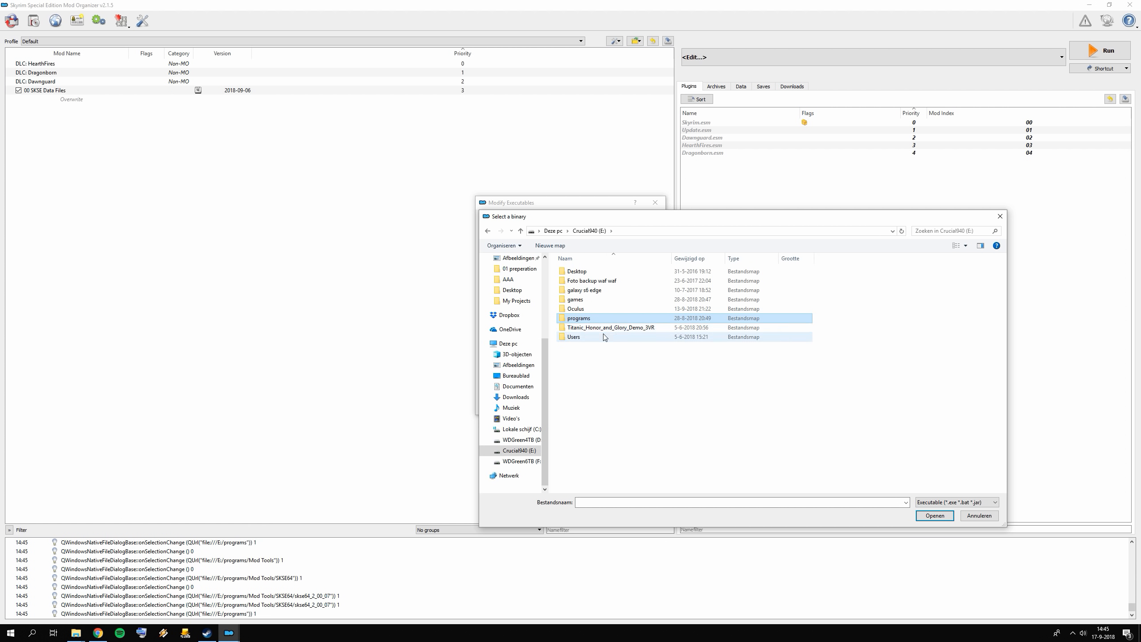
{"action": "double_click", "coordinate": [576, 300]}
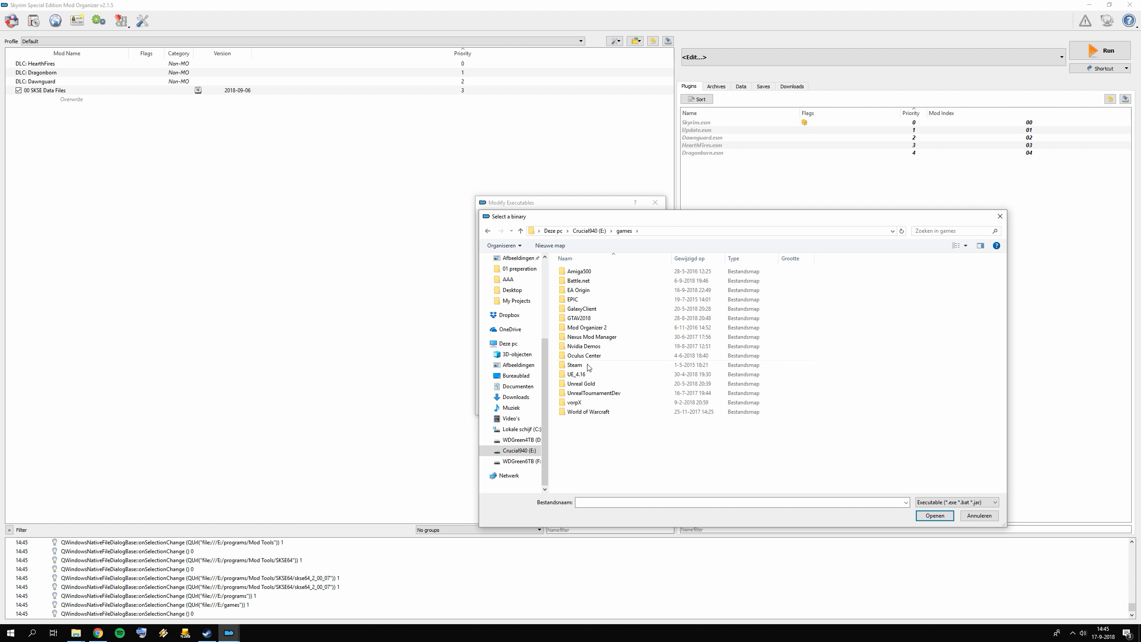
{"action": "double_click", "coordinate": [575, 365]}
{"action": "double_click", "coordinate": [586, 272]}
{"action": "double_click", "coordinate": [586, 273]}
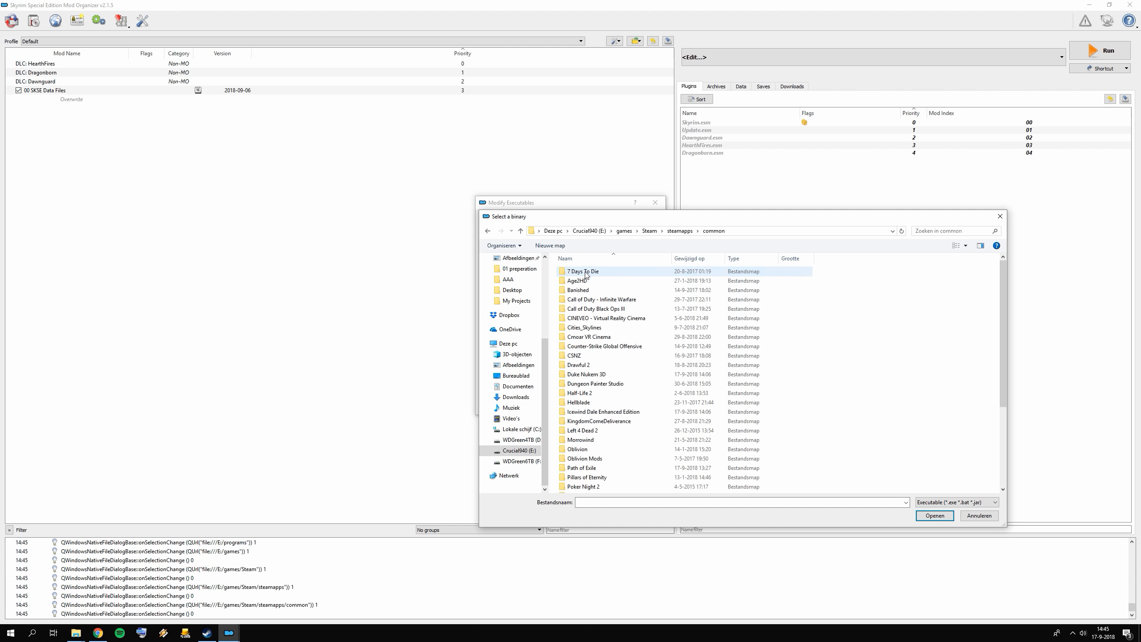
{"action": "left_click", "coordinate": [604, 337]}
{"action": "key", "text": "s"}
{"action": "double_click", "coordinate": [607, 395]}
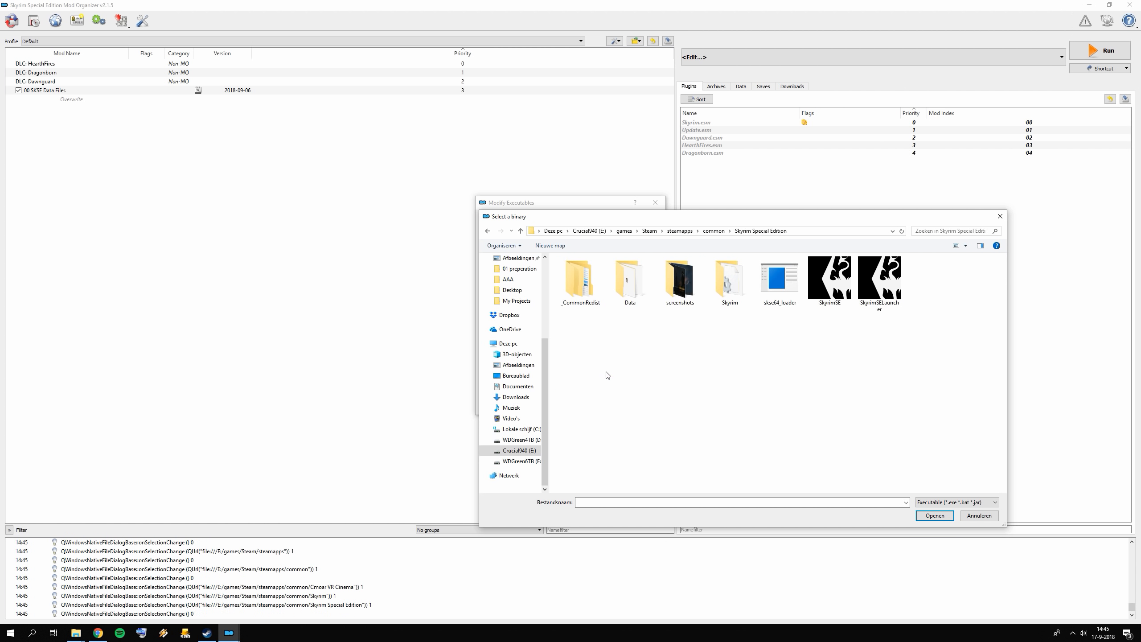
{"action": "double_click", "coordinate": [787, 297]}
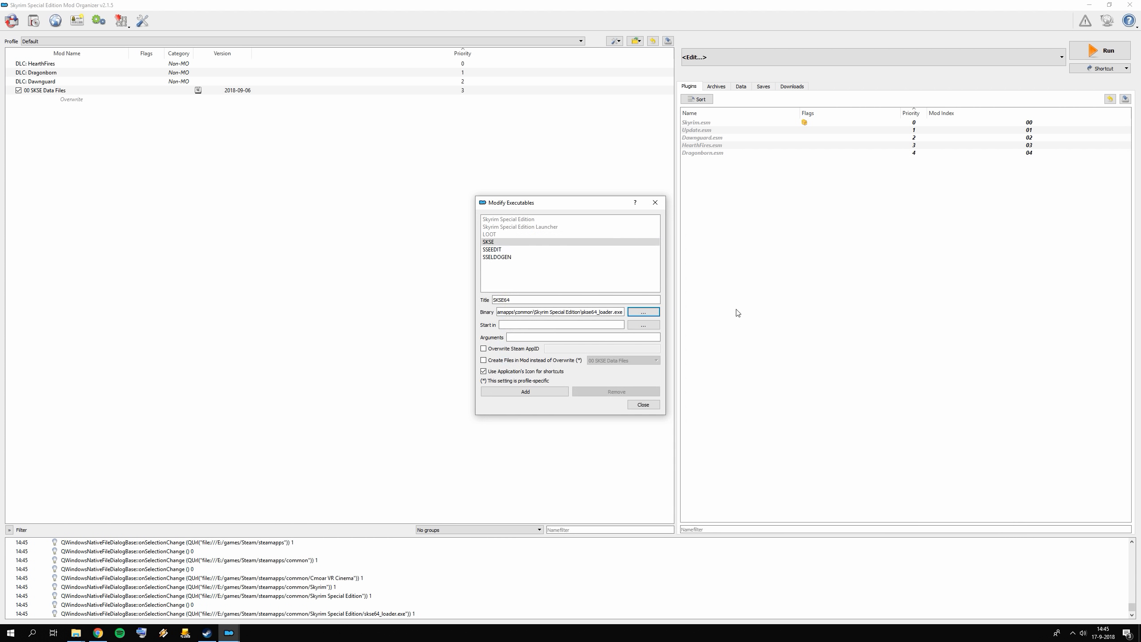
{"action": "left_click", "coordinate": [643, 406]}
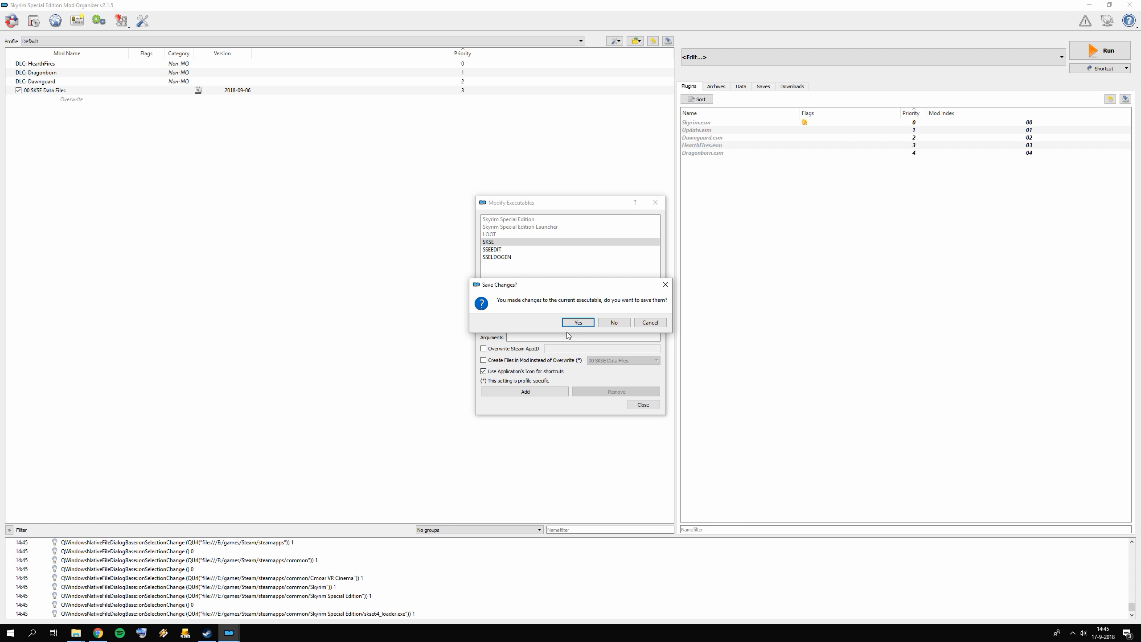
{"action": "left_click", "coordinate": [578, 322]}
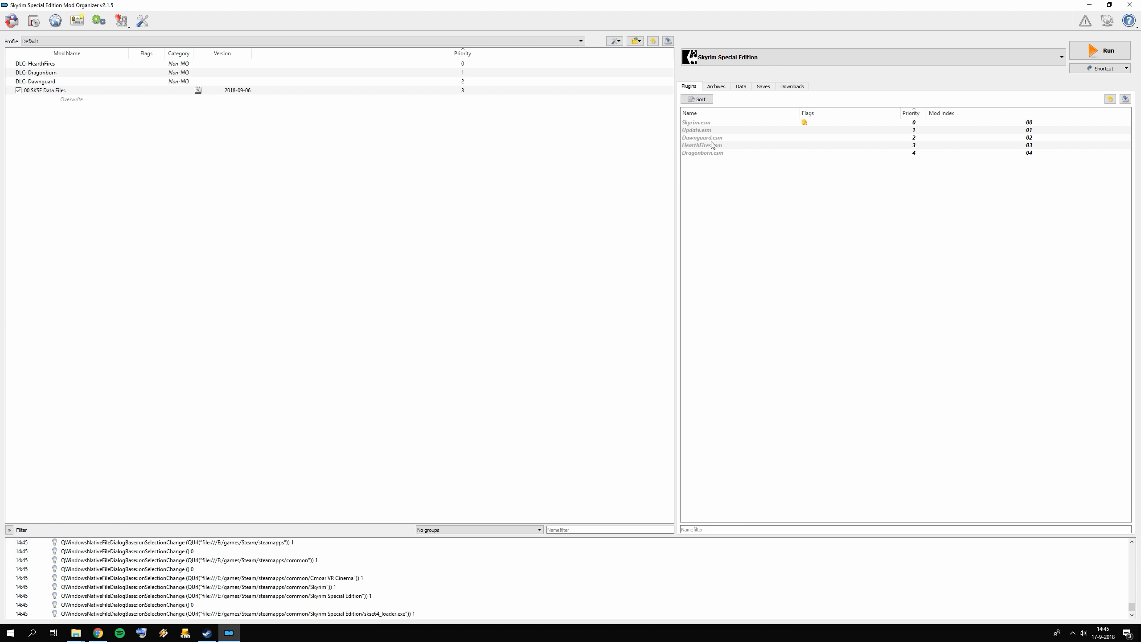
- Remove the old SKSE entry from Mod Organizer's executables
{"action": "left_click", "coordinate": [745, 63]}
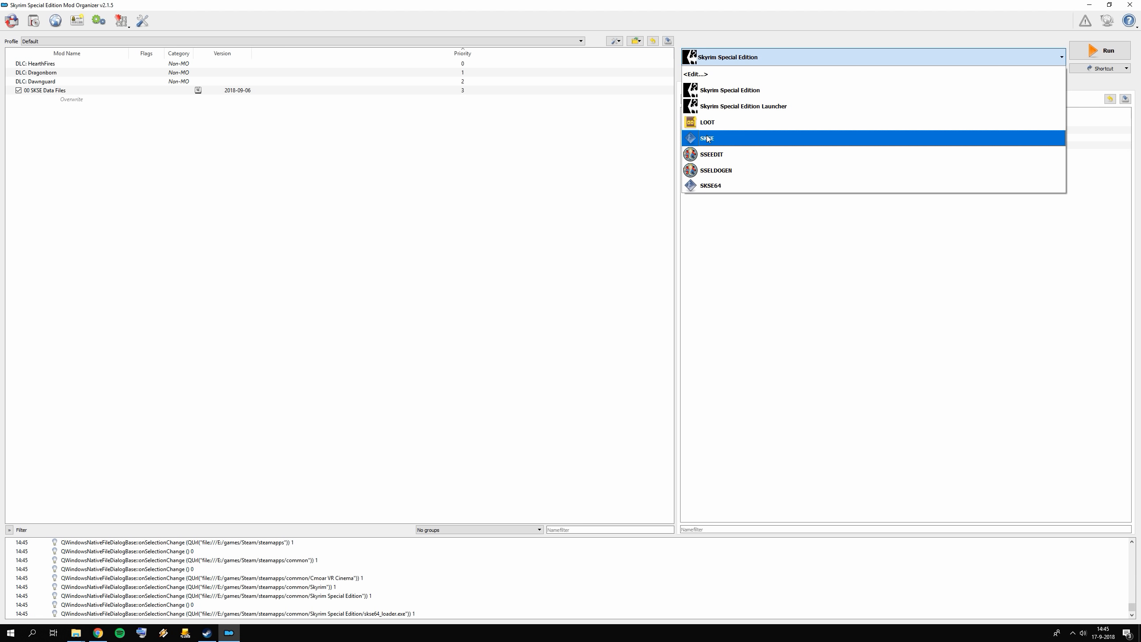
{"action": "left_click", "coordinate": [732, 76]}
{"action": "left_click", "coordinate": [488, 243]}
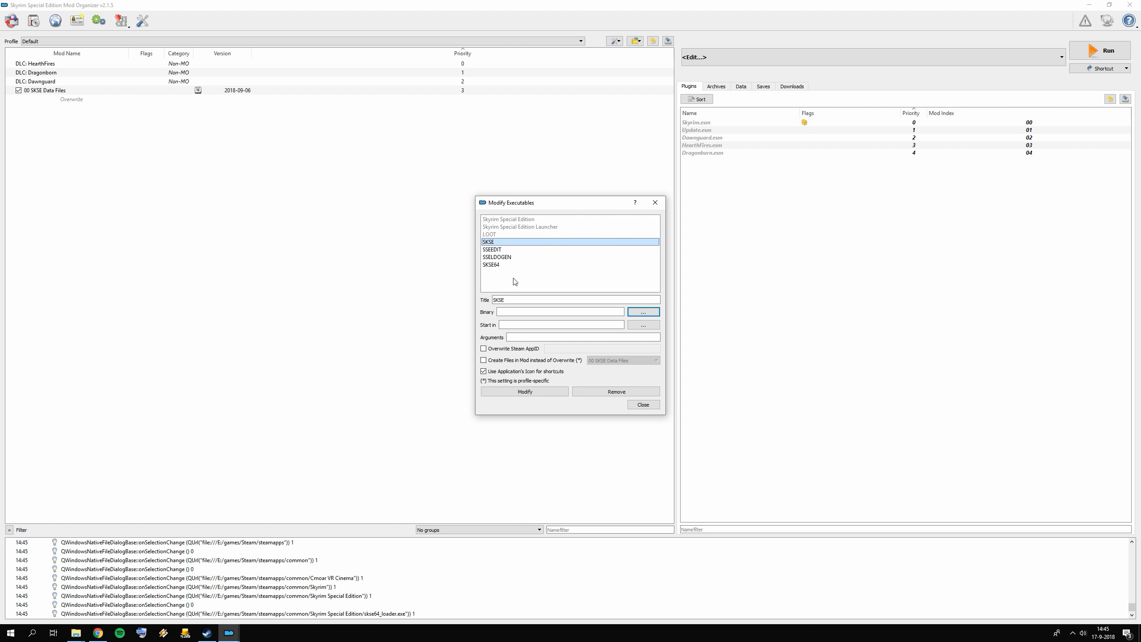
{"action": "left_click", "coordinate": [616, 392]}
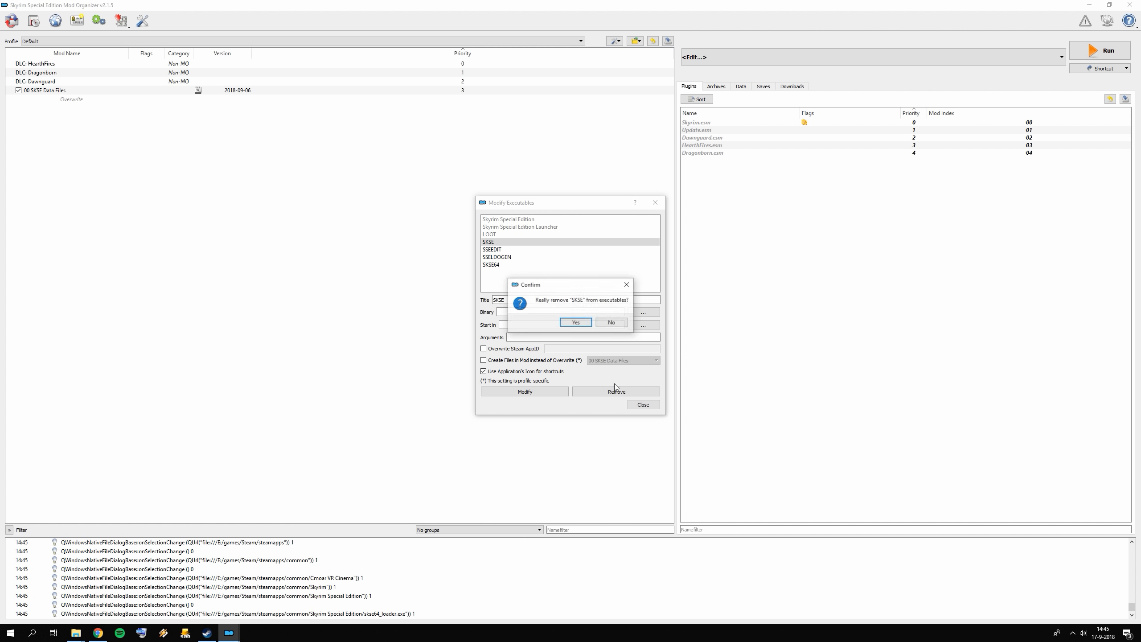
{"action": "left_click", "coordinate": [577, 322]}
- Check the SKSE64 entry, close the executables editor and select SKSE64 as the program to run
{"action": "left_click", "coordinate": [494, 257]}
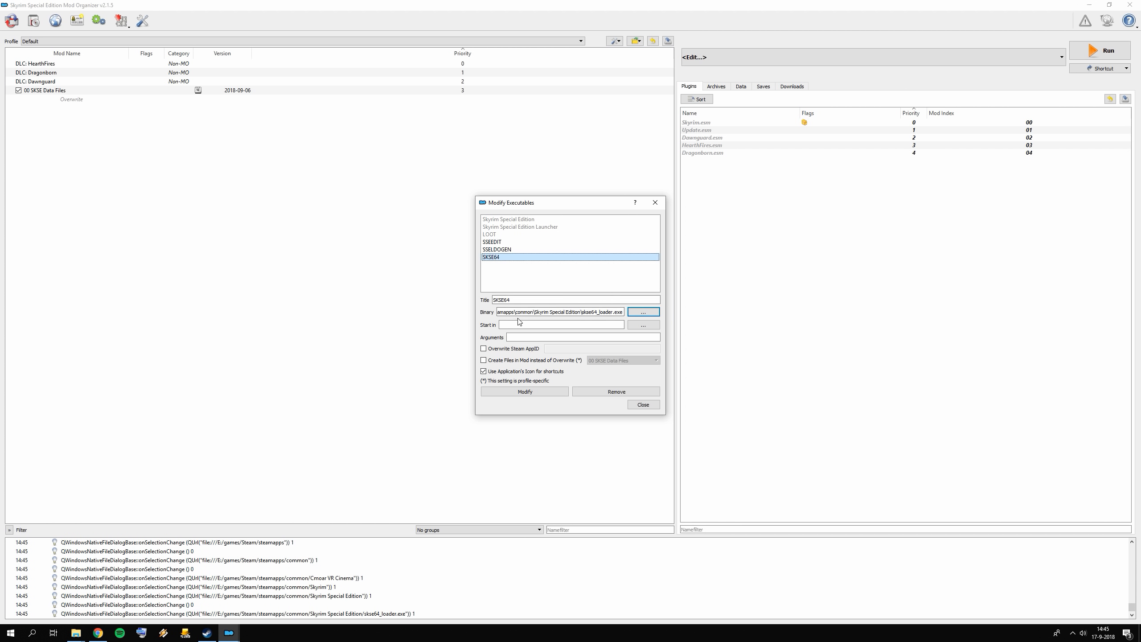
{"action": "left_click", "coordinate": [642, 404]}
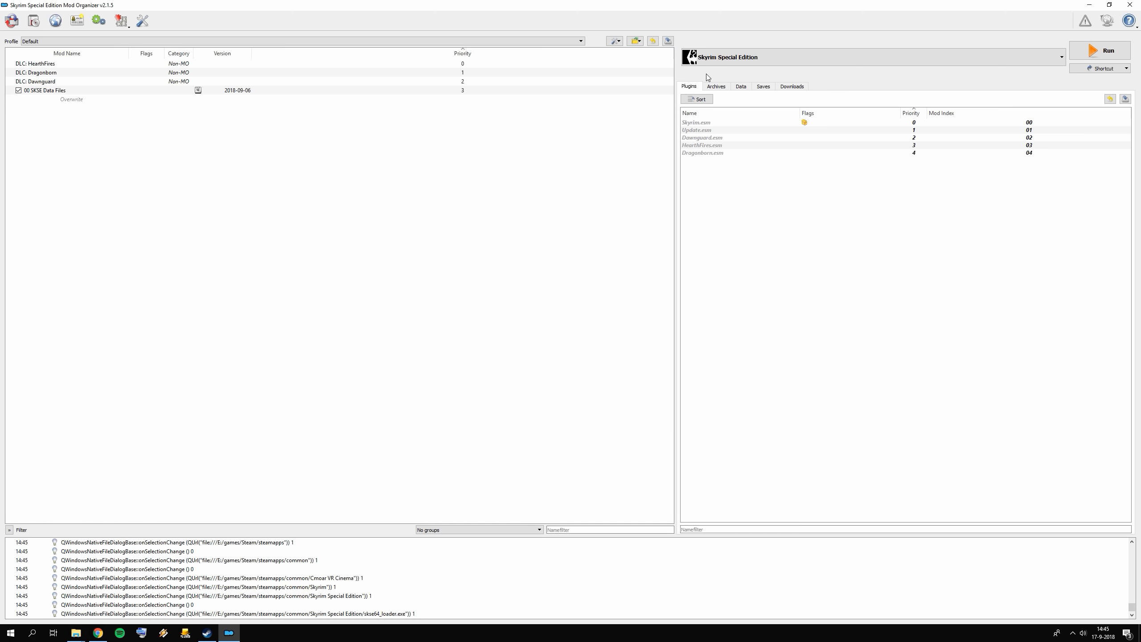
{"action": "left_click", "coordinate": [709, 57]}
{"action": "left_click", "coordinate": [711, 173]}
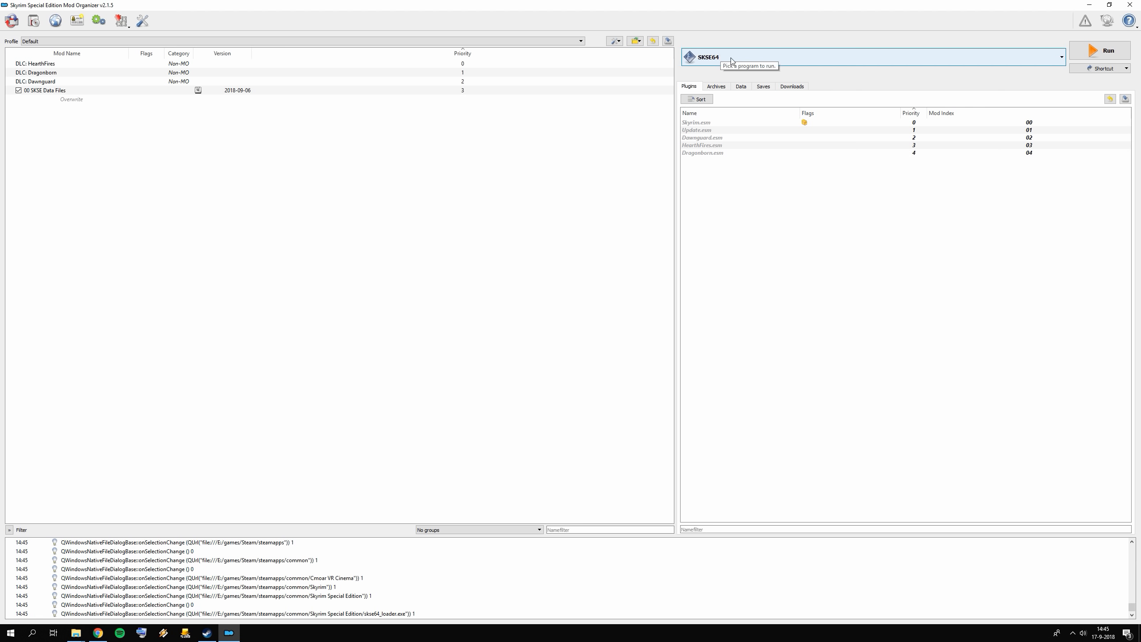
- Switch to Chrome and review Part 1, Preparation and Tools, on the PredCaliber Skyrim guide page
{"action": "left_click", "coordinate": [98, 632]}
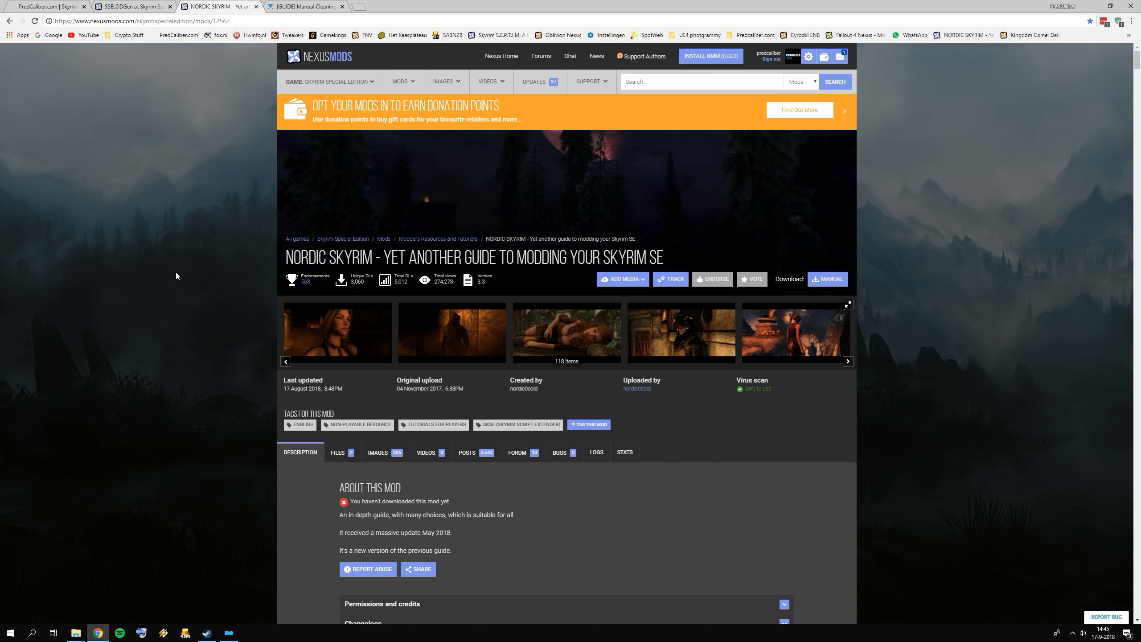
{"action": "left_click", "coordinate": [129, 6]}
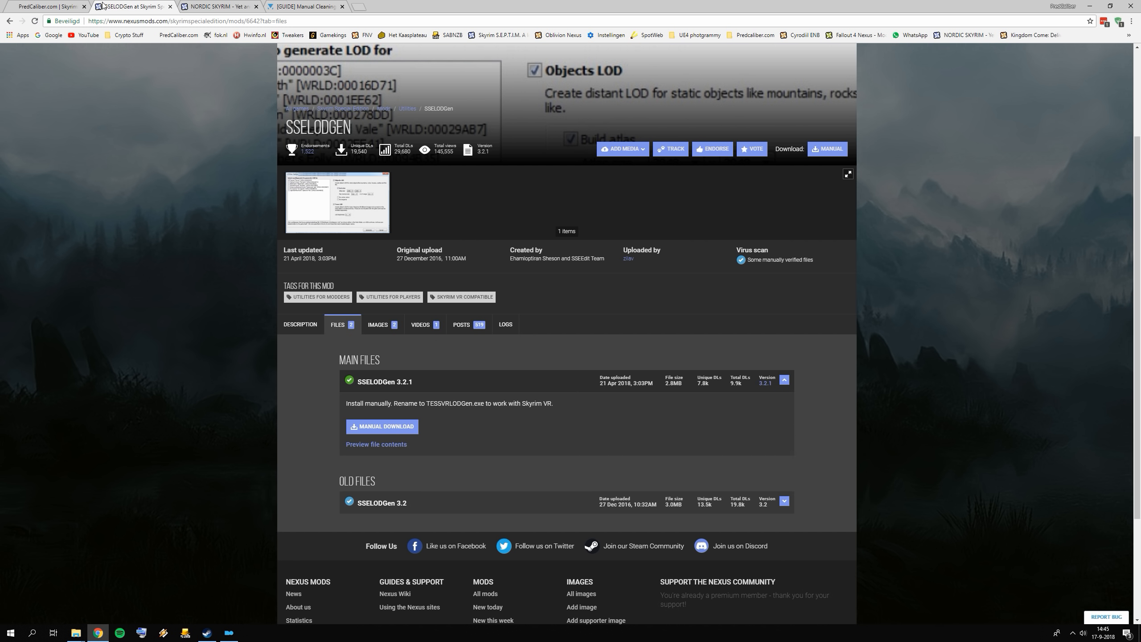
{"action": "left_click", "coordinate": [68, 6]}
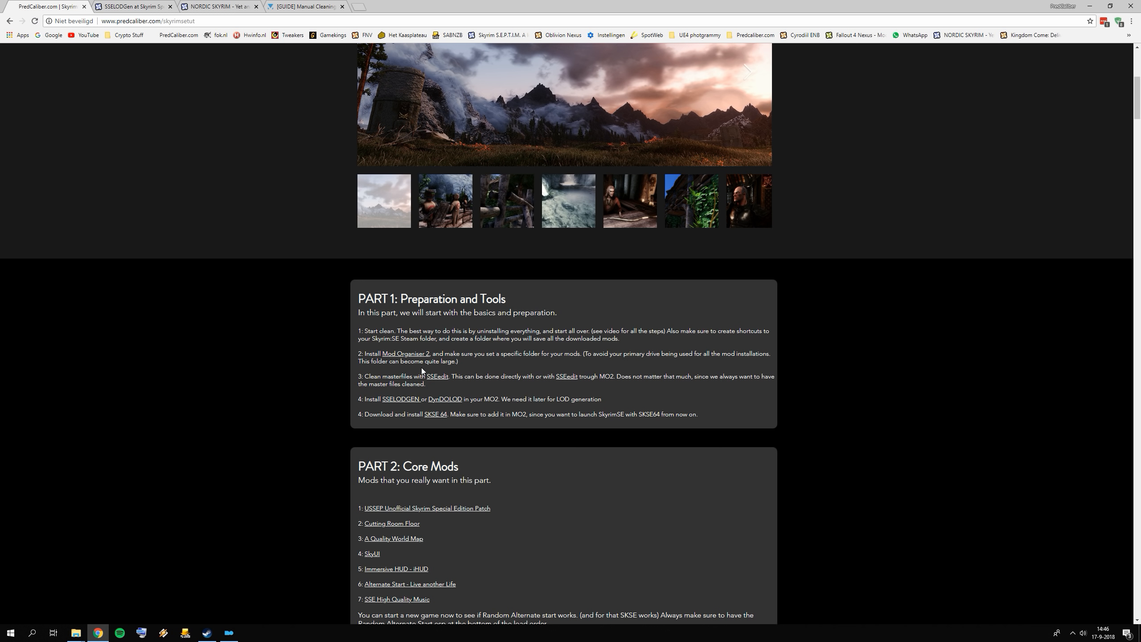
- Switch to Mod Organizer, select SSEEDIT as the program to run and launch it
{"action": "left_click", "coordinate": [230, 633]}
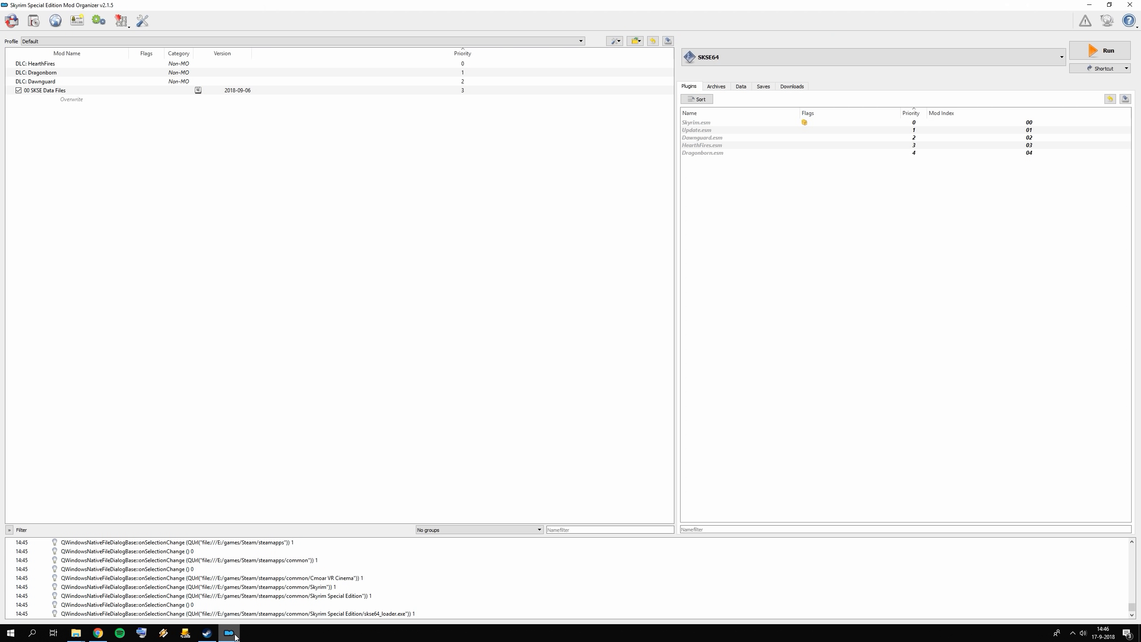
{"action": "left_click", "coordinate": [726, 60]}
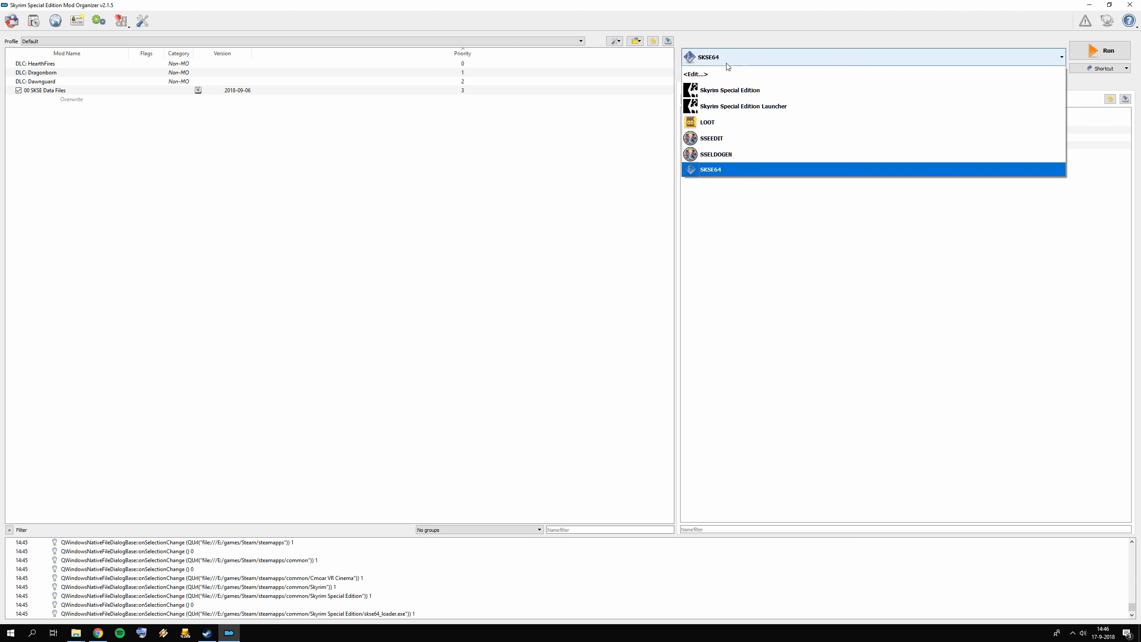
{"action": "left_click", "coordinate": [727, 139]}
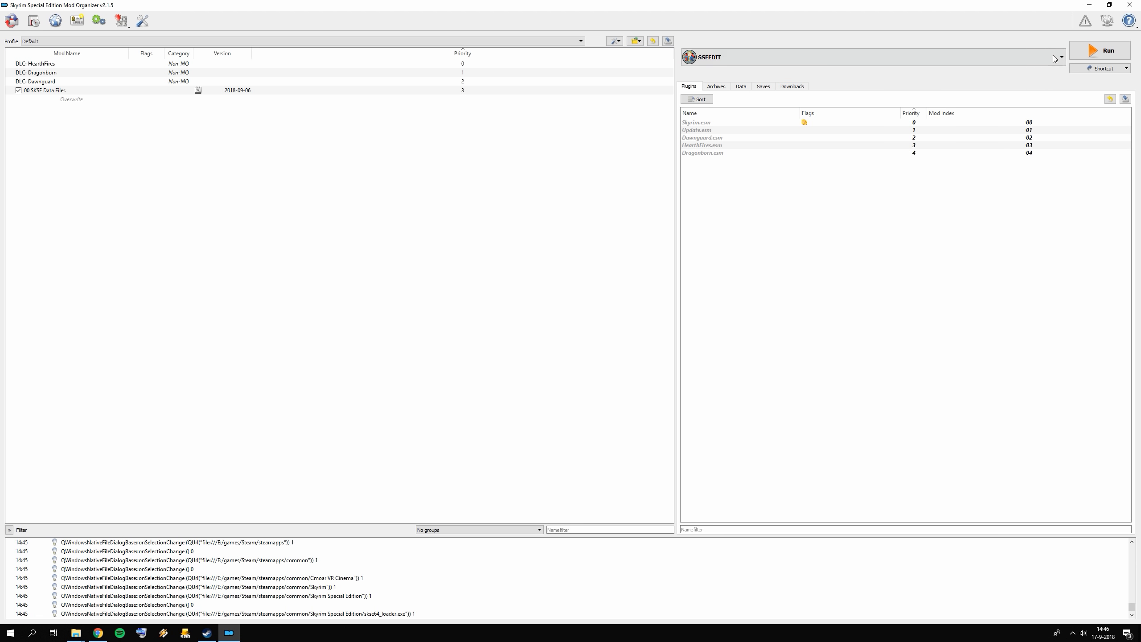
{"action": "left_click", "coordinate": [1089, 57]}
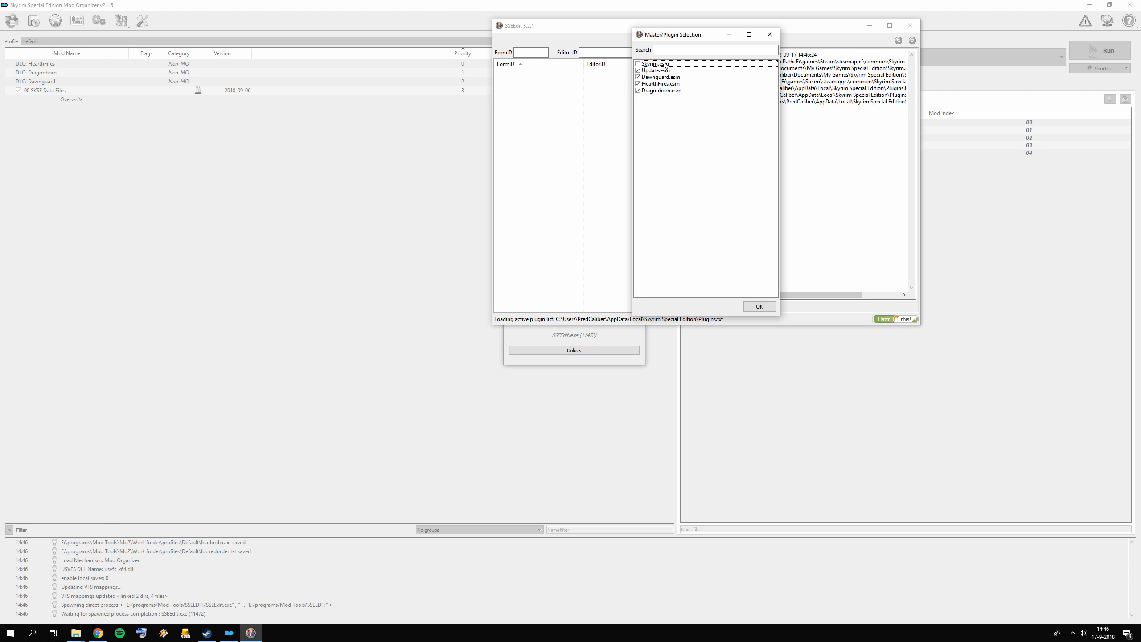
- Switch to Chrome and consult the automatic cleaning instructions in the Nexus guide on manually cleaning Skyrim master files
{"action": "left_click", "coordinate": [98, 633]}
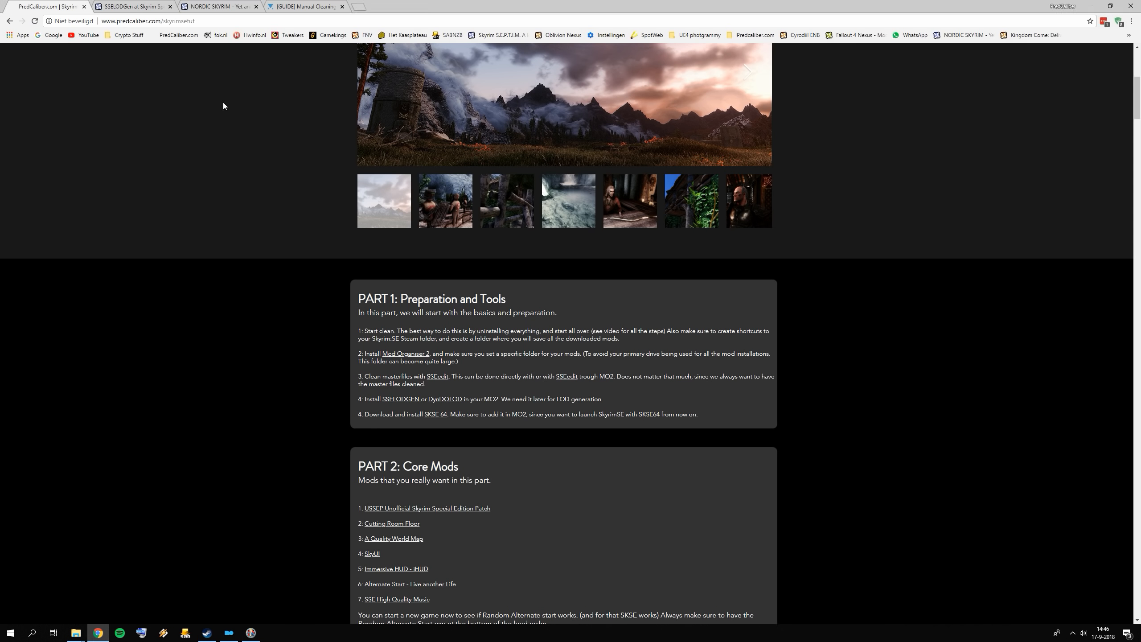
{"action": "left_click", "coordinate": [290, 5]}
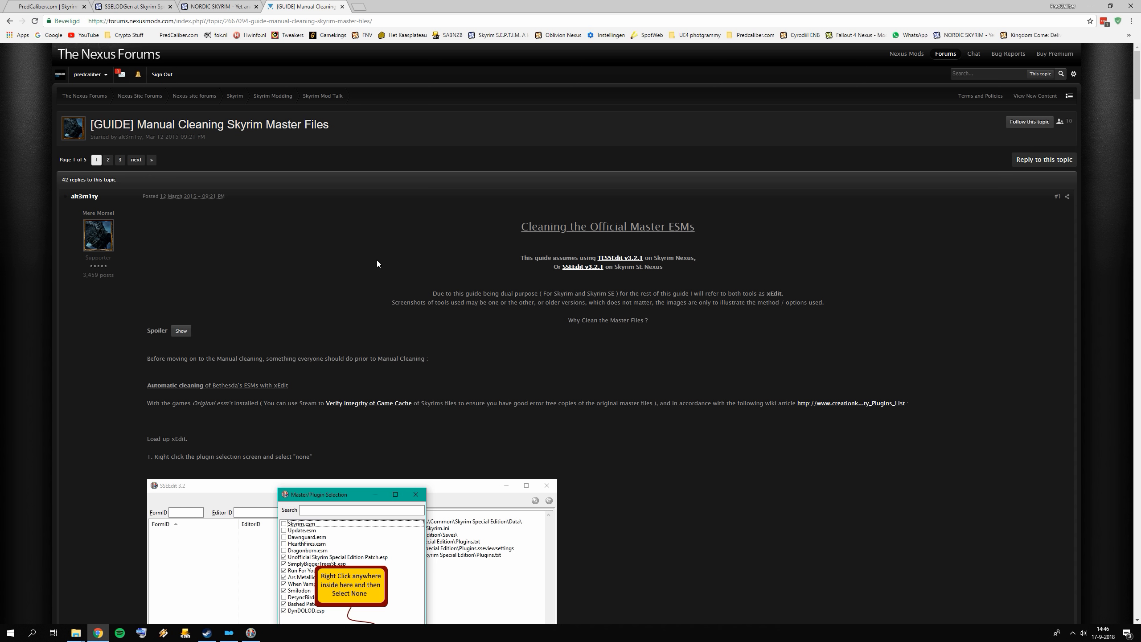
{"action": "scroll", "coordinate": [347, 373], "scroll_direction": "down", "scroll_amount": 3}
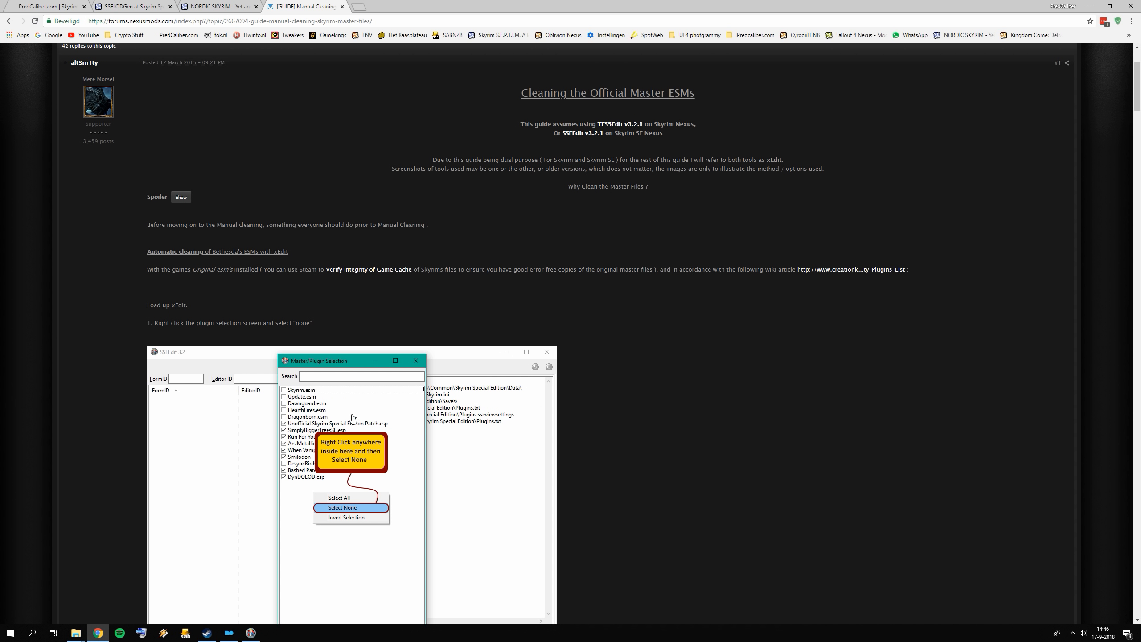
{"action": "scroll", "coordinate": [260, 564], "scroll_direction": "down", "scroll_amount": 2}
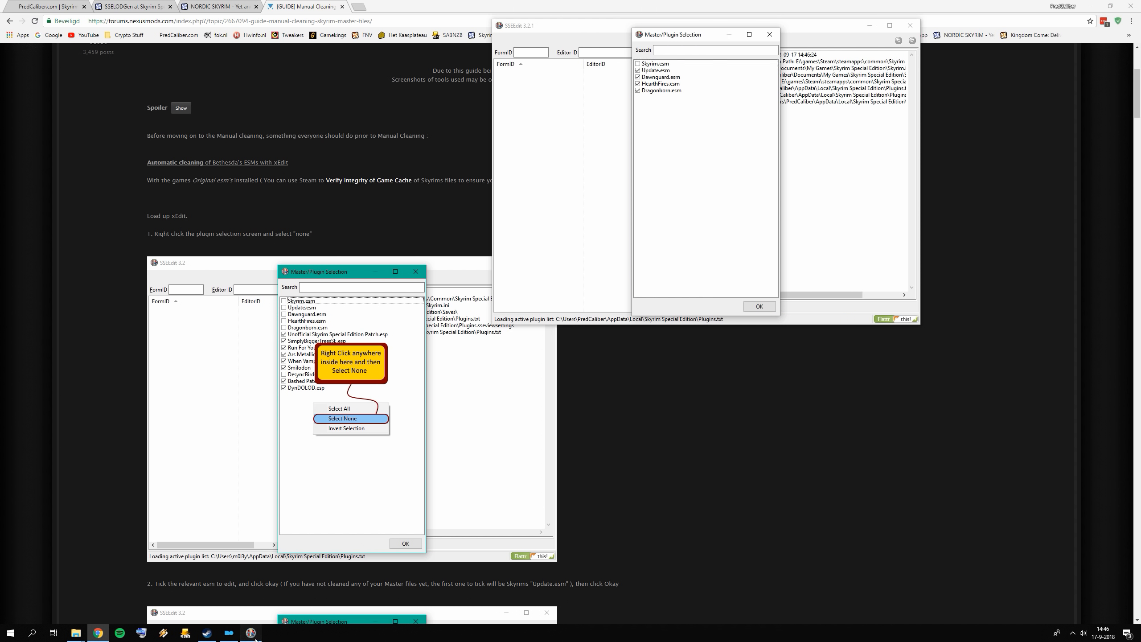
- Deselect all plugins in SSEEdit's plugin selection, tick only Update.esm and load it
{"action": "right_click", "coordinate": [655, 76]}
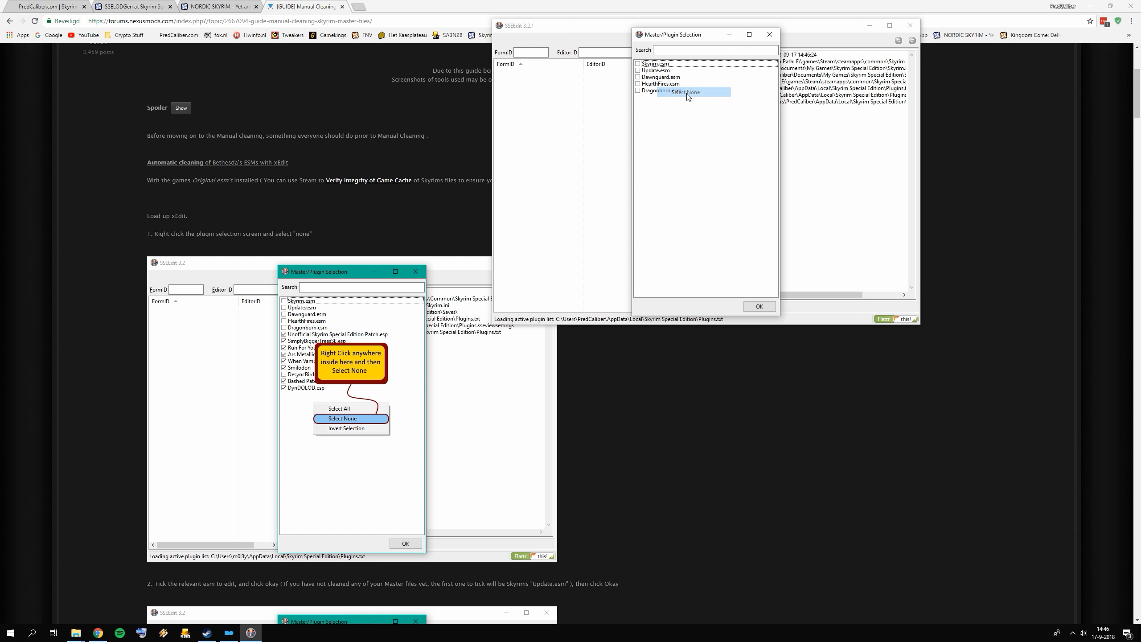
{"action": "left_click", "coordinate": [667, 93]}
{"action": "scroll", "coordinate": [410, 353], "scroll_direction": "down", "scroll_amount": 5}
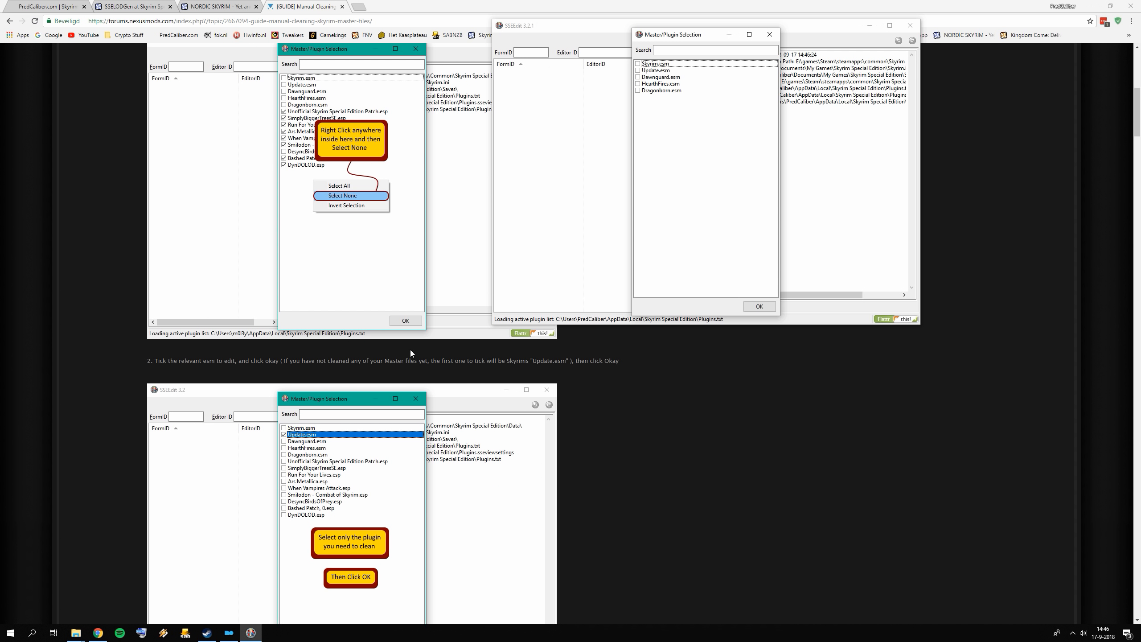
{"action": "left_click", "coordinate": [638, 70]}
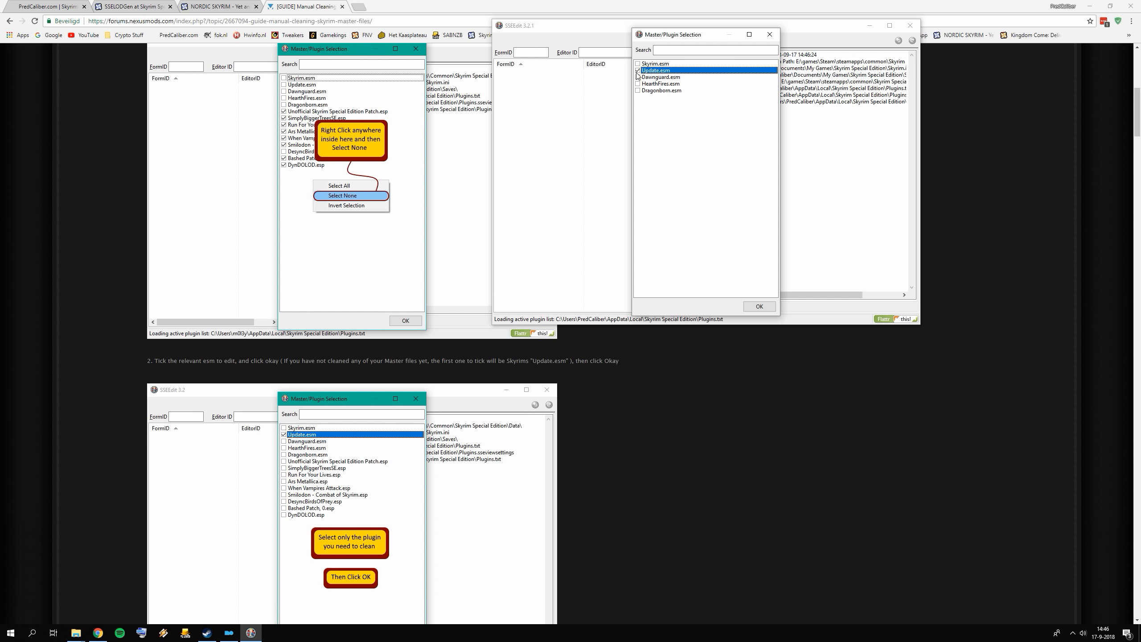
{"action": "left_click", "coordinate": [759, 308]}
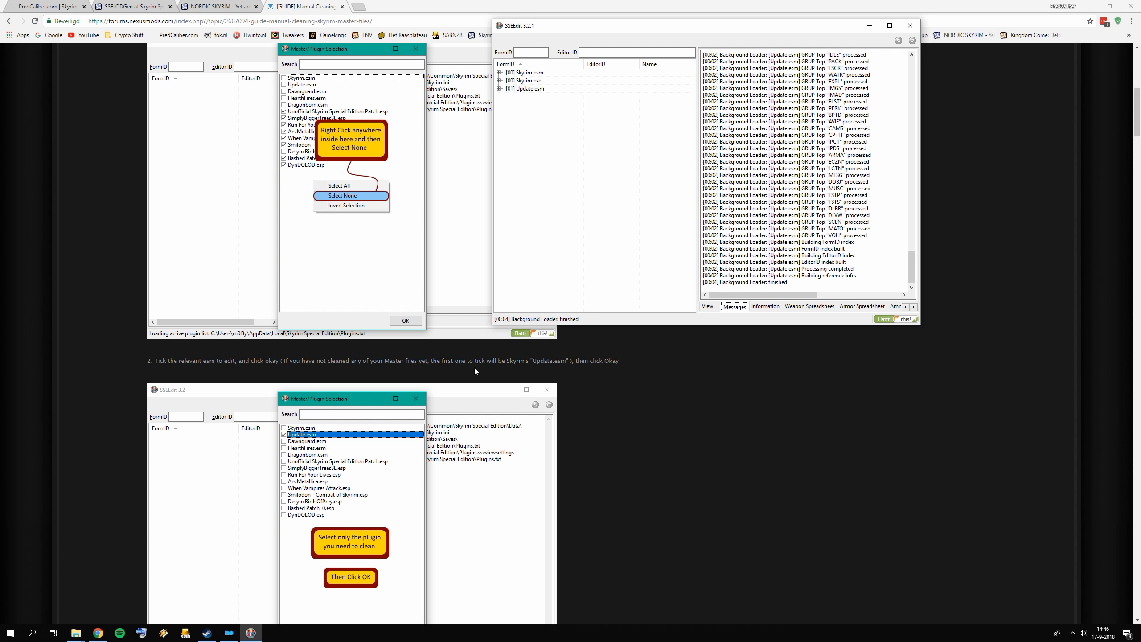
- Check the guide's third instruction and apply the filter for cleaning to Update.esm in SSEEdit
{"action": "scroll", "coordinate": [474, 368], "scroll_direction": "down", "scroll_amount": 10}
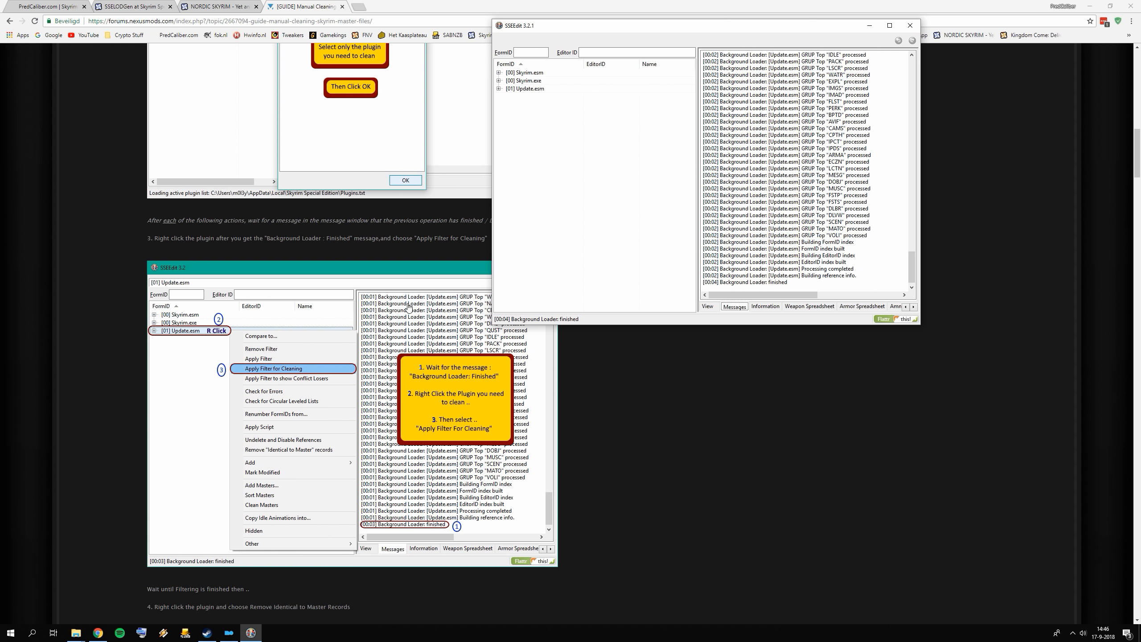
{"action": "right_click", "coordinate": [524, 90]}
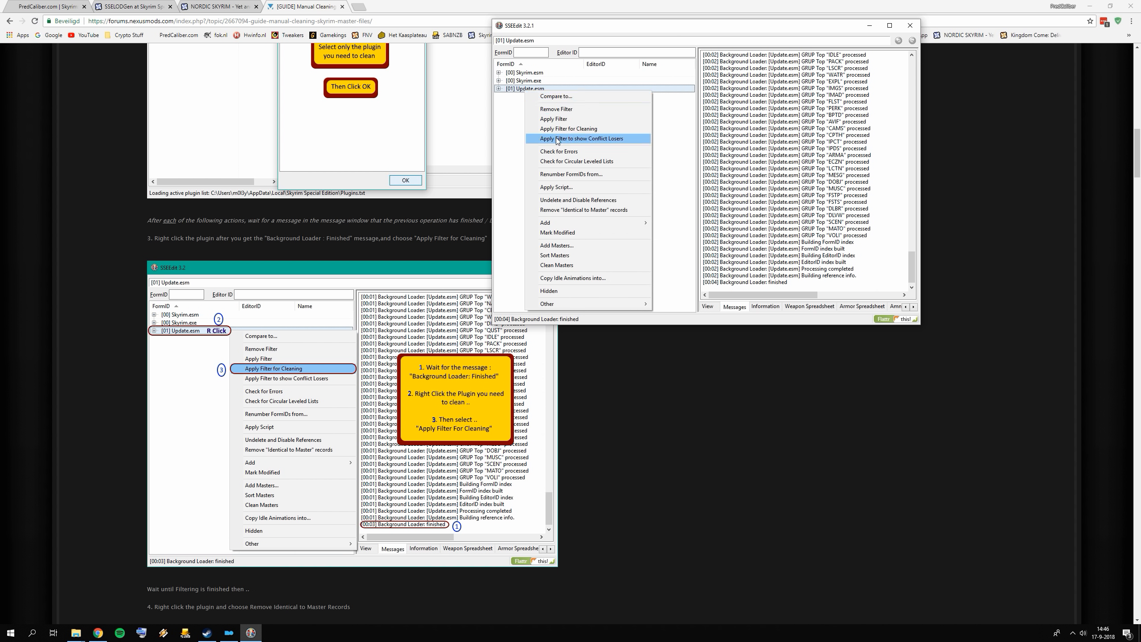
{"action": "left_click", "coordinate": [596, 128]}
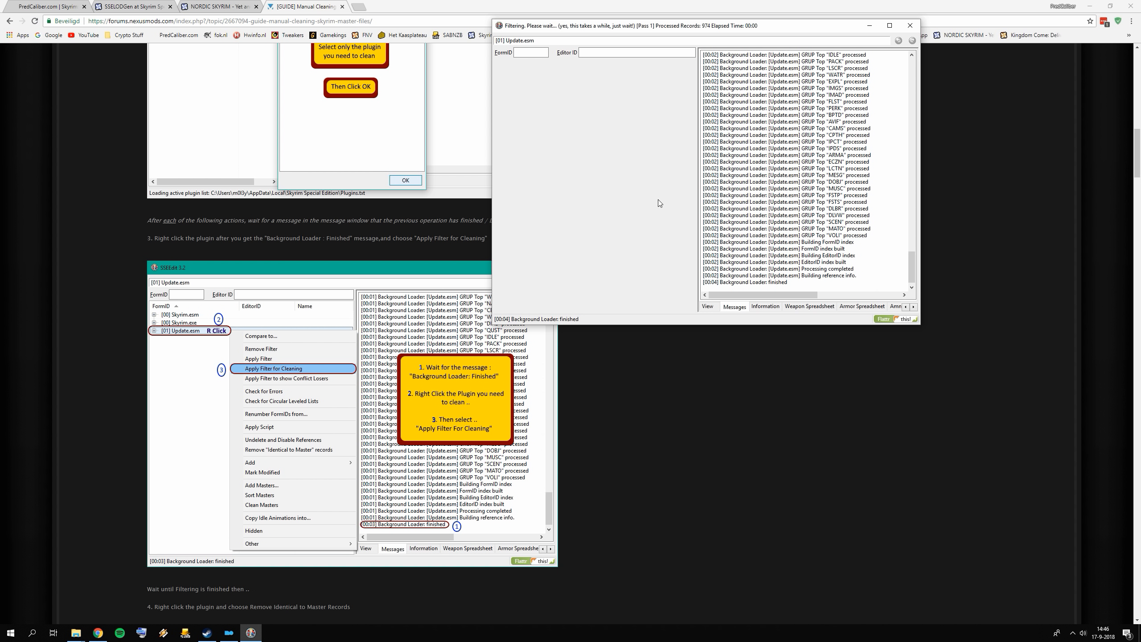
- Follow the guide's fourth instruction: remove the "Identical to Master" records from Update.esm and accept editing the module file
{"action": "left_click", "coordinate": [596, 434]}
{"action": "scroll", "coordinate": [579, 423], "scroll_direction": "down", "scroll_amount": 5}
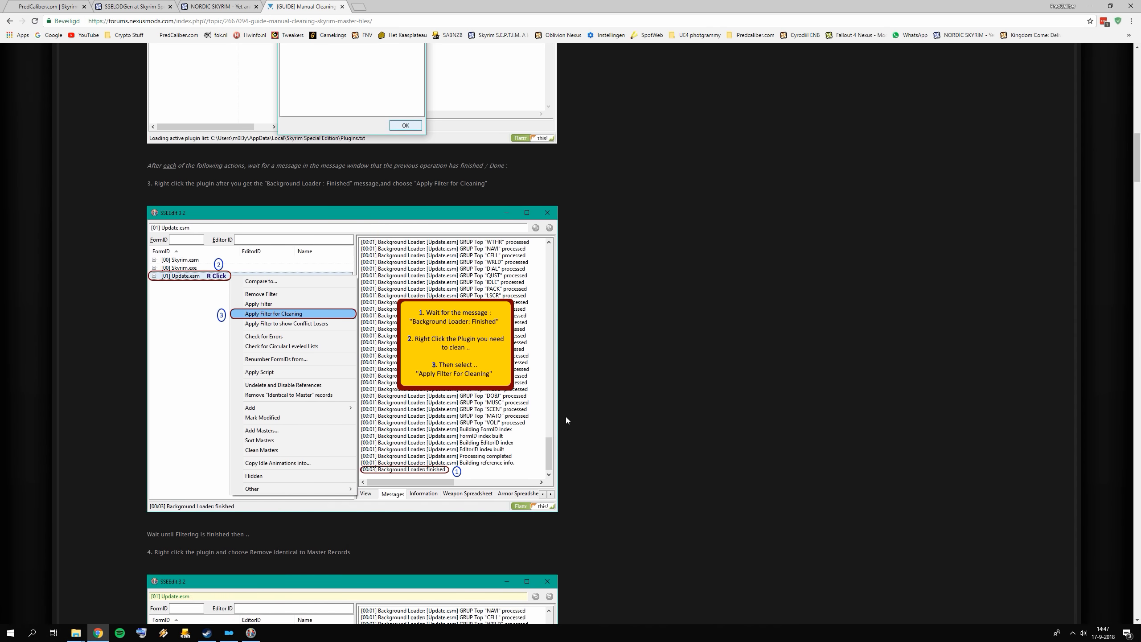
{"action": "scroll", "coordinate": [494, 400], "scroll_direction": "down", "scroll_amount": 2}
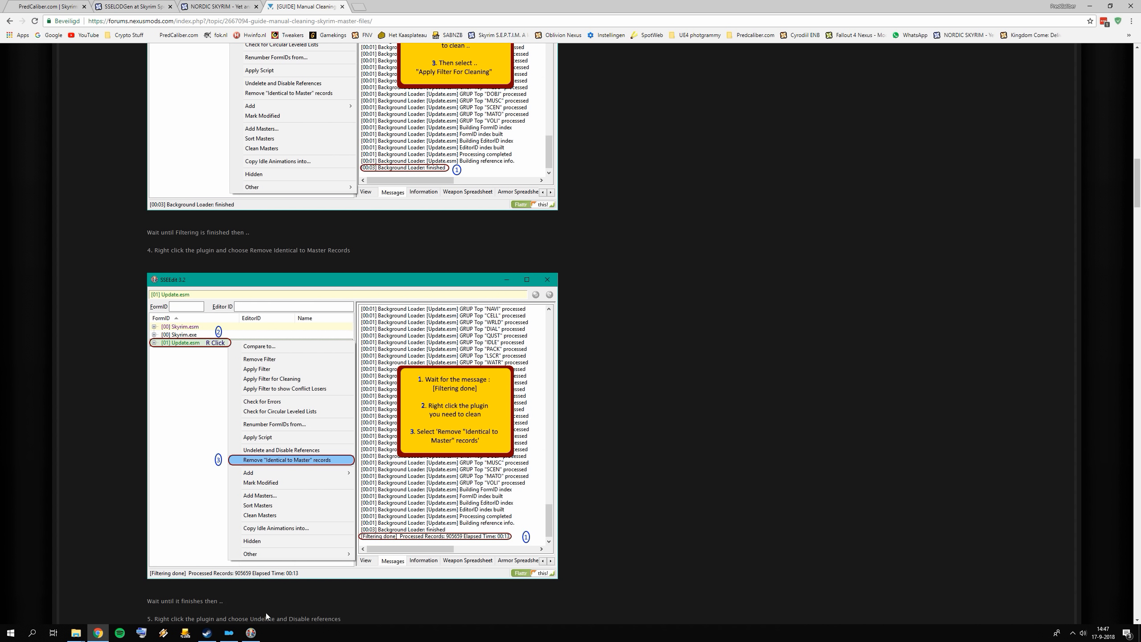
{"action": "left_click", "coordinate": [249, 634]}
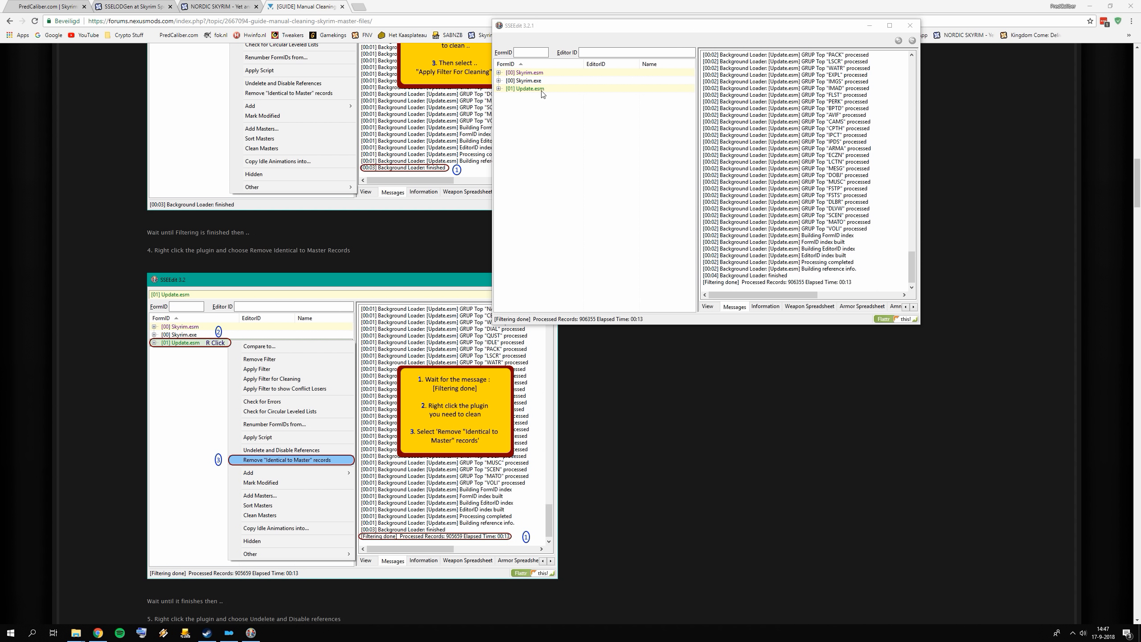
{"action": "right_click", "coordinate": [543, 92]}
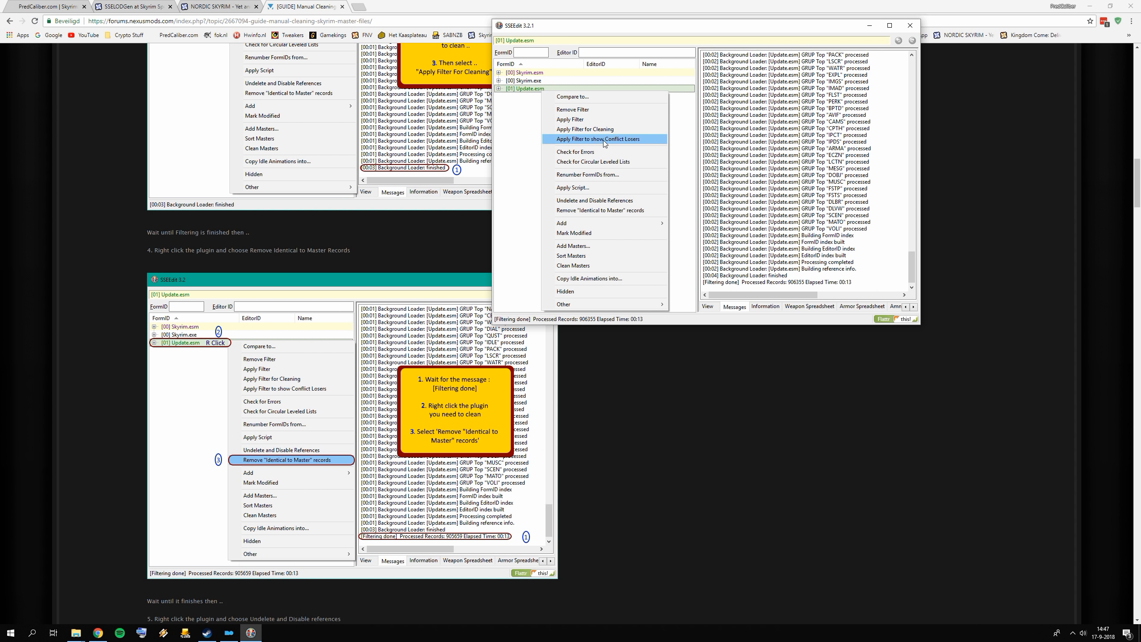
{"action": "left_click", "coordinate": [612, 210]}
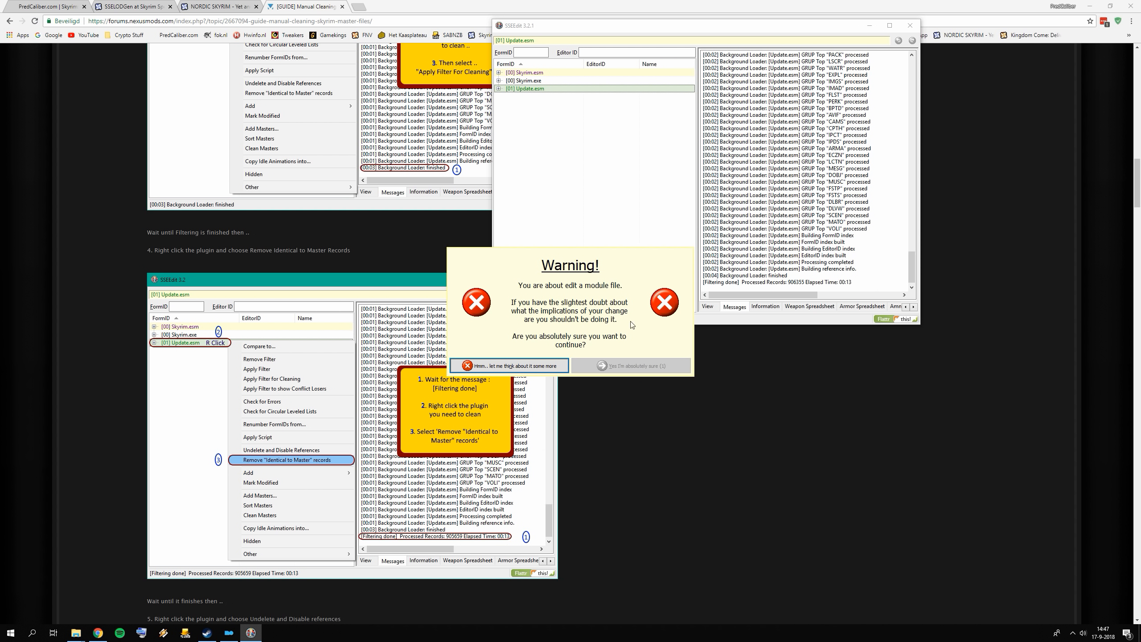
{"action": "left_click", "coordinate": [631, 366]}
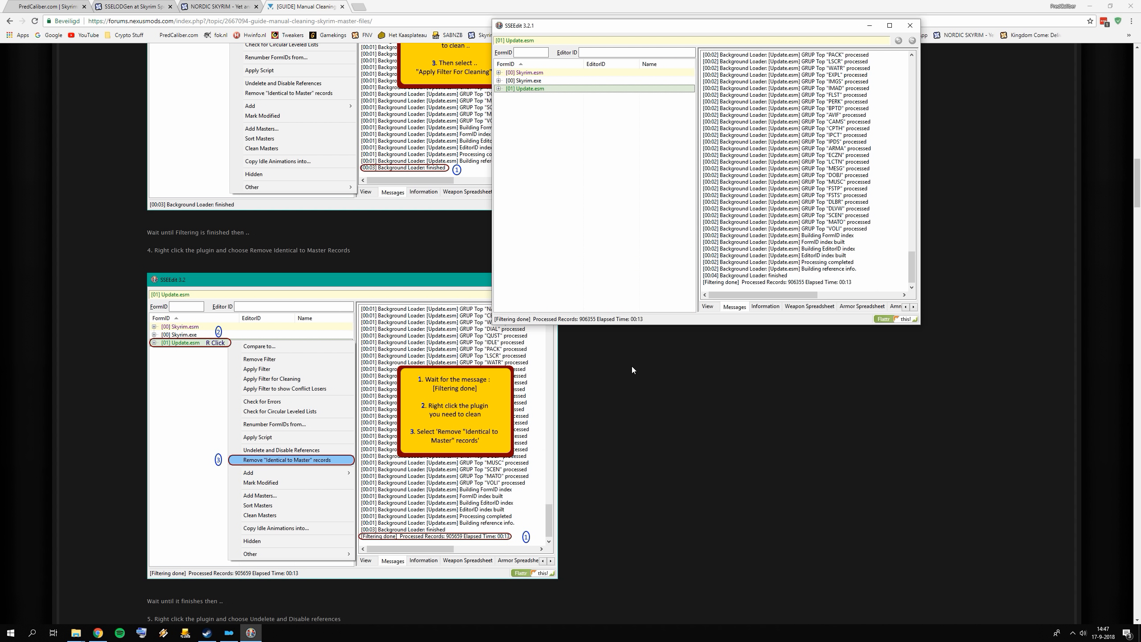
- Follow the guide's fifth instruction: undelete and disable references in Update.esm
{"action": "left_click", "coordinate": [602, 430]}
{"action": "scroll", "coordinate": [598, 433], "scroll_direction": "down", "scroll_amount": 2}
{"action": "scroll", "coordinate": [597, 433], "scroll_direction": "down", "scroll_amount": 5}
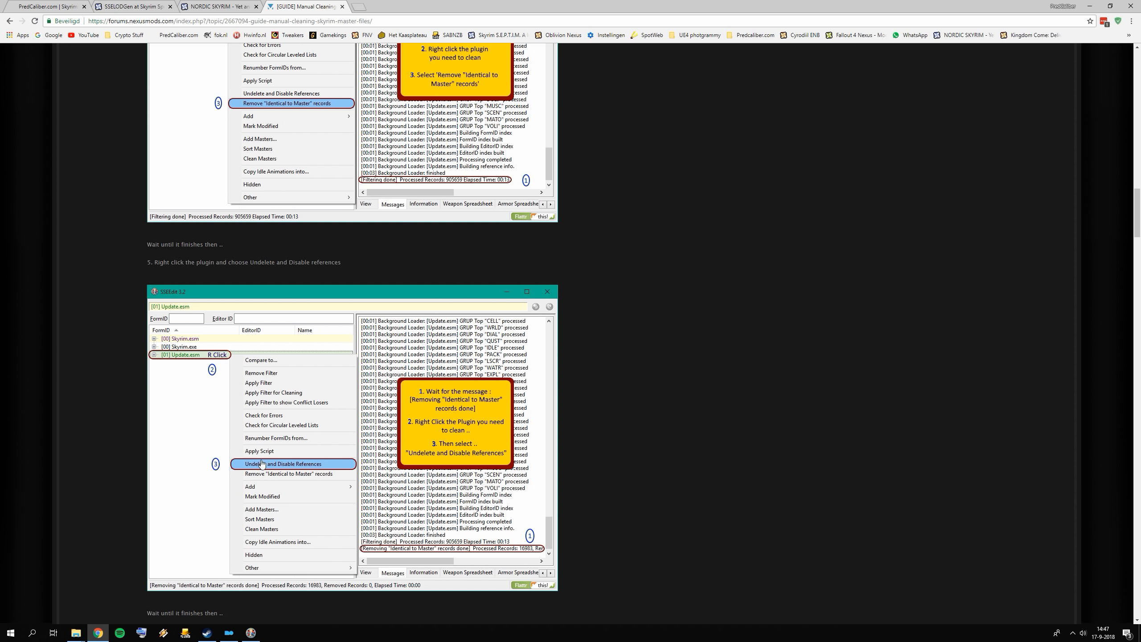
{"action": "left_click", "coordinate": [250, 632]}
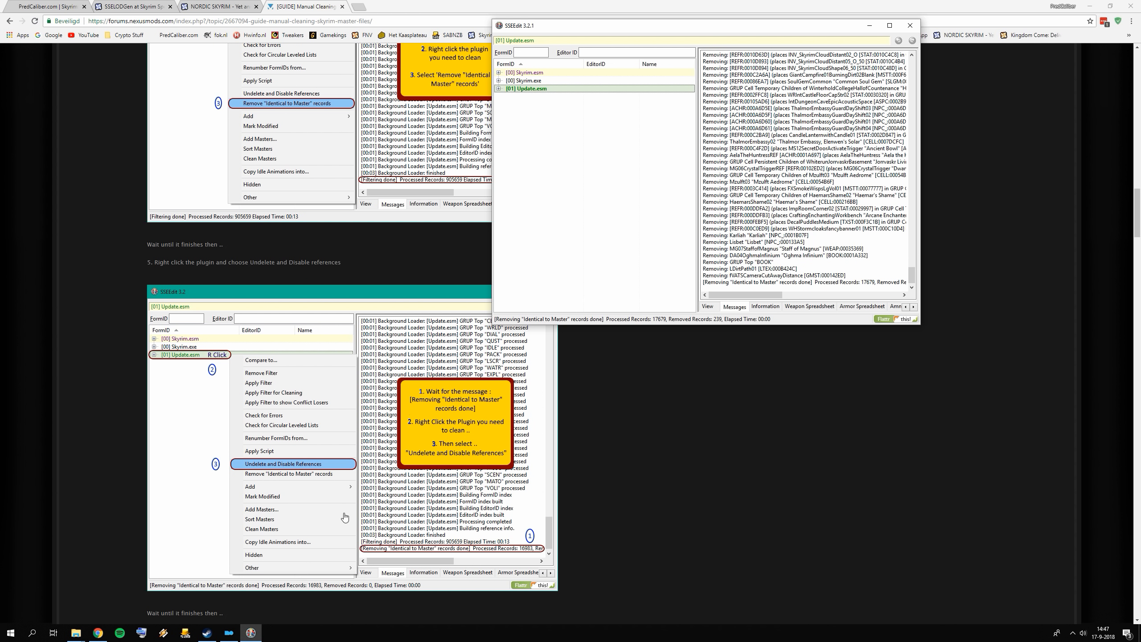
{"action": "right_click", "coordinate": [547, 90]}
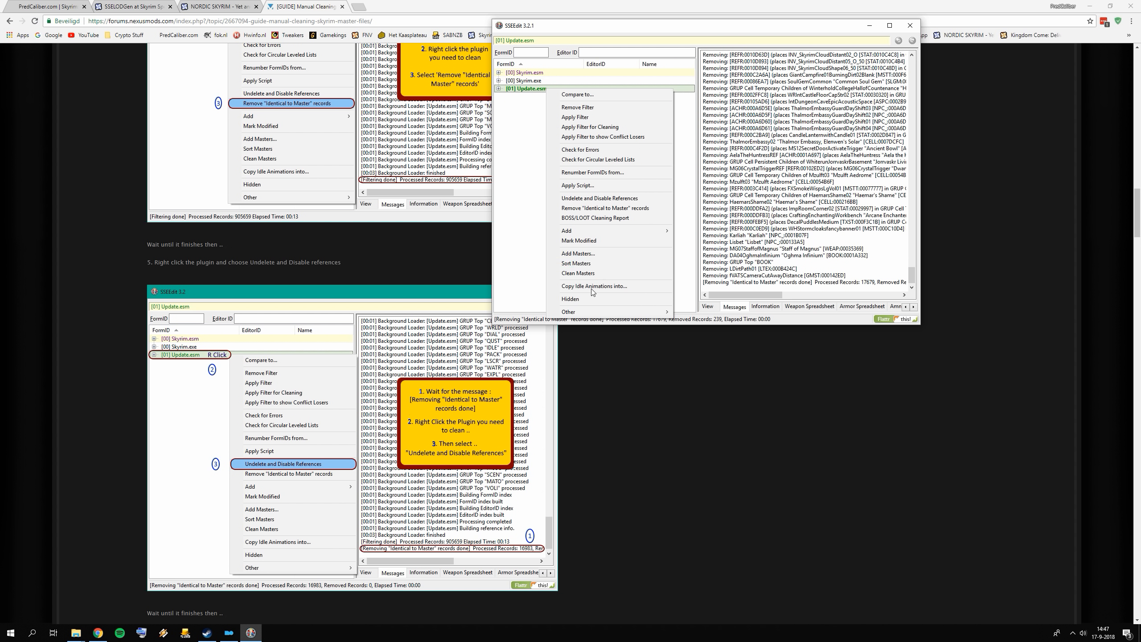
{"action": "left_click", "coordinate": [617, 201]}
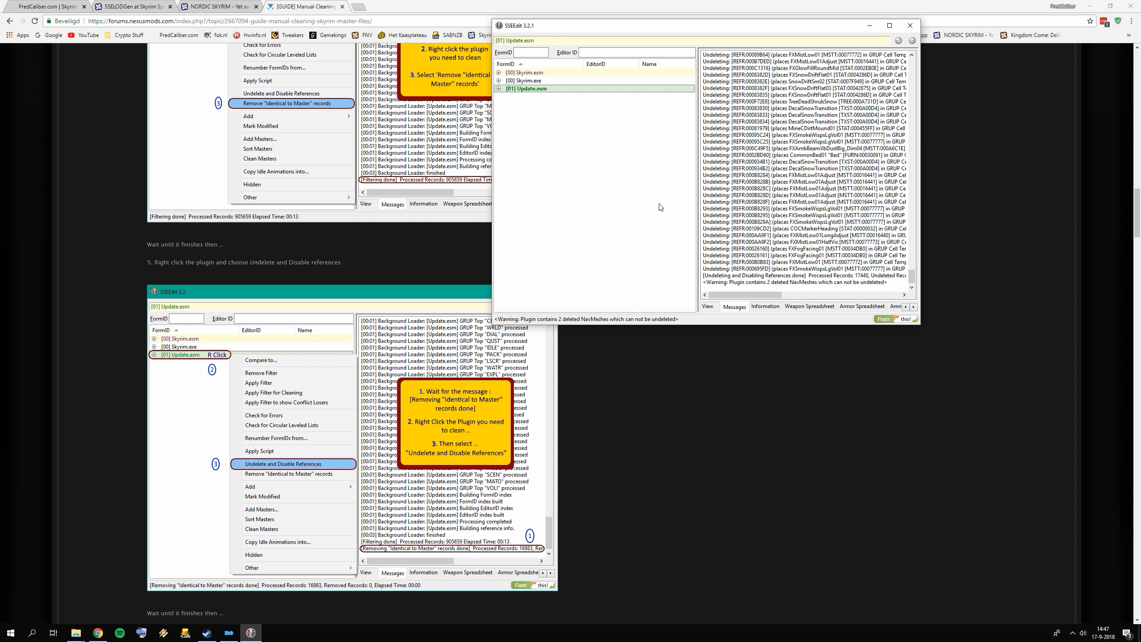
{"action": "left_click", "coordinate": [654, 202]}
{"action": "right_click", "coordinate": [655, 201]}
{"action": "left_click", "coordinate": [658, 154]}
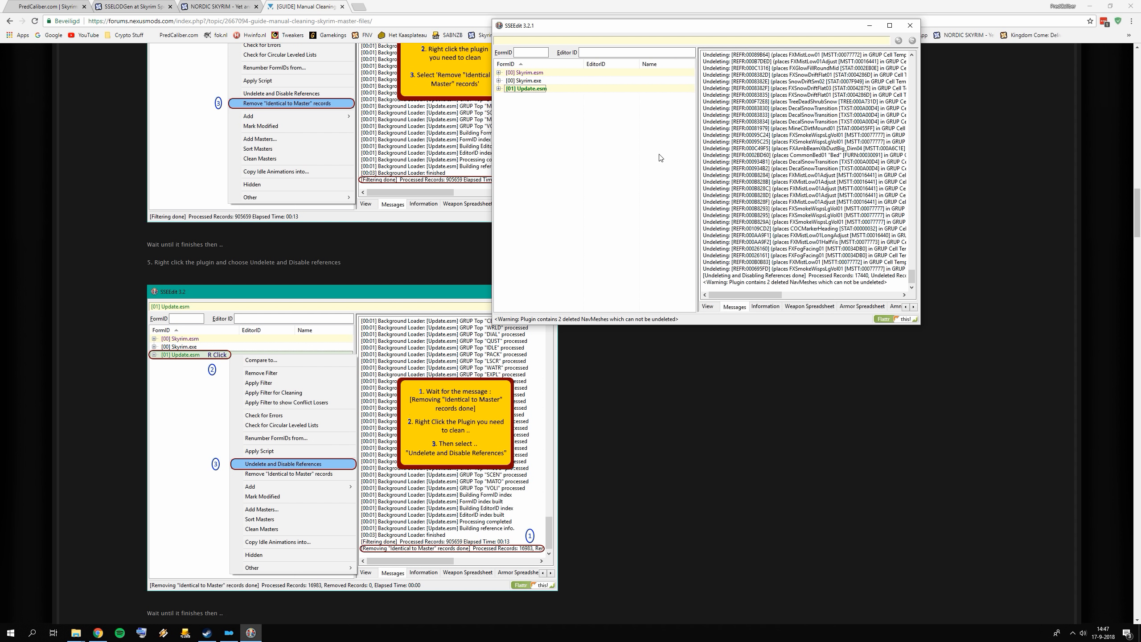
{"action": "left_click", "coordinate": [737, 216]}
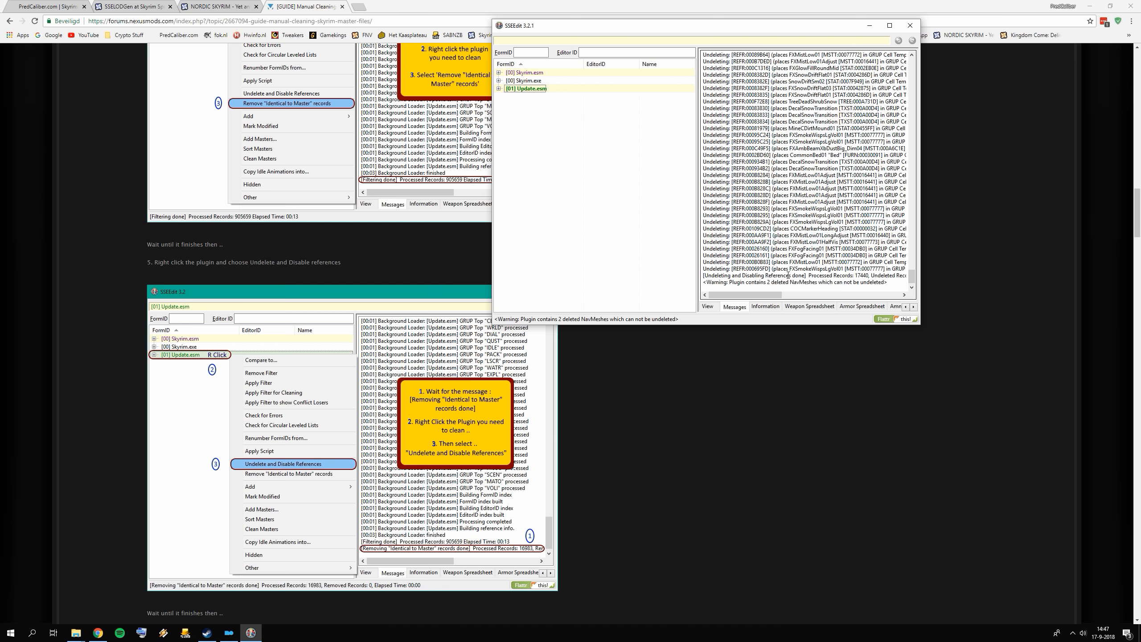
- Close SSEEdit and save the changed Update.esm
{"action": "left_click", "coordinate": [536, 90]}
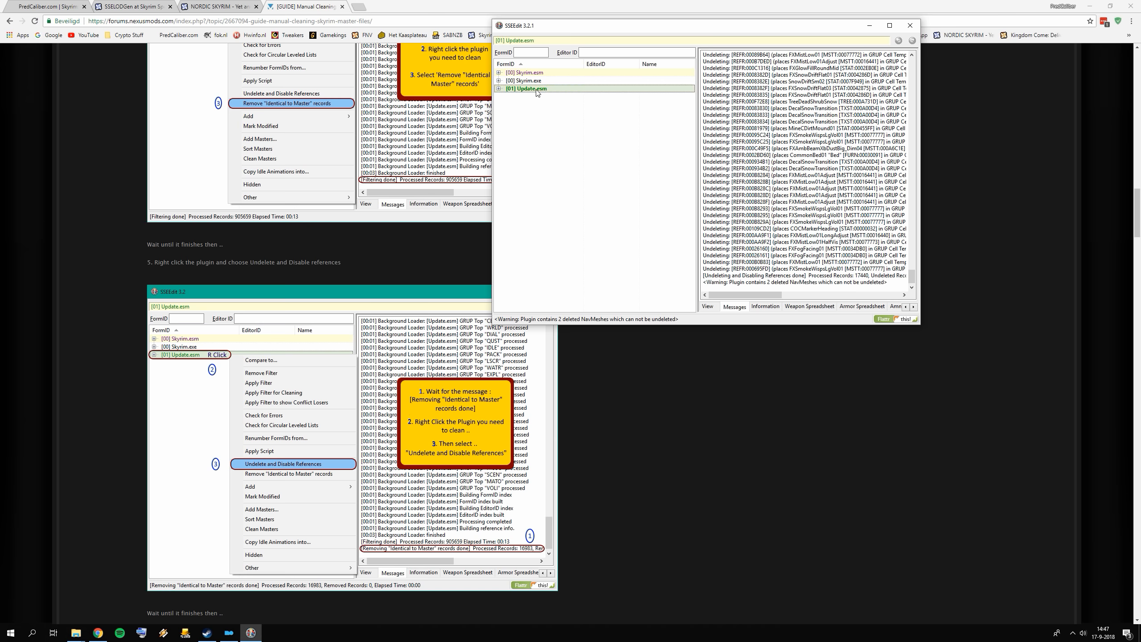
{"action": "left_click", "coordinate": [912, 25]}
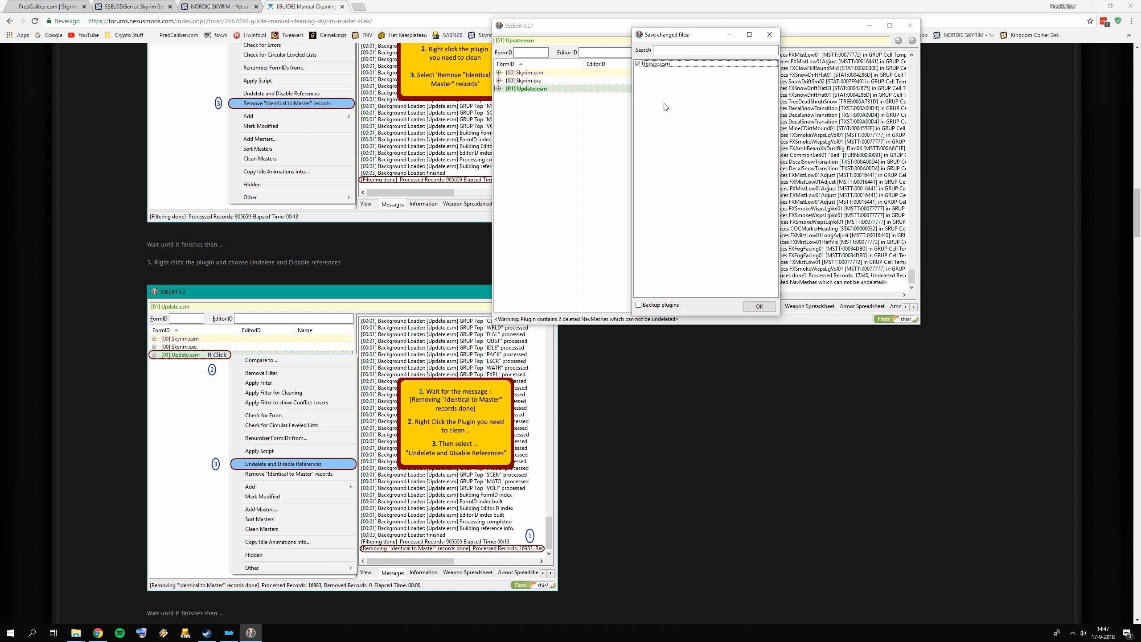
{"action": "left_click", "coordinate": [767, 308]}
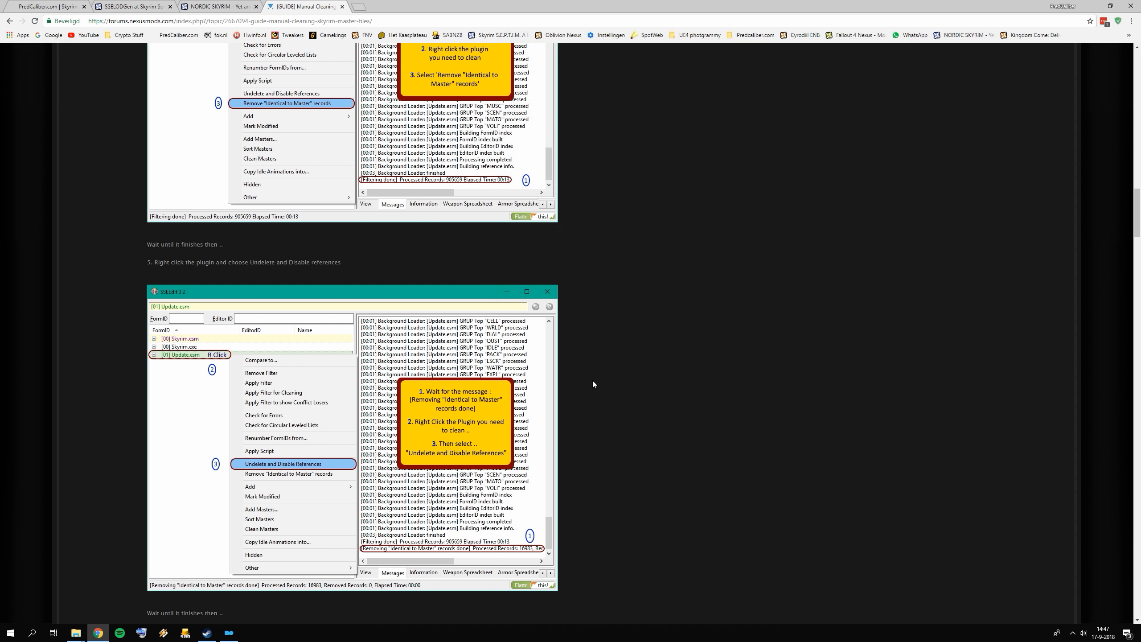
- Switch to Mod Organizer, inspect the contents of the Overwrite folder and close its window
{"action": "left_click", "coordinate": [229, 632]}
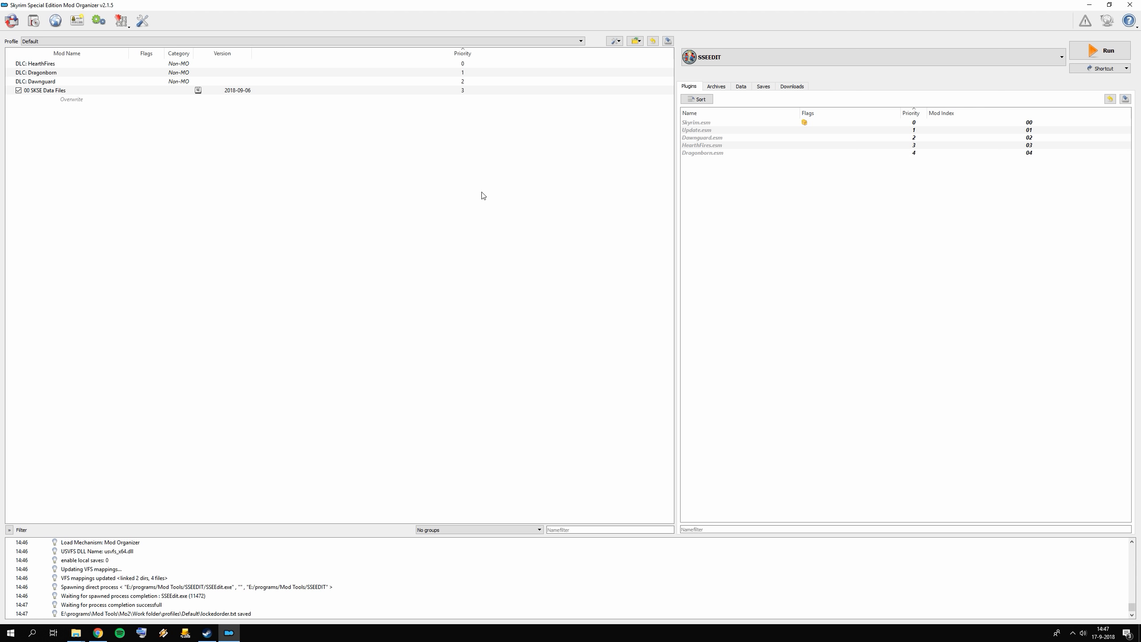
{"action": "double_click", "coordinate": [77, 99]}
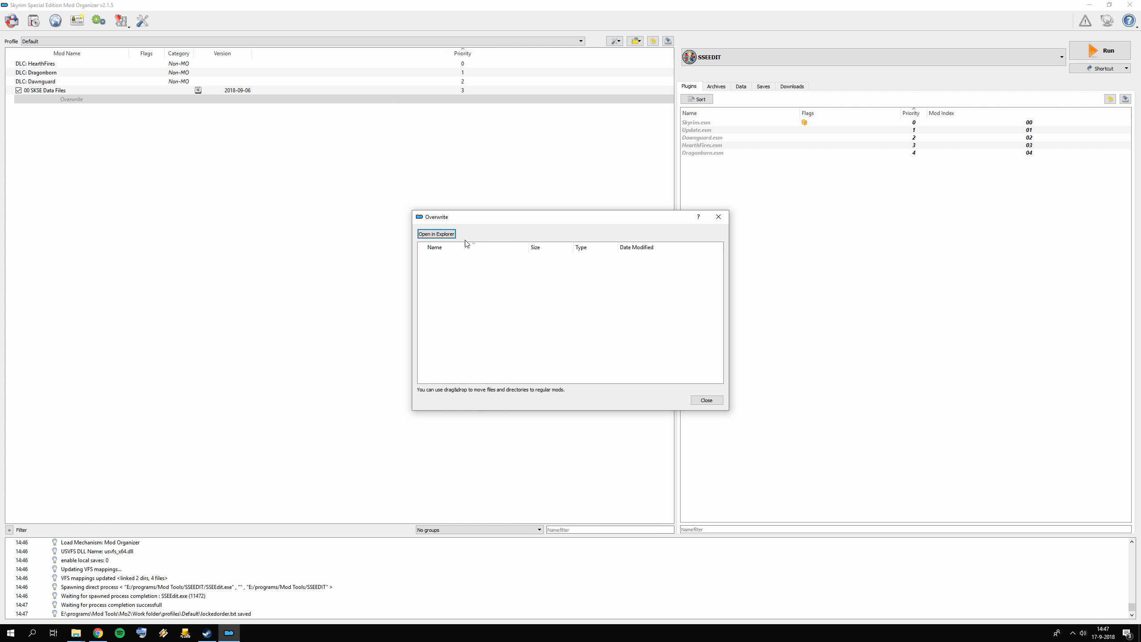
{"action": "left_click", "coordinate": [719, 216]}
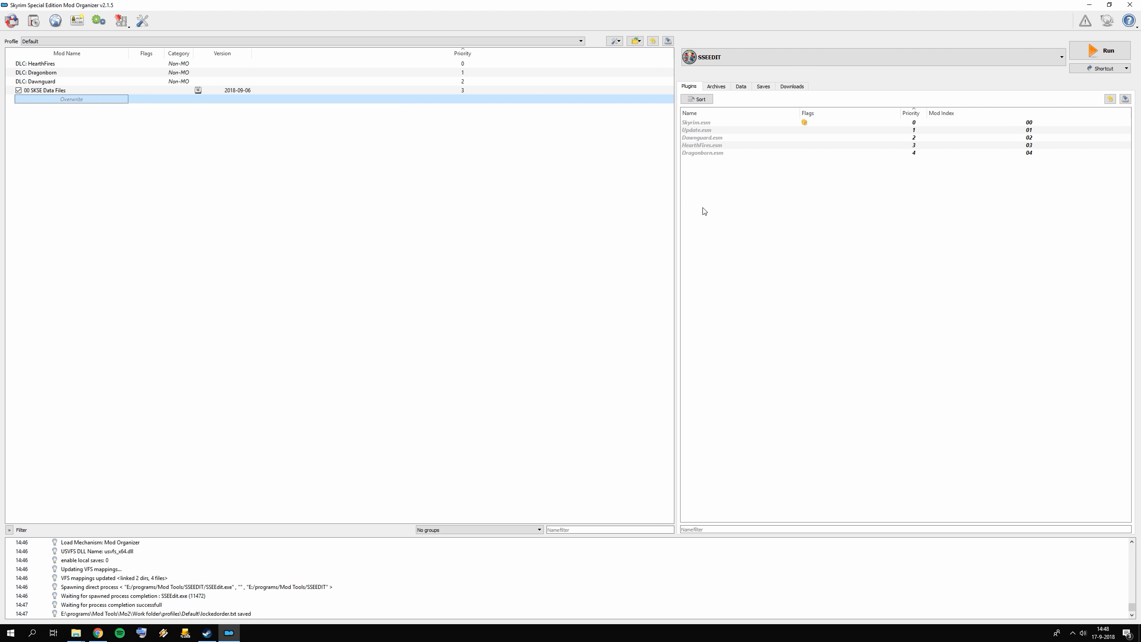
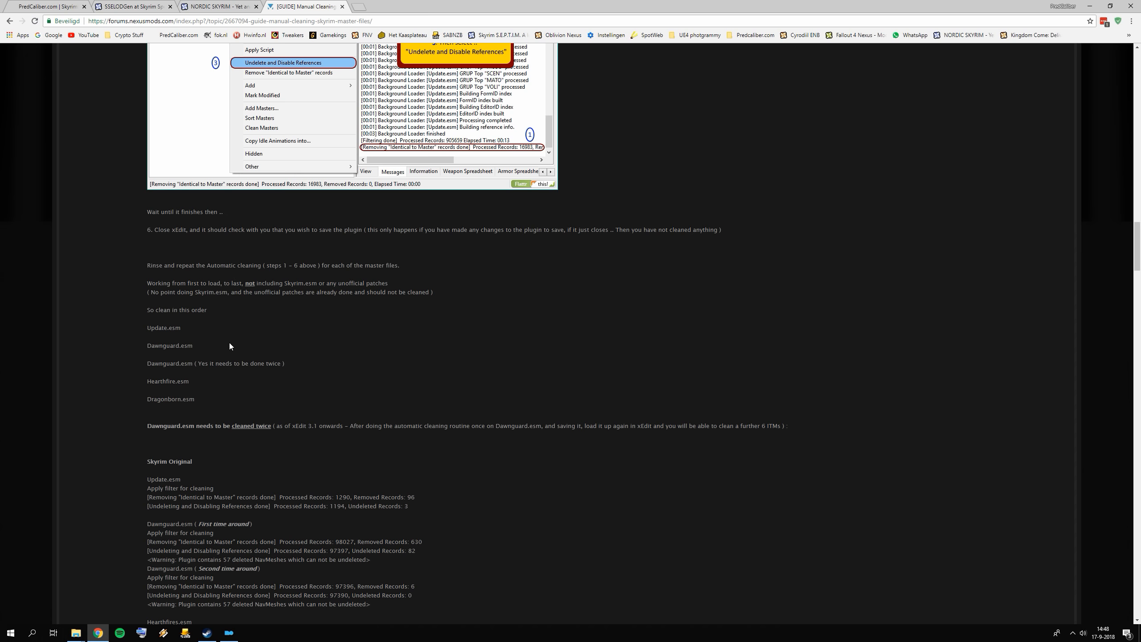
- Check the guide's plugin cleaning order, switch to Mod Organizer and launch SSEEdit with only Dawnguard.esm selected for loading
{"action": "scroll", "coordinate": [185, 275], "scroll_direction": "down", "scroll_amount": 2}
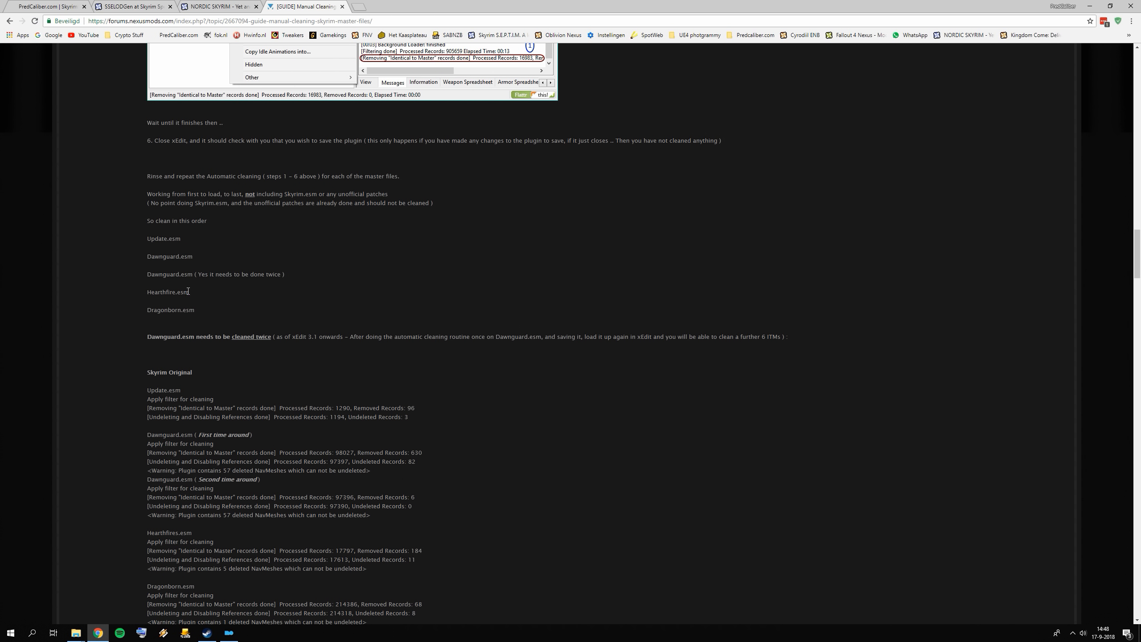
{"action": "scroll", "coordinate": [190, 392], "scroll_direction": "up", "scroll_amount": 1}
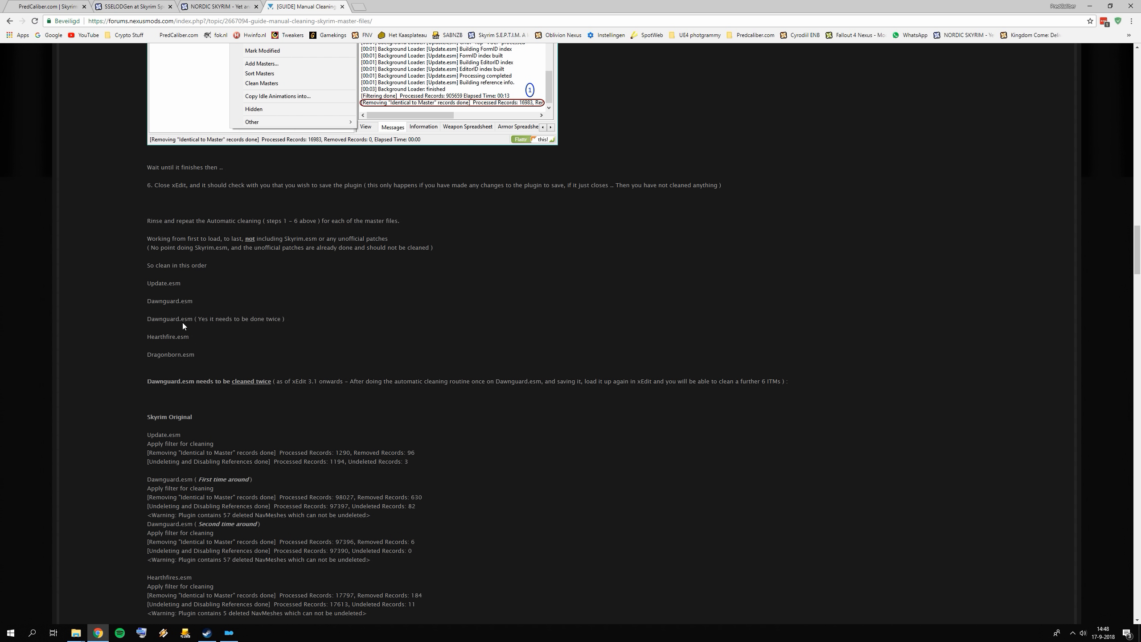
{"action": "left_click", "coordinate": [229, 633]}
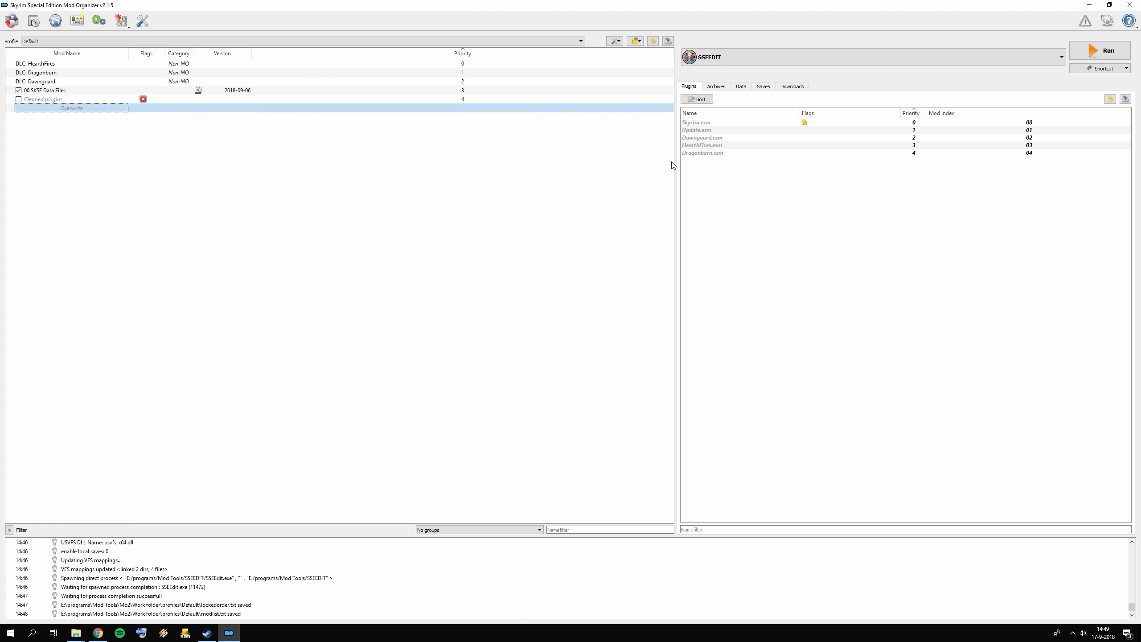
{"action": "left_click", "coordinate": [1094, 53]}
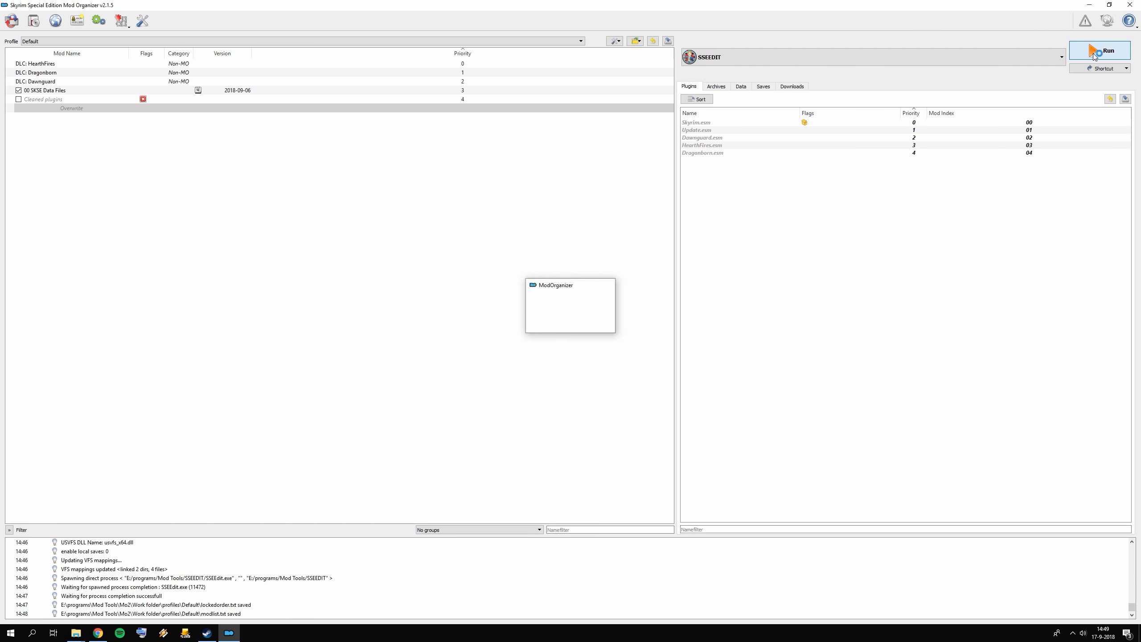
{"action": "right_click", "coordinate": [654, 88]}
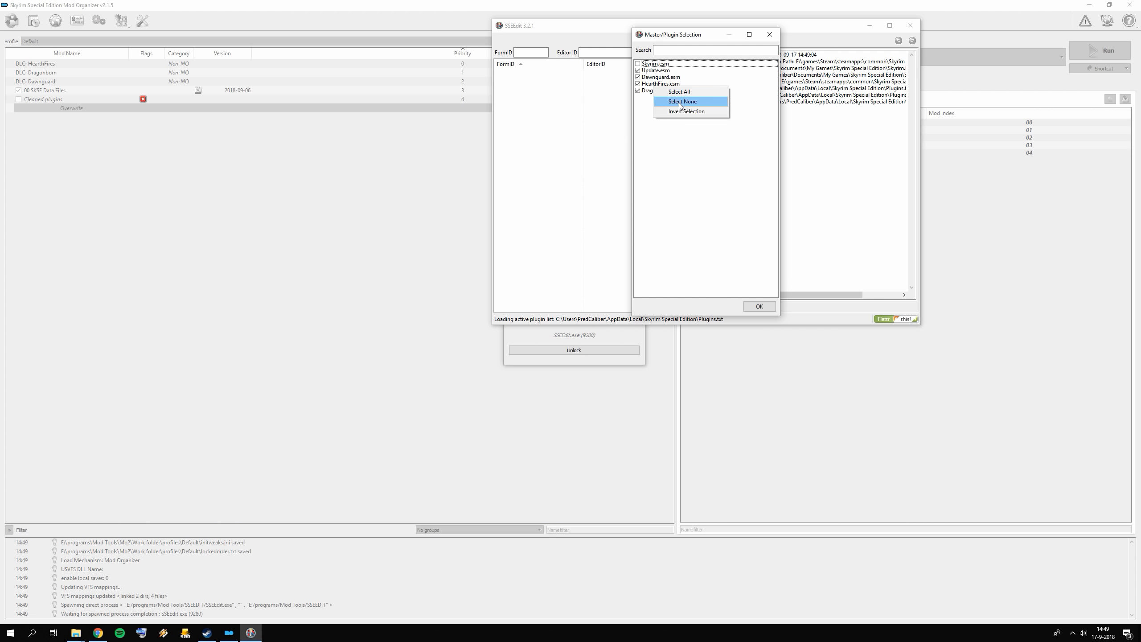
{"action": "left_click", "coordinate": [679, 101]}
{"action": "left_click", "coordinate": [638, 77]}
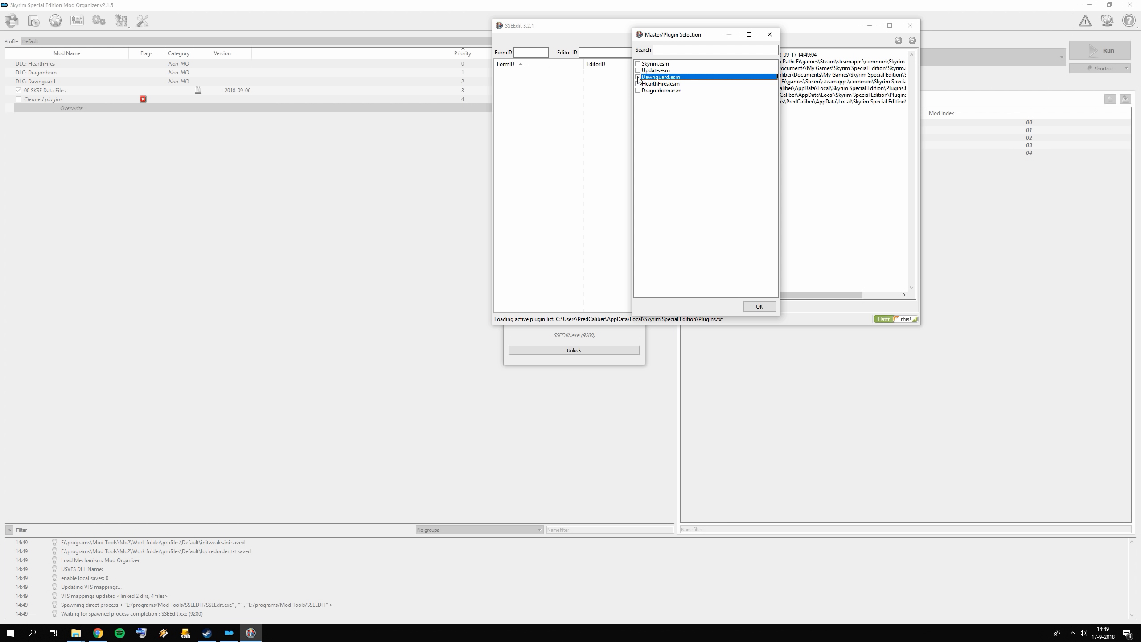
{"action": "left_click", "coordinate": [638, 77]}
{"action": "left_click", "coordinate": [766, 307]}
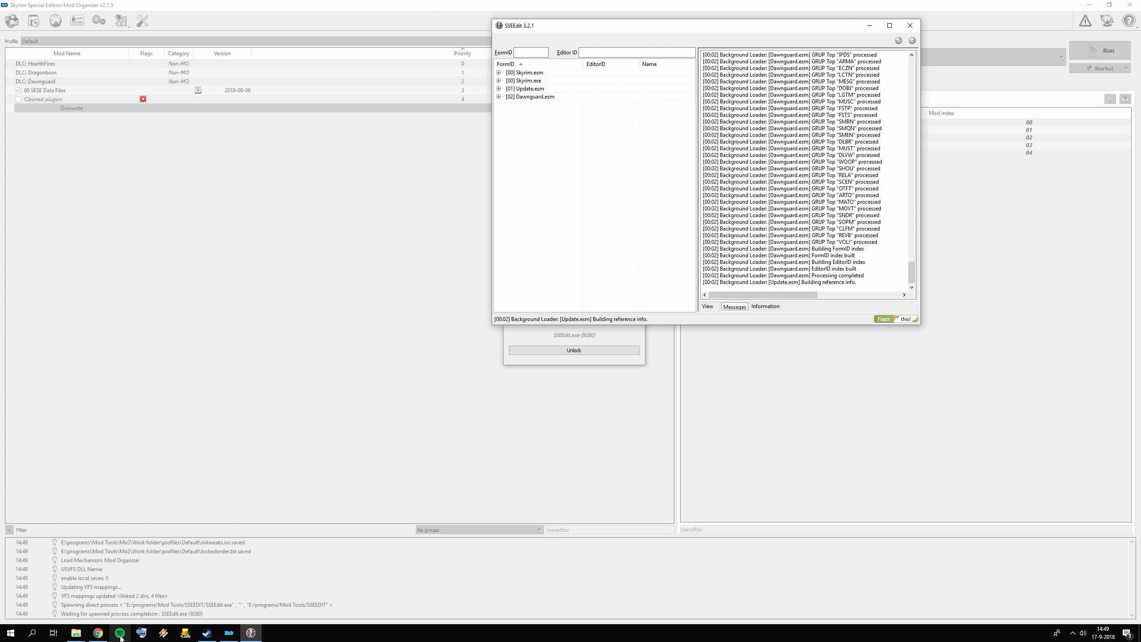
- Switch to the browser guide and arrange it side by side with the SSEEdit window
{"action": "left_click", "coordinate": [98, 633]}
{"action": "key", "text": "super+Left"}
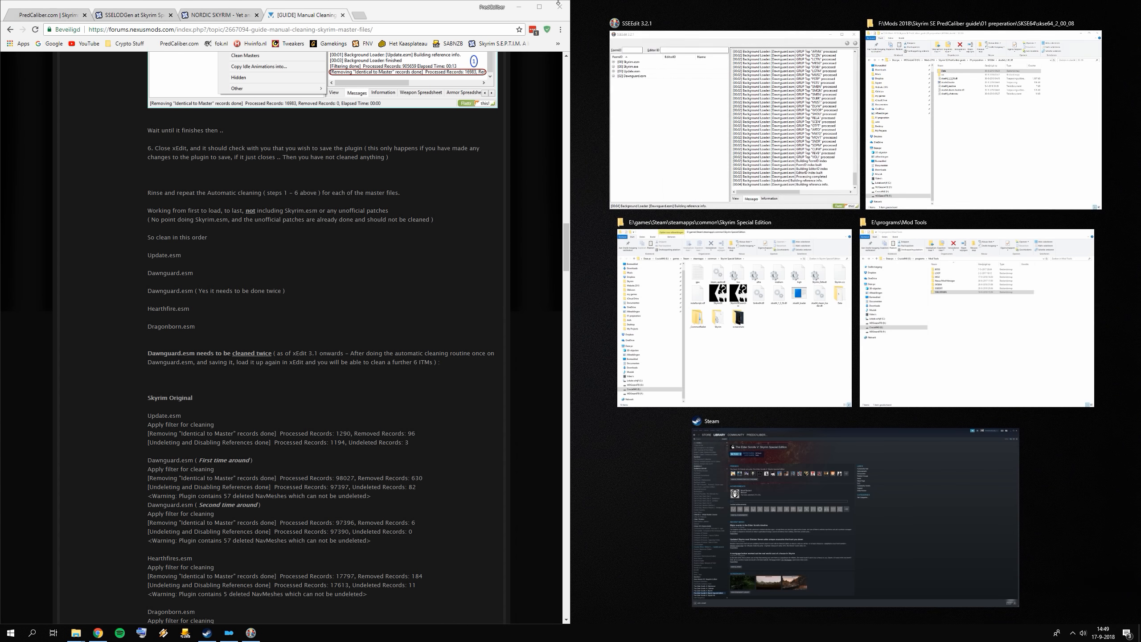
{"action": "left_click", "coordinate": [734, 89]}
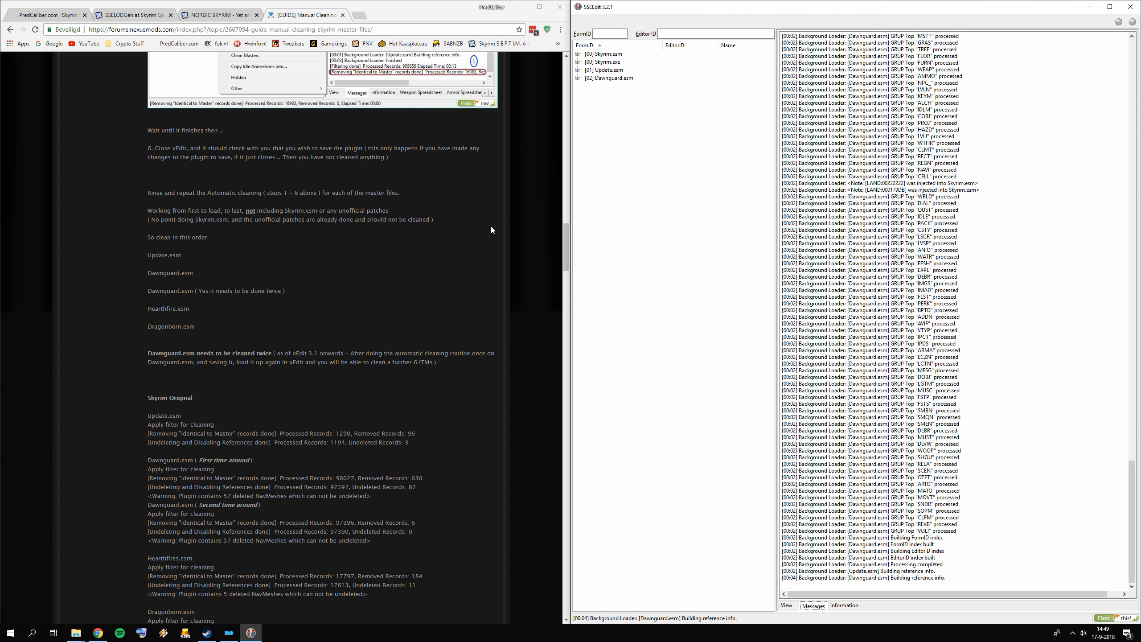
- Follow the guide's third instruction: apply the filter for cleaning to Dawnguard.esm once the background loader finishes
{"action": "scroll", "coordinate": [492, 230], "scroll_direction": "up", "scroll_amount": 20}
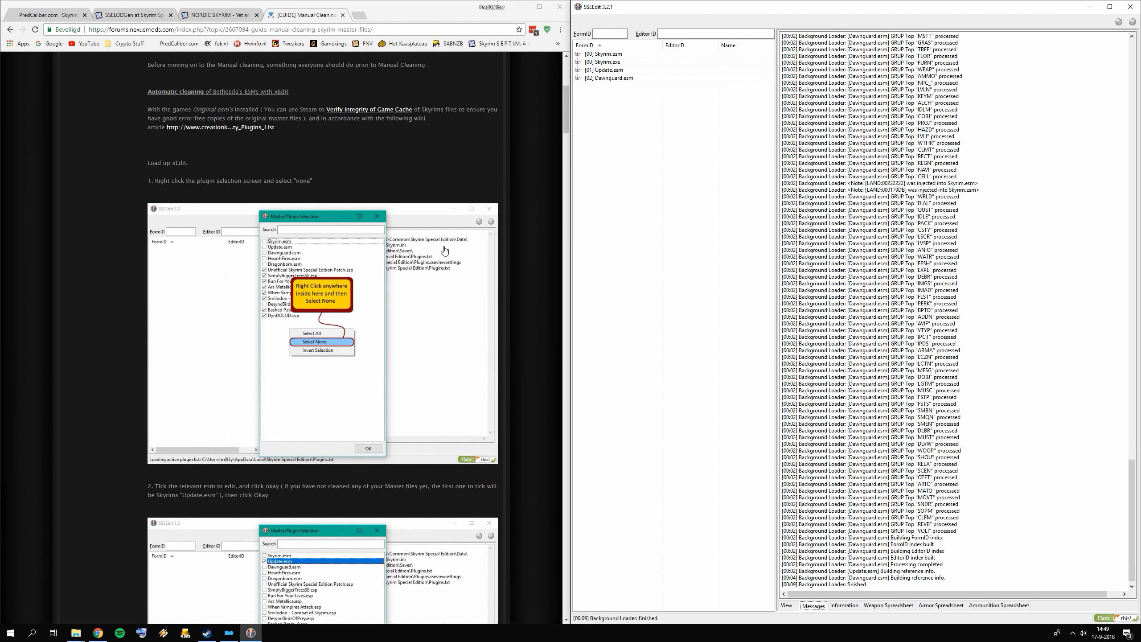
{"action": "scroll", "coordinate": [445, 251], "scroll_direction": "up", "scroll_amount": 5}
{"action": "scroll", "coordinate": [438, 244], "scroll_direction": "down", "scroll_amount": 15}
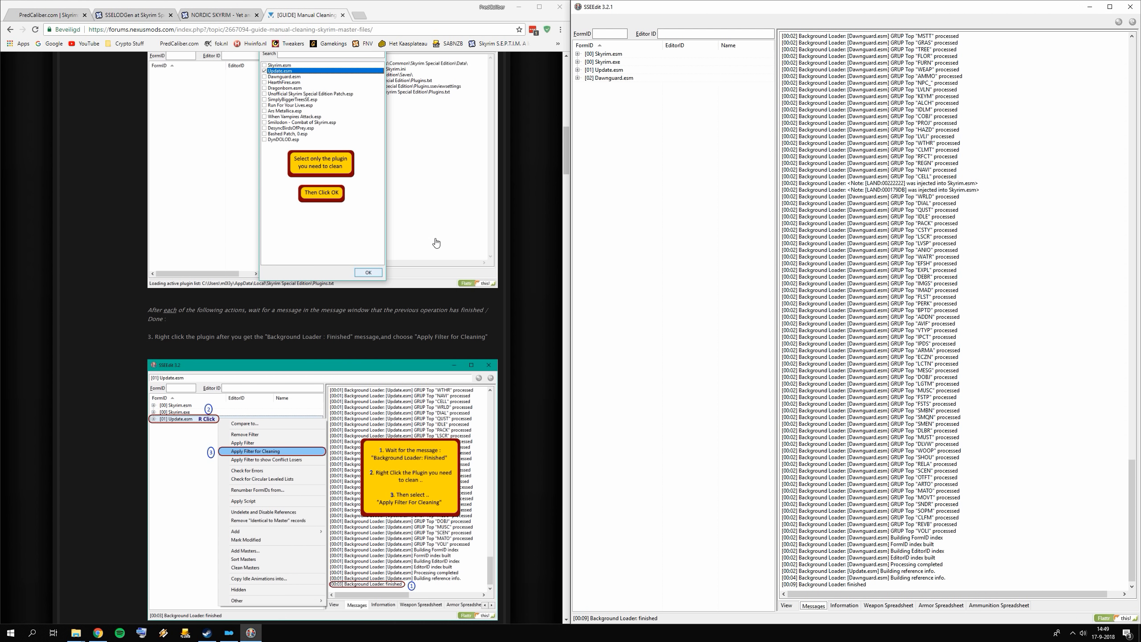
{"action": "right_click", "coordinate": [616, 78]}
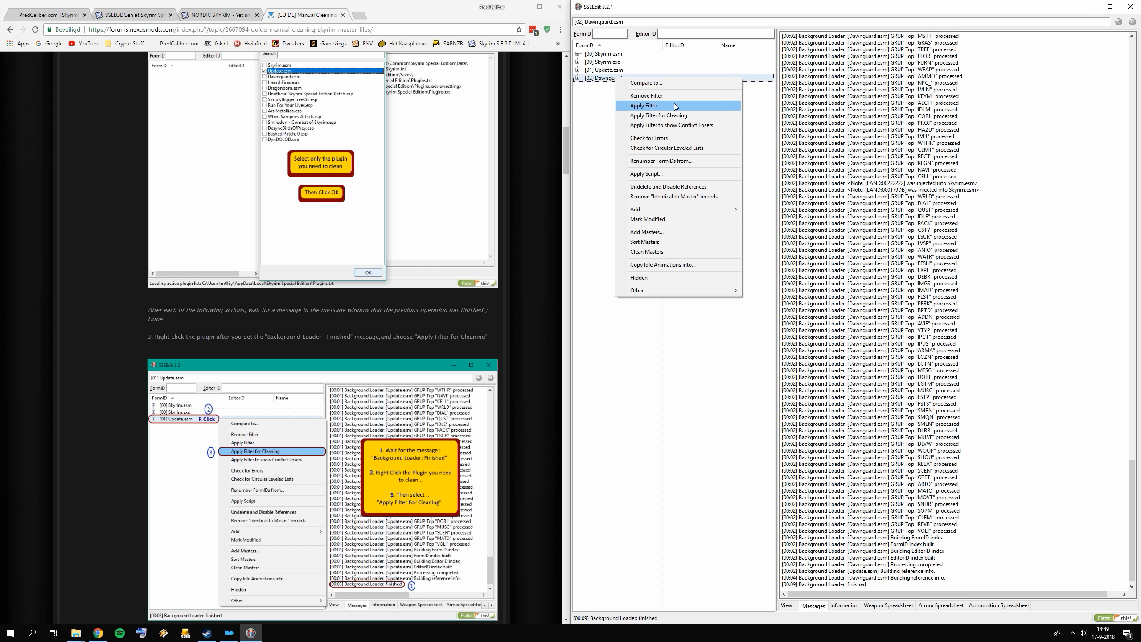
{"action": "left_click", "coordinate": [674, 115]}
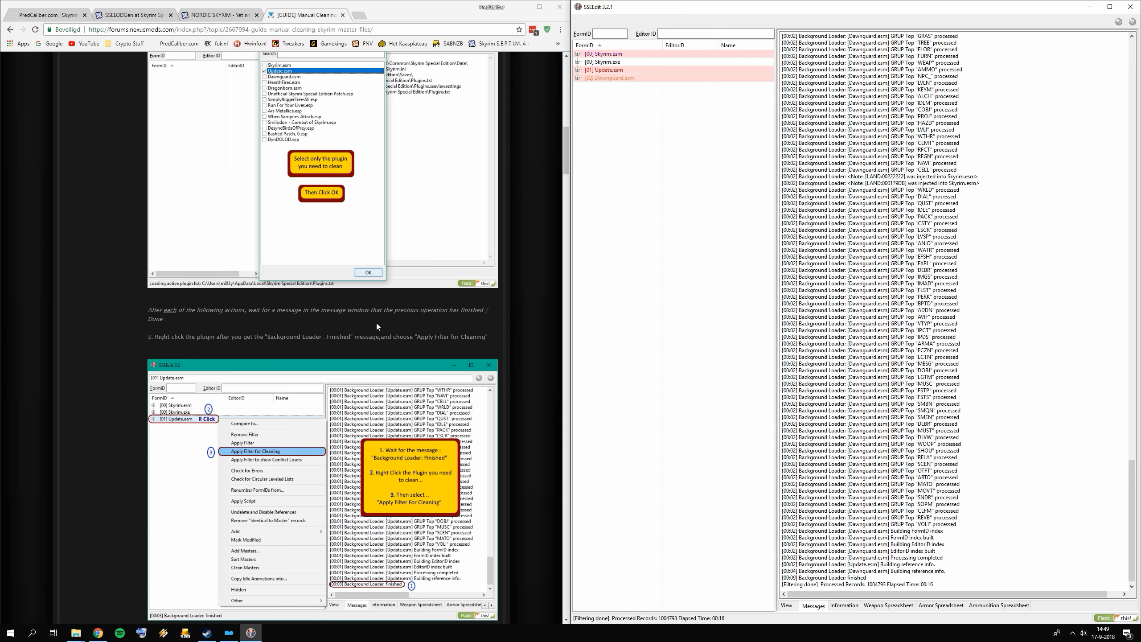
- Follow the guide's fourth instruction: remove the "Identical to Master" records from Dawnguard.esm and accept editing the module file
{"action": "scroll", "coordinate": [330, 344], "scroll_direction": "down", "scroll_amount": 10}
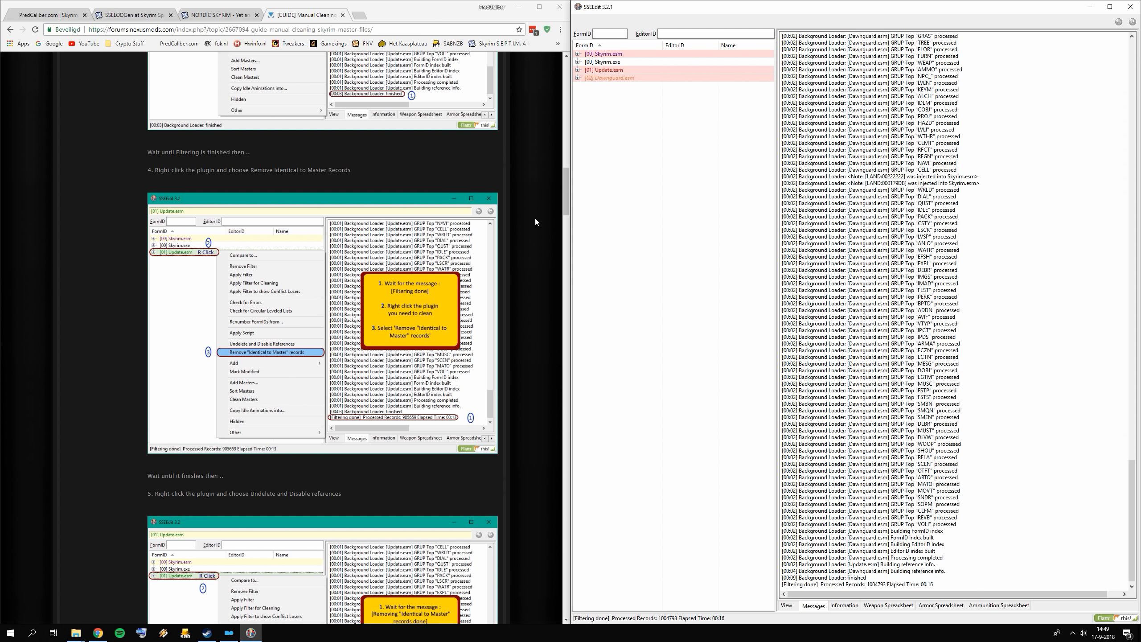
{"action": "right_click", "coordinate": [607, 79]}
{"action": "left_click", "coordinate": [665, 198]}
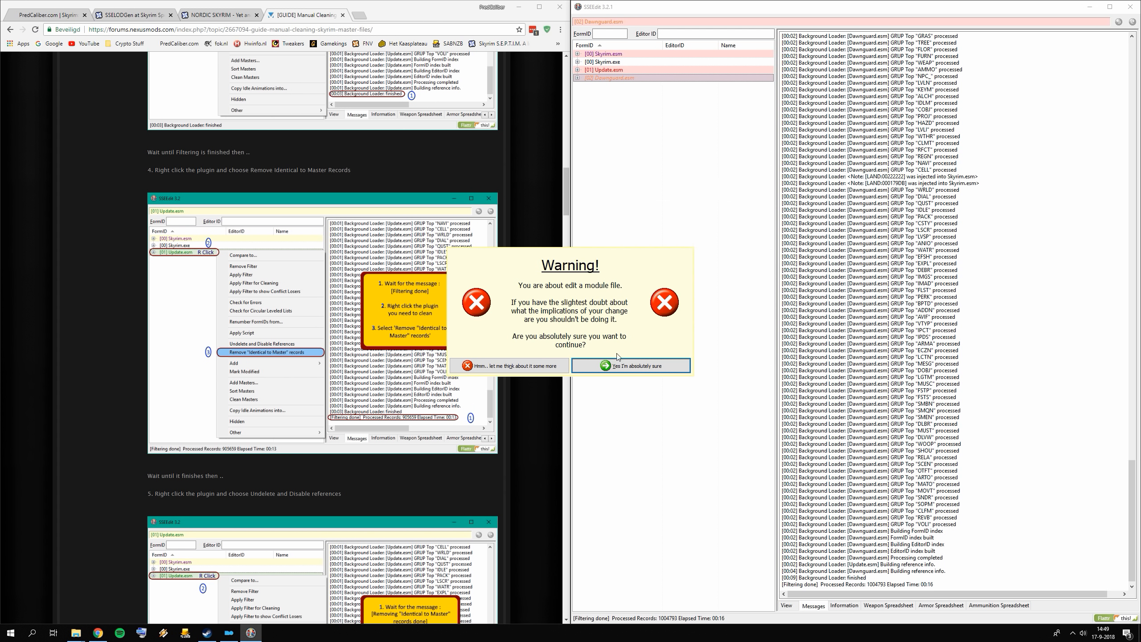
{"action": "left_click", "coordinate": [643, 368]}
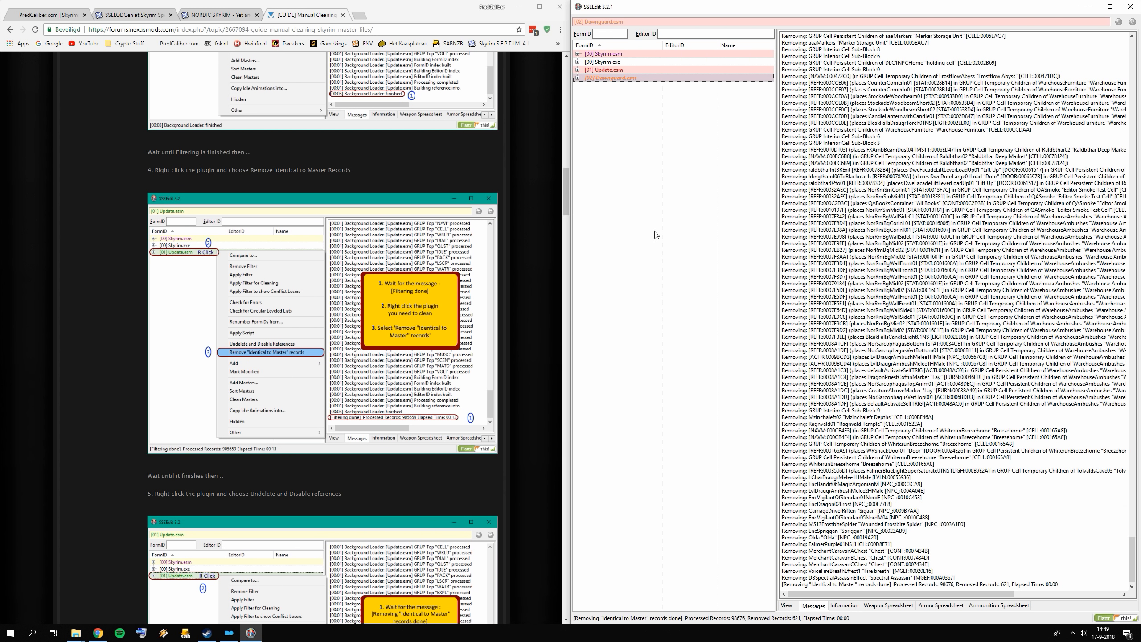
- Follow the guide's fifth instruction: undelete and disable references in Dawnguard.esm
{"action": "right_click", "coordinate": [624, 80]}
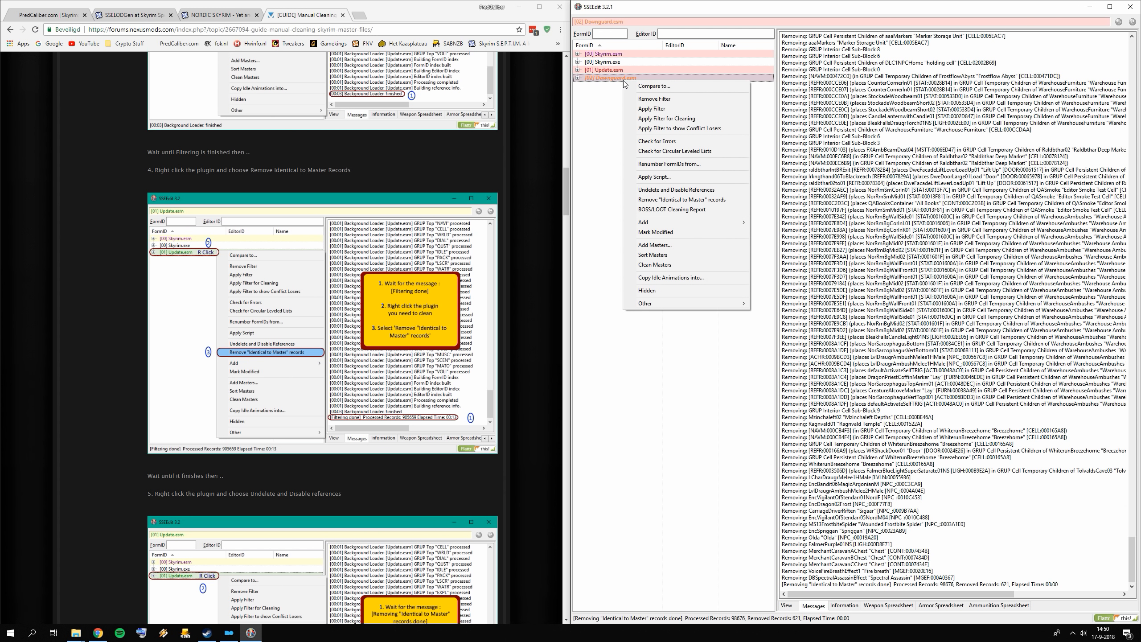
{"action": "scroll", "coordinate": [428, 425], "scroll_direction": "down", "scroll_amount": 1}
{"action": "scroll", "coordinate": [427, 425], "scroll_direction": "down", "scroll_amount": 3}
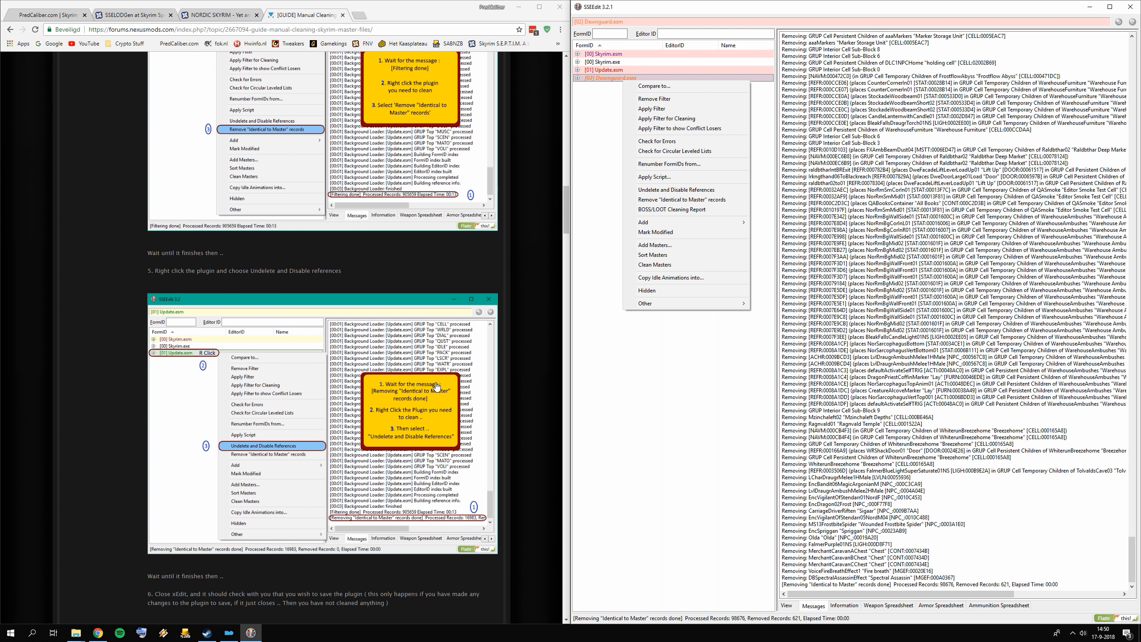
{"action": "scroll", "coordinate": [438, 391], "scroll_direction": "down", "scroll_amount": 2}
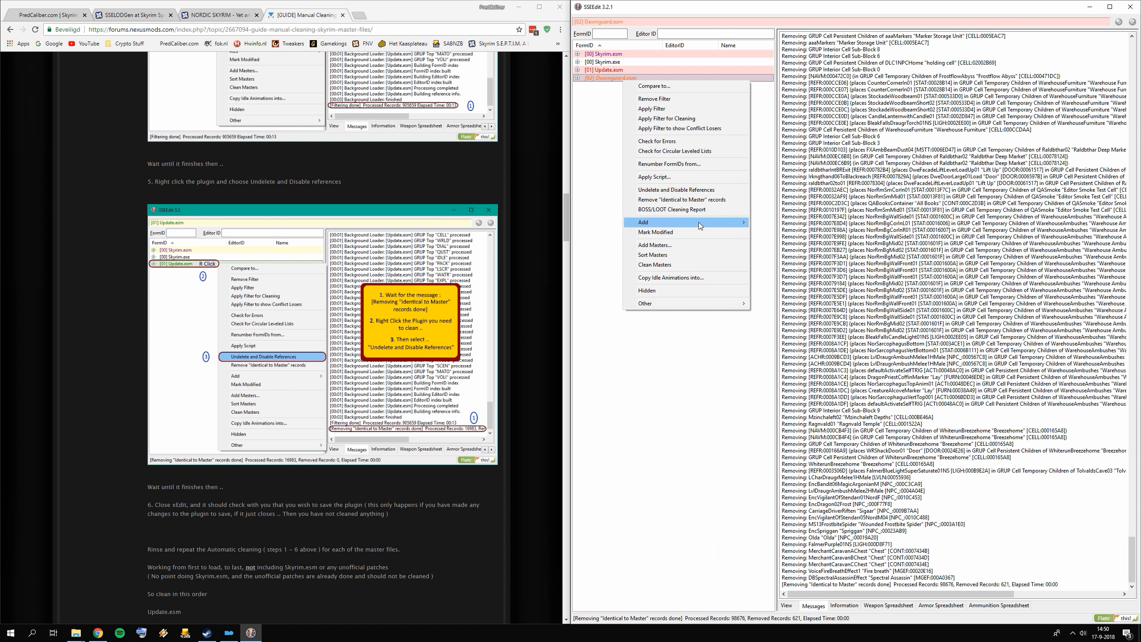
{"action": "left_click", "coordinate": [681, 189]}
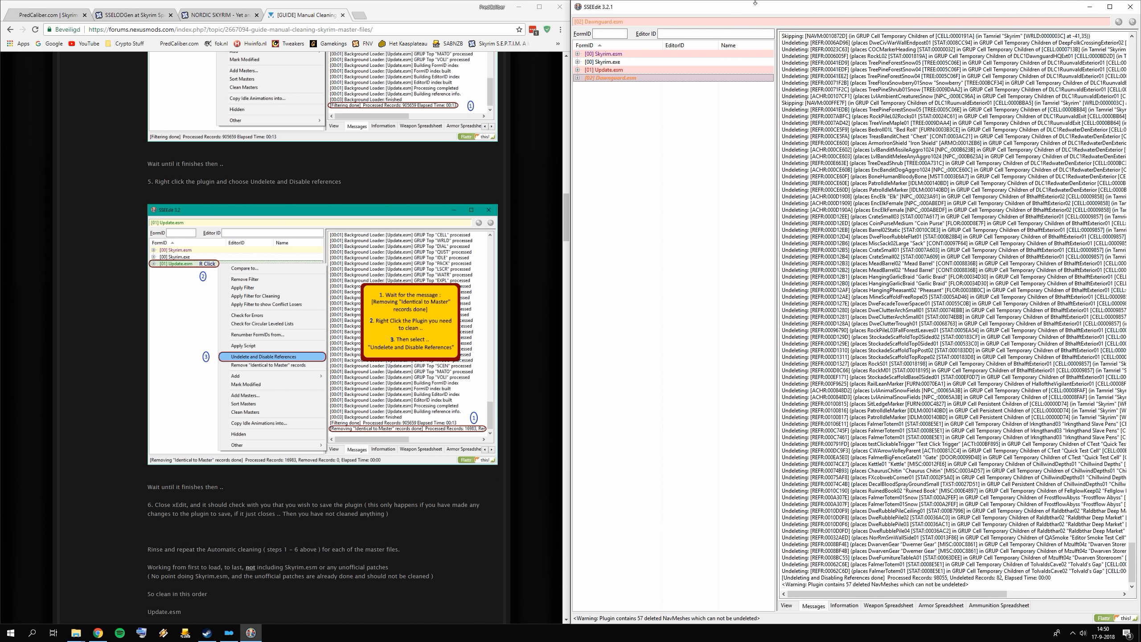
- Close SSEEdit, saving the changed Dawnguard.esm, and inspect the contents of the Overwrite folder in Mod Organizer
{"action": "double_click", "coordinate": [687, 10]}
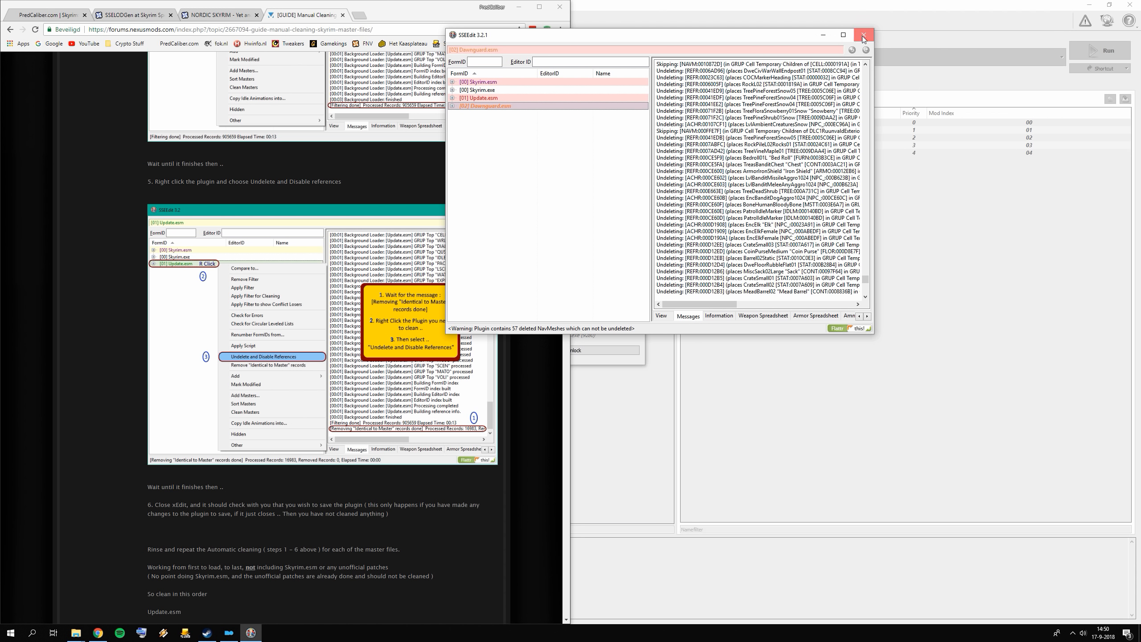
{"action": "left_click", "coordinate": [863, 36]}
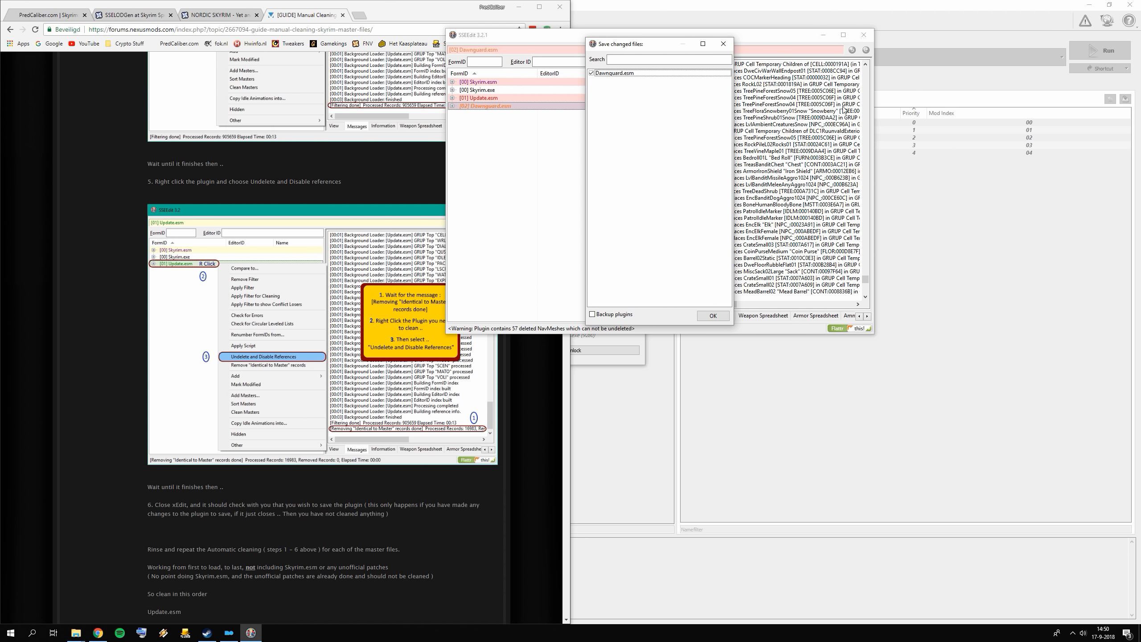
{"action": "left_click", "coordinate": [713, 316]}
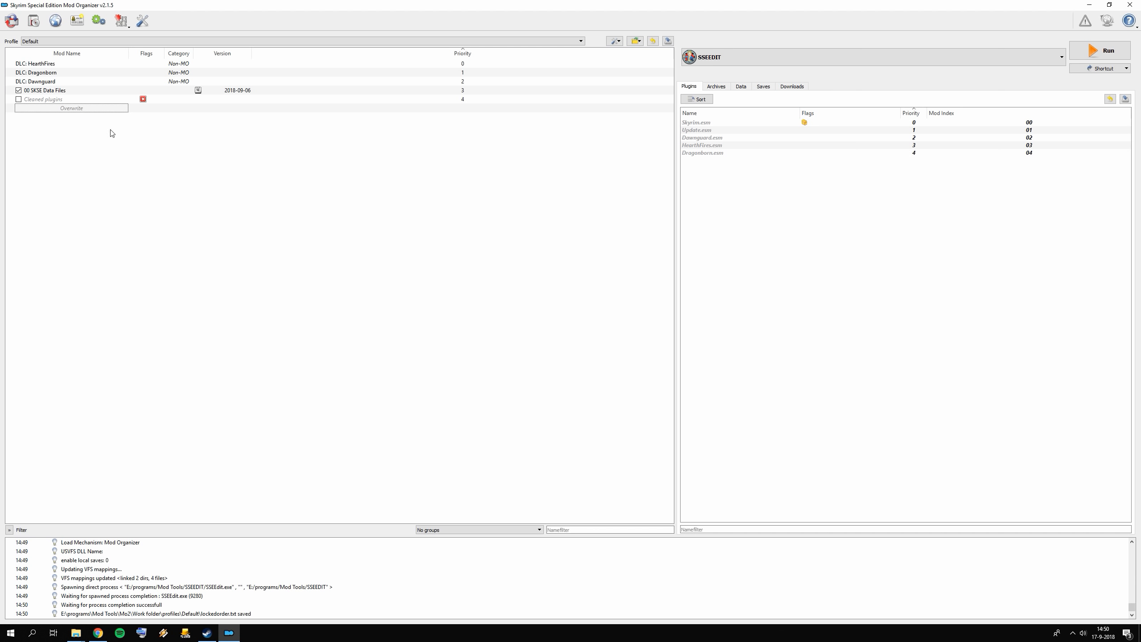
{"action": "double_click", "coordinate": [71, 109]}
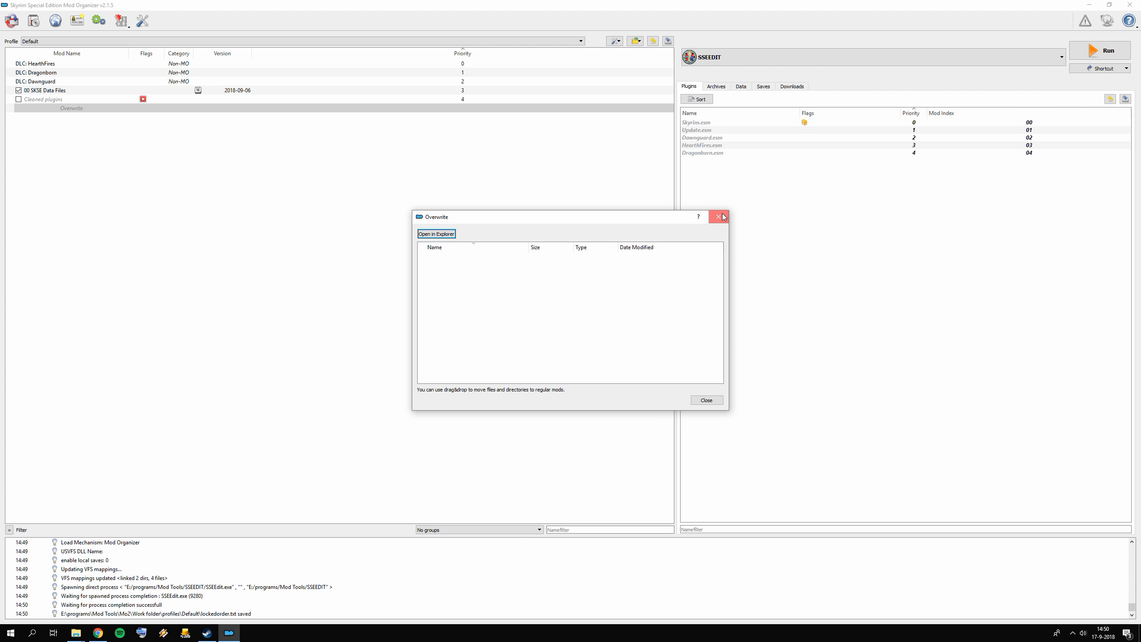
{"action": "left_click", "coordinate": [718, 217]}
- Launch SSEEdit again from Mod Organizer and load only Dawnguard.esm for its second cleaning pass
{"action": "left_click", "coordinate": [1103, 48]}
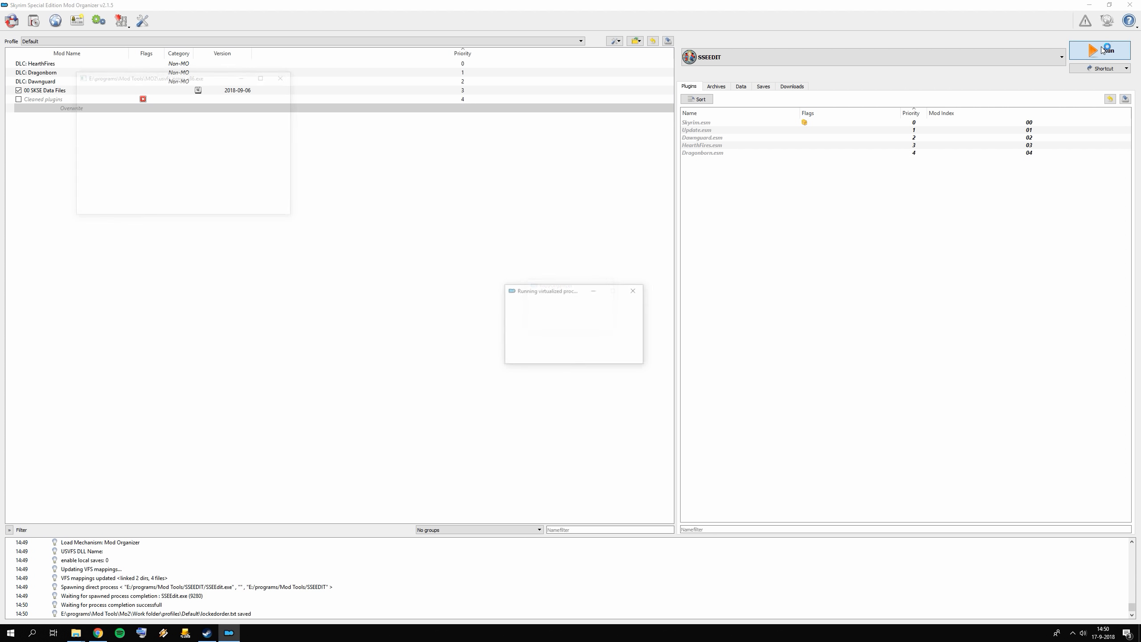
{"action": "right_click", "coordinate": [612, 92]}
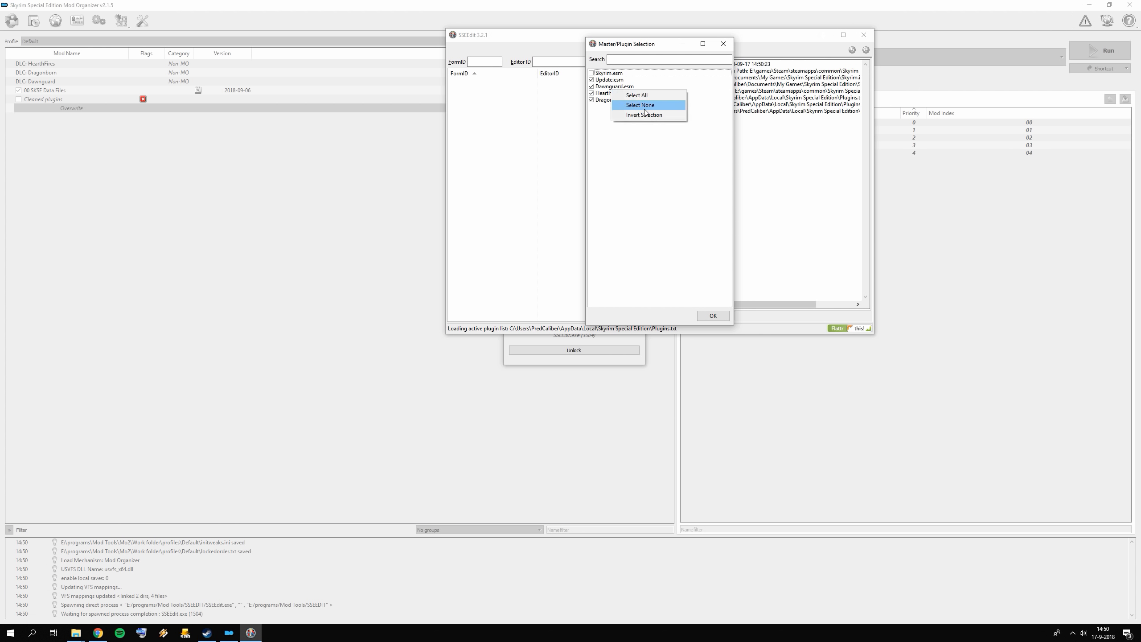
{"action": "left_click", "coordinate": [641, 105]}
{"action": "left_click", "coordinate": [591, 87]}
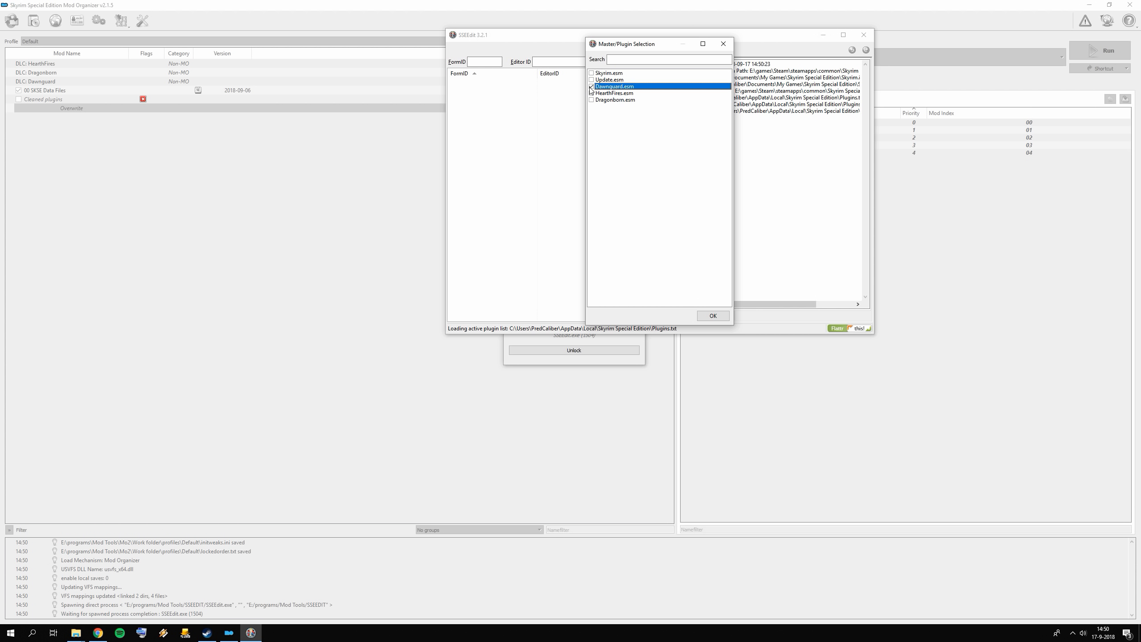
{"action": "left_click", "coordinate": [713, 316]}
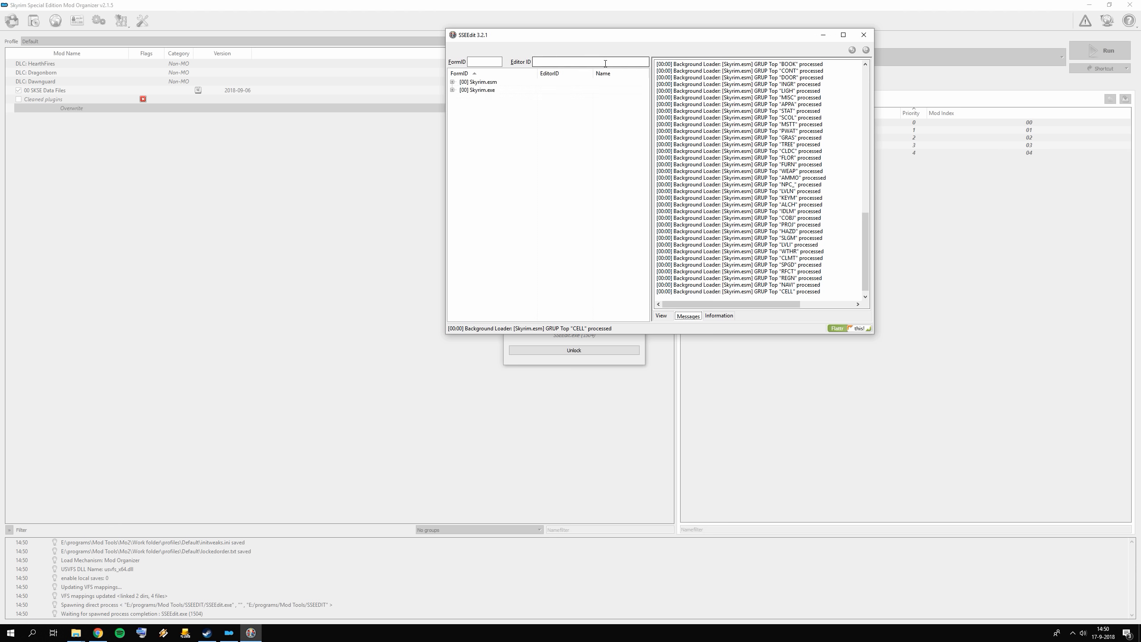
- Once the background loader finishes, apply the filter for cleaning to Dawnguard.esm for the second pass
{"action": "left_click", "coordinate": [499, 107]}
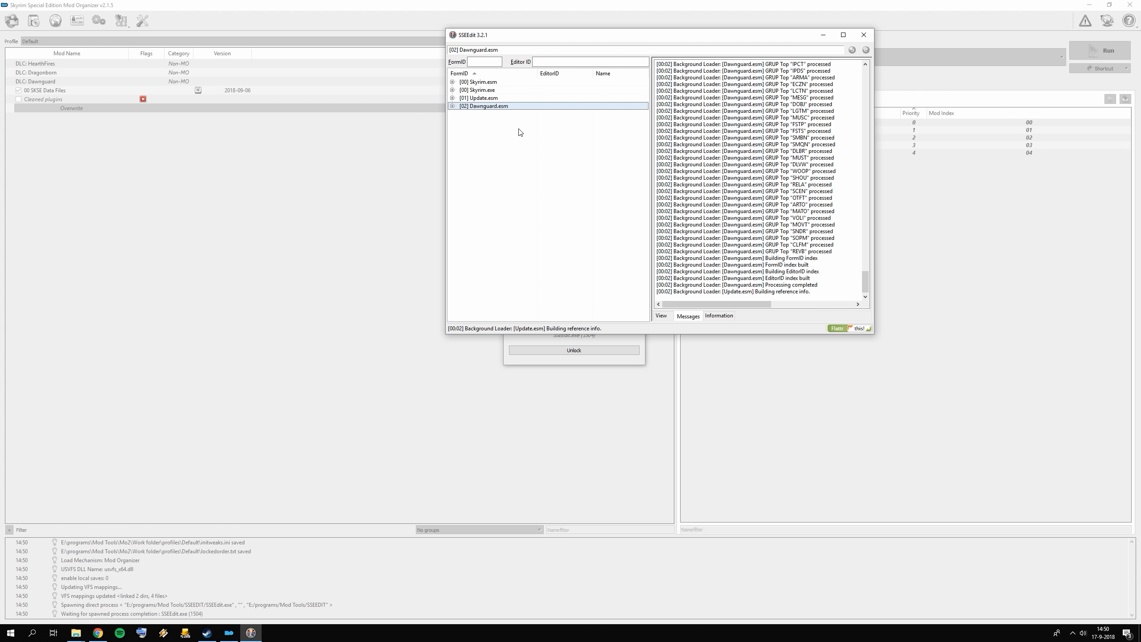
{"action": "left_click", "coordinate": [488, 108]}
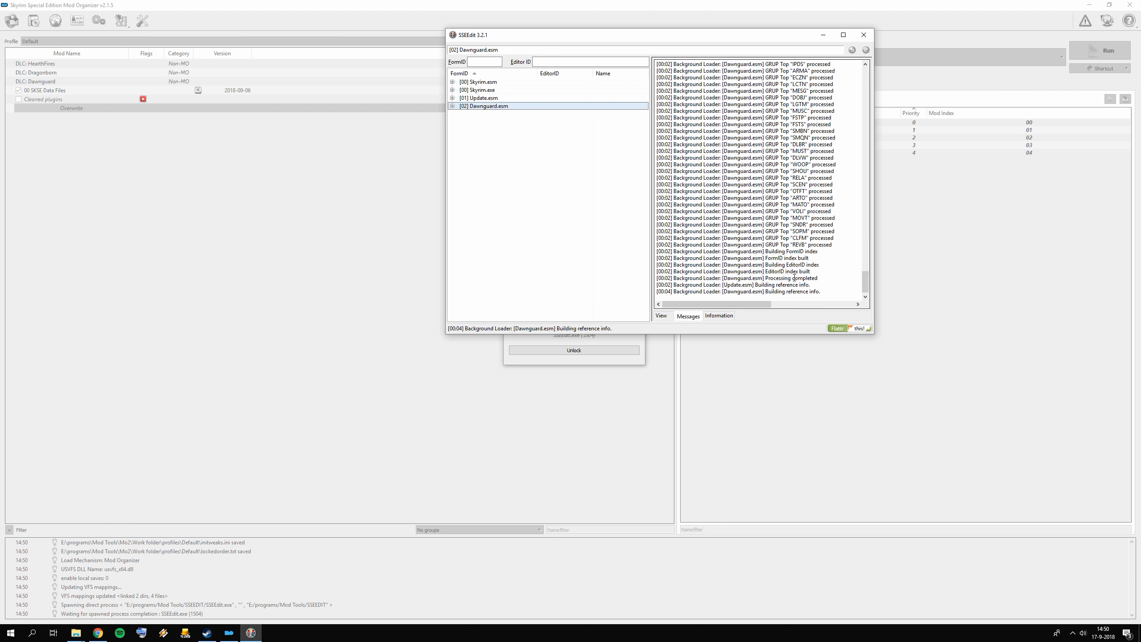
{"action": "right_click", "coordinate": [495, 110]}
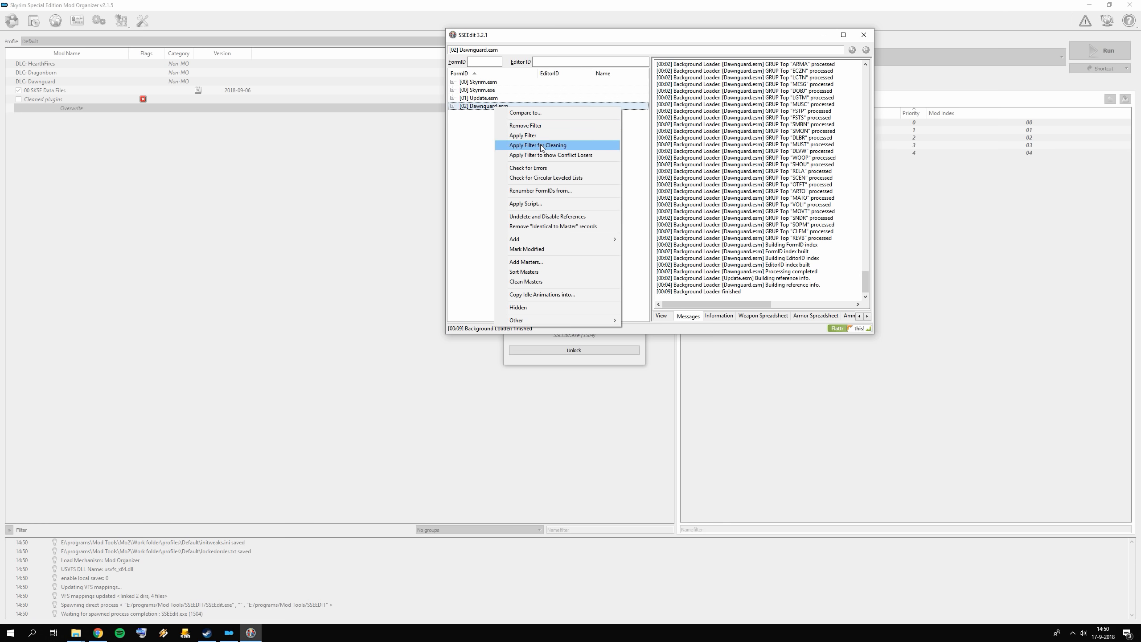
{"action": "left_click", "coordinate": [544, 145]}
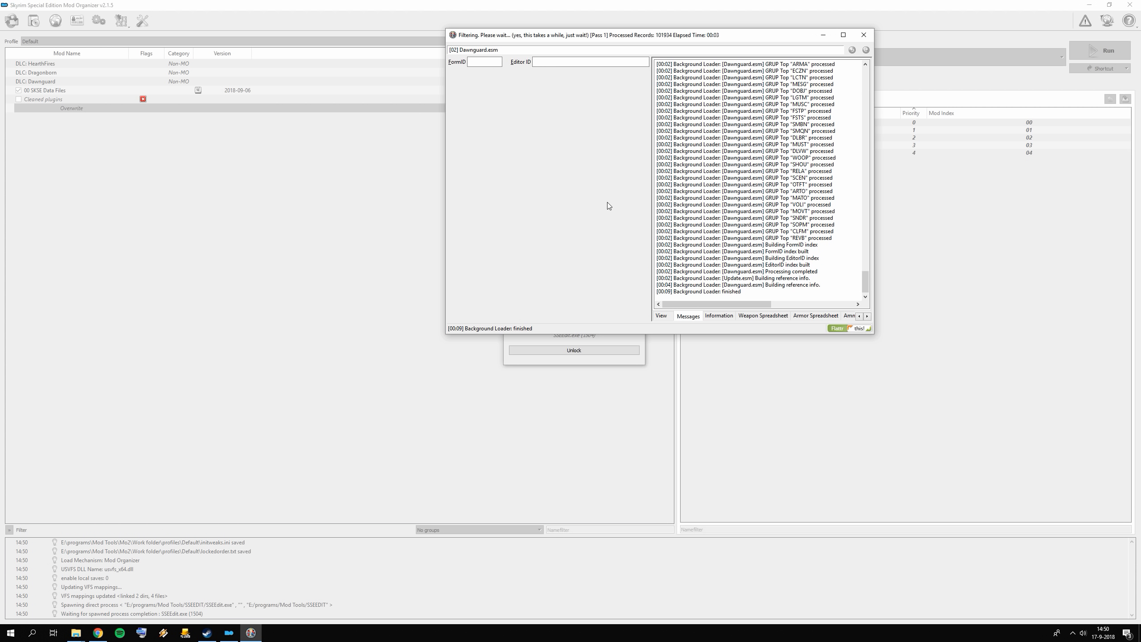
- Switch to the browser guide and review its fourth and fifth cleaning instructions while the filter runs
{"action": "left_click", "coordinate": [98, 633]}
{"action": "scroll", "coordinate": [300, 387], "scroll_direction": "up", "scroll_amount": 5}
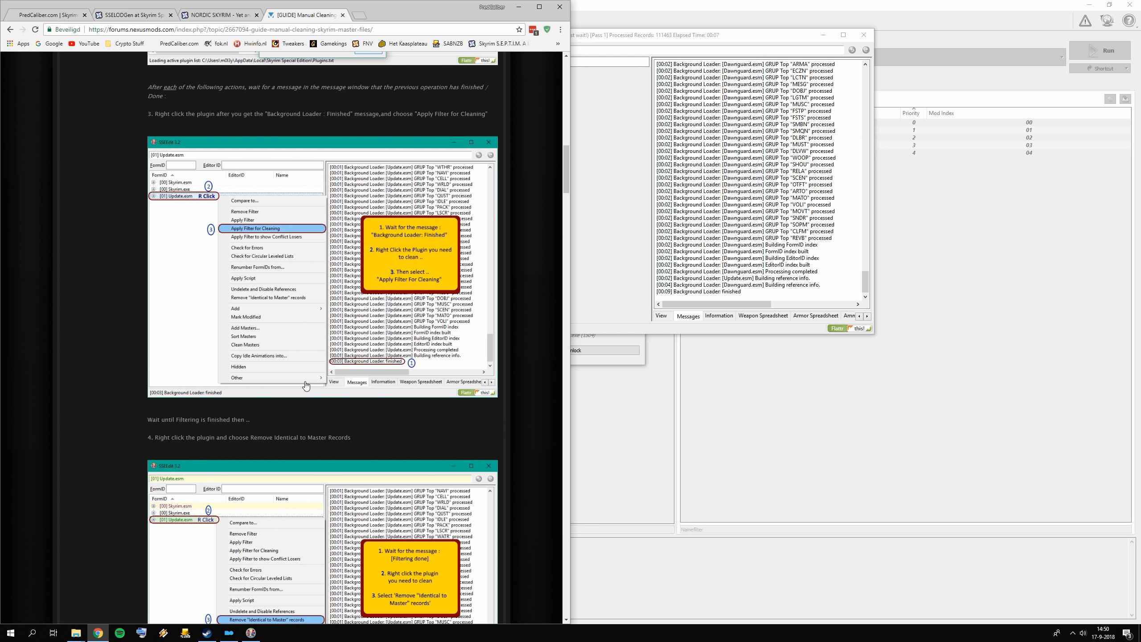
{"action": "scroll", "coordinate": [307, 384], "scroll_direction": "down", "scroll_amount": 4}
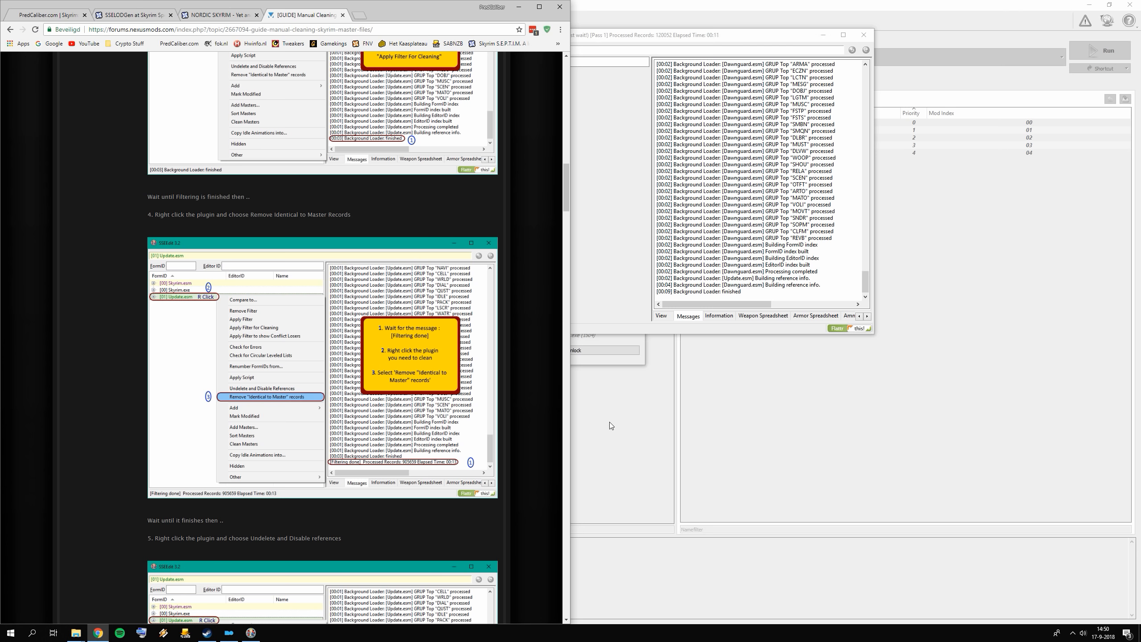
{"action": "scroll", "coordinate": [463, 383], "scroll_direction": "down", "scroll_amount": 4}
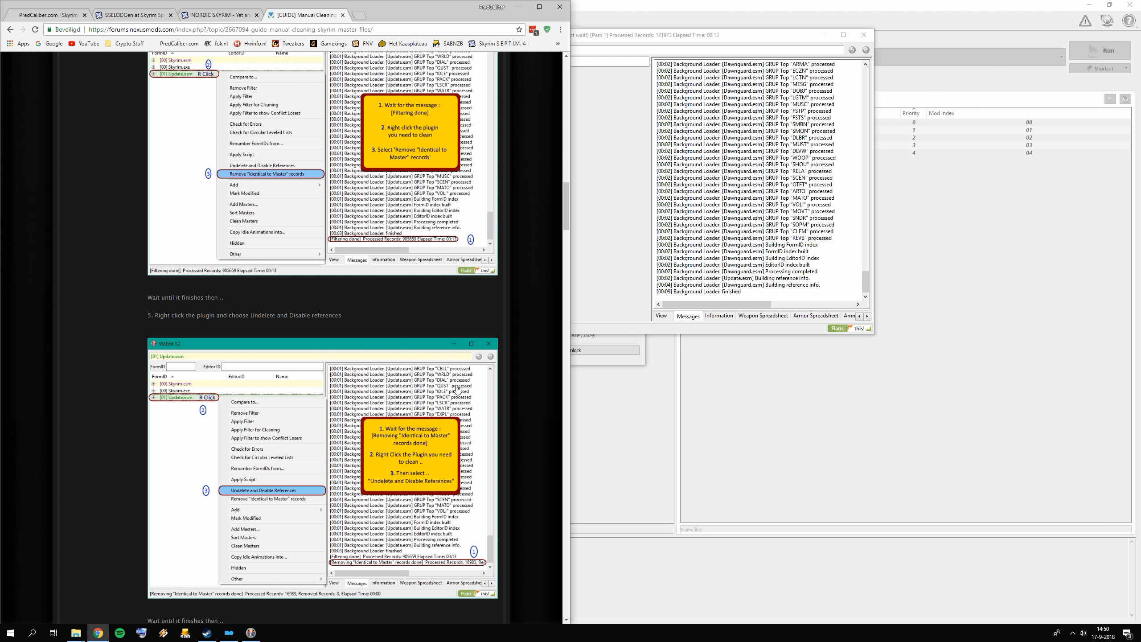
- Remove the "Identical to Master" records from Dawnguard.esm for the second pass, and undelete and disable its references
{"action": "scroll", "coordinate": [433, 385], "scroll_direction": "up", "scroll_amount": 1}
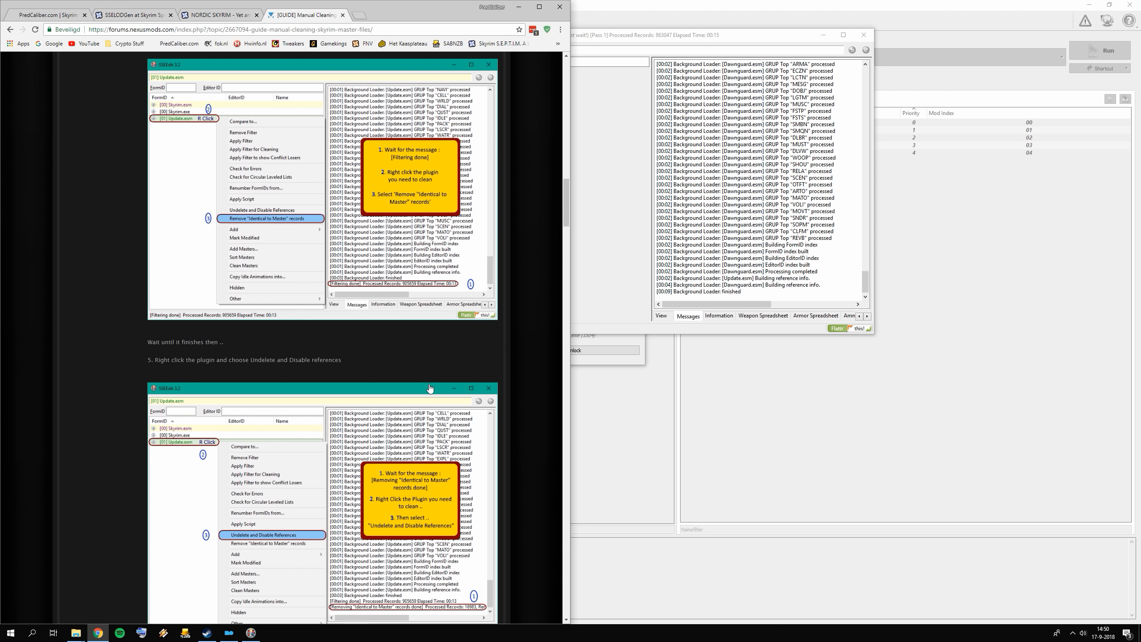
{"action": "scroll", "coordinate": [495, 324], "scroll_direction": "up", "scroll_amount": 2}
{"action": "left_click", "coordinate": [622, 250]}
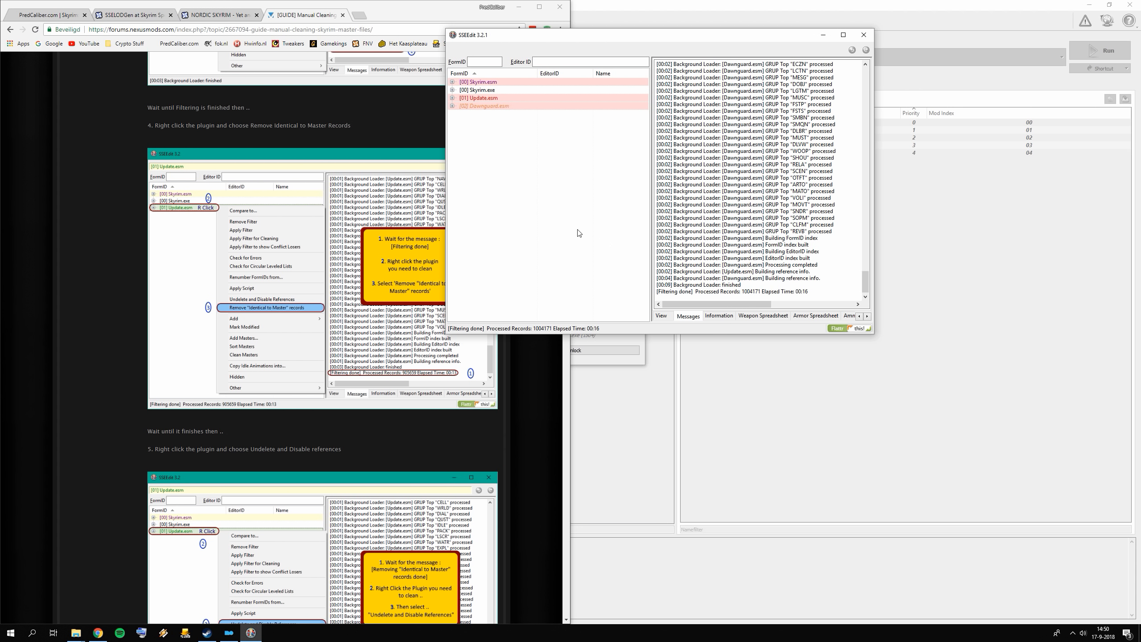
{"action": "right_click", "coordinate": [500, 106]}
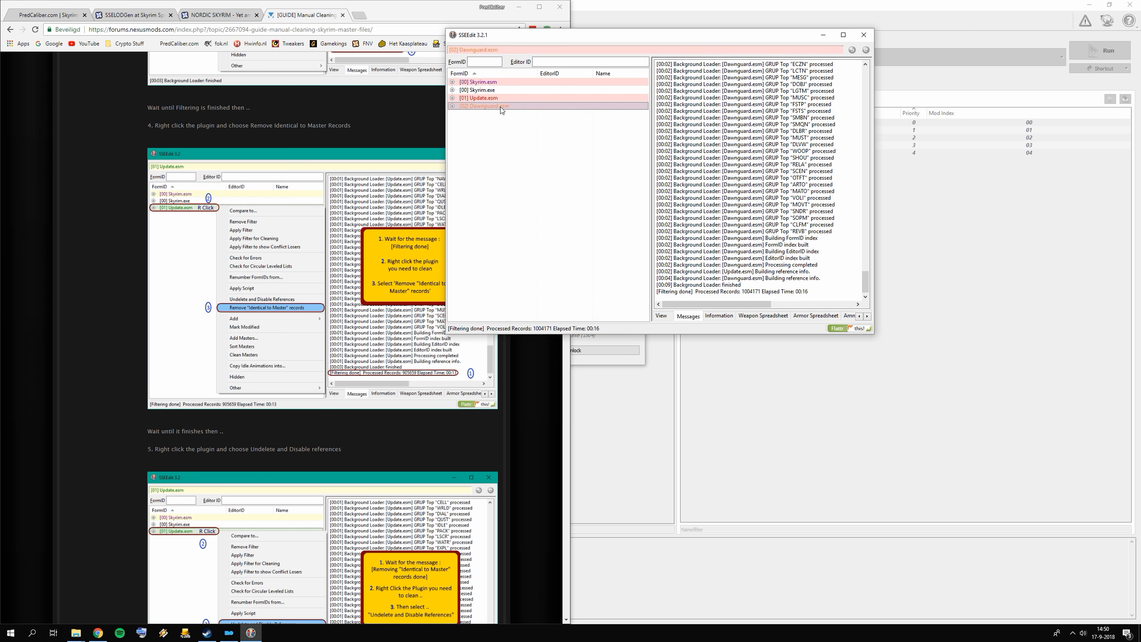
{"action": "left_click", "coordinate": [560, 226]}
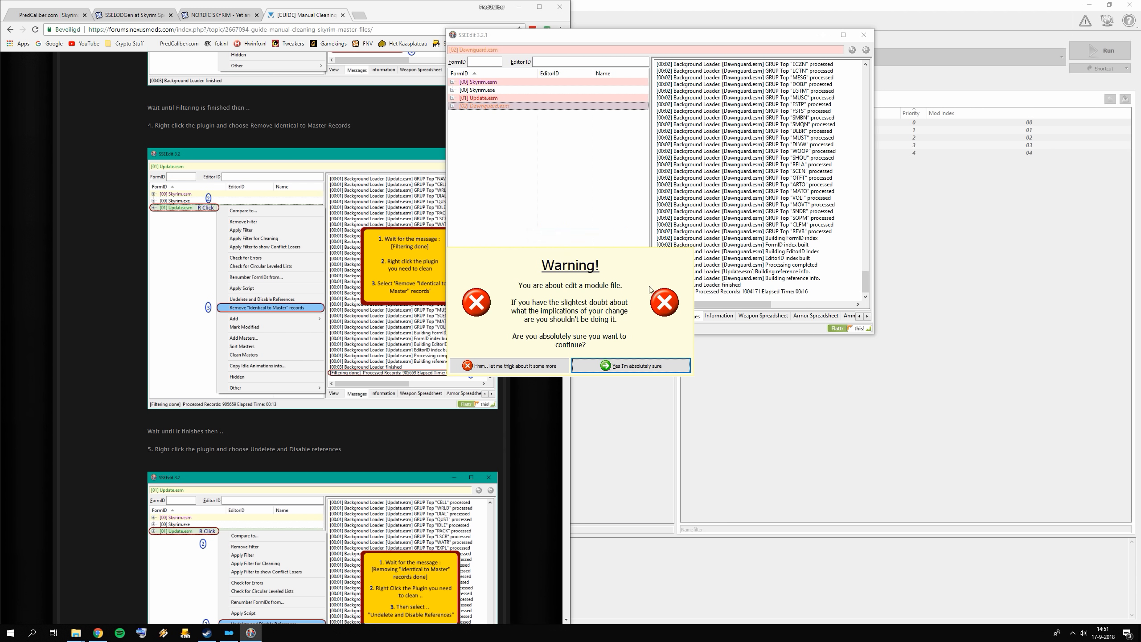
{"action": "left_click", "coordinate": [639, 371]}
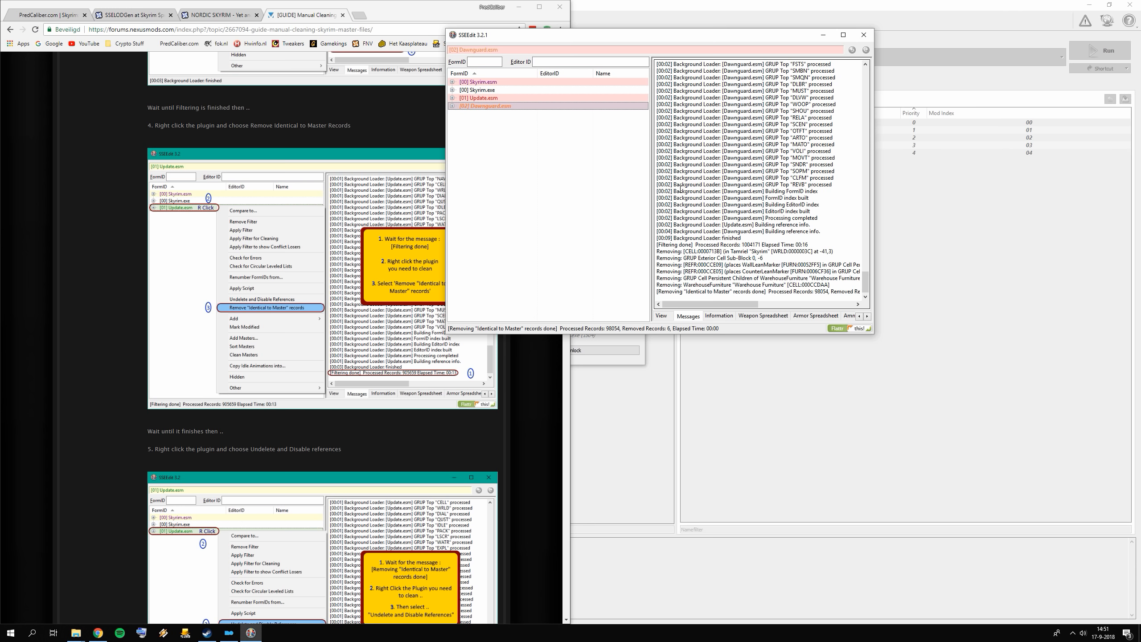
{"action": "right_click", "coordinate": [480, 107]}
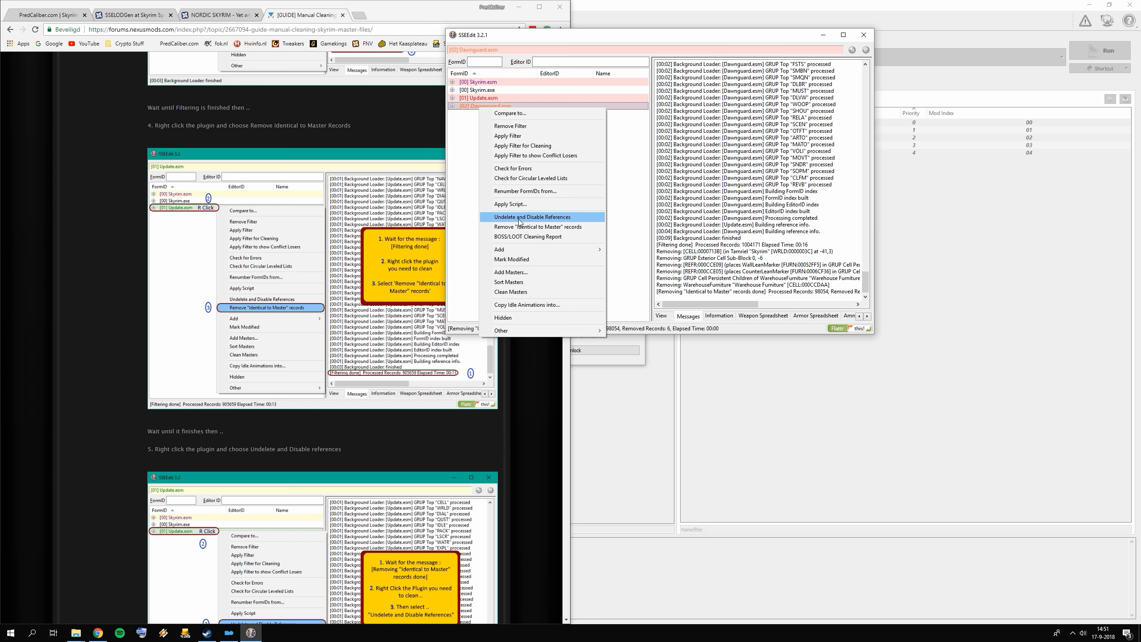
{"action": "left_click", "coordinate": [495, 217]}
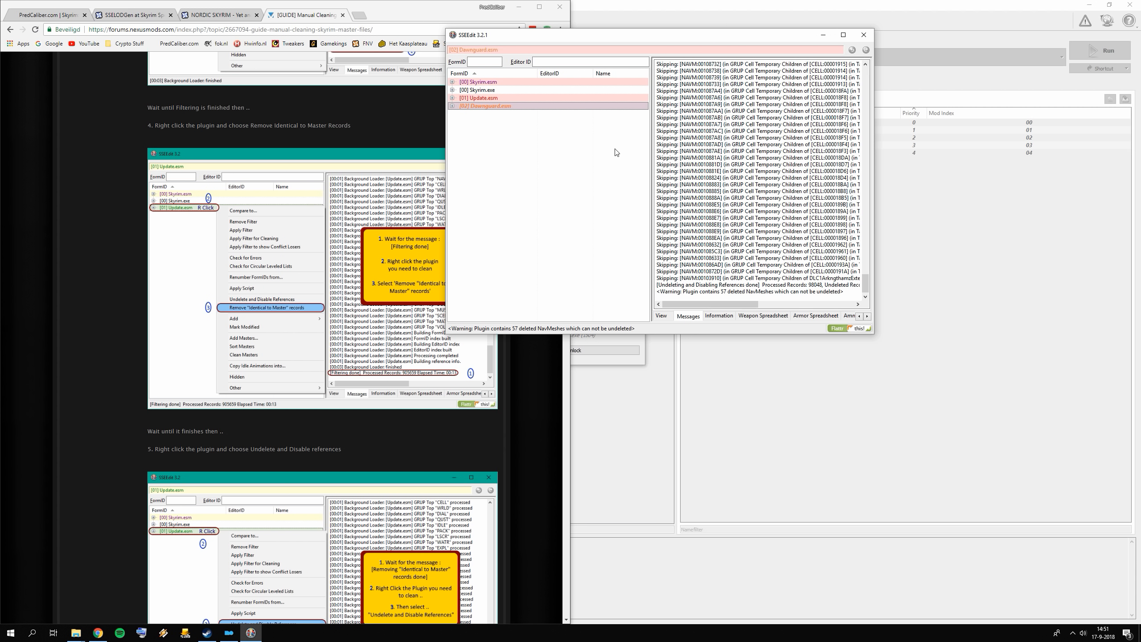
- Close SSEEdit, saving the second-pass changes to Dawnguard.esm, and check the Overwrite folder in Mod Organizer
{"action": "left_click", "coordinate": [864, 34]}
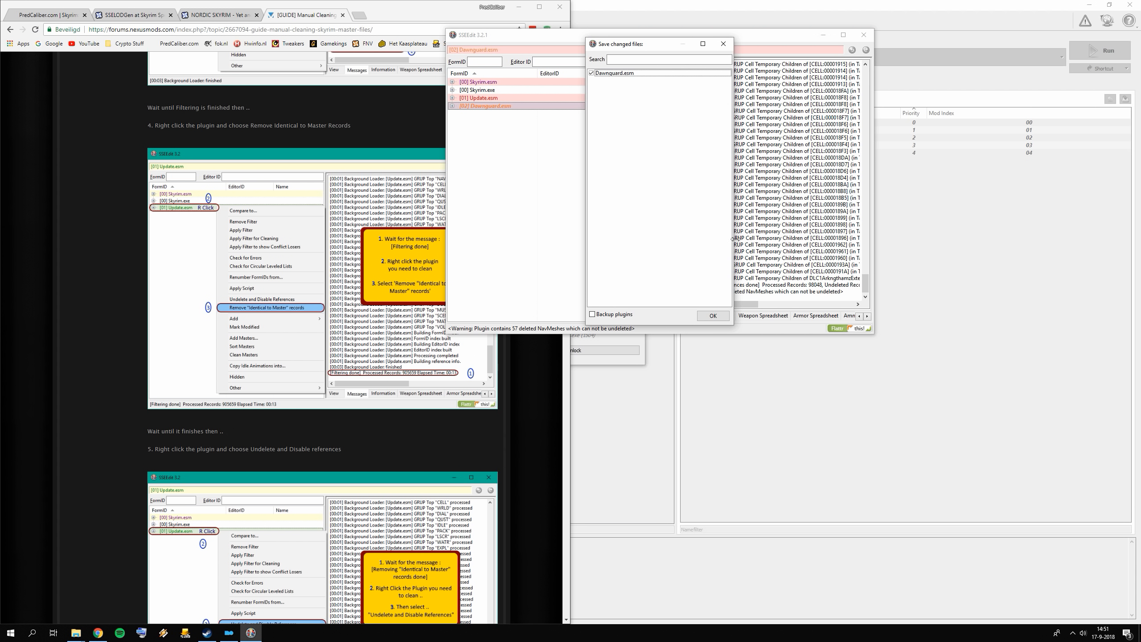
{"action": "left_click", "coordinate": [710, 317]}
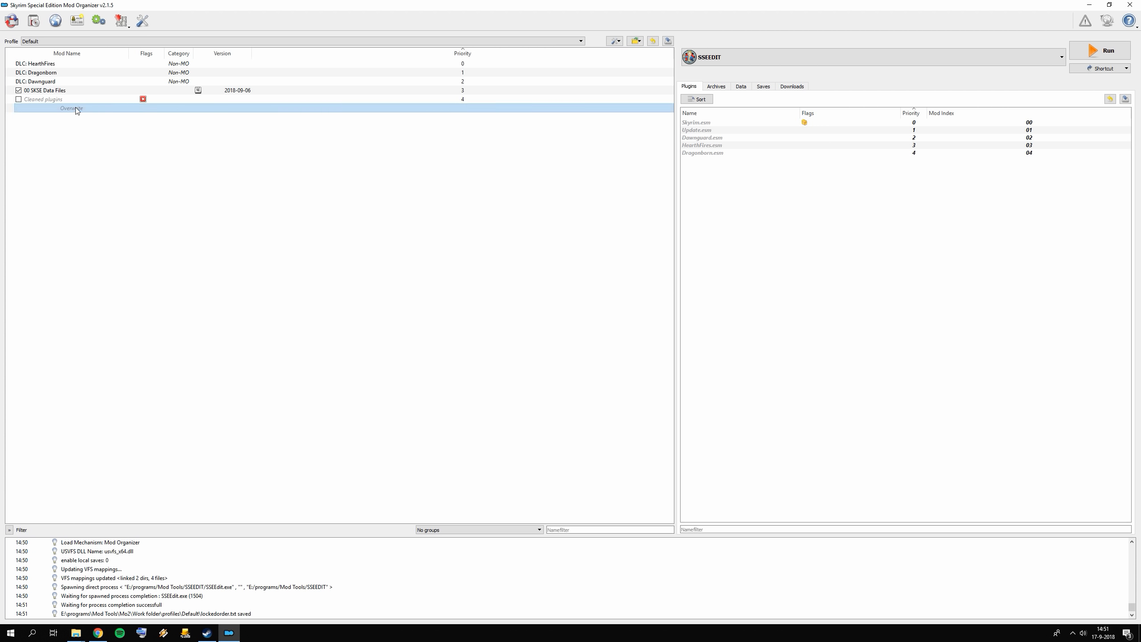
{"action": "double_click", "coordinate": [77, 109]}
{"action": "left_click", "coordinate": [719, 217]}
- Launch SSEEdit again from Mod Organizer, check the cleaning order in the browser guide, and load only HearthFires.esm
{"action": "left_click", "coordinate": [1108, 48]}
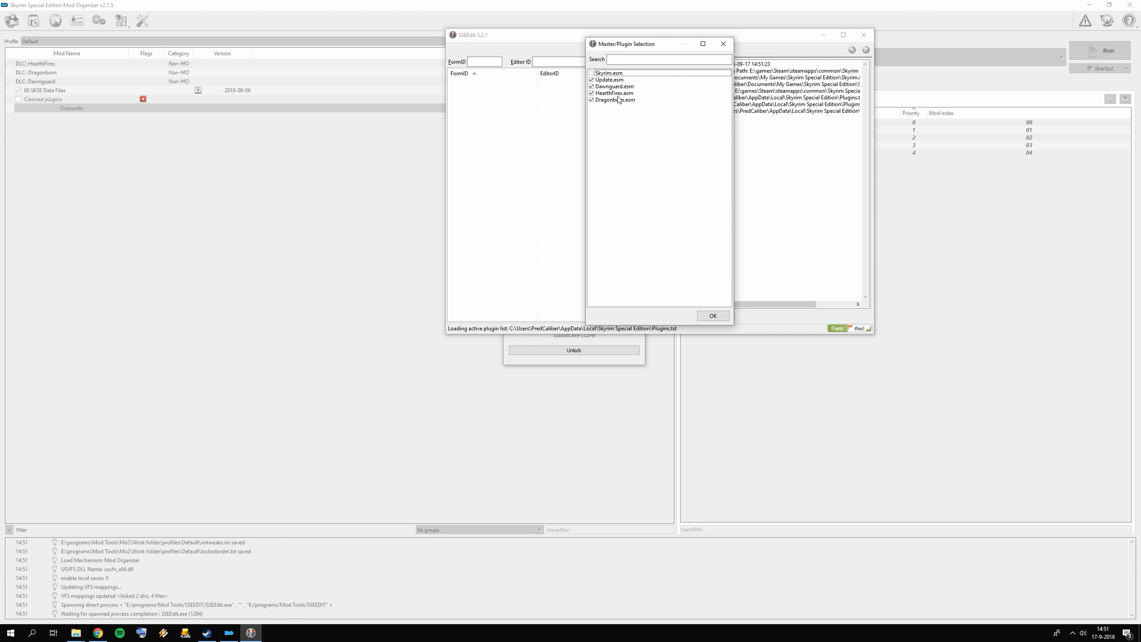
{"action": "left_click", "coordinate": [98, 632]}
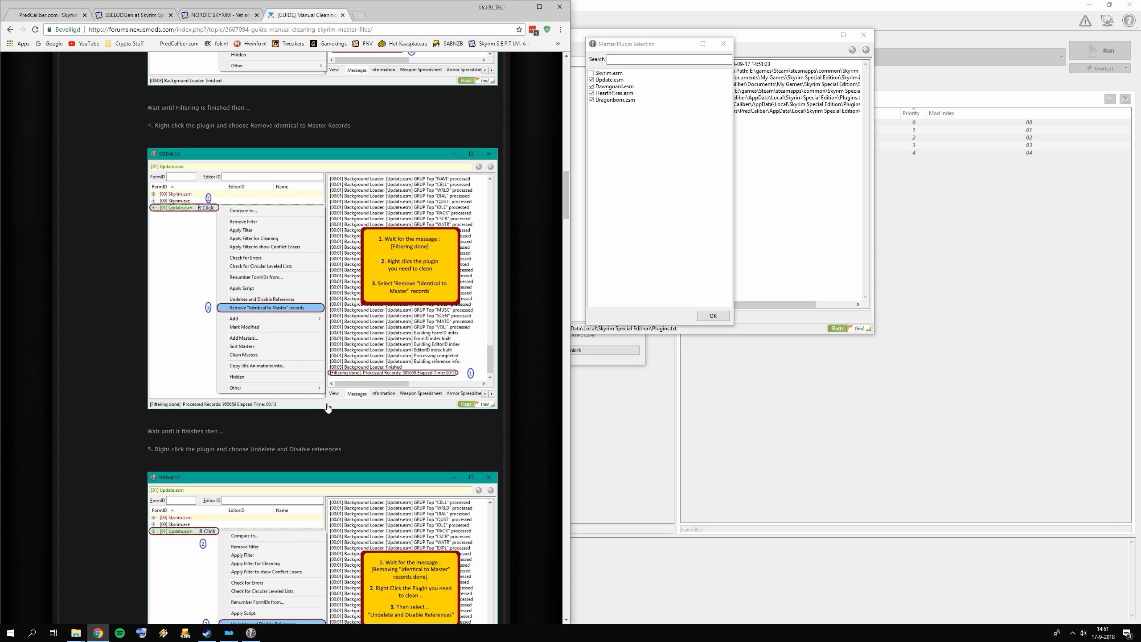
{"action": "scroll", "coordinate": [277, 315], "scroll_direction": "down", "scroll_amount": 5}
{"action": "scroll", "coordinate": [280, 330], "scroll_direction": "down", "scroll_amount": 15}
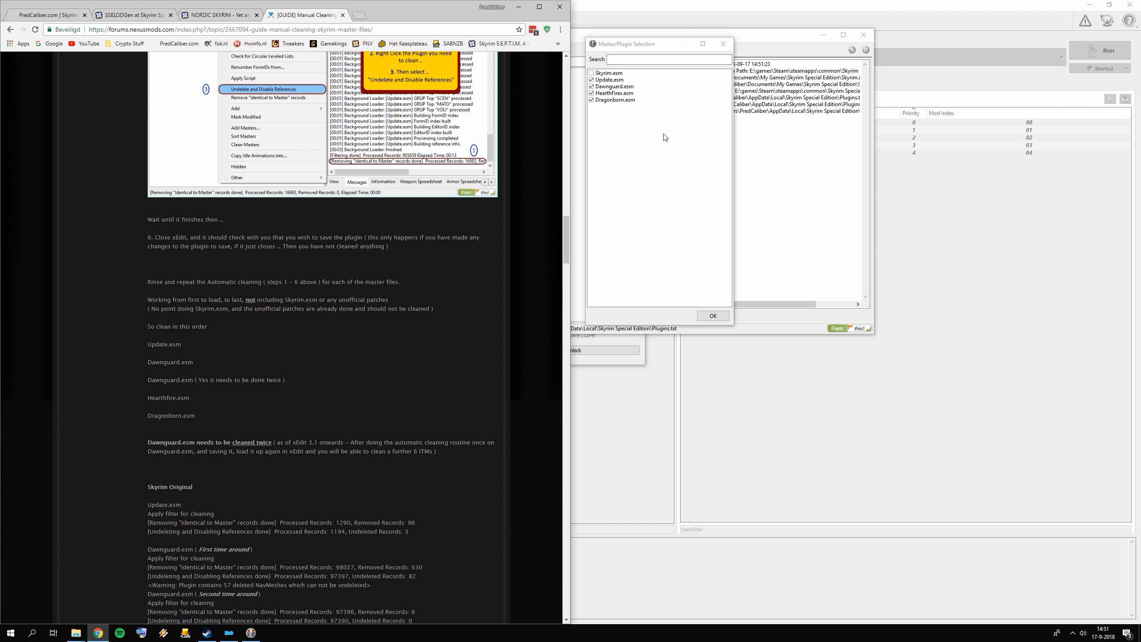
{"action": "right_click", "coordinate": [625, 103]}
{"action": "left_click", "coordinate": [649, 116]}
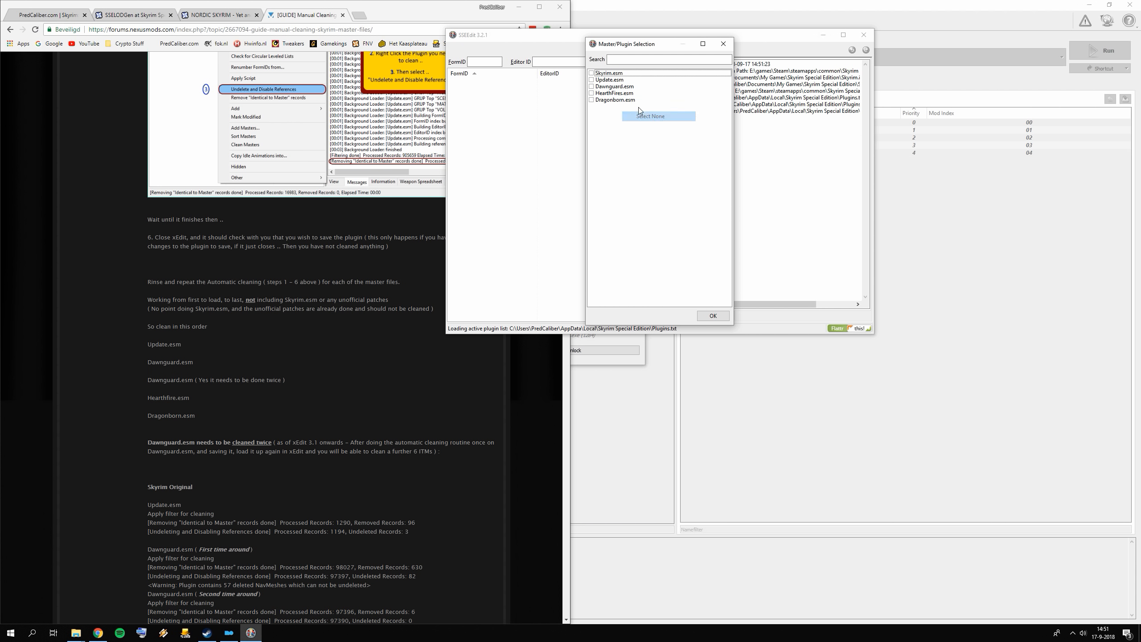
{"action": "left_click", "coordinate": [591, 93]}
{"action": "left_click", "coordinate": [705, 316]}
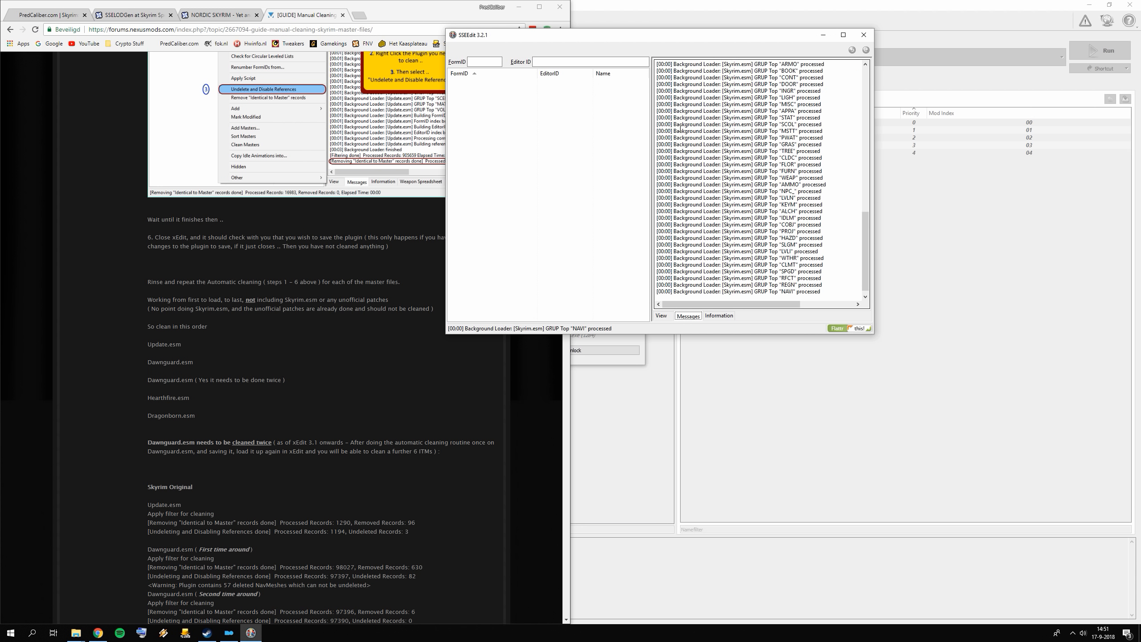
- Consult the guide's filtering instruction and, once the background loader finishes, apply the filter for cleaning to HearthFires.esm
{"action": "left_click", "coordinate": [370, 261]}
{"action": "scroll", "coordinate": [368, 260], "scroll_direction": "up", "scroll_amount": 15}
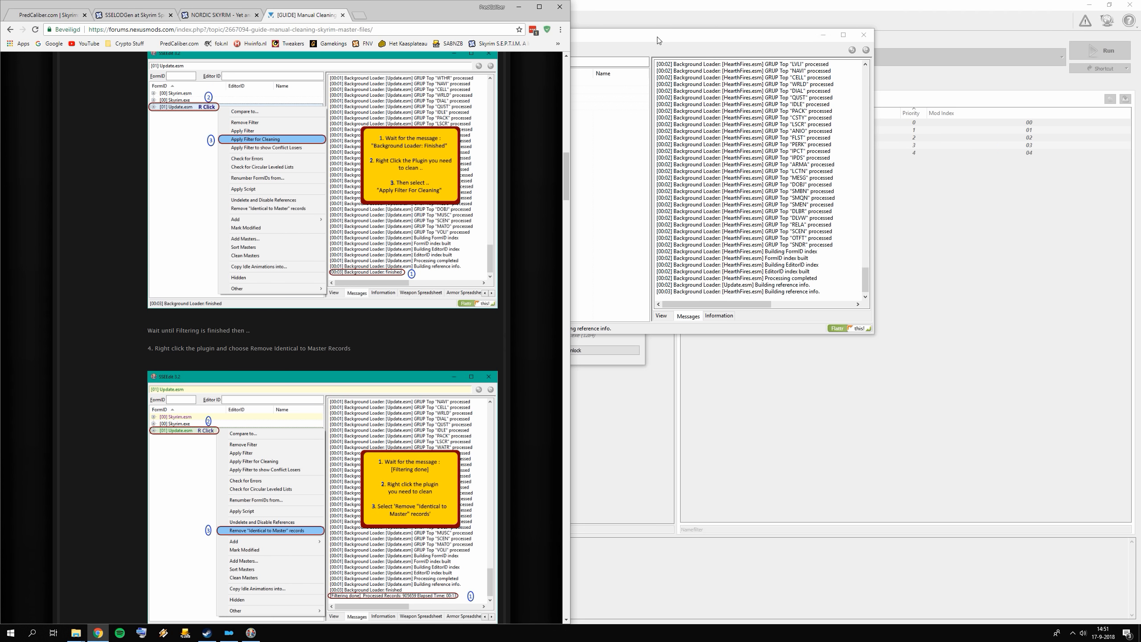
{"action": "left_click", "coordinate": [583, 190]}
{"action": "right_click", "coordinate": [493, 106]}
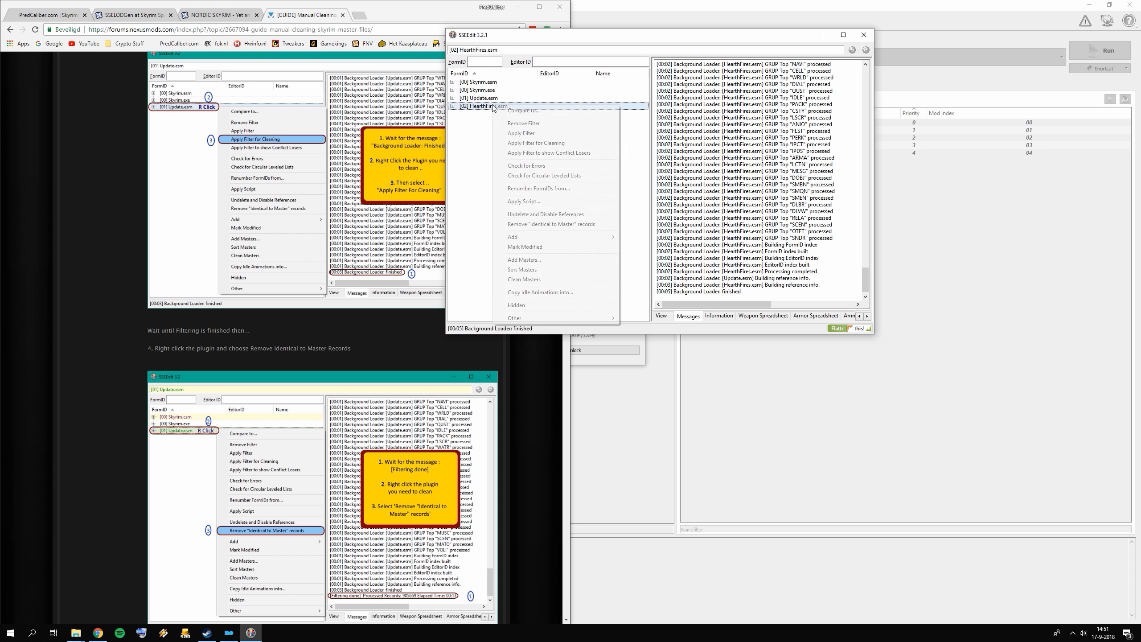
{"action": "left_click", "coordinate": [544, 143]}
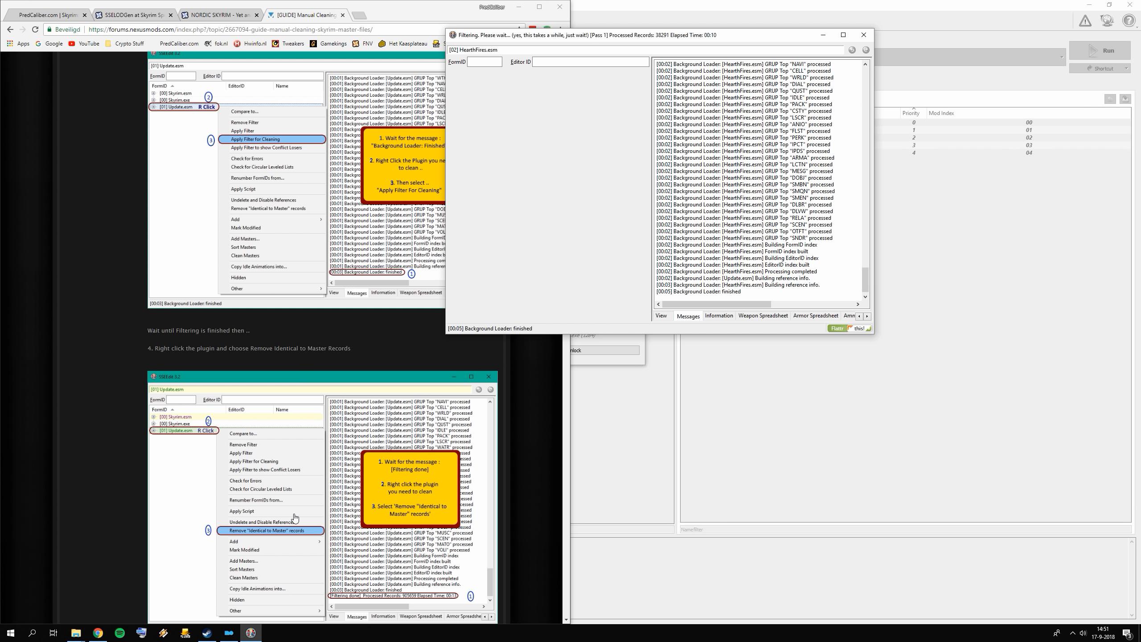
- After filtering finishes, remove the "Identical to Master" records from HearthFires.esm, accepting the module edit warning
{"action": "scroll", "coordinate": [229, 459], "scroll_direction": "down", "scroll_amount": 7}
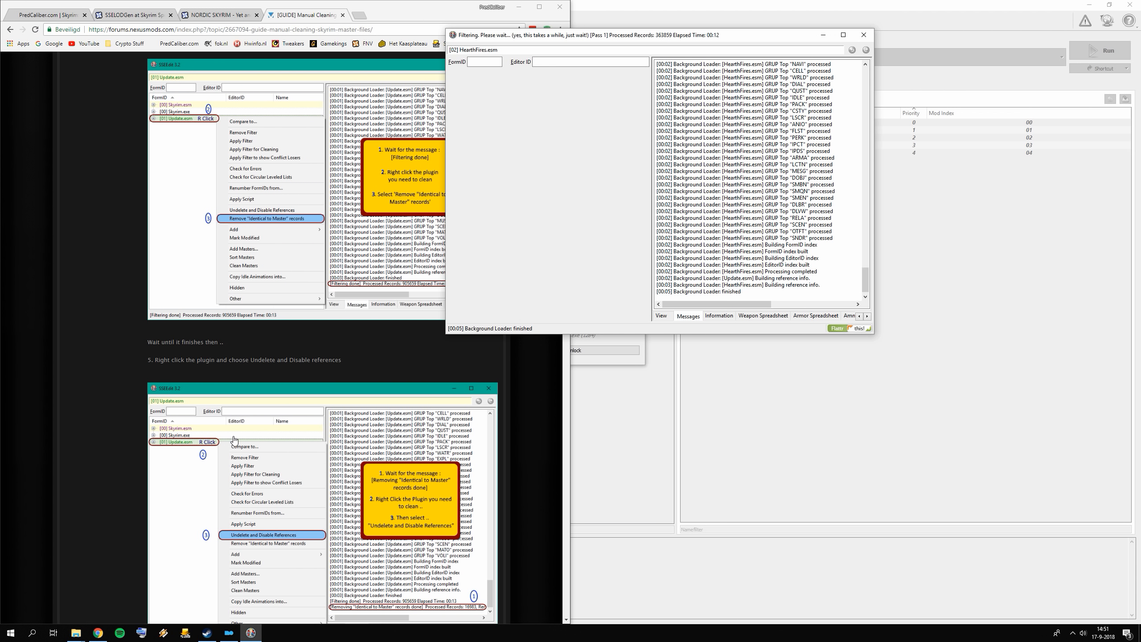
{"action": "scroll", "coordinate": [238, 438], "scroll_direction": "up", "scroll_amount": 1}
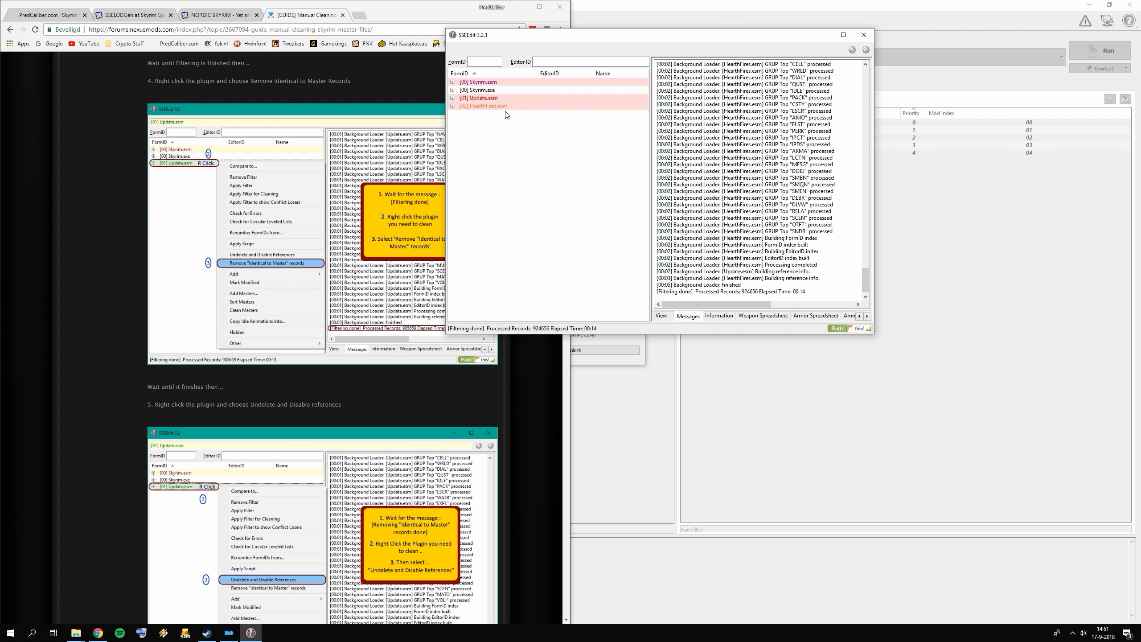
{"action": "right_click", "coordinate": [503, 105]}
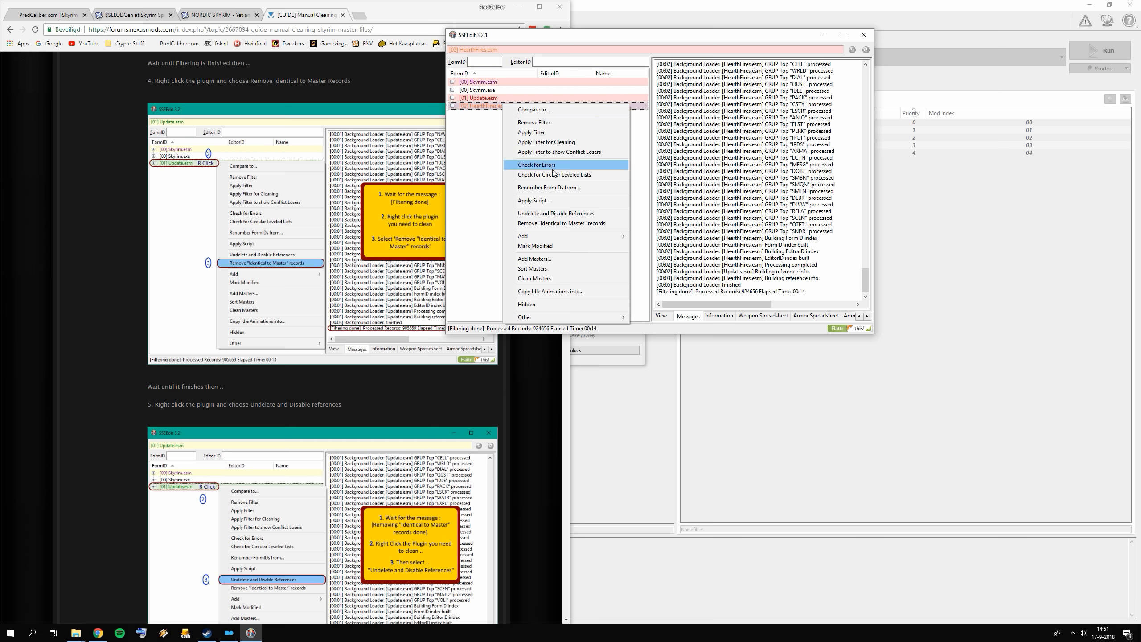
{"action": "left_click", "coordinate": [572, 223]}
{"action": "key", "text": "Return"}
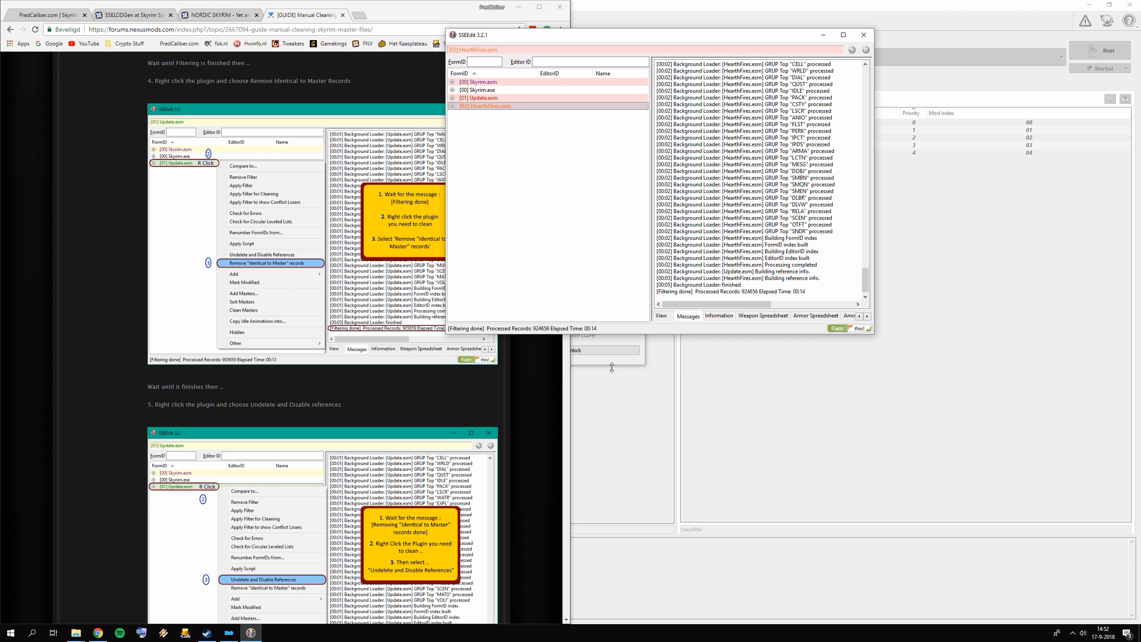
- Undelete and disable references in HearthFires.esm, and close SSEEdit with the changed file saved
{"action": "right_click", "coordinate": [499, 105]}
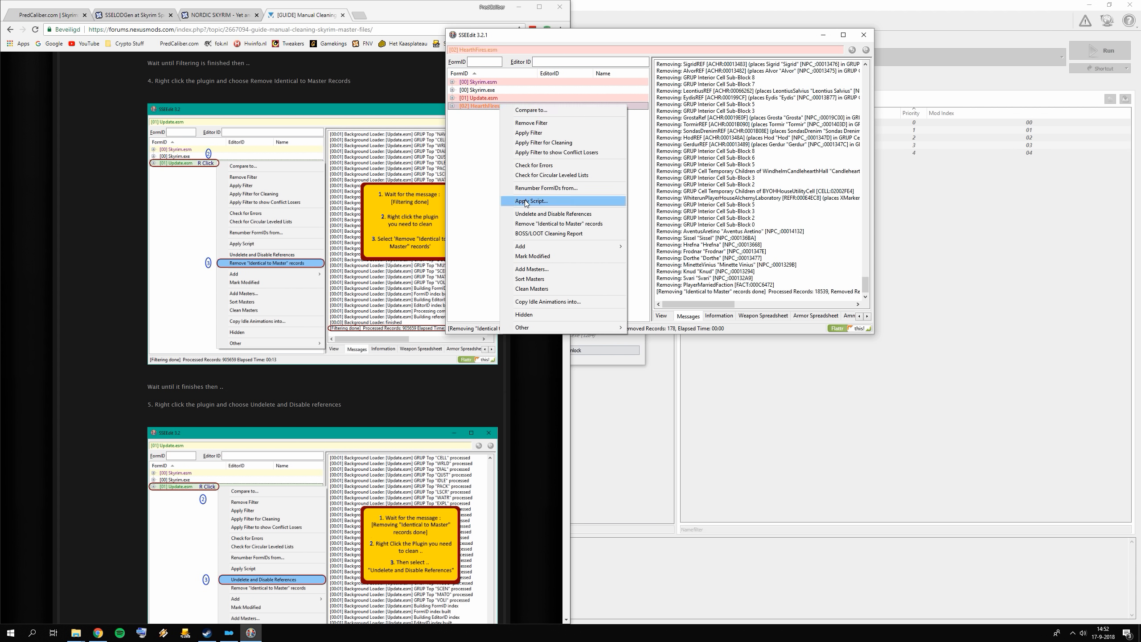
{"action": "left_click", "coordinate": [564, 215]}
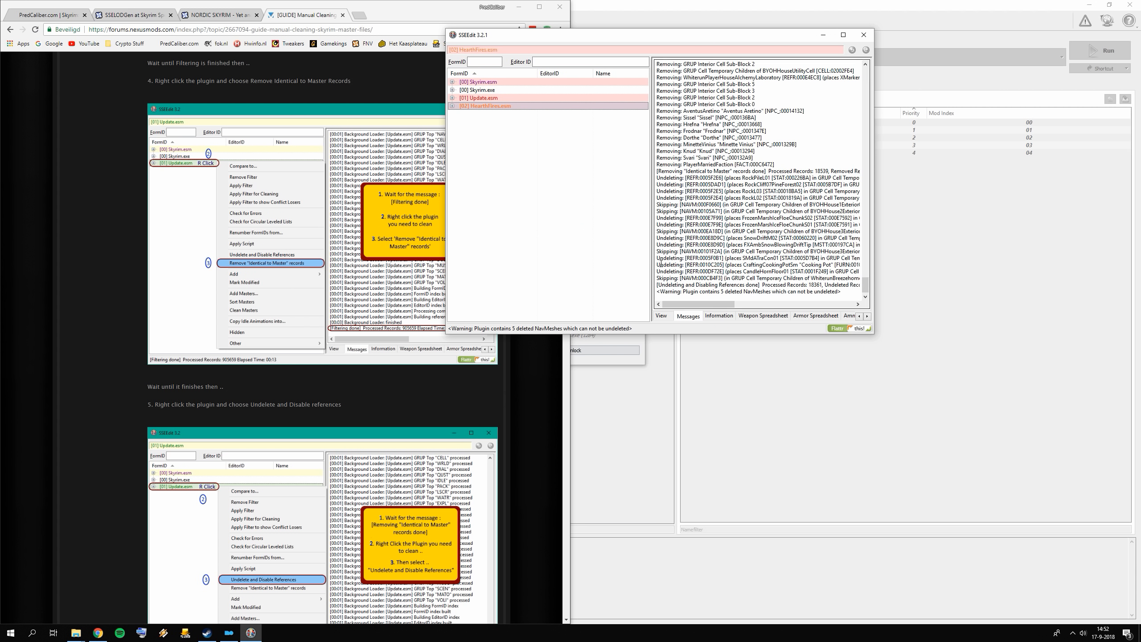
{"action": "left_click", "coordinate": [860, 36]}
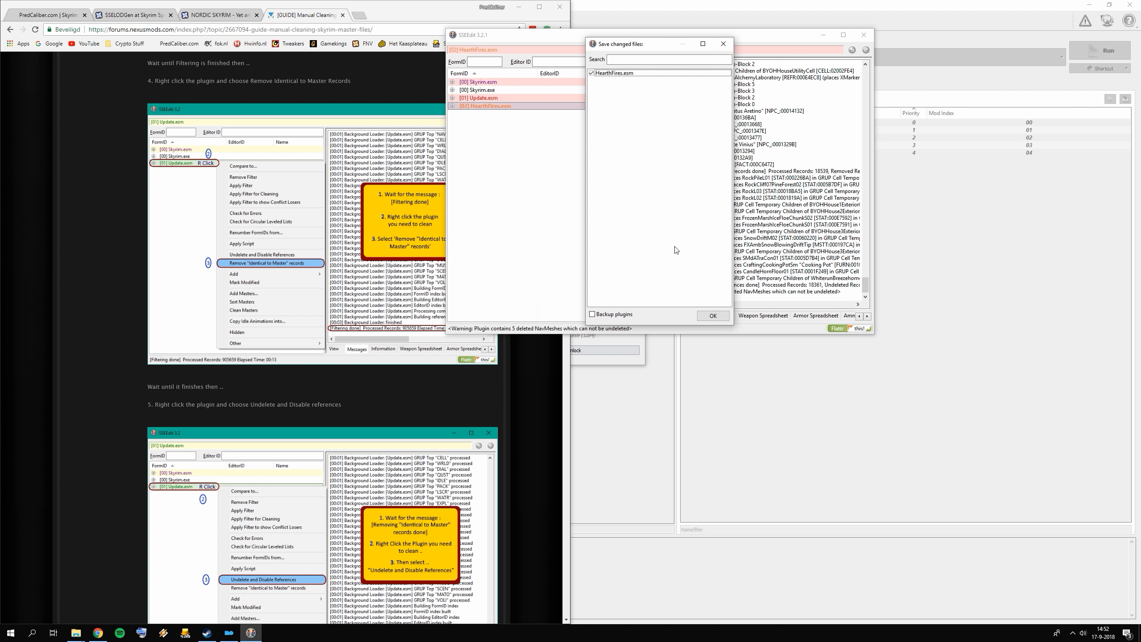
{"action": "left_click", "coordinate": [713, 316]}
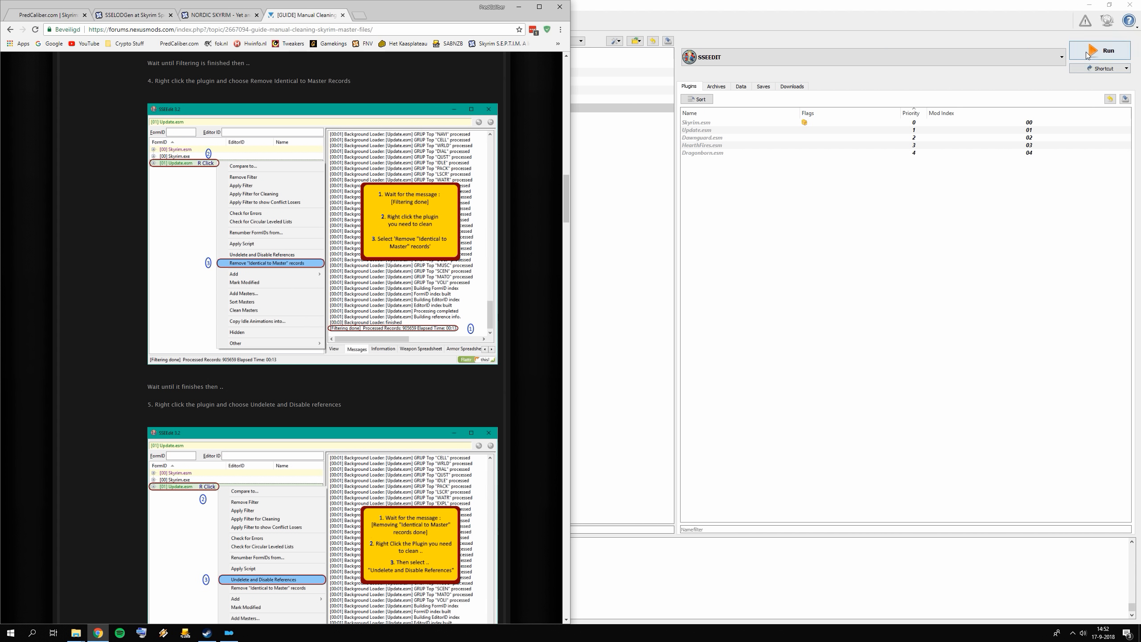
- Launch SSEEdit from Mod Organizer with only Dragonborn.esm loaded, and apply the filter for cleaning to that plugin
{"action": "left_click", "coordinate": [1086, 55]}
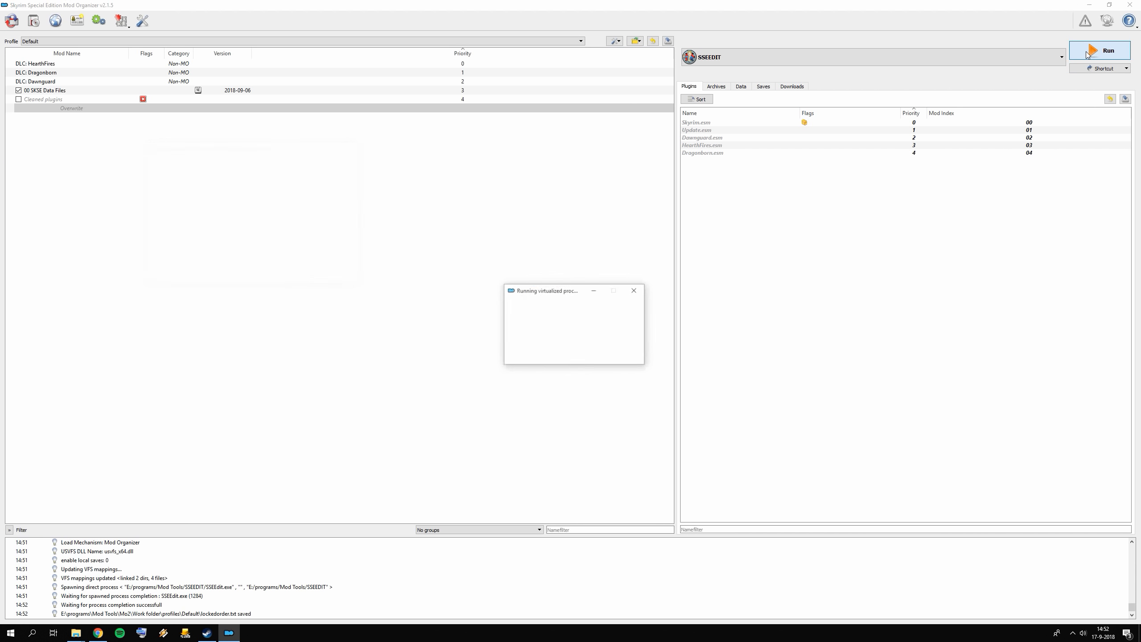
{"action": "right_click", "coordinate": [604, 89]}
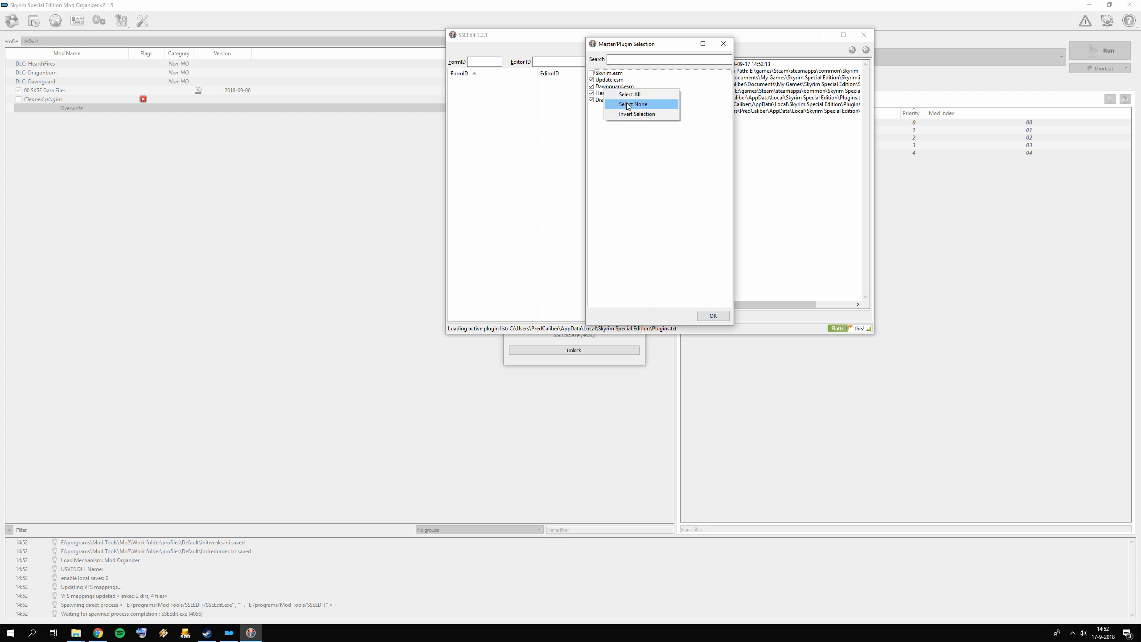
{"action": "left_click", "coordinate": [626, 103]}
{"action": "left_click", "coordinate": [592, 100]}
{"action": "left_click", "coordinate": [711, 316]}
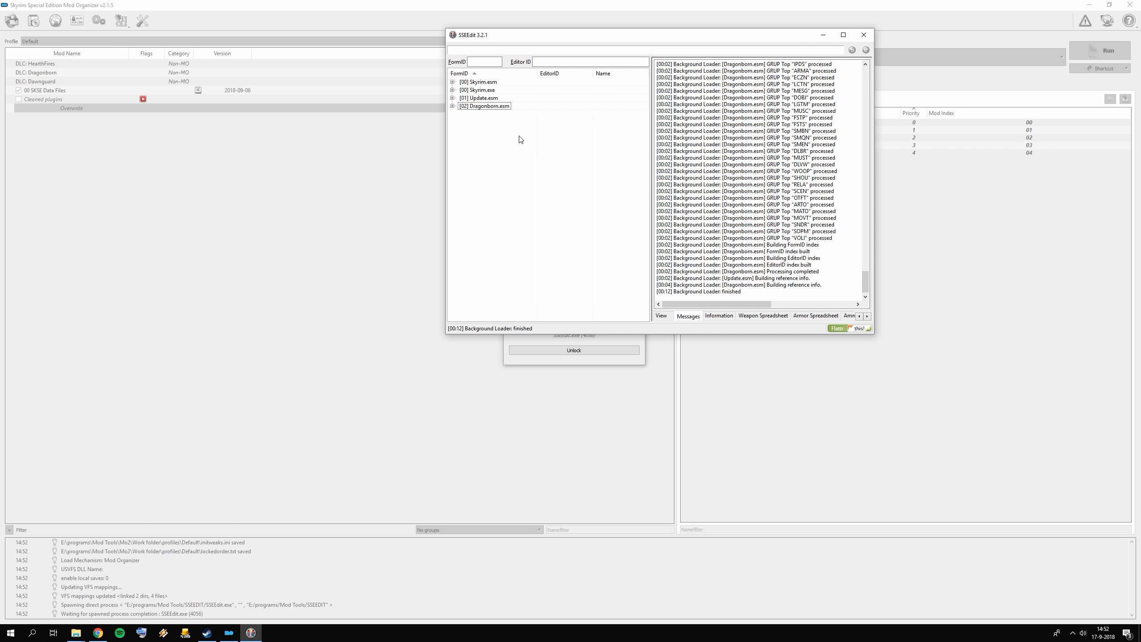
{"action": "right_click", "coordinate": [492, 107]}
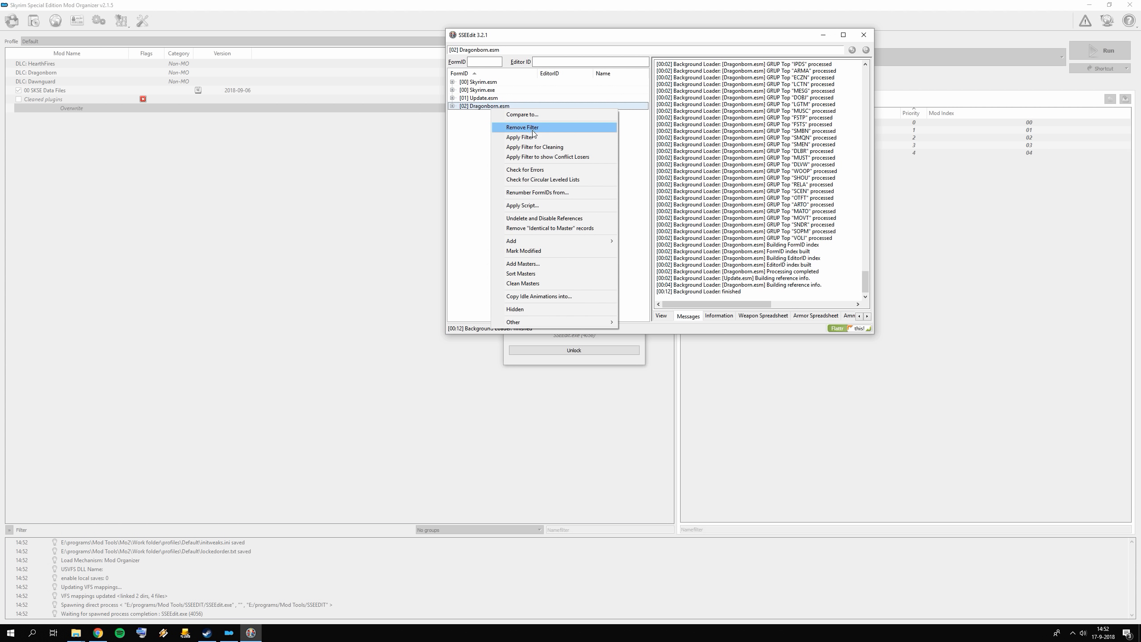
{"action": "left_click", "coordinate": [521, 148]}
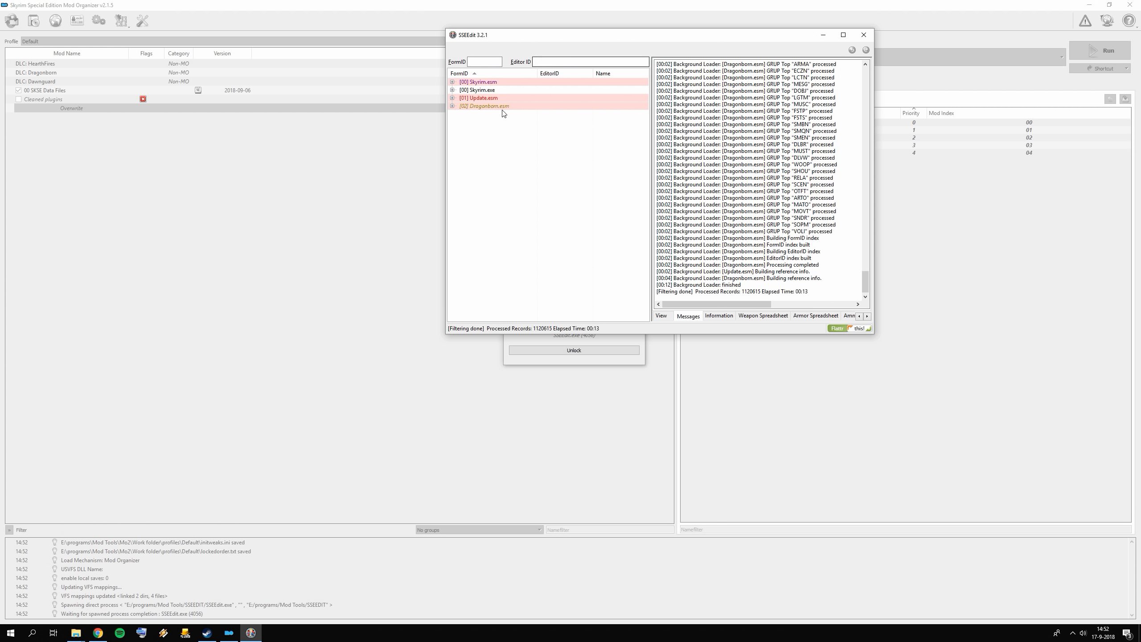
- Check the guide's fourth instruction and remove the "Identical to Master" records from Dragonborn.esm, accepting the edit warning
{"action": "left_click", "coordinate": [98, 633]}
{"action": "scroll", "coordinate": [345, 310], "scroll_direction": "down", "scroll_amount": 3}
{"action": "scroll", "coordinate": [353, 323], "scroll_direction": "up", "scroll_amount": 5}
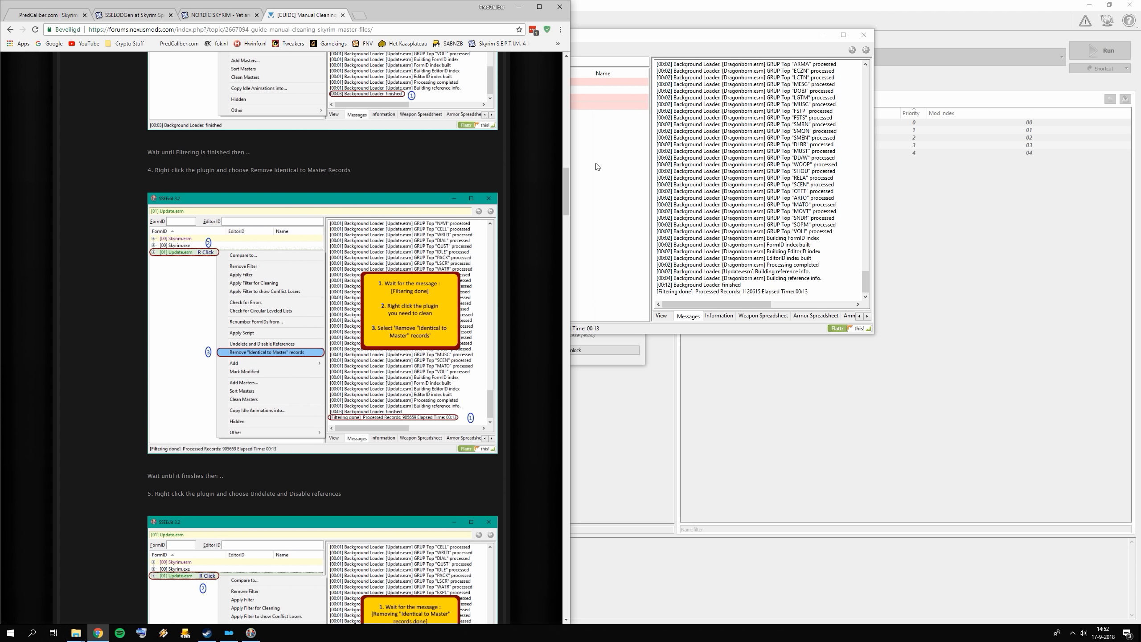
{"action": "left_click", "coordinate": [602, 111]}
{"action": "right_click", "coordinate": [512, 107]}
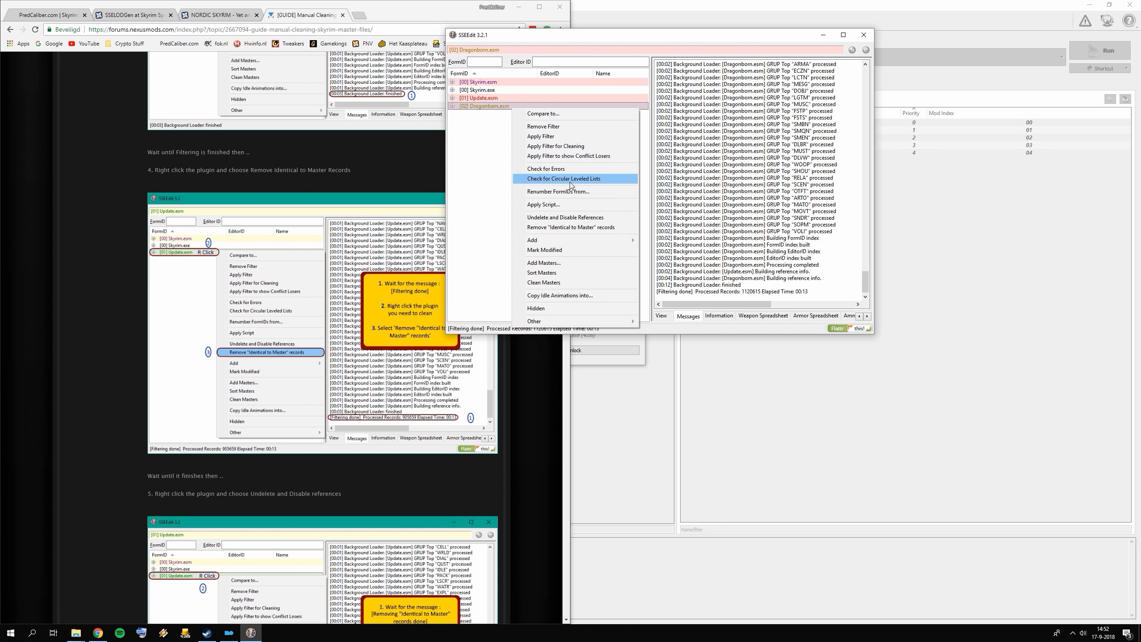
{"action": "left_click", "coordinate": [585, 228]}
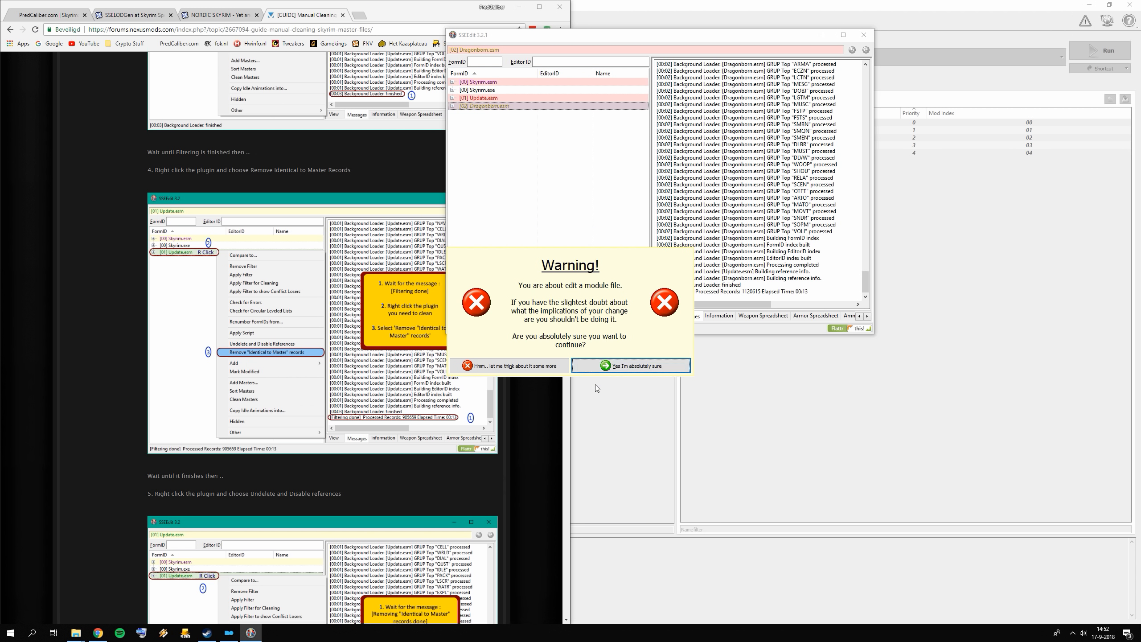
{"action": "left_click", "coordinate": [610, 370]}
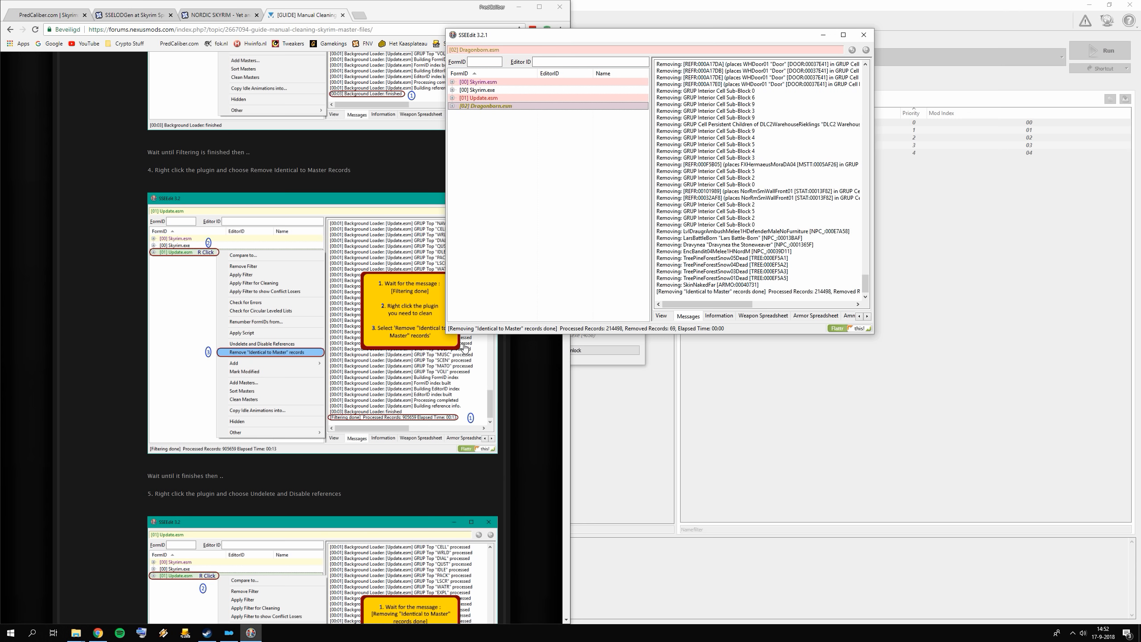
{"action": "scroll", "coordinate": [387, 411], "scroll_direction": "down", "scroll_amount": 2}
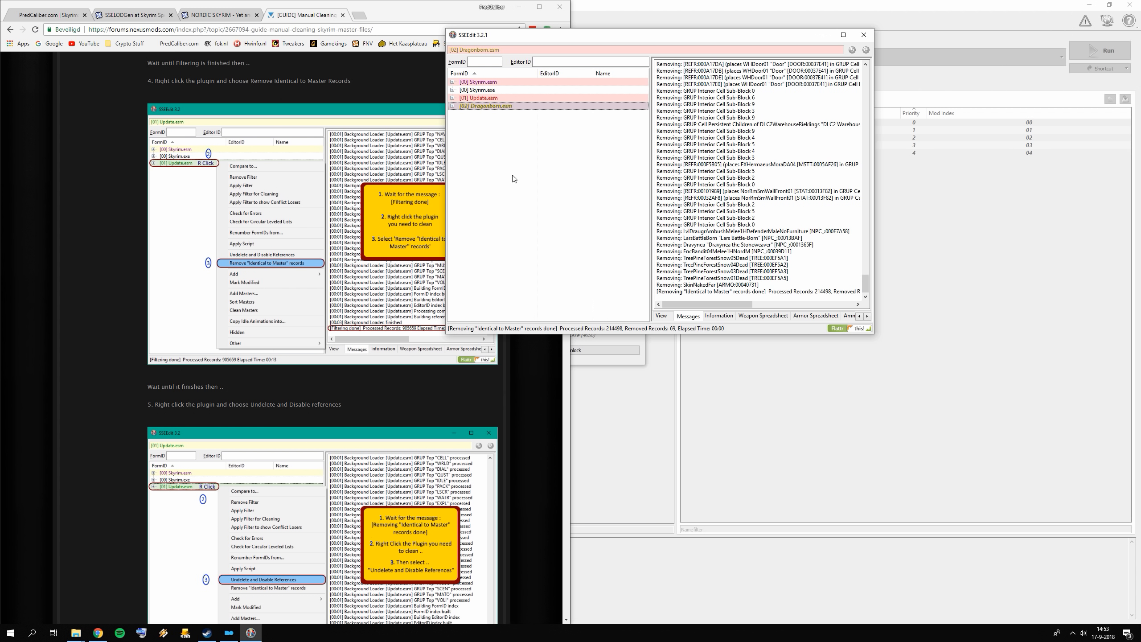
- Undelete and disable references in Dragonborn.esm, and close SSEEdit with the changed file saved
{"action": "right_click", "coordinate": [505, 108]}
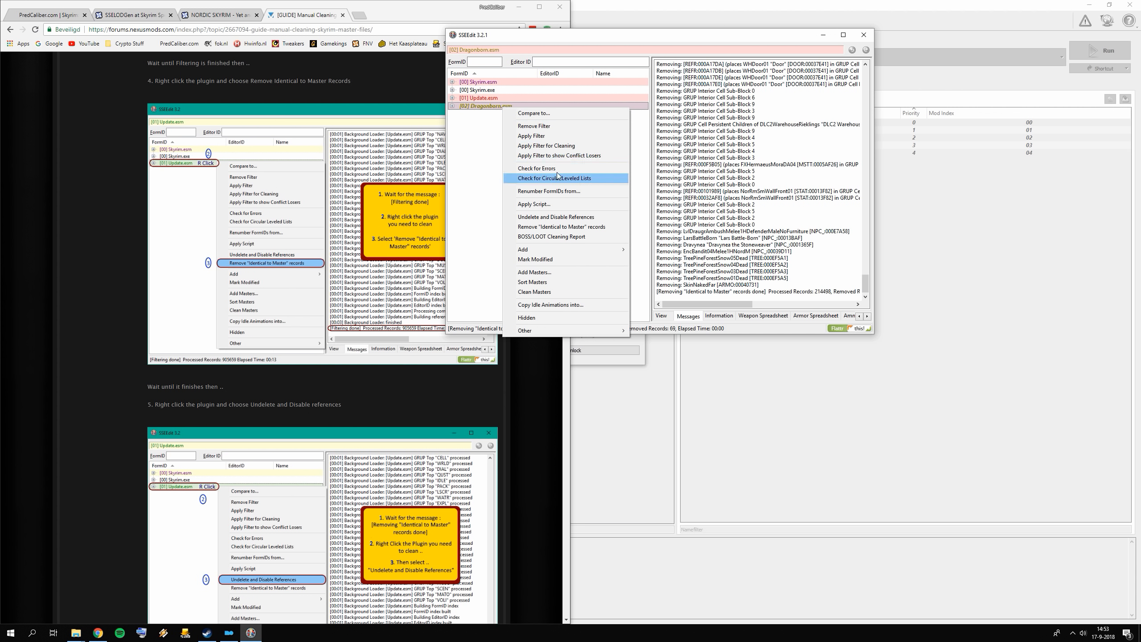
{"action": "left_click", "coordinate": [567, 221]}
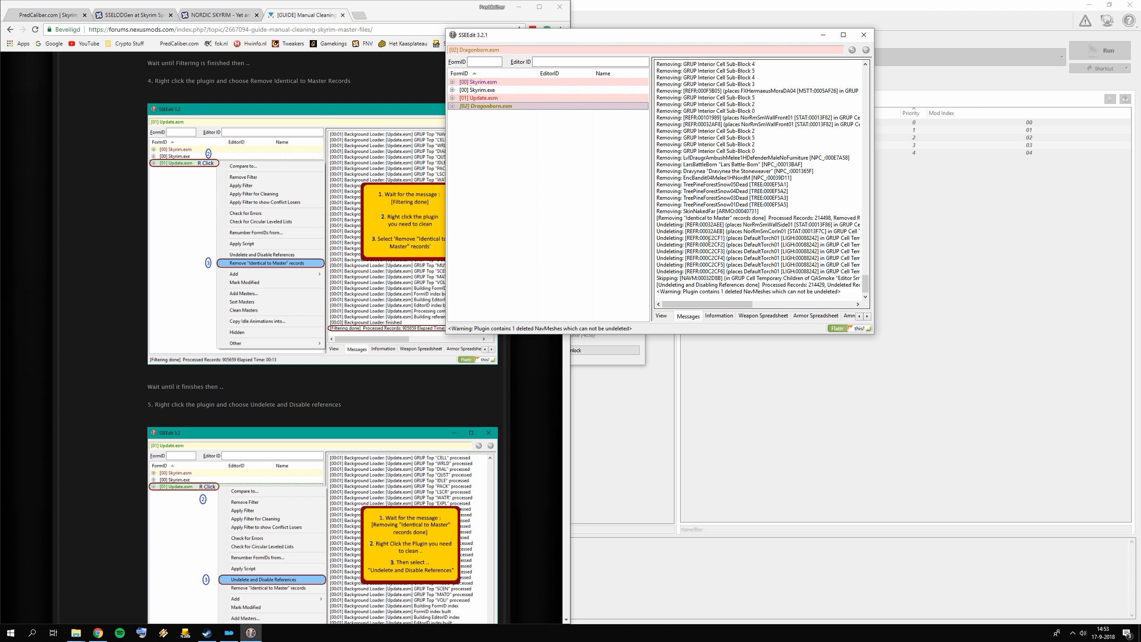
{"action": "left_click", "coordinate": [864, 35]}
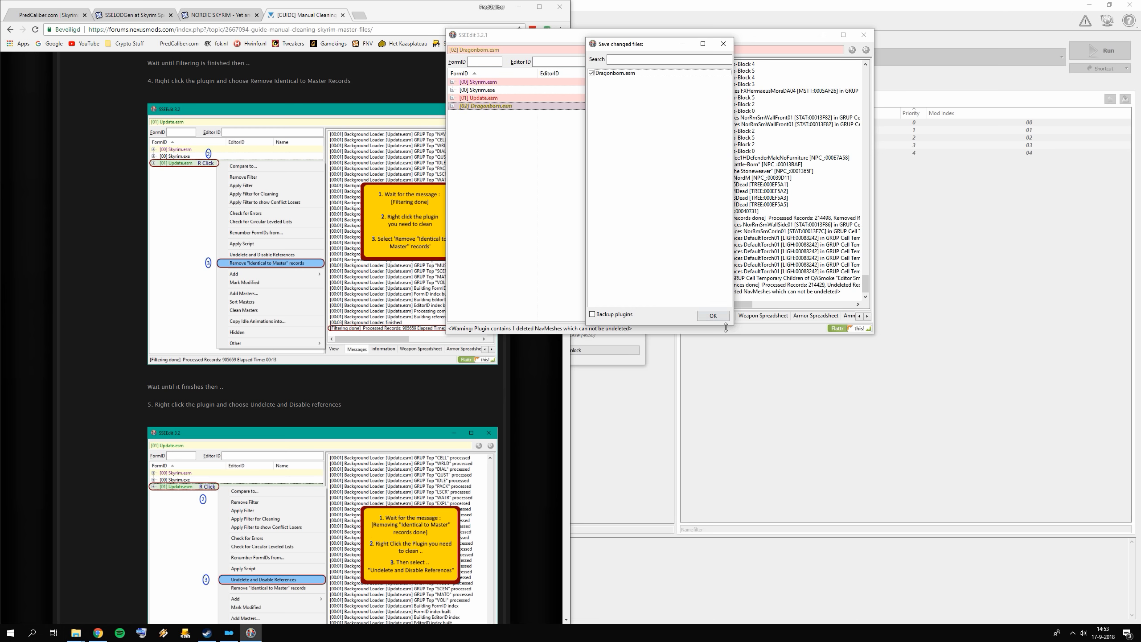
{"action": "left_click", "coordinate": [714, 317]}
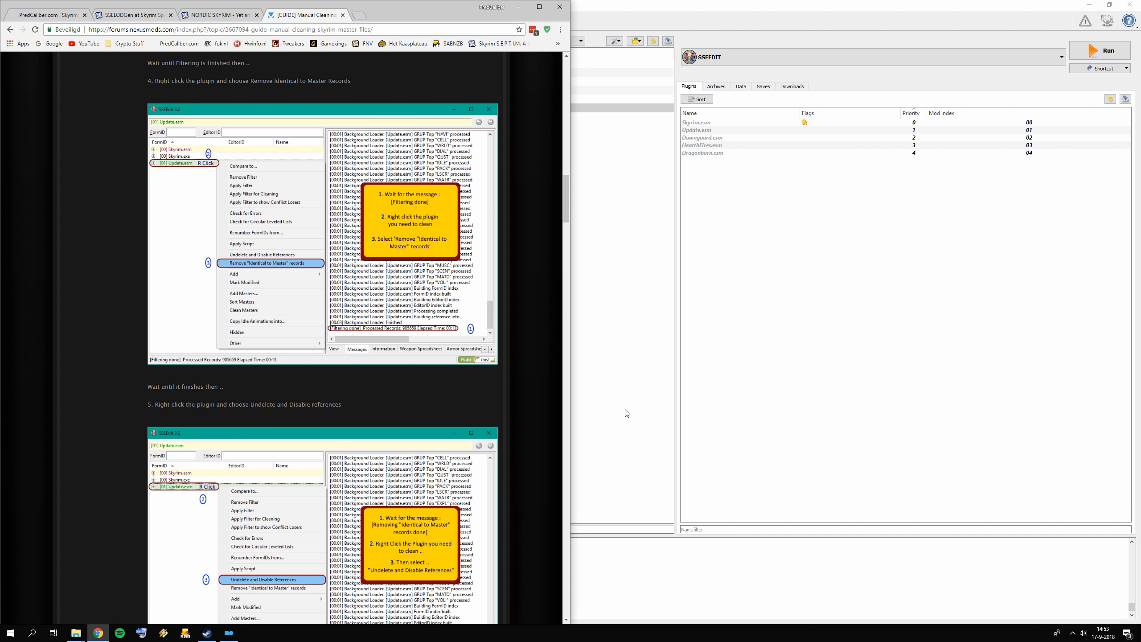
- Switch to Mod Organizer, check the contents of the Overwrite folder, and close the program to return to the desktop
{"action": "left_click", "coordinate": [625, 410]}
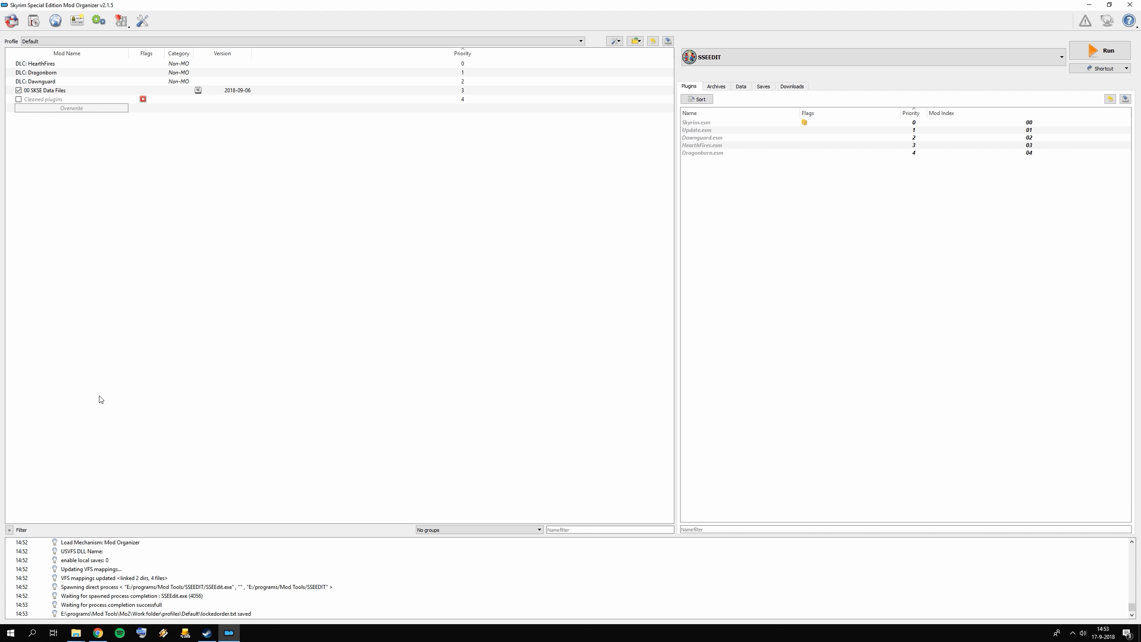
{"action": "double_click", "coordinate": [59, 108]}
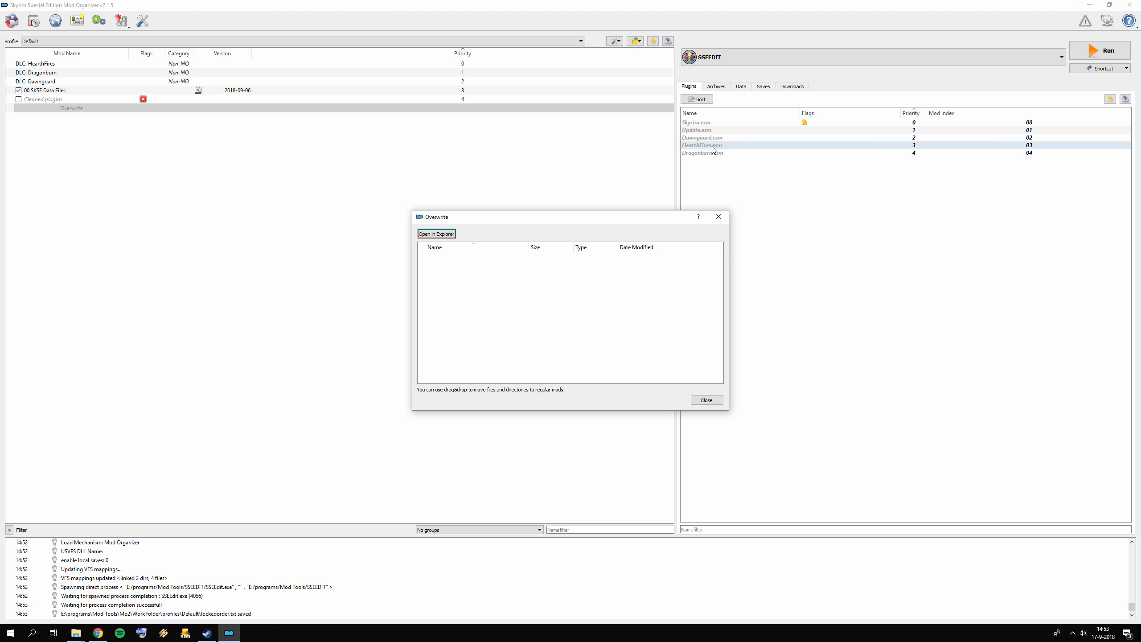
{"action": "left_click", "coordinate": [724, 222]}
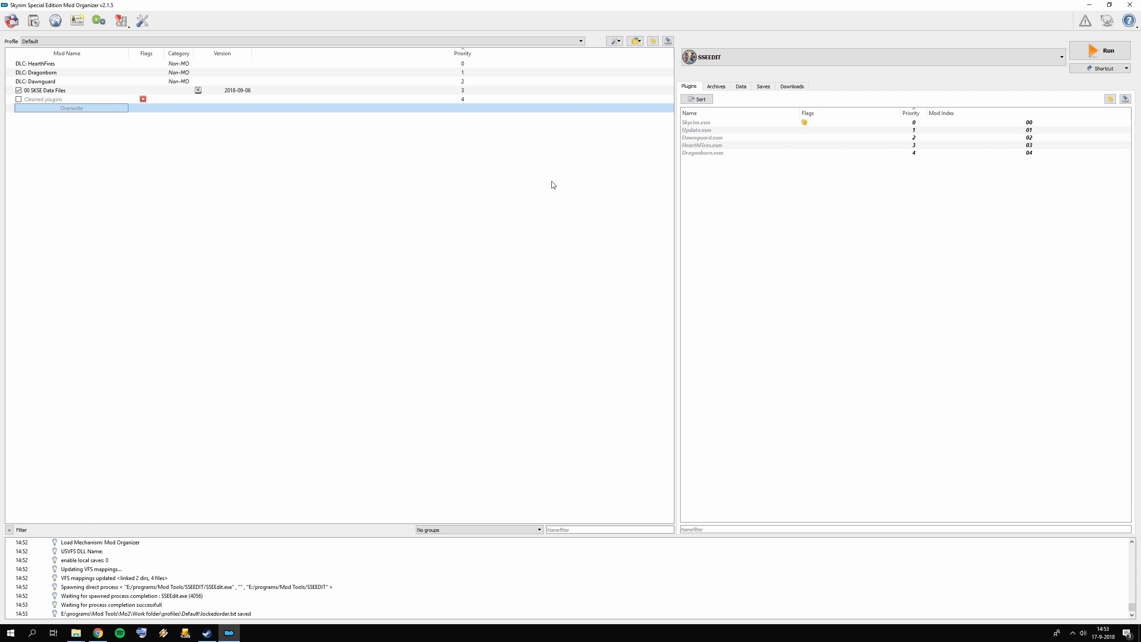
{"action": "left_click", "coordinate": [1132, 5]}
{"action": "key", "text": "super+d"}
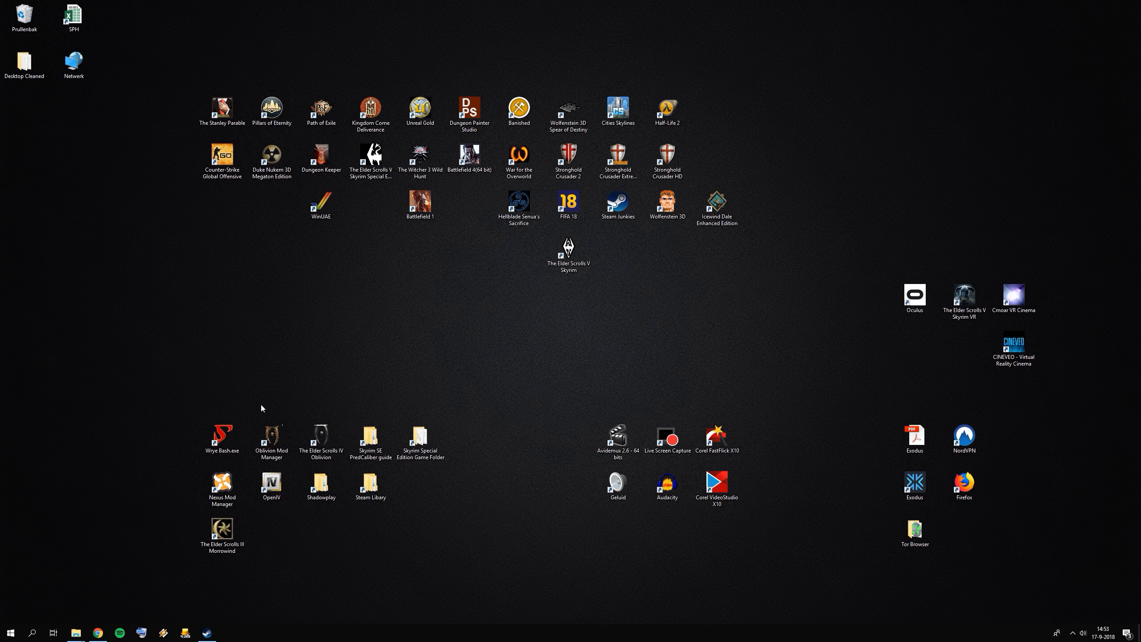
- Switch to File Explorer, open the MO2 folder inside Mod Tools and create a shortcut to the ModOrganizer application
{"action": "mouse_move", "coordinate": [75, 633]}
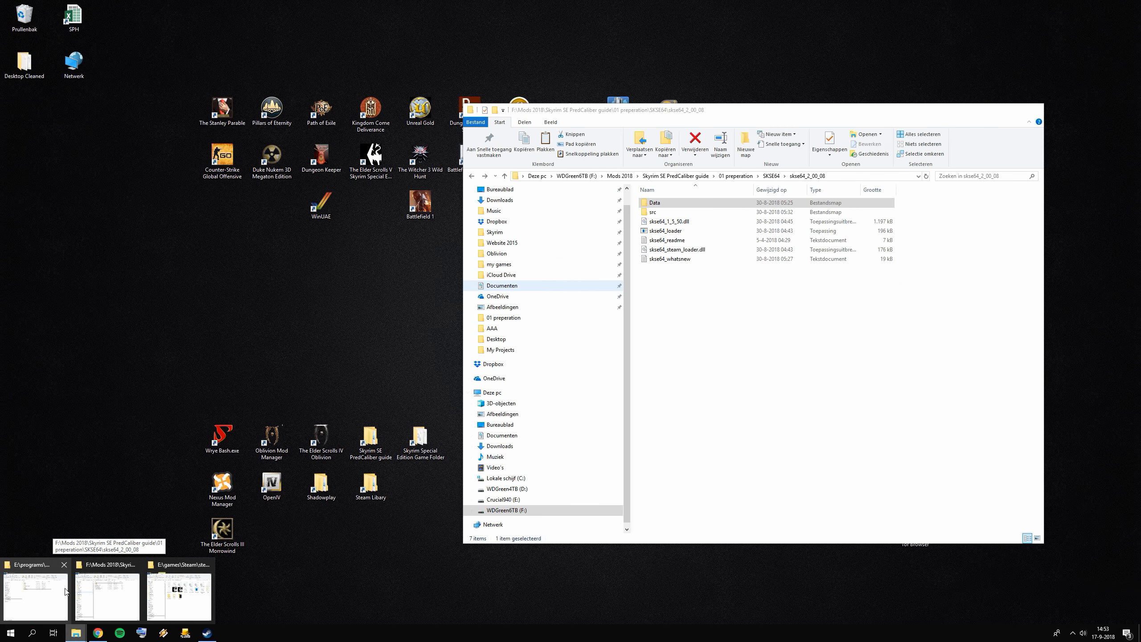
{"action": "left_click", "coordinate": [58, 591]}
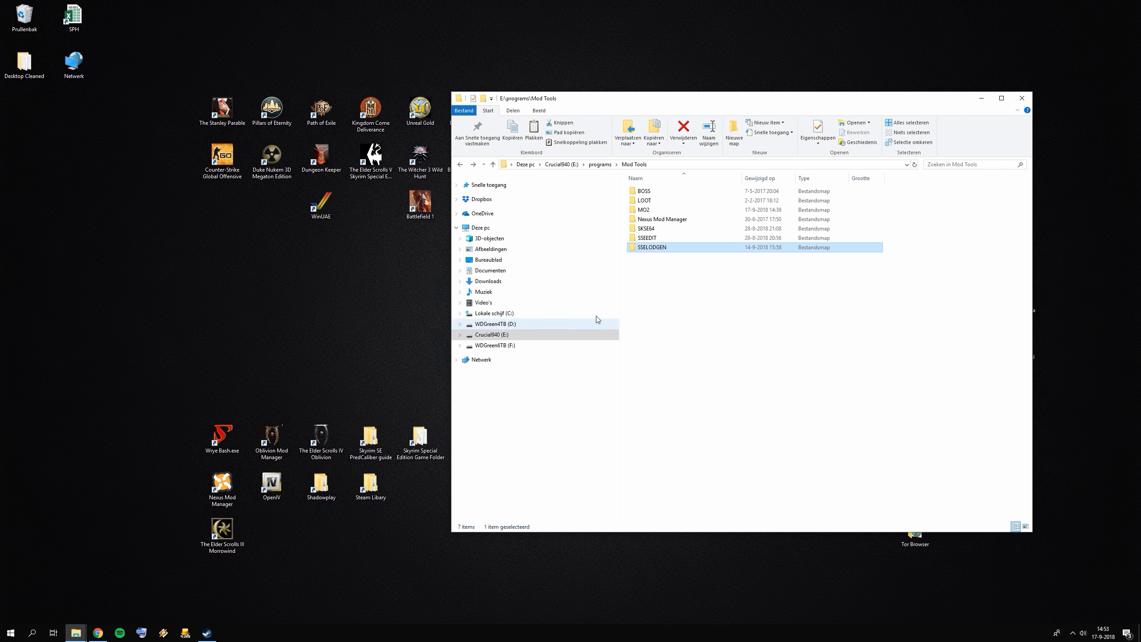
{"action": "double_click", "coordinate": [643, 210]}
{"action": "right_click", "coordinate": [649, 360]}
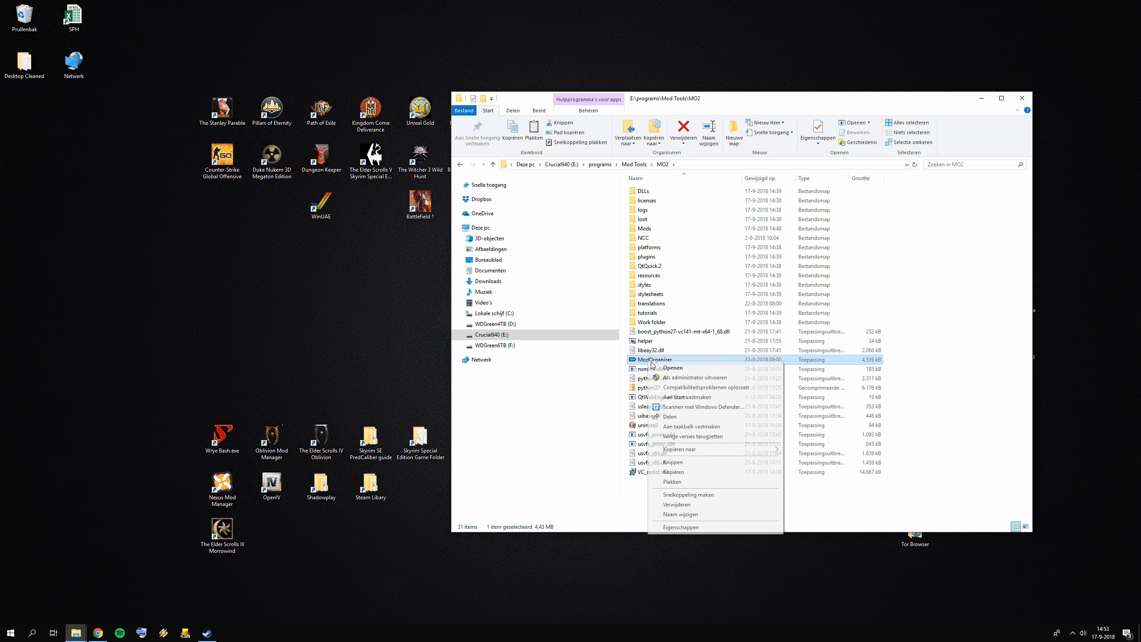
{"action": "left_click", "coordinate": [698, 496]}
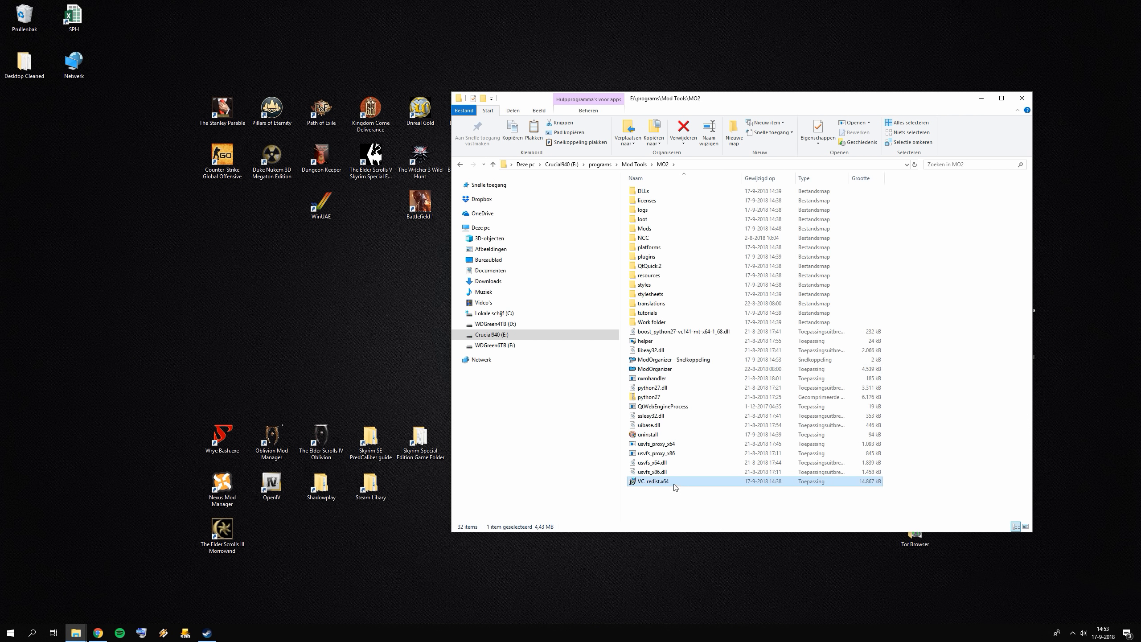
- Rename the new ModOrganizer shortcut as "MO2 SkyrimSE"
{"action": "left_click", "coordinate": [682, 360]}
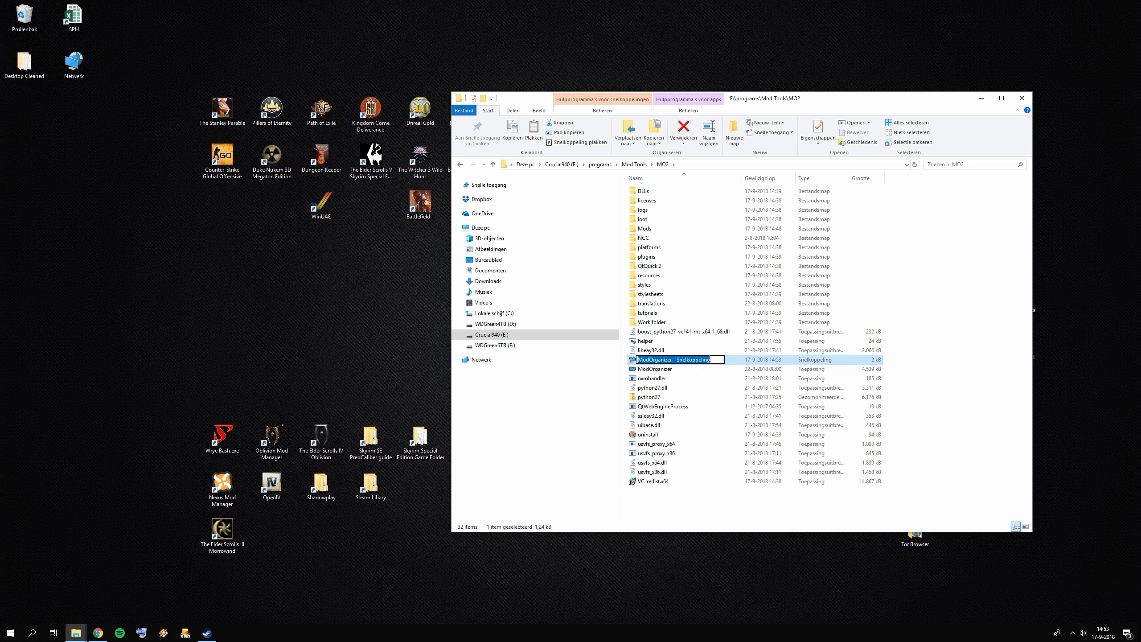
{"action": "left_click_drag", "start_coordinate": [717, 361], "coordinate": [571, 367]}
{"action": "type", "text": "Mo22 SkyrimSE"}
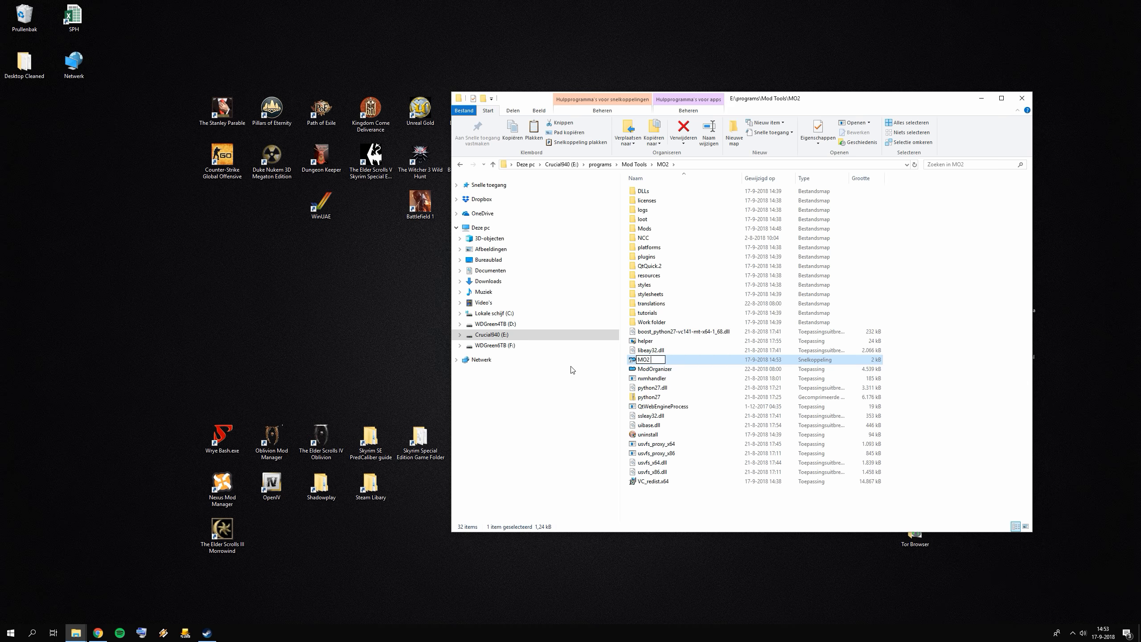
{"action": "key", "text": "BackSpace"}
{"action": "key", "text": "BackSpace"}
{"action": "type", "text": "sE"}
{"action": "key", "text": "Return"}
- Move the MO2 SkyrimSE shortcut to the desktop, placing it directly below the Skyrim Special Edition Game Folder shortcut
{"action": "left_click_drag", "start_coordinate": [673, 362], "coordinate": [377, 339]}
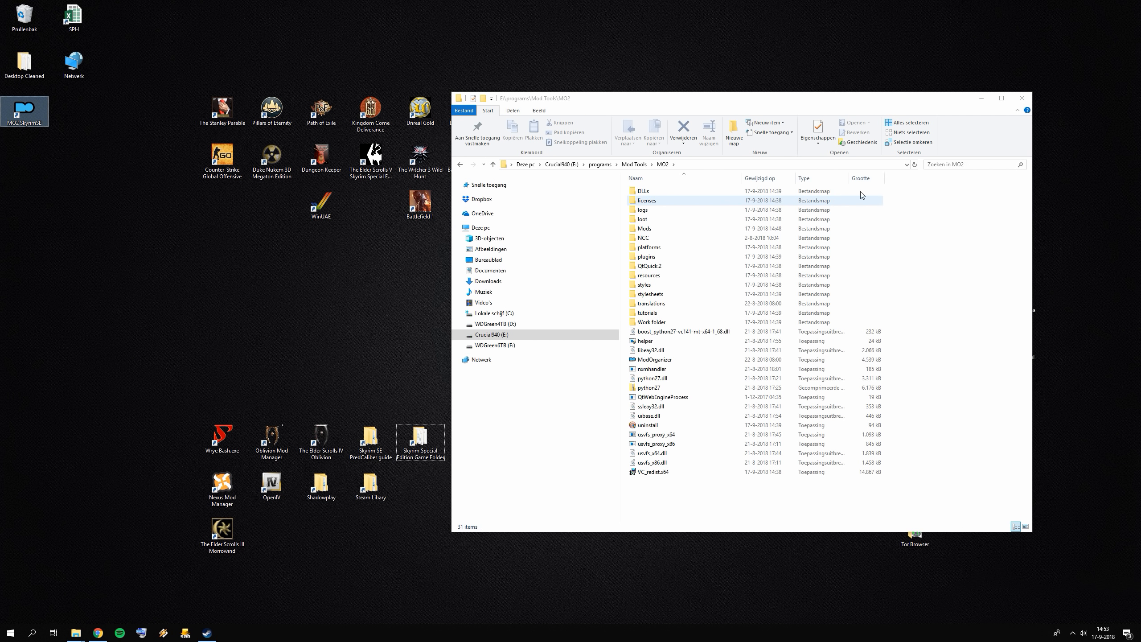
{"action": "left_click", "coordinate": [1023, 98]}
{"action": "left_click_drag", "start_coordinate": [24, 110], "coordinate": [420, 493]}
- Launch Mod Organizer from its new desktop shortcut and check the contents of the Overwrite folder again
{"action": "double_click", "coordinate": [420, 485]}
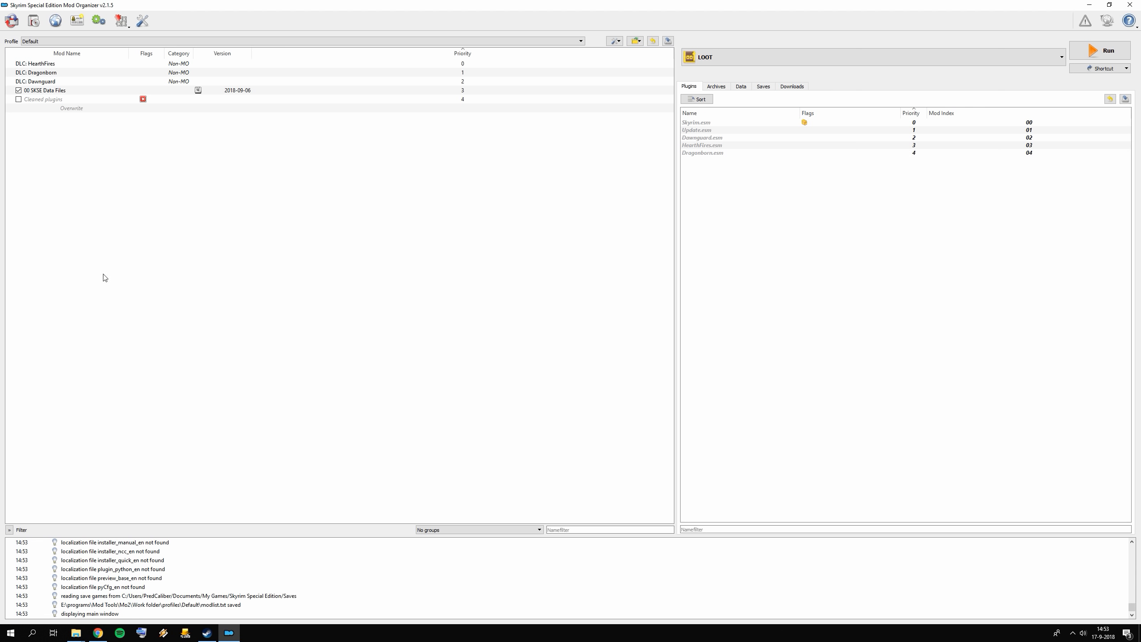
{"action": "double_click", "coordinate": [72, 108]}
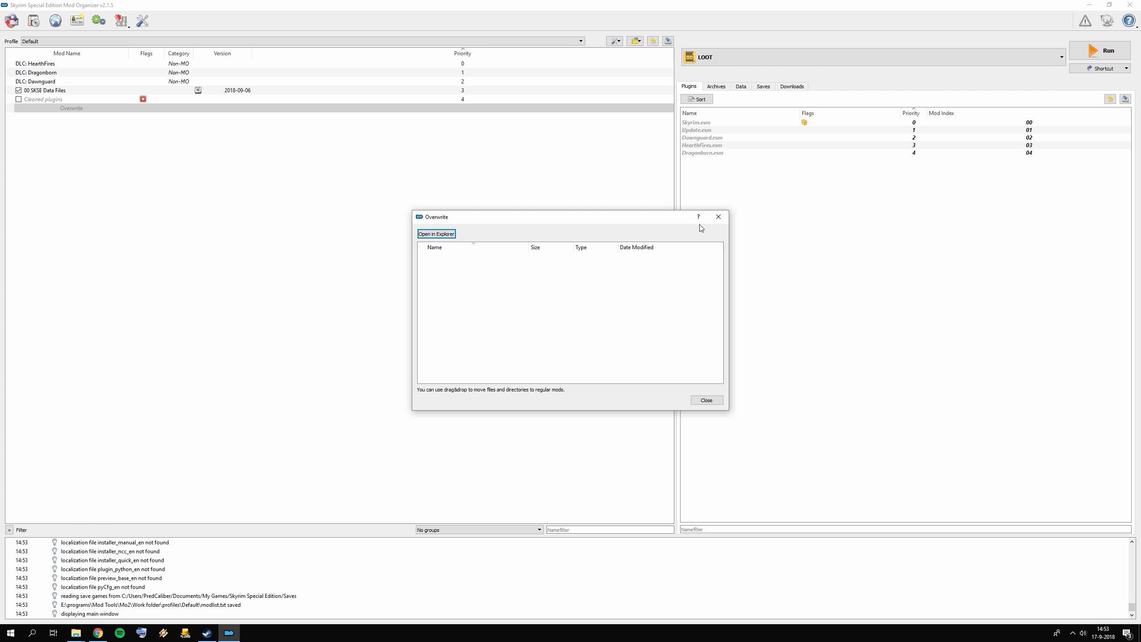
{"action": "left_click", "coordinate": [719, 218]}
- Remove the "Cleaned plugins" mod from the mod list and choose SKSE as the program to run
{"action": "left_click", "coordinate": [47, 98]}
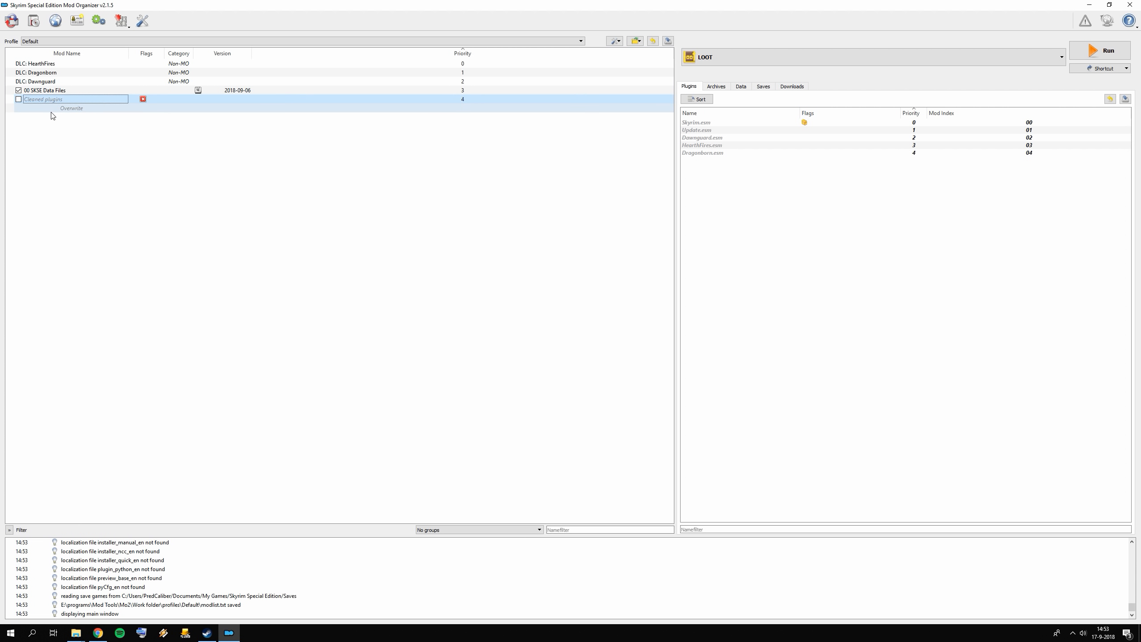
{"action": "key", "text": "Delete"}
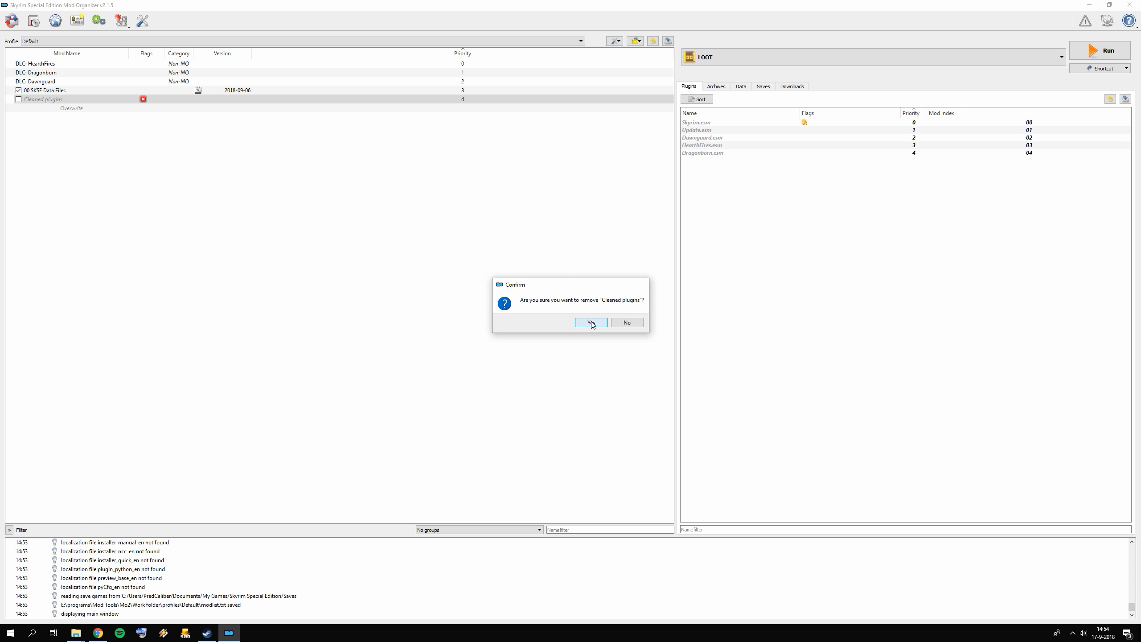
{"action": "left_click", "coordinate": [591, 323]}
{"action": "left_click", "coordinate": [785, 57]}
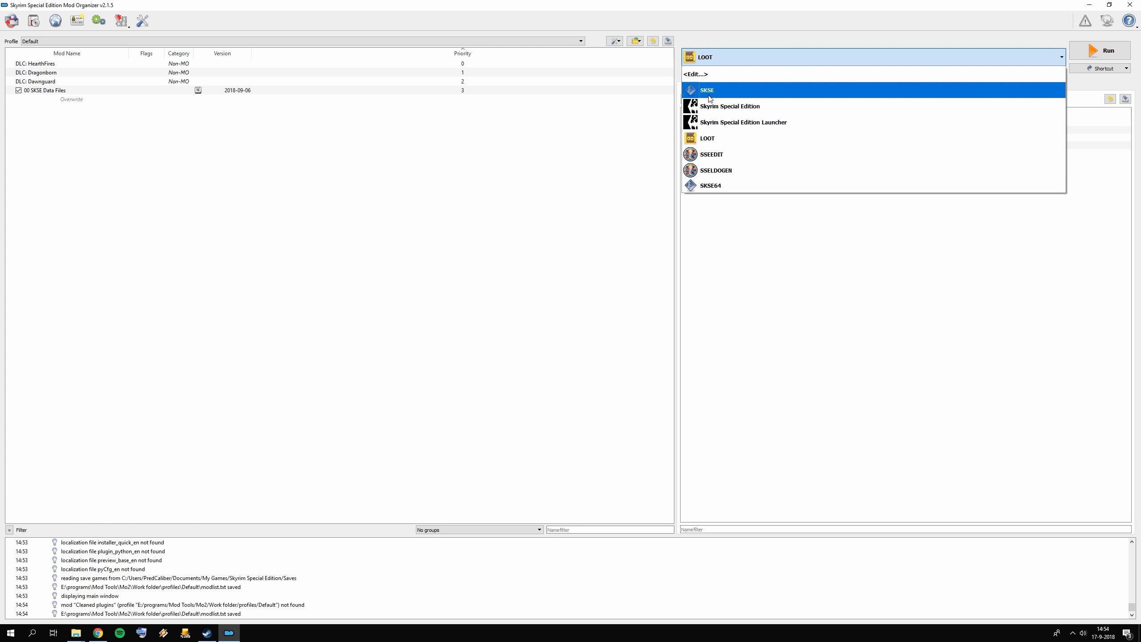
{"action": "left_click", "coordinate": [738, 90]}
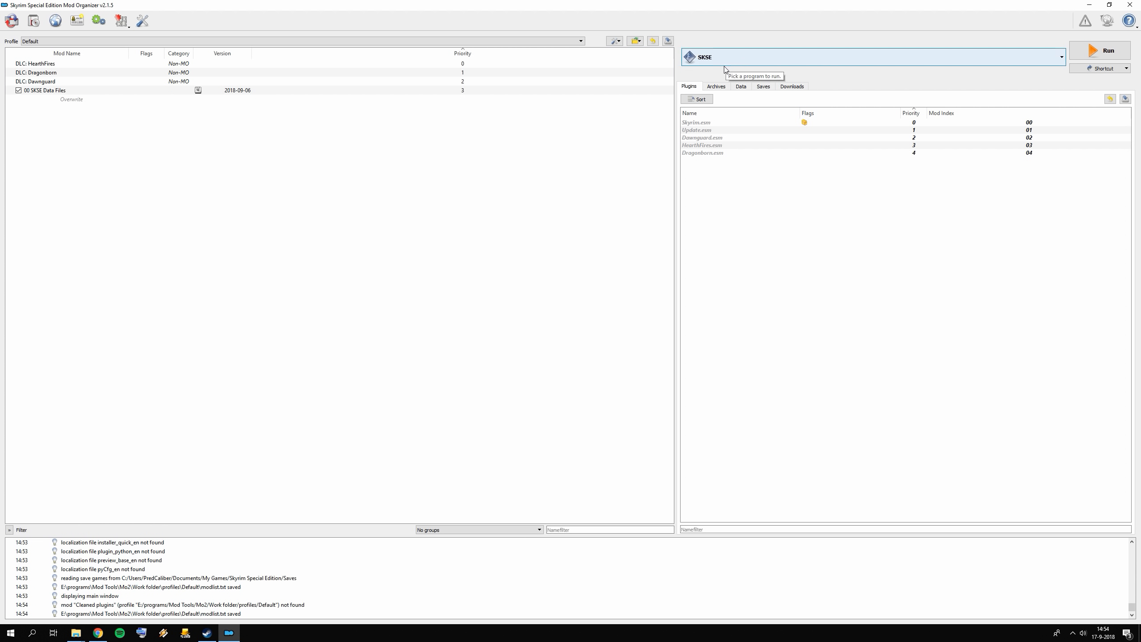
- Switch to Chrome, maximize its window, and review the Preparation and Tools and Core Mods parts of the PredCaliber Skyrim guide
{"action": "left_click", "coordinate": [98, 633]}
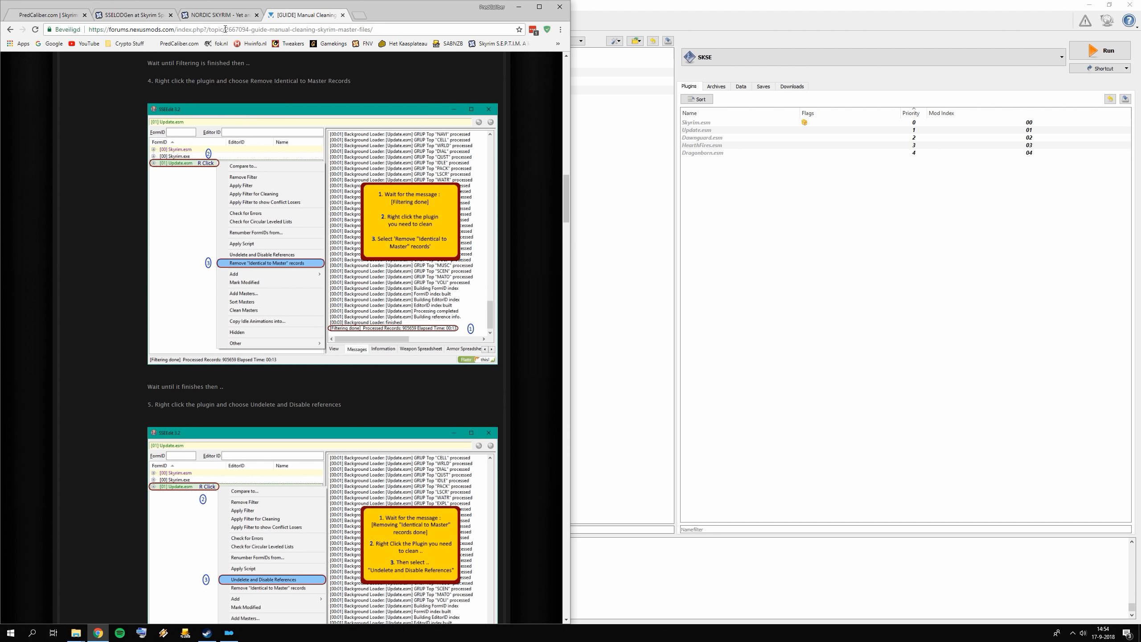
{"action": "double_click", "coordinate": [417, 10]}
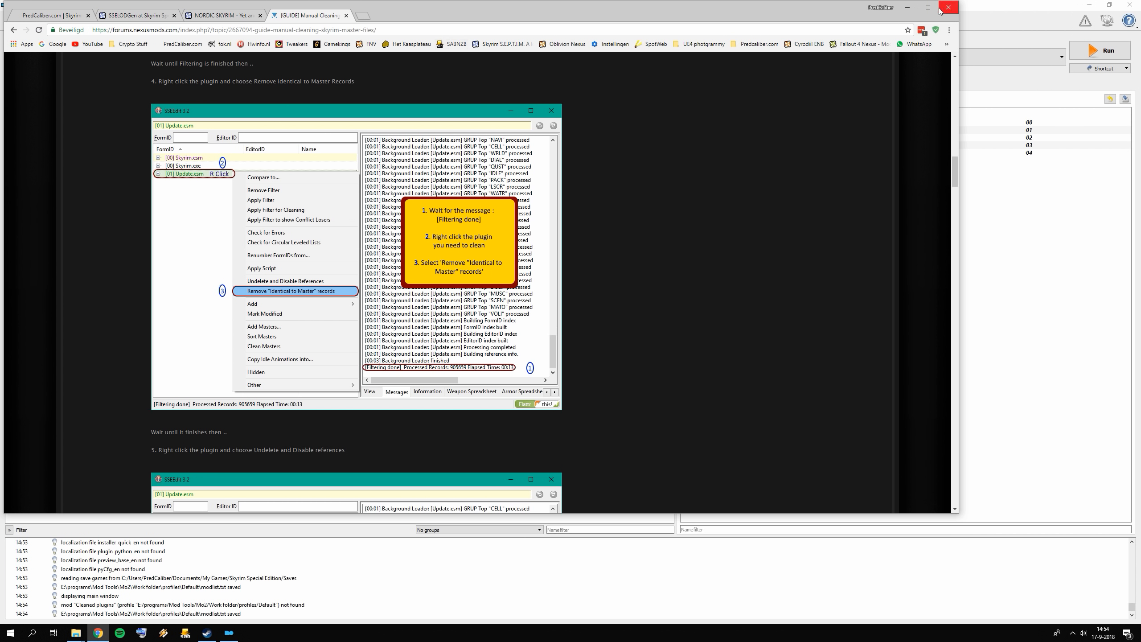
{"action": "left_click", "coordinate": [922, 10]}
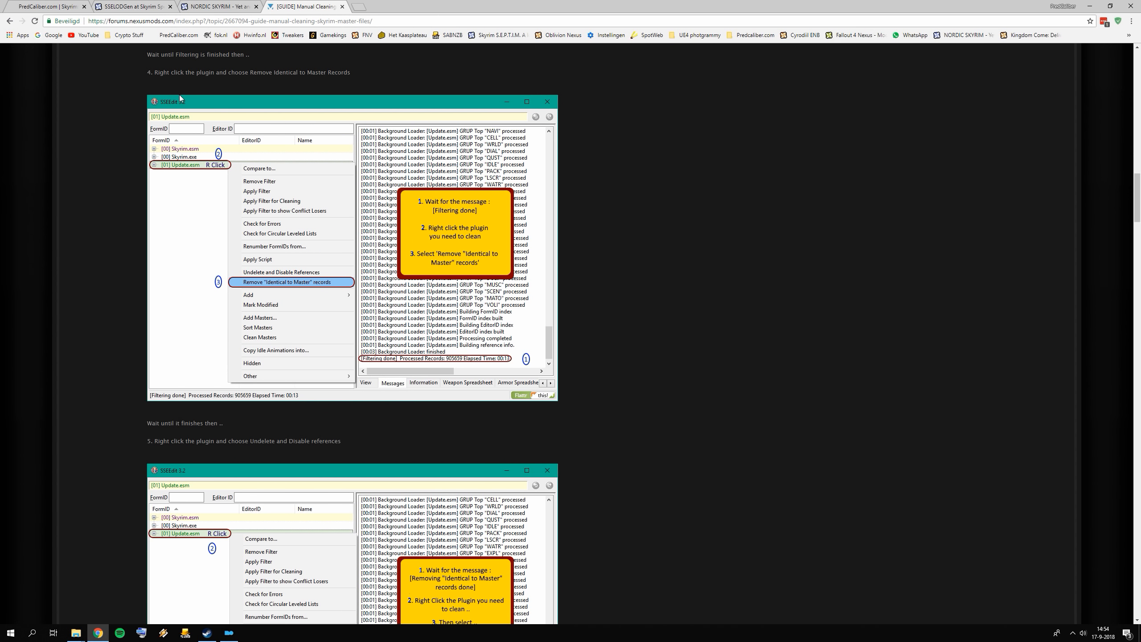
{"action": "left_click", "coordinate": [219, 6]}
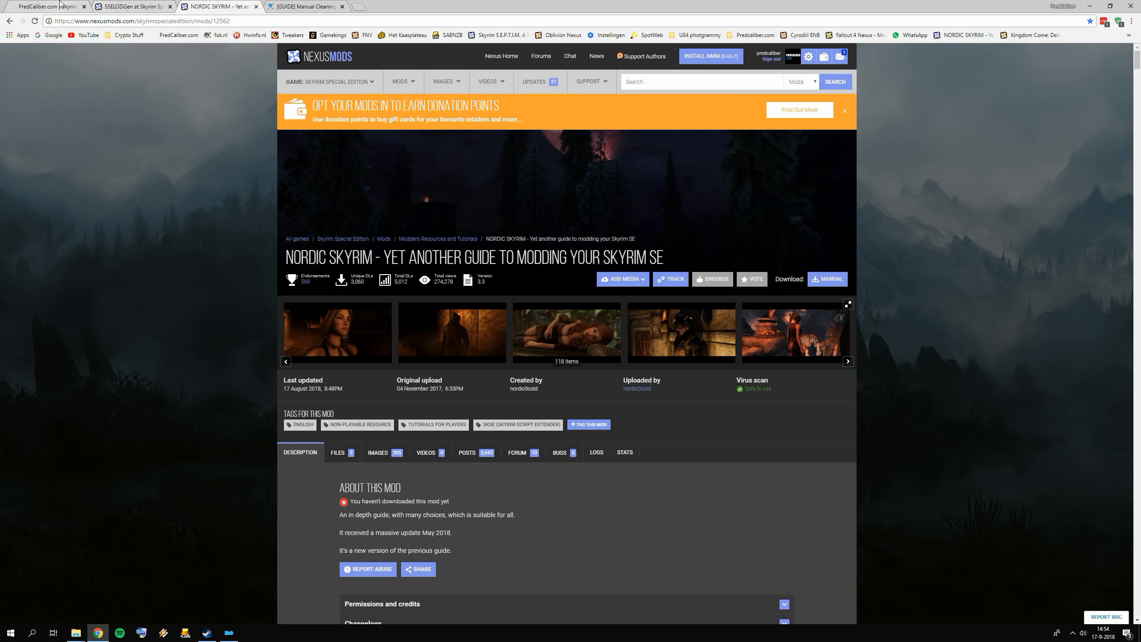
{"action": "left_click", "coordinate": [49, 6]}
{"action": "scroll", "coordinate": [239, 144], "scroll_direction": "down", "scroll_amount": 2}
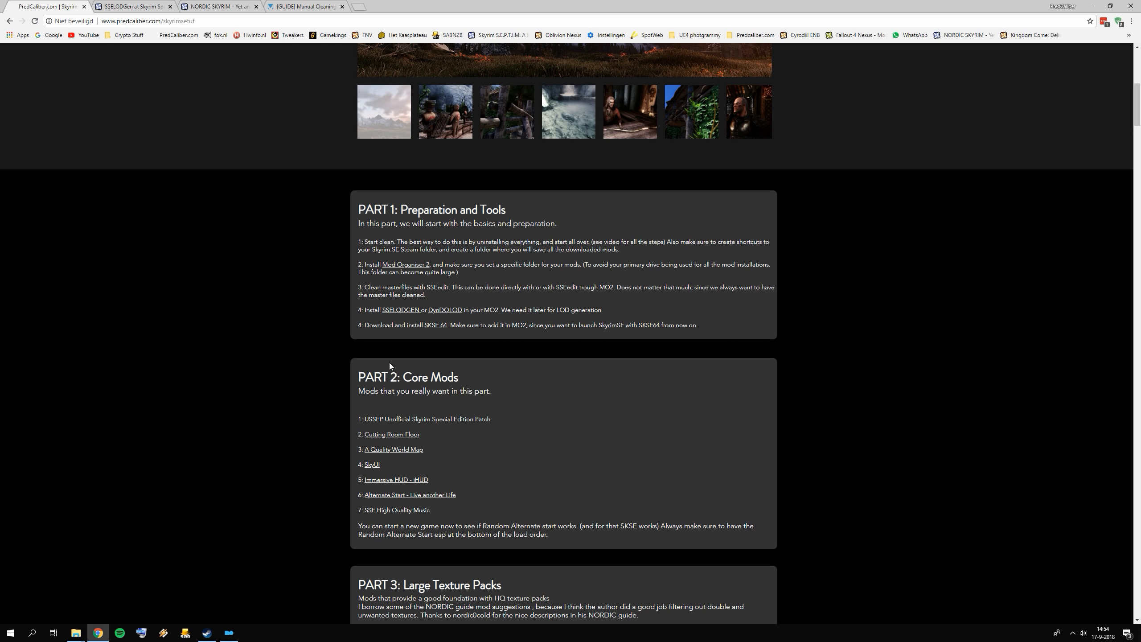